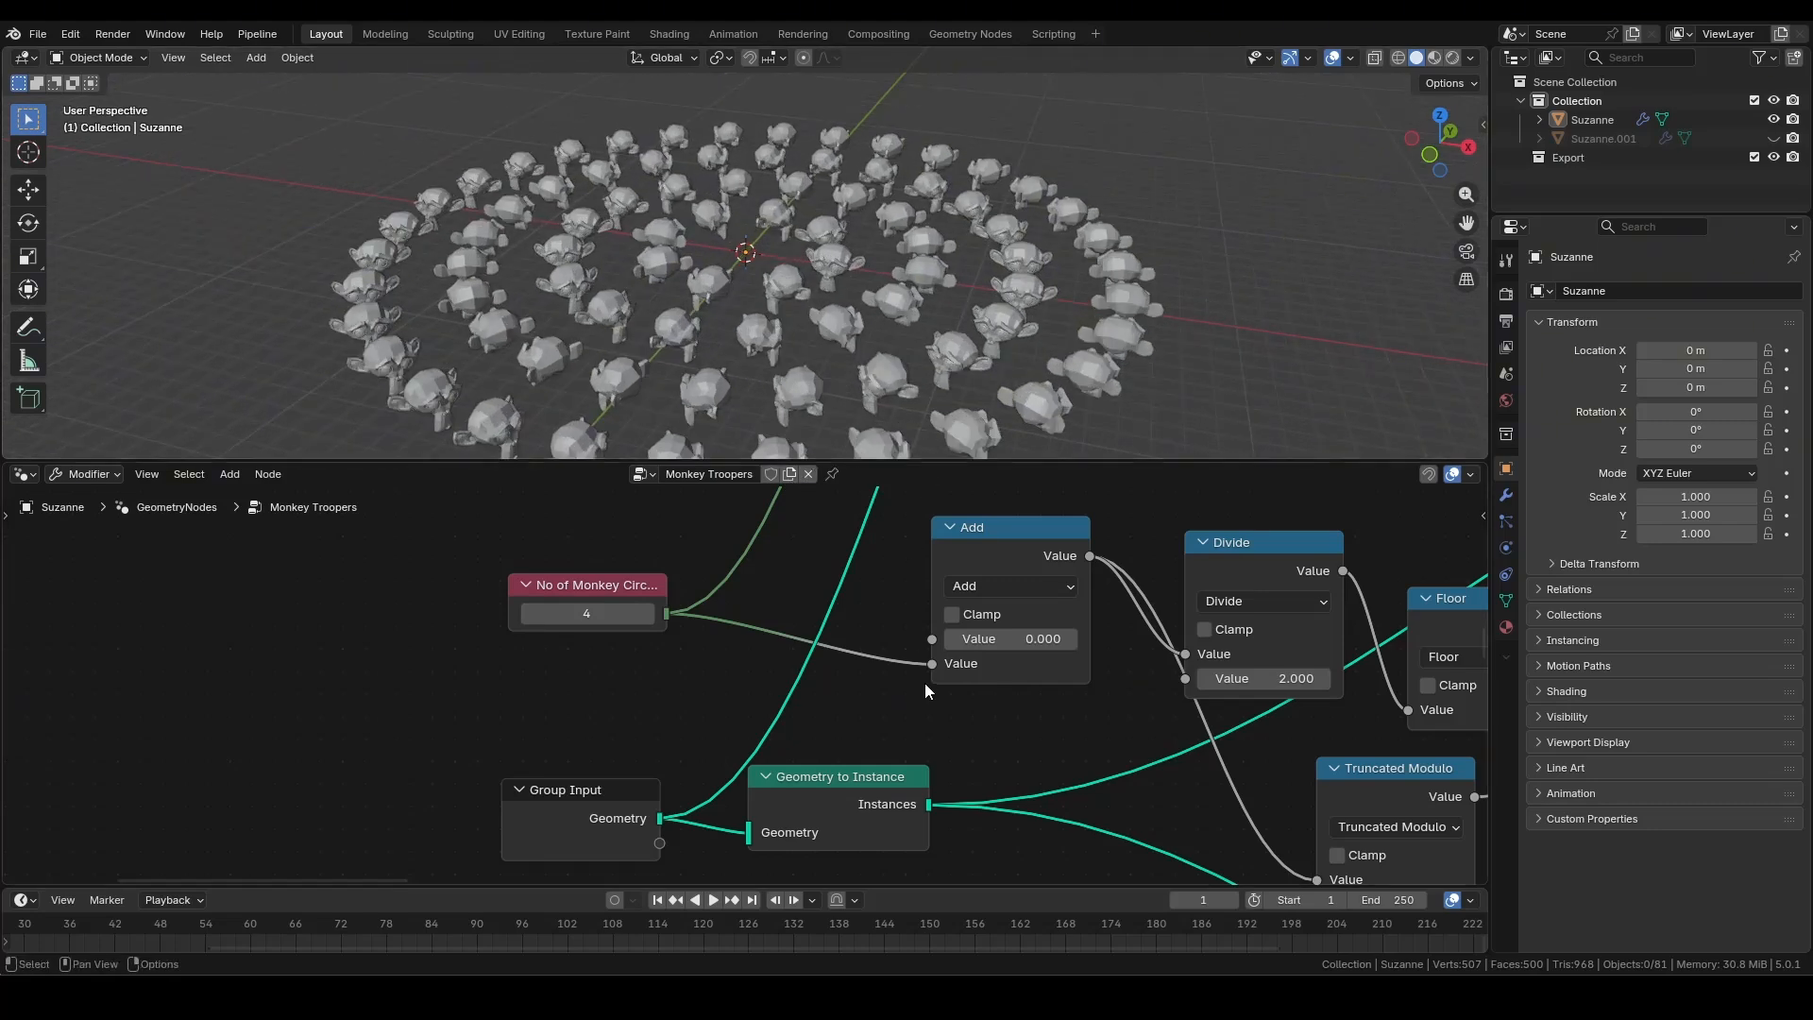
scroll(1115, 808, down, 2)
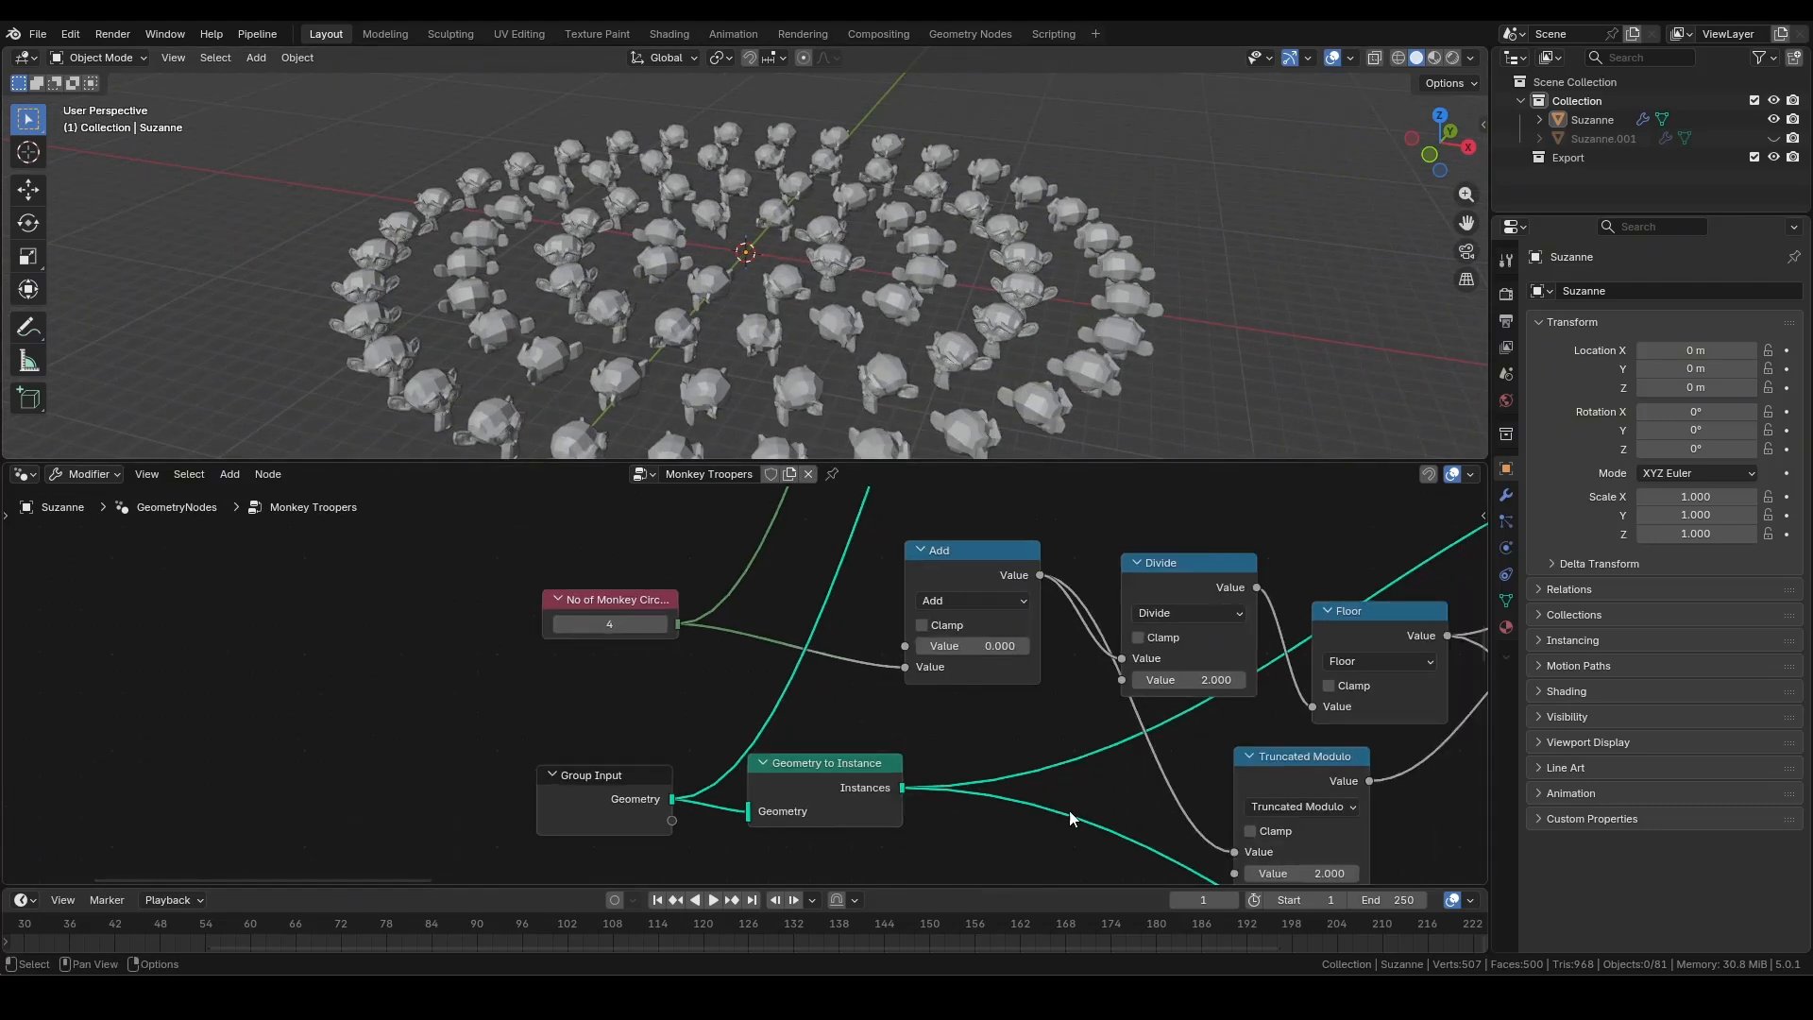
click(709, 900)
scroll(1163, 275, down, 3)
middle_drag(1163, 275, 1180, 320)
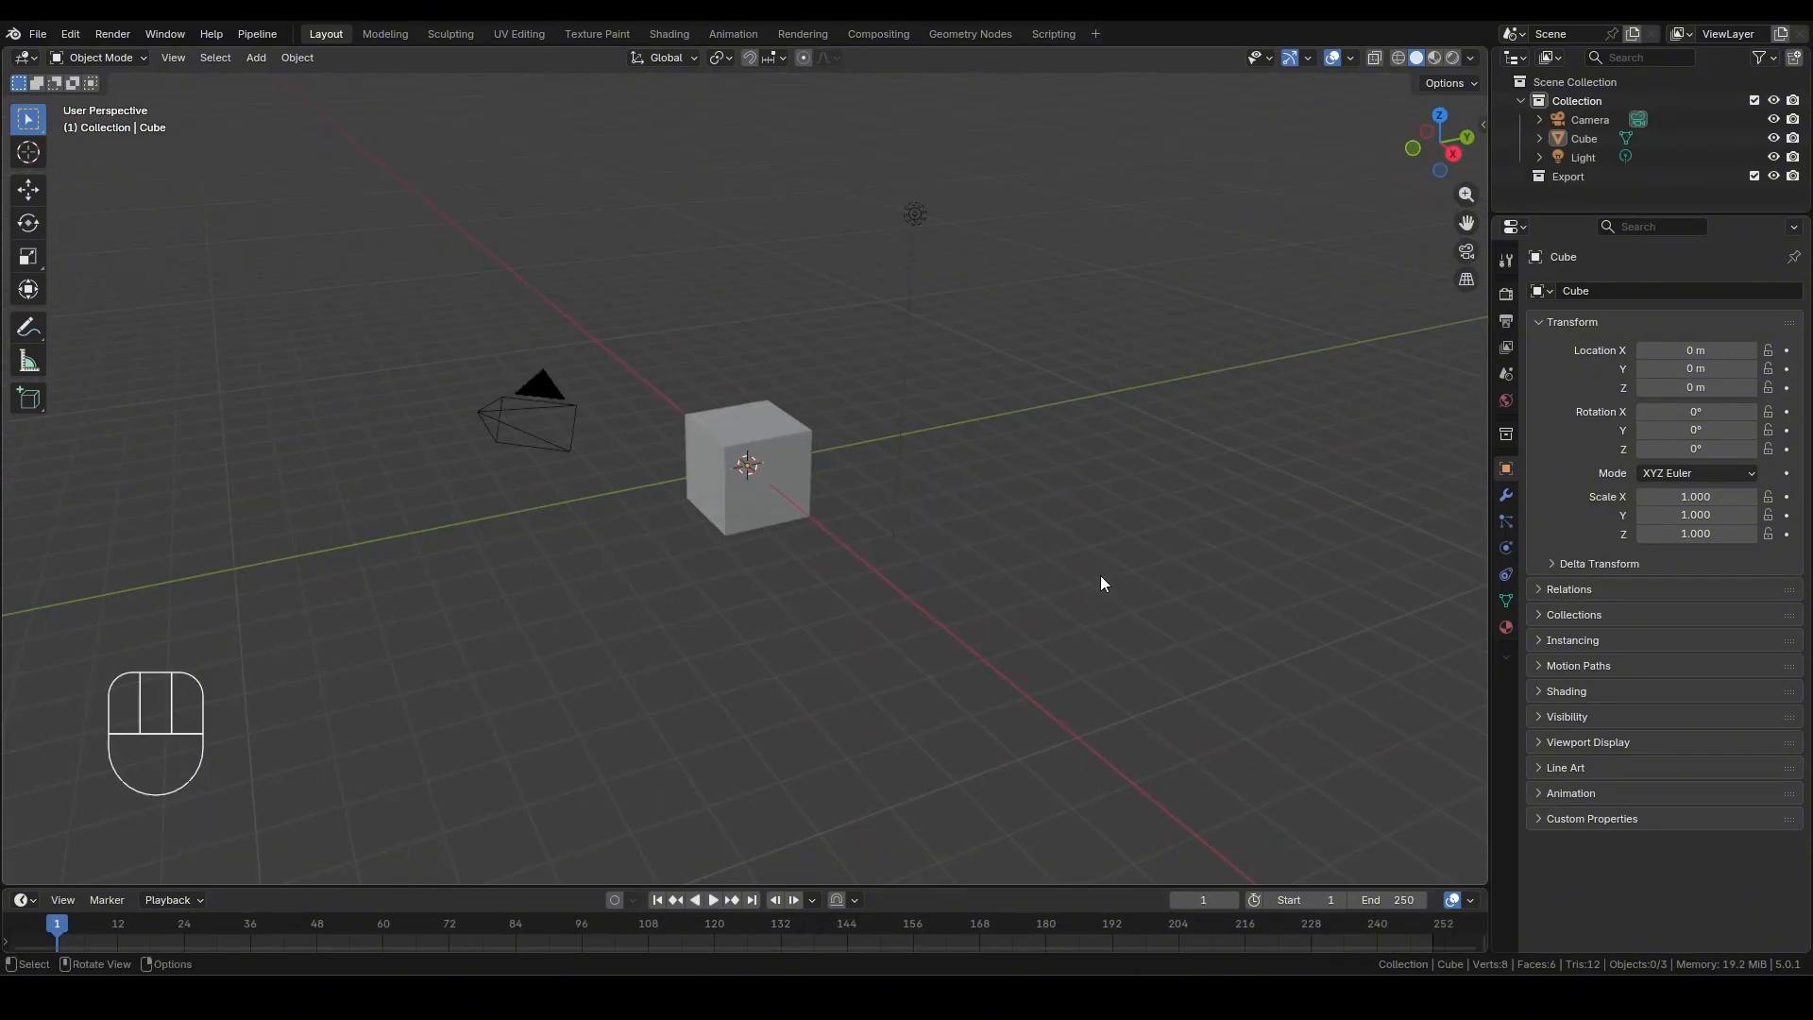
Delete the default camera, cube and light from the scene.
drag(1102, 575, 298, 204)
key(x)
click(973, 372)
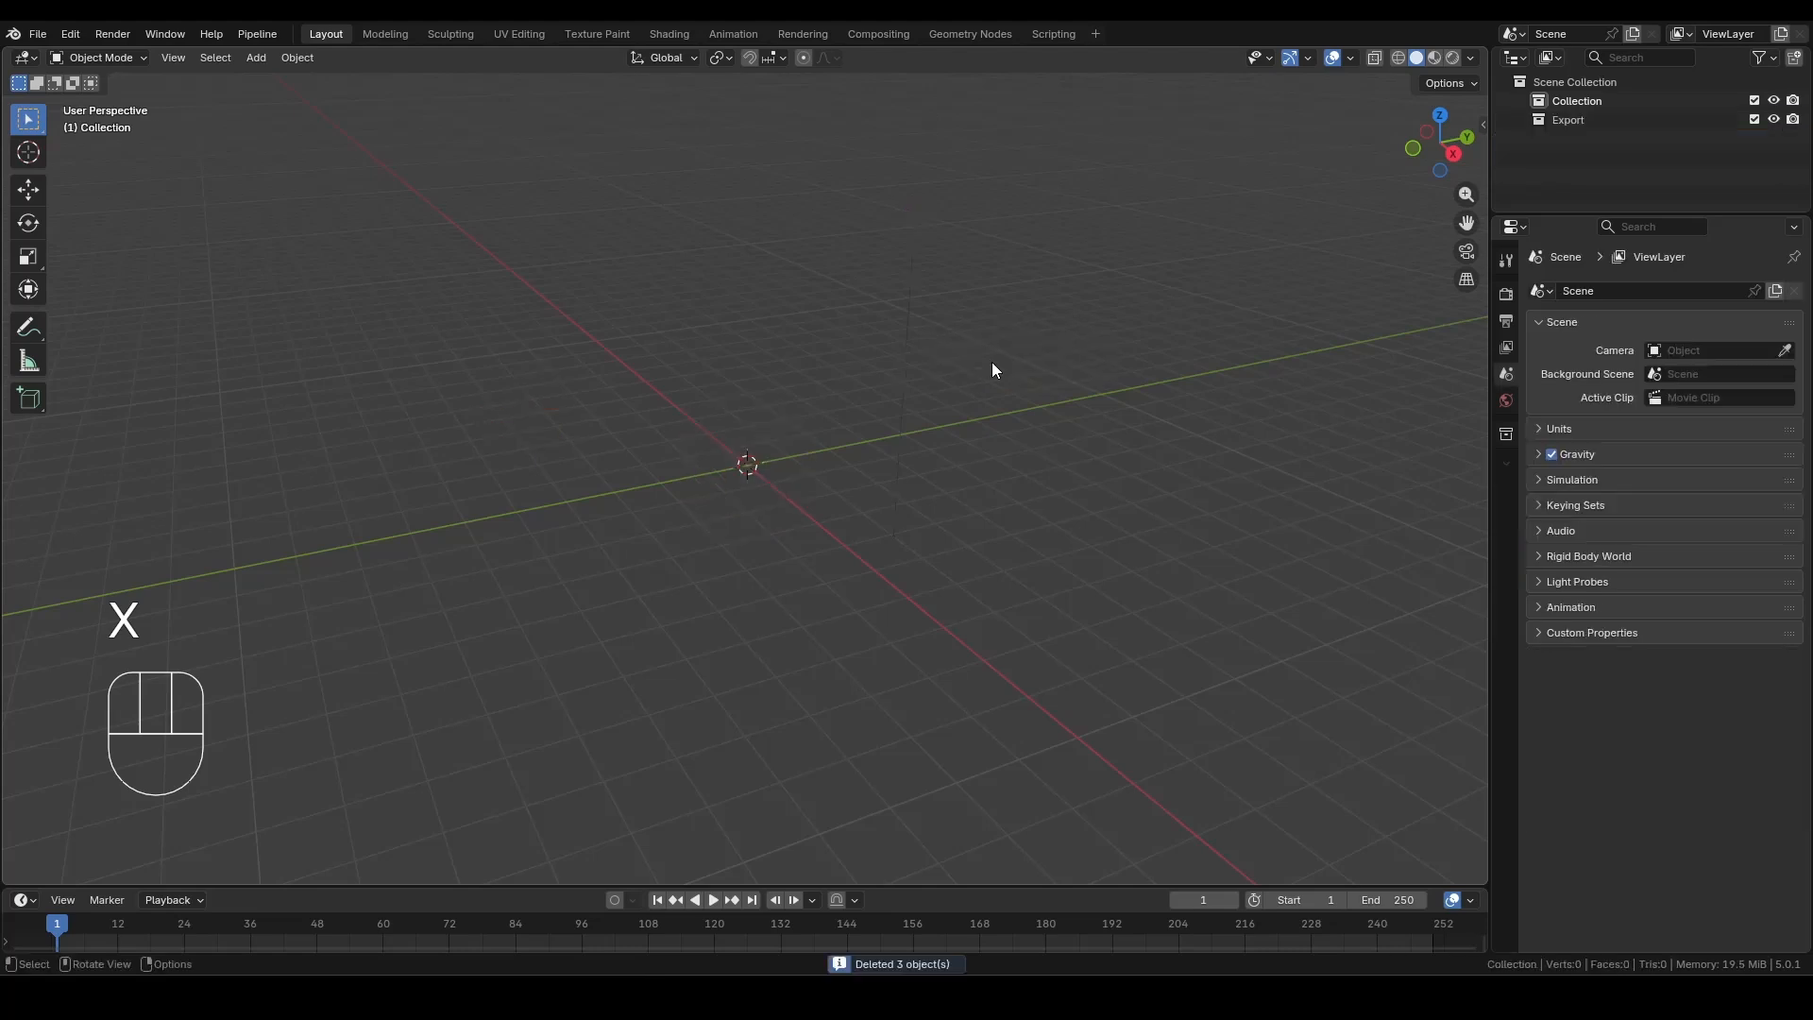
Add a Monkey mesh at the world origin.
key(shift+a)
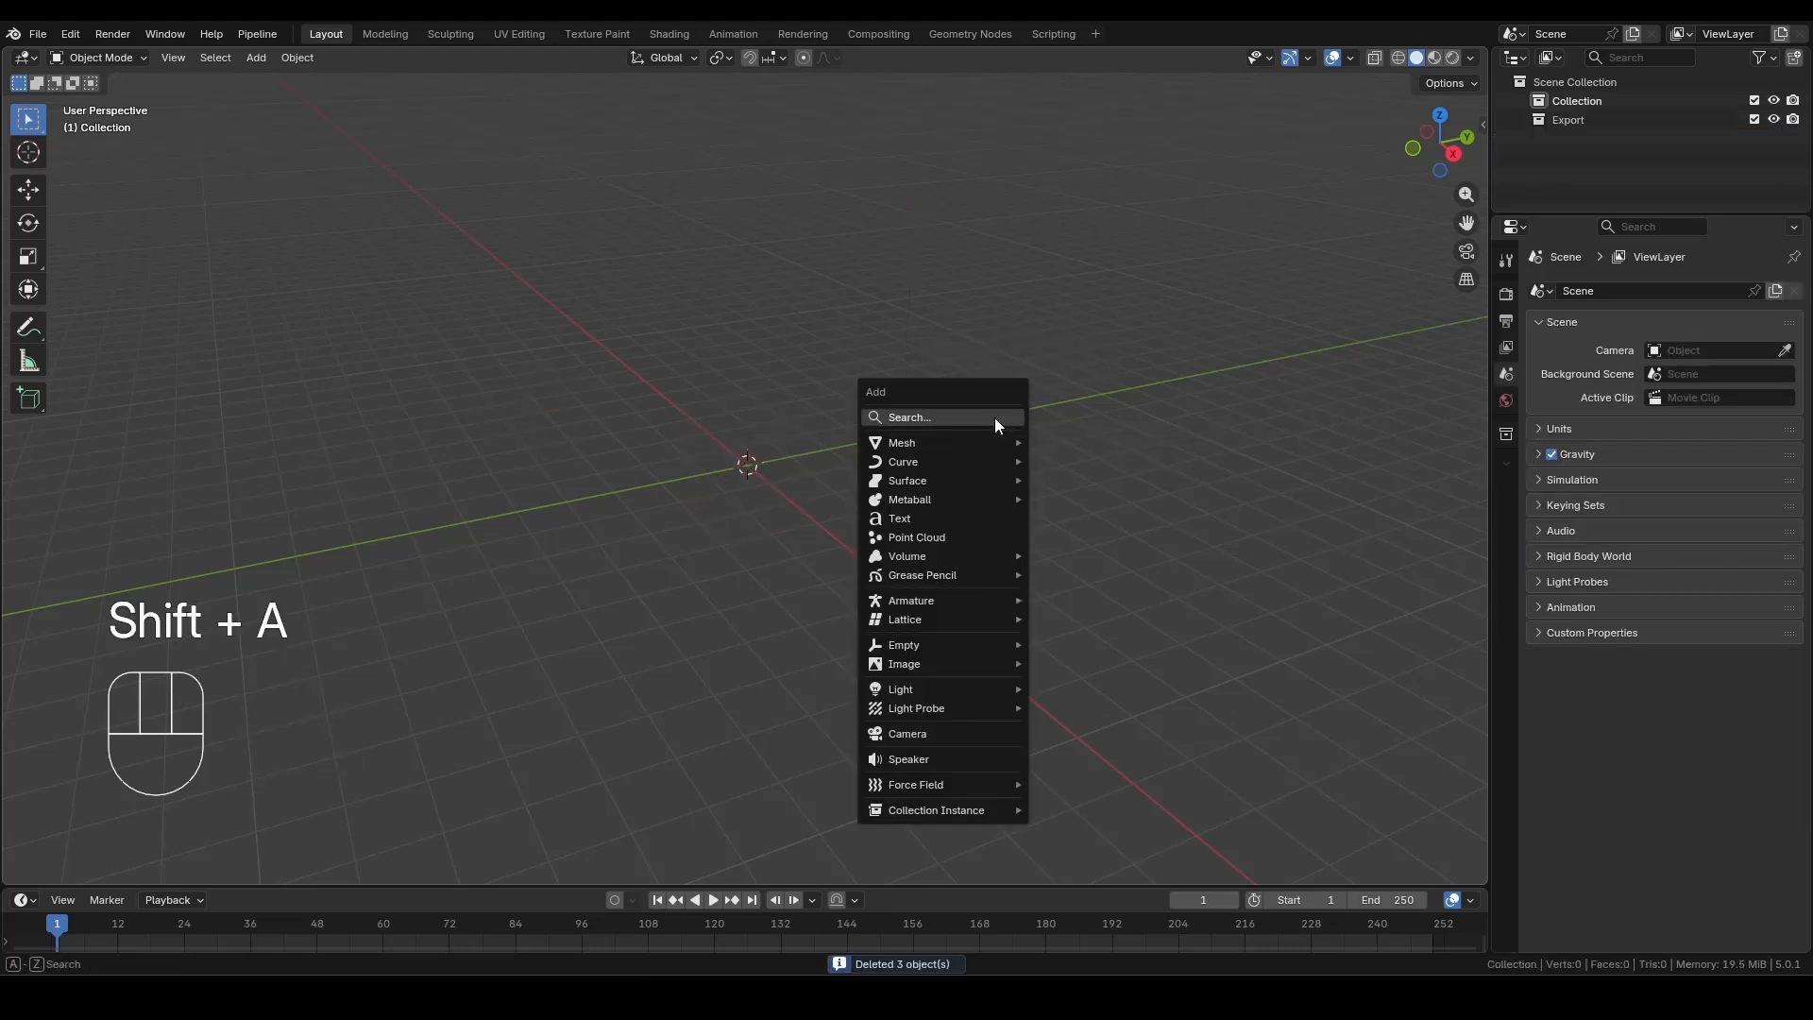
key(Escape)
key(shift+a)
mouse_move(924, 393)
click(1041, 559)
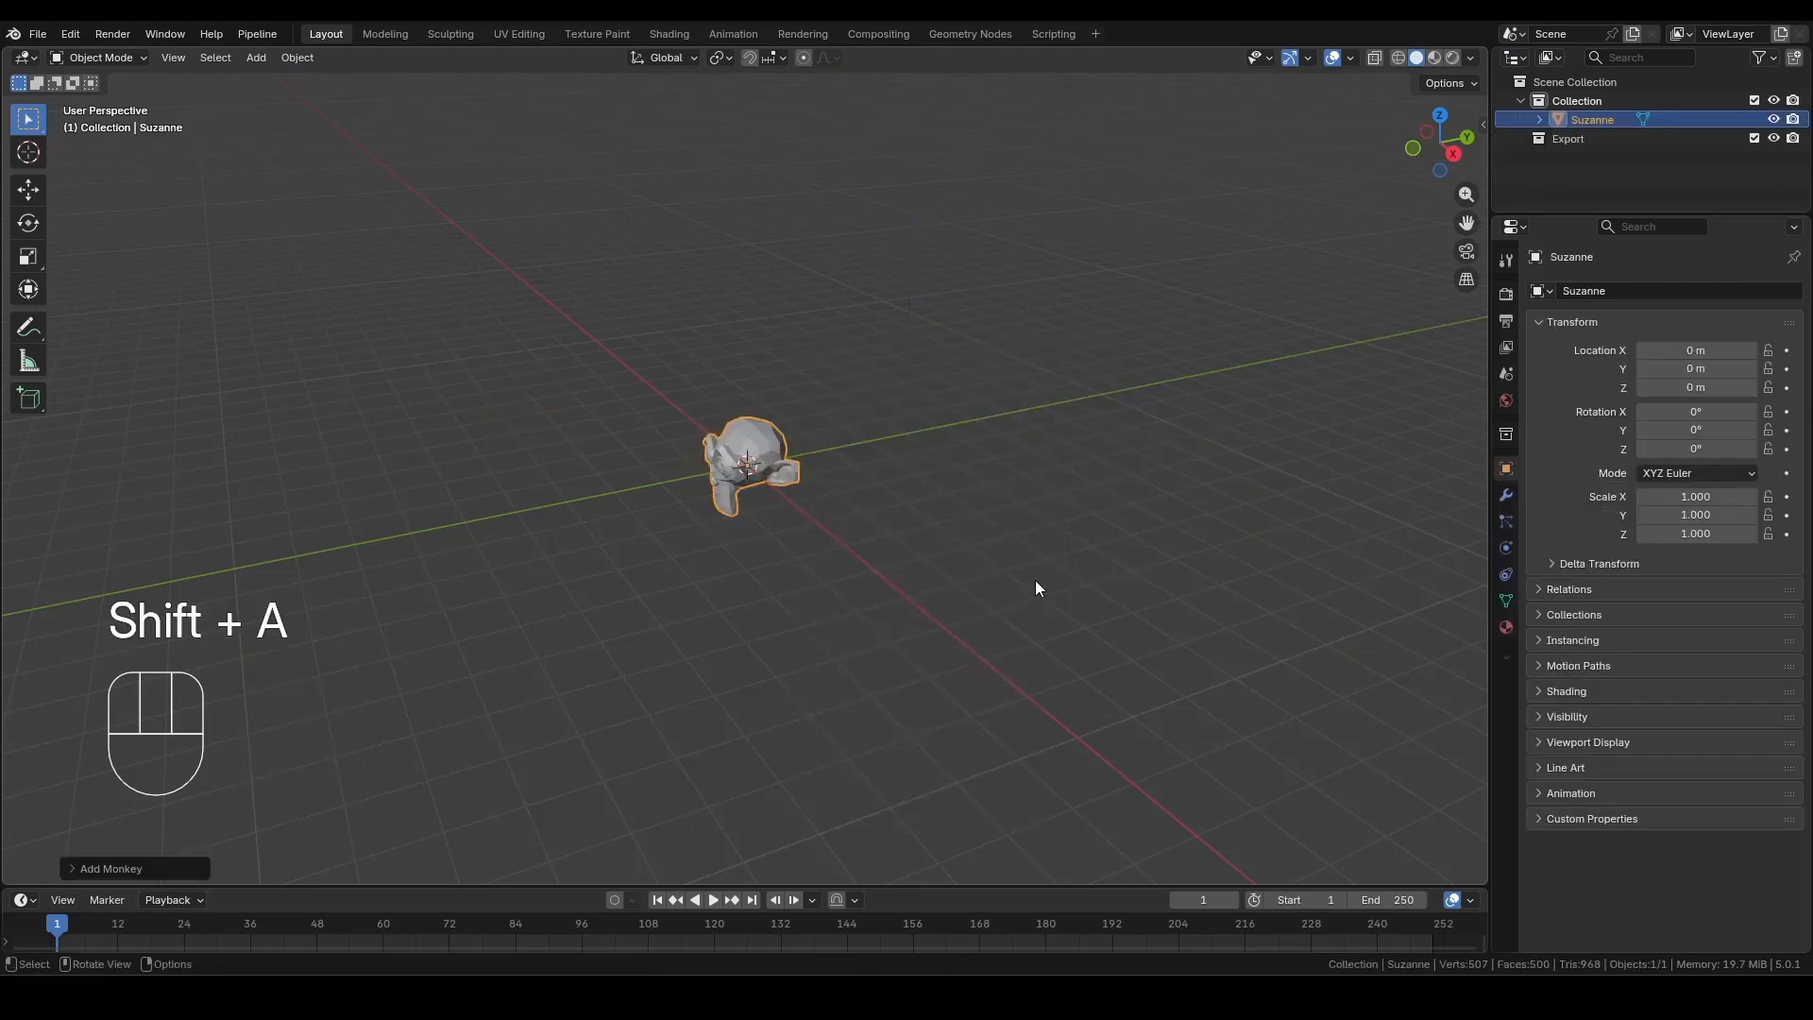
Split the 3D viewport horizontally, turn the lower area into a Geometry Node Editor and hide its sidebar.
right_click(510, 888)
click(506, 868)
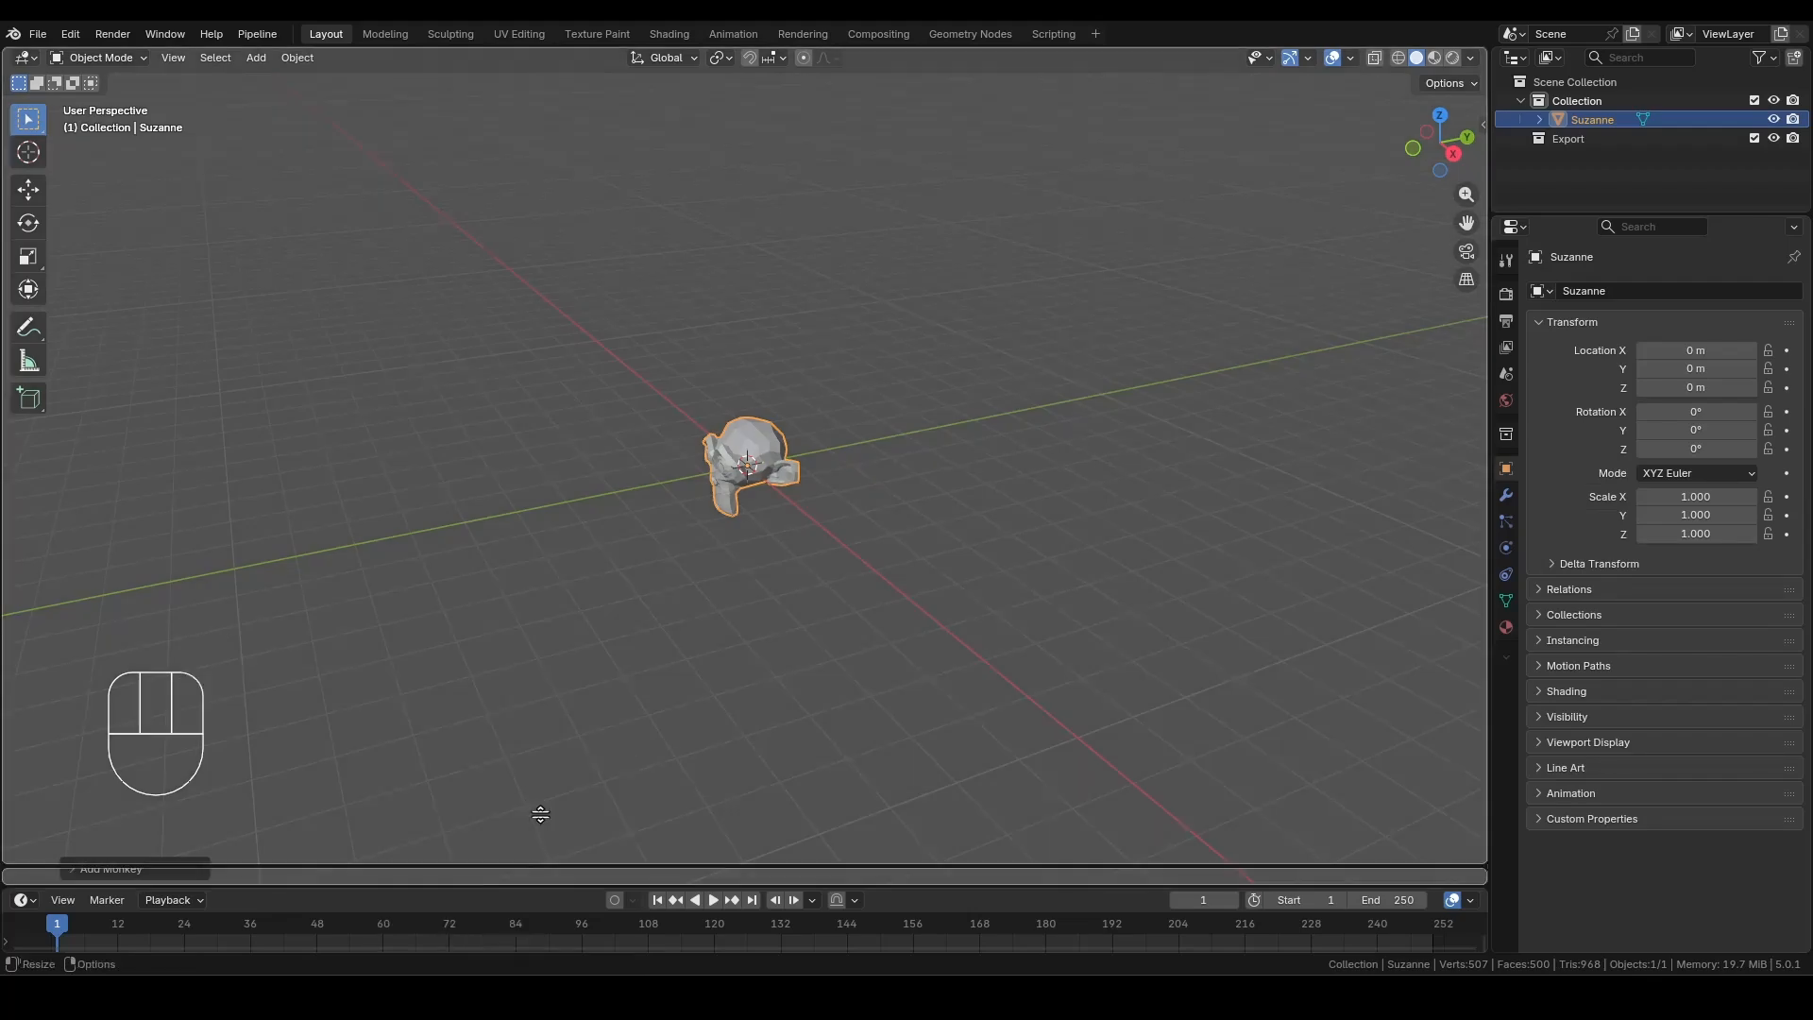
click(325, 529)
click(24, 558)
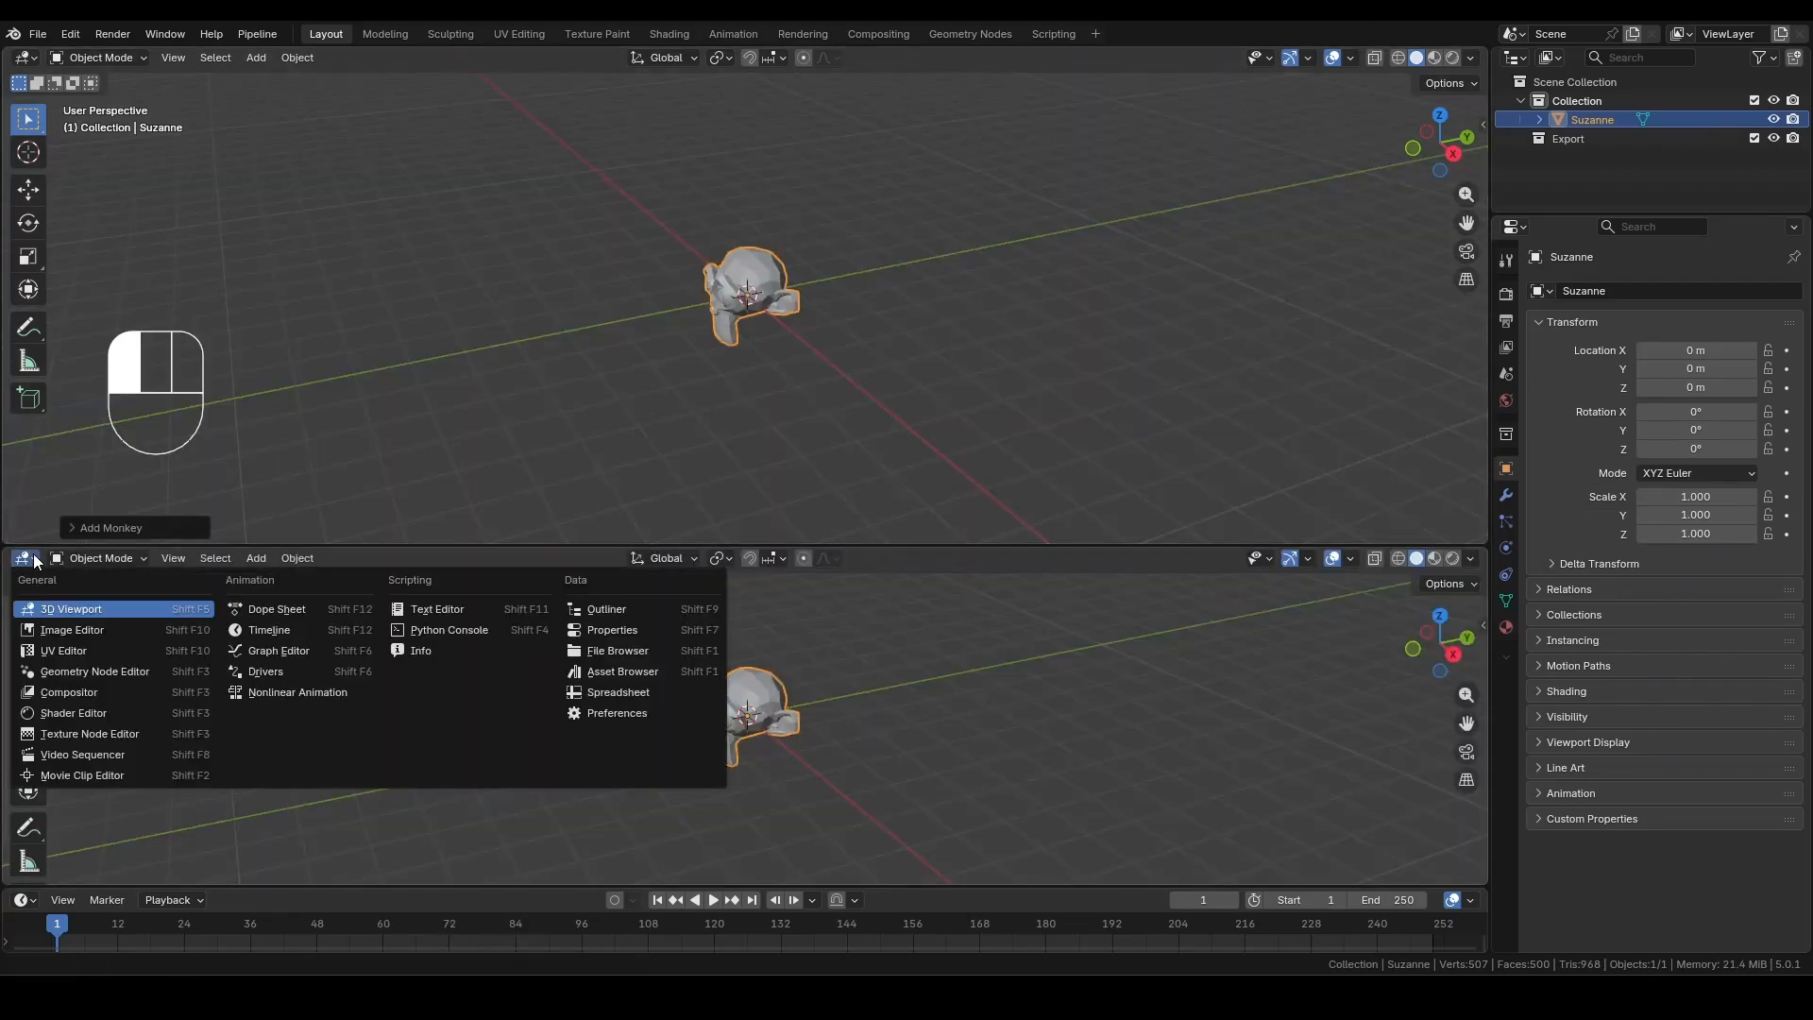
click(142, 669)
key(n)
middle_drag(1218, 762, 1088, 709)
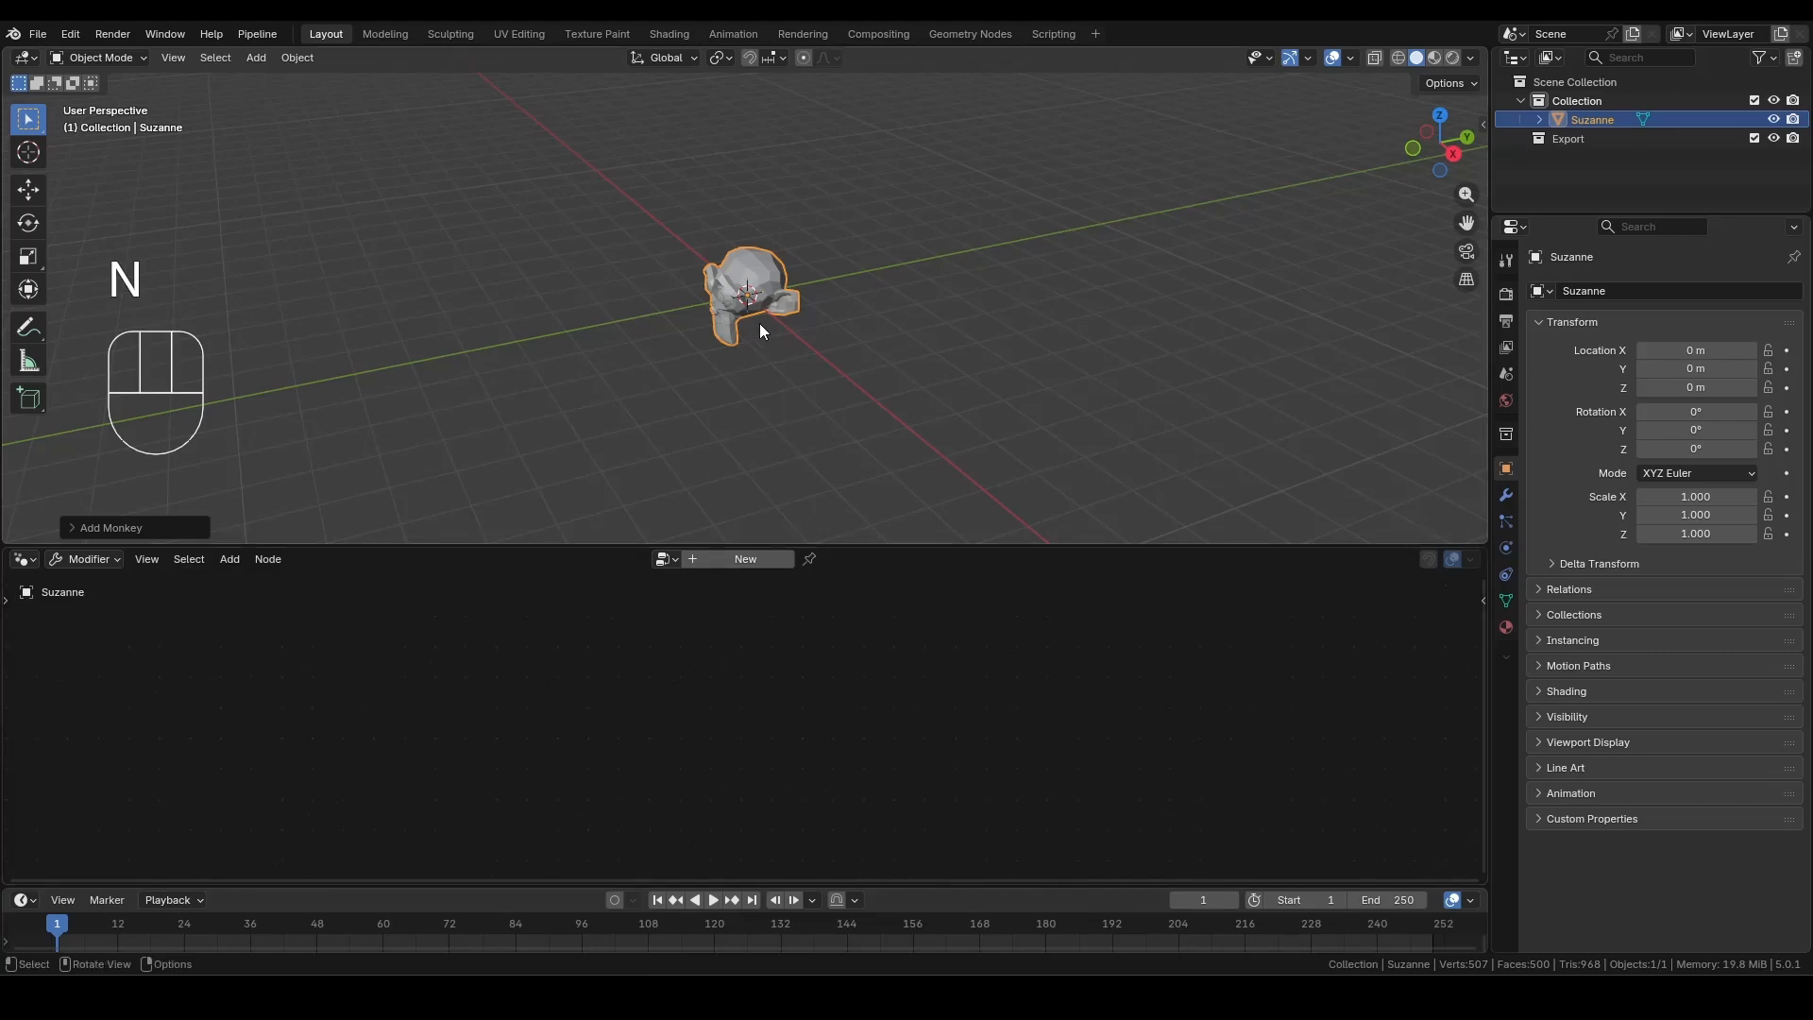
Create a new geometry node tree on the monkey and name it Monkey Troopers.
middle_drag(761, 330, 907, 393)
click(767, 559)
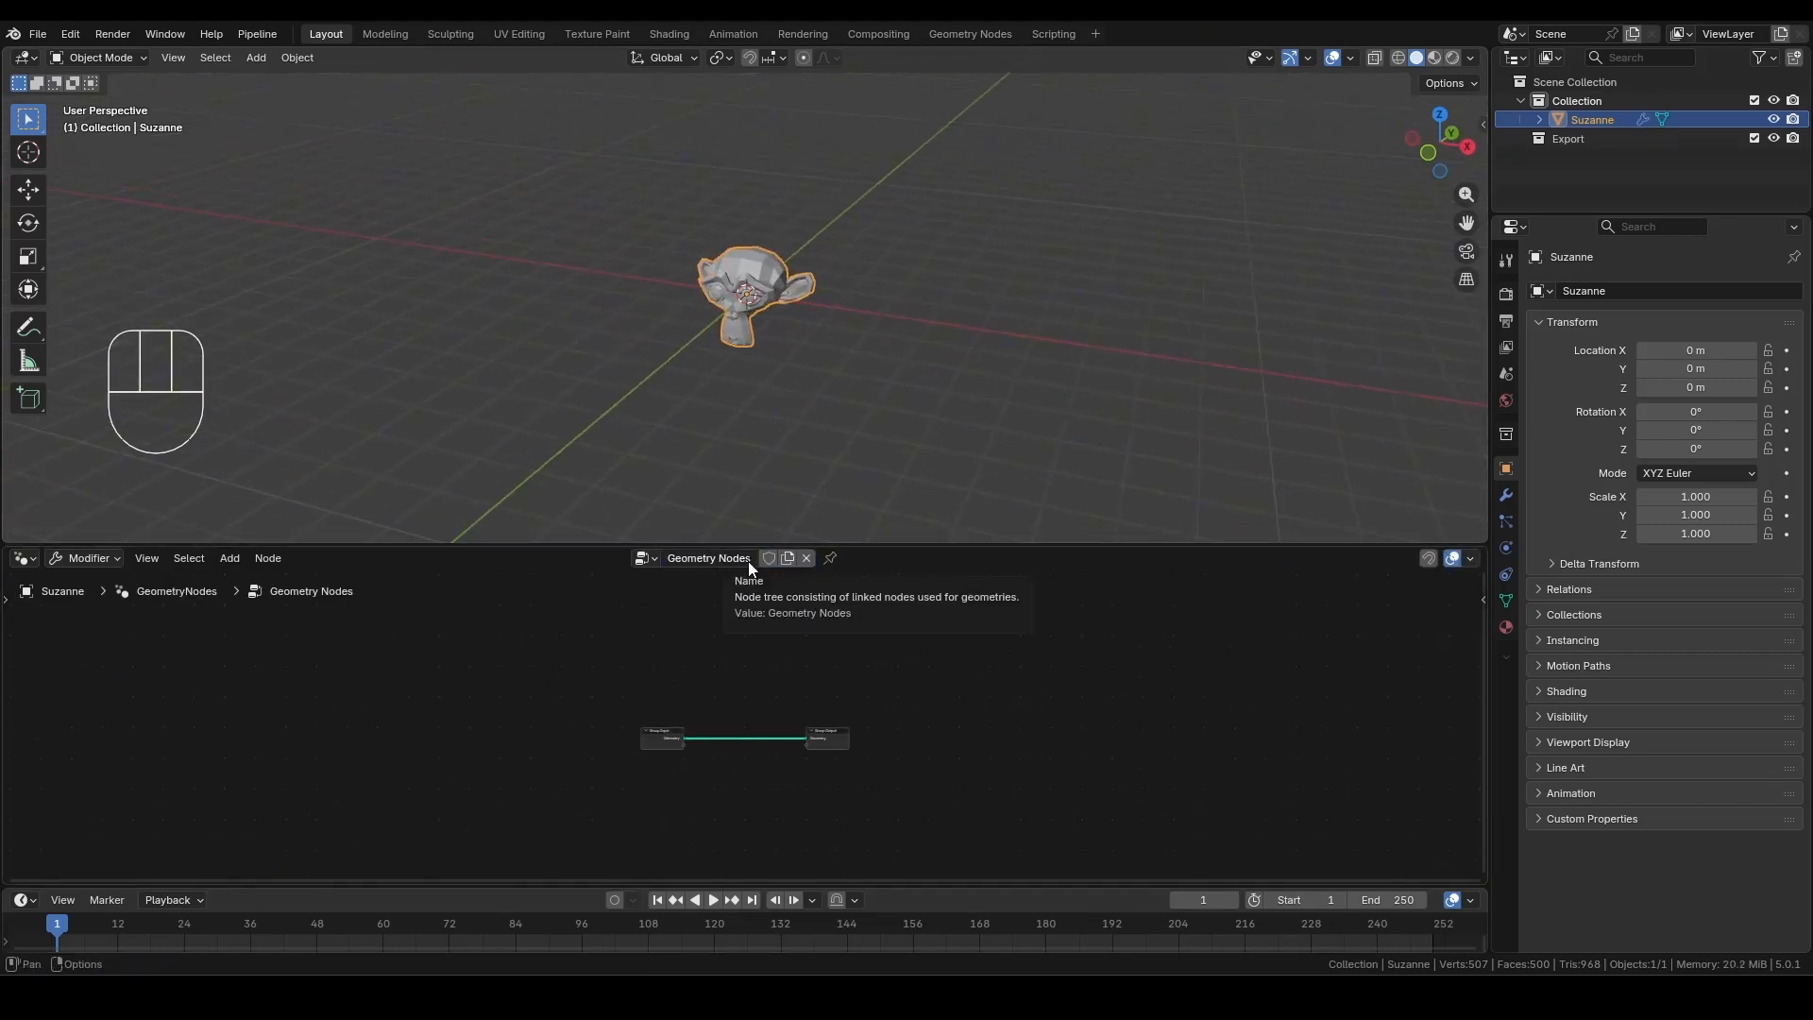
click(751, 559)
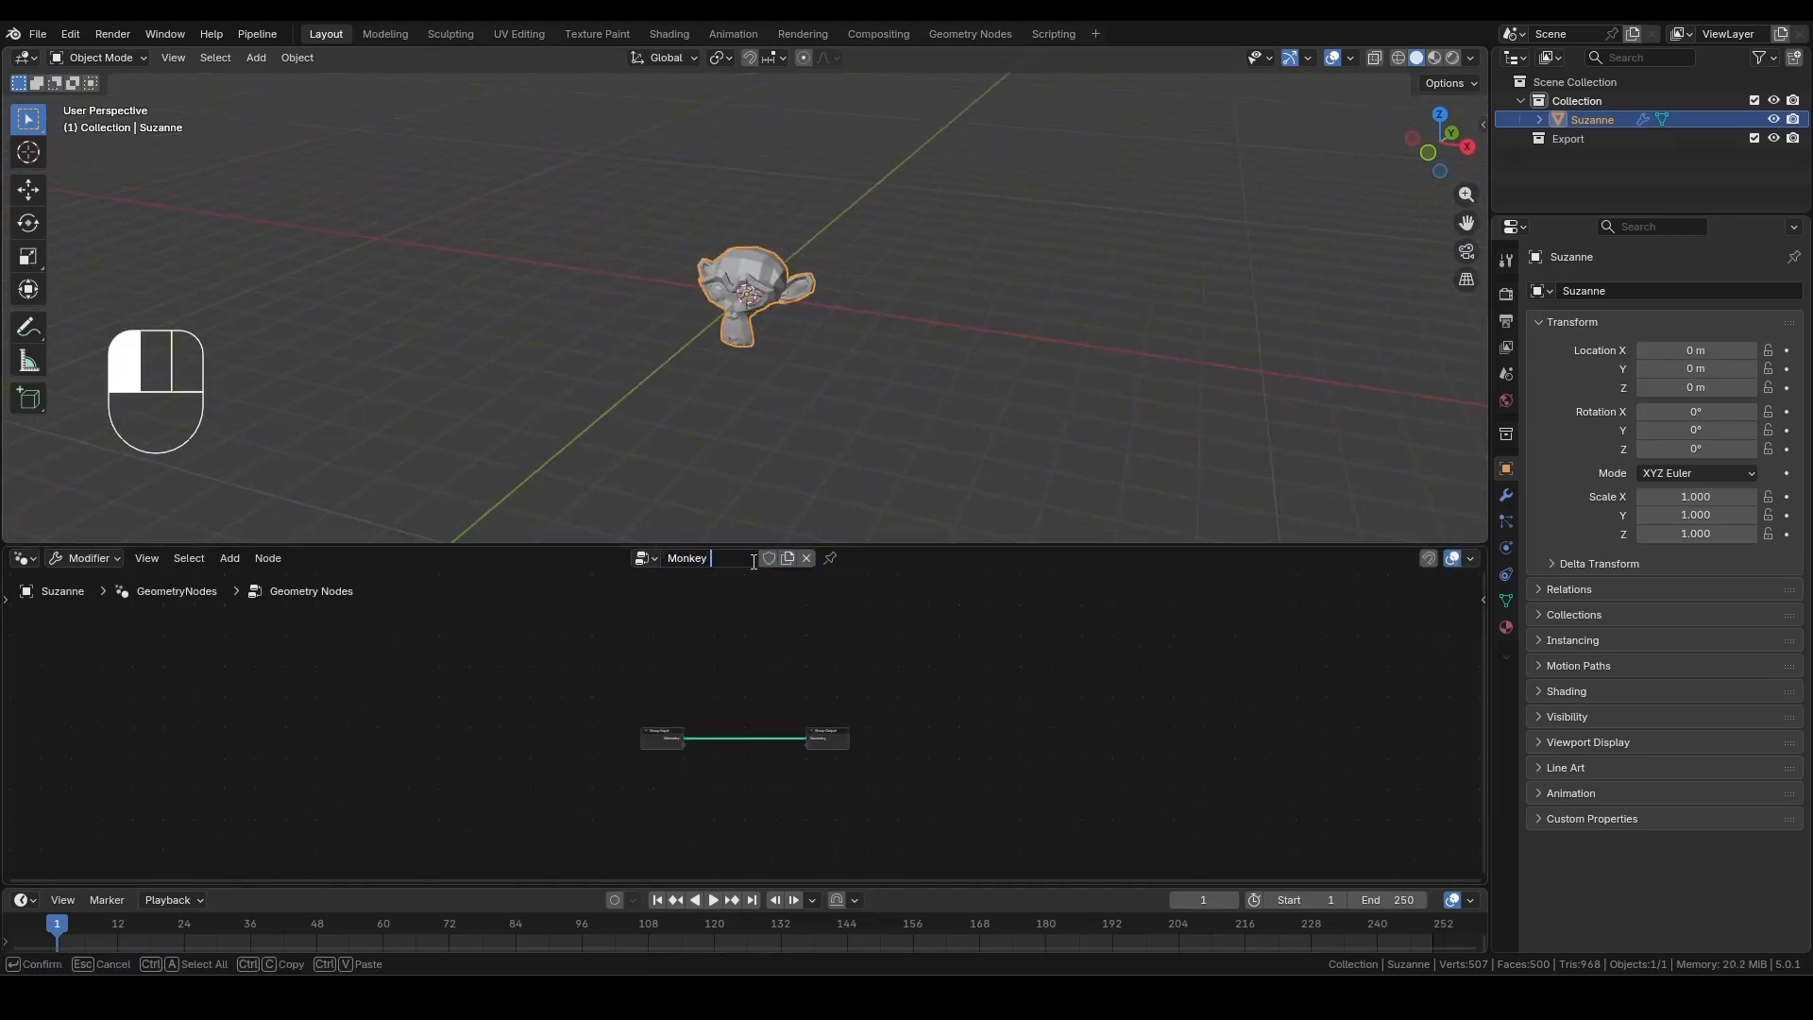
key(Return)
Move the Group Input node away from the Group Output node to make room between them.
scroll(686, 759, up, 8)
middle_drag(898, 365, 991, 355)
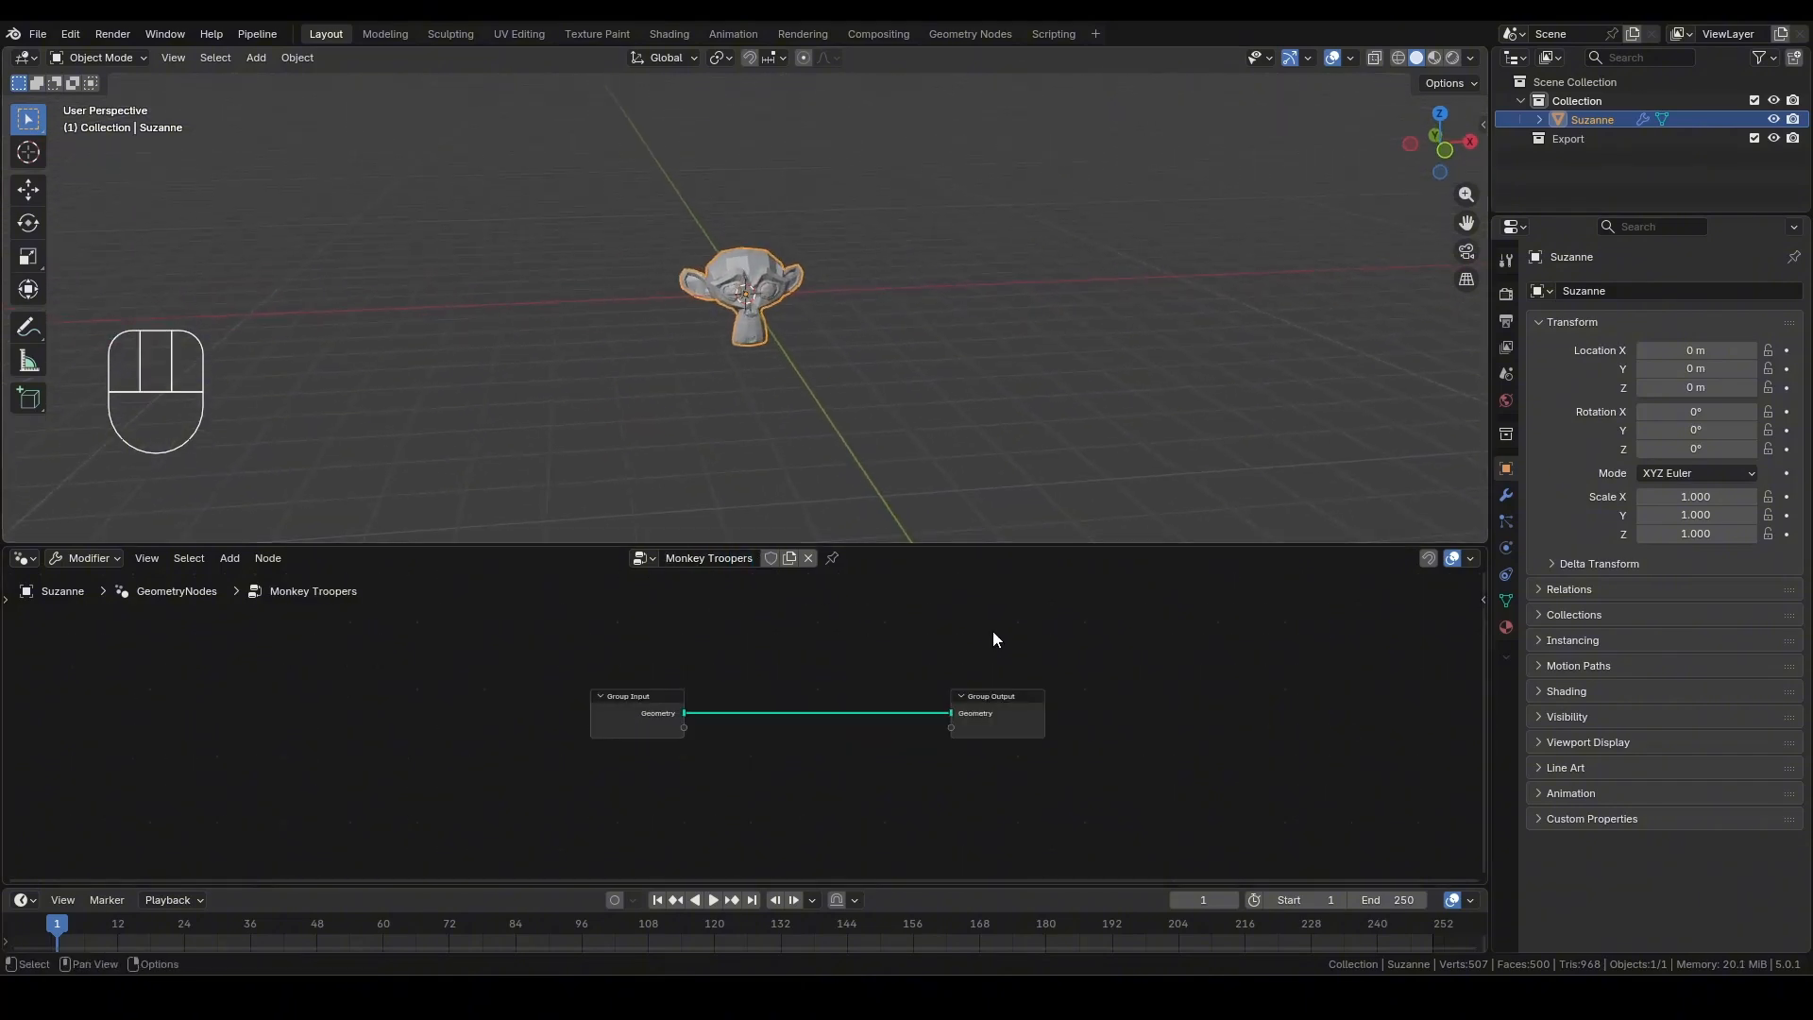
middle_drag(674, 655, 868, 645)
scroll(870, 644, up, 2)
drag(813, 691, 321, 678)
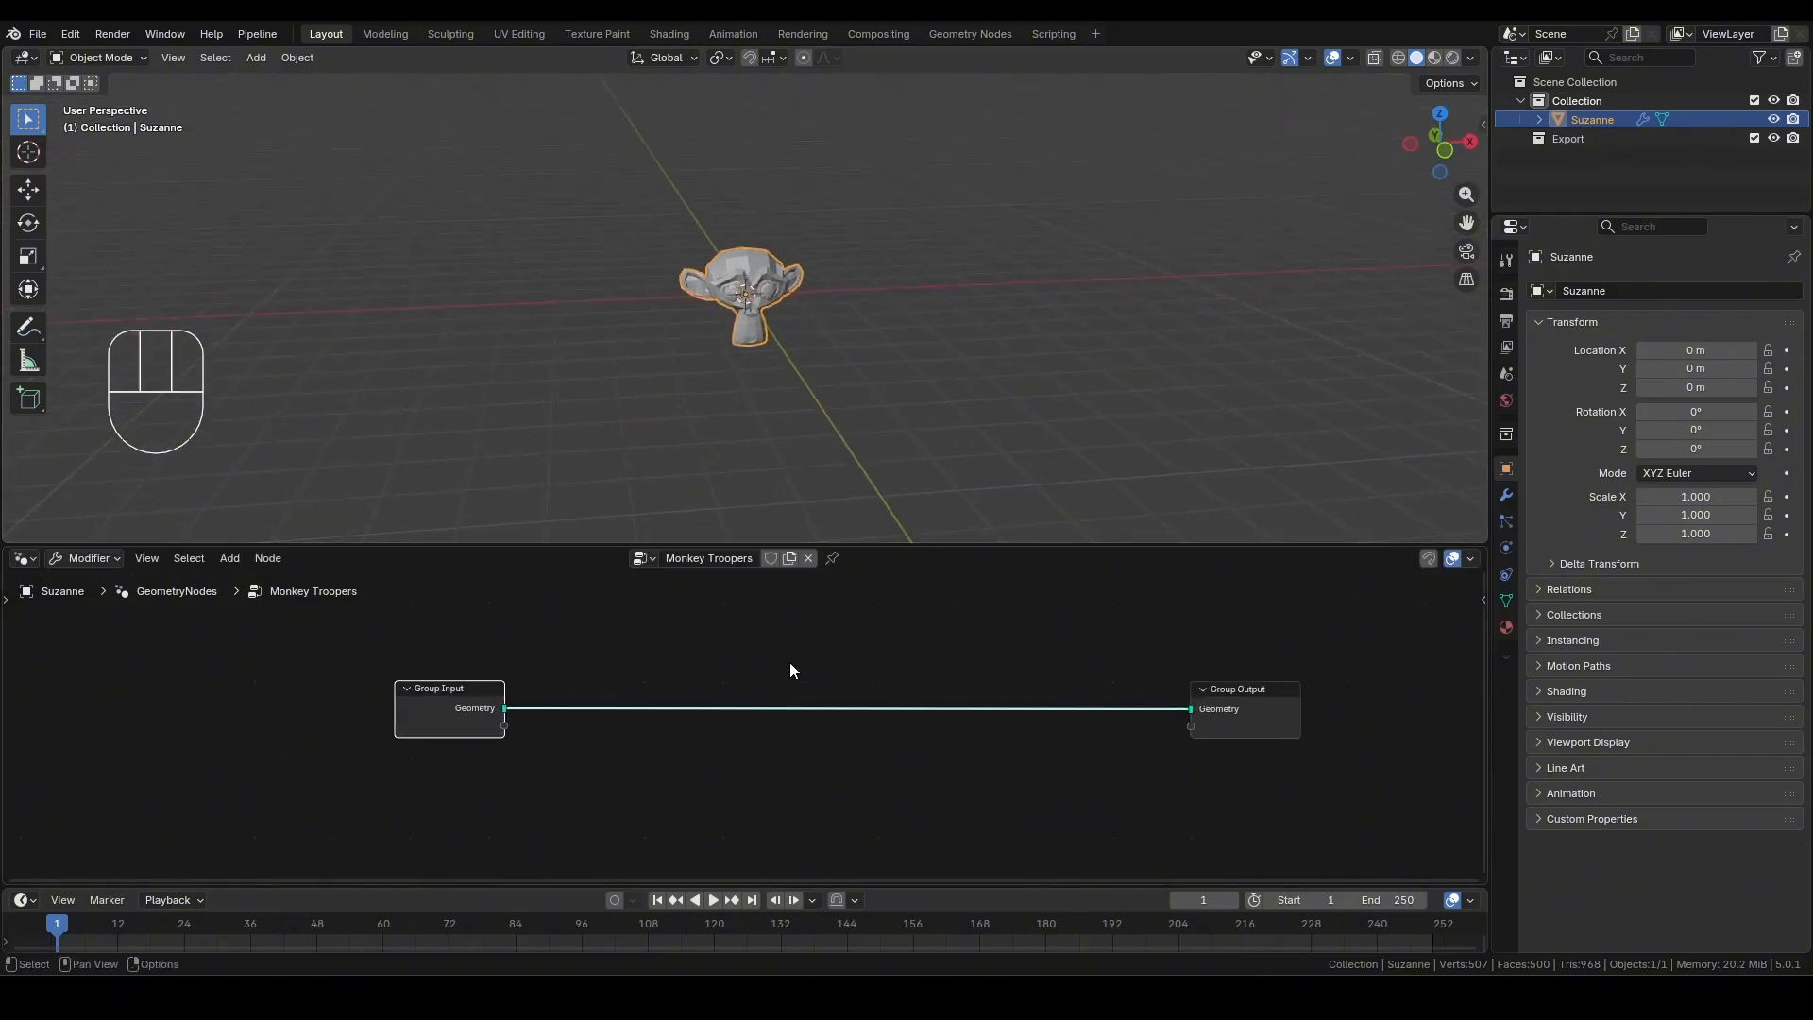
Add a Grid node above the link between Group Input and Group Output.
scroll(939, 676, down, 1)
key(shift+a)
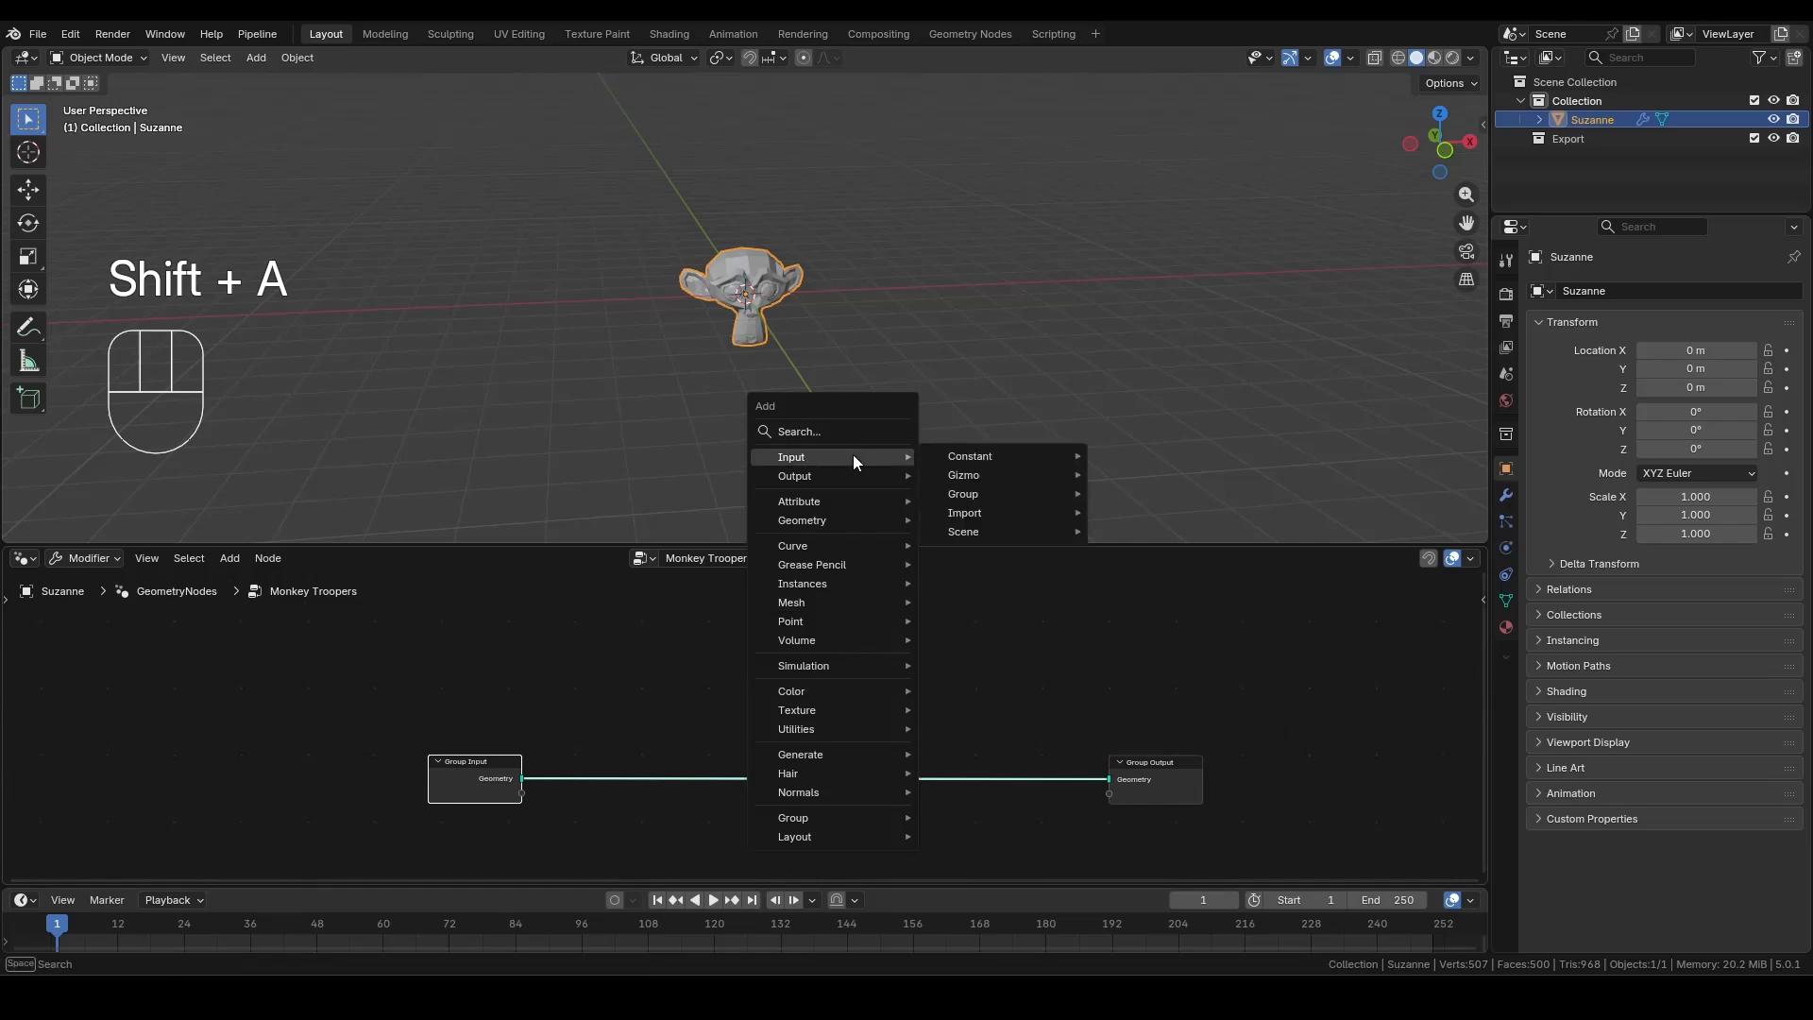
text(grid)
click(904, 477)
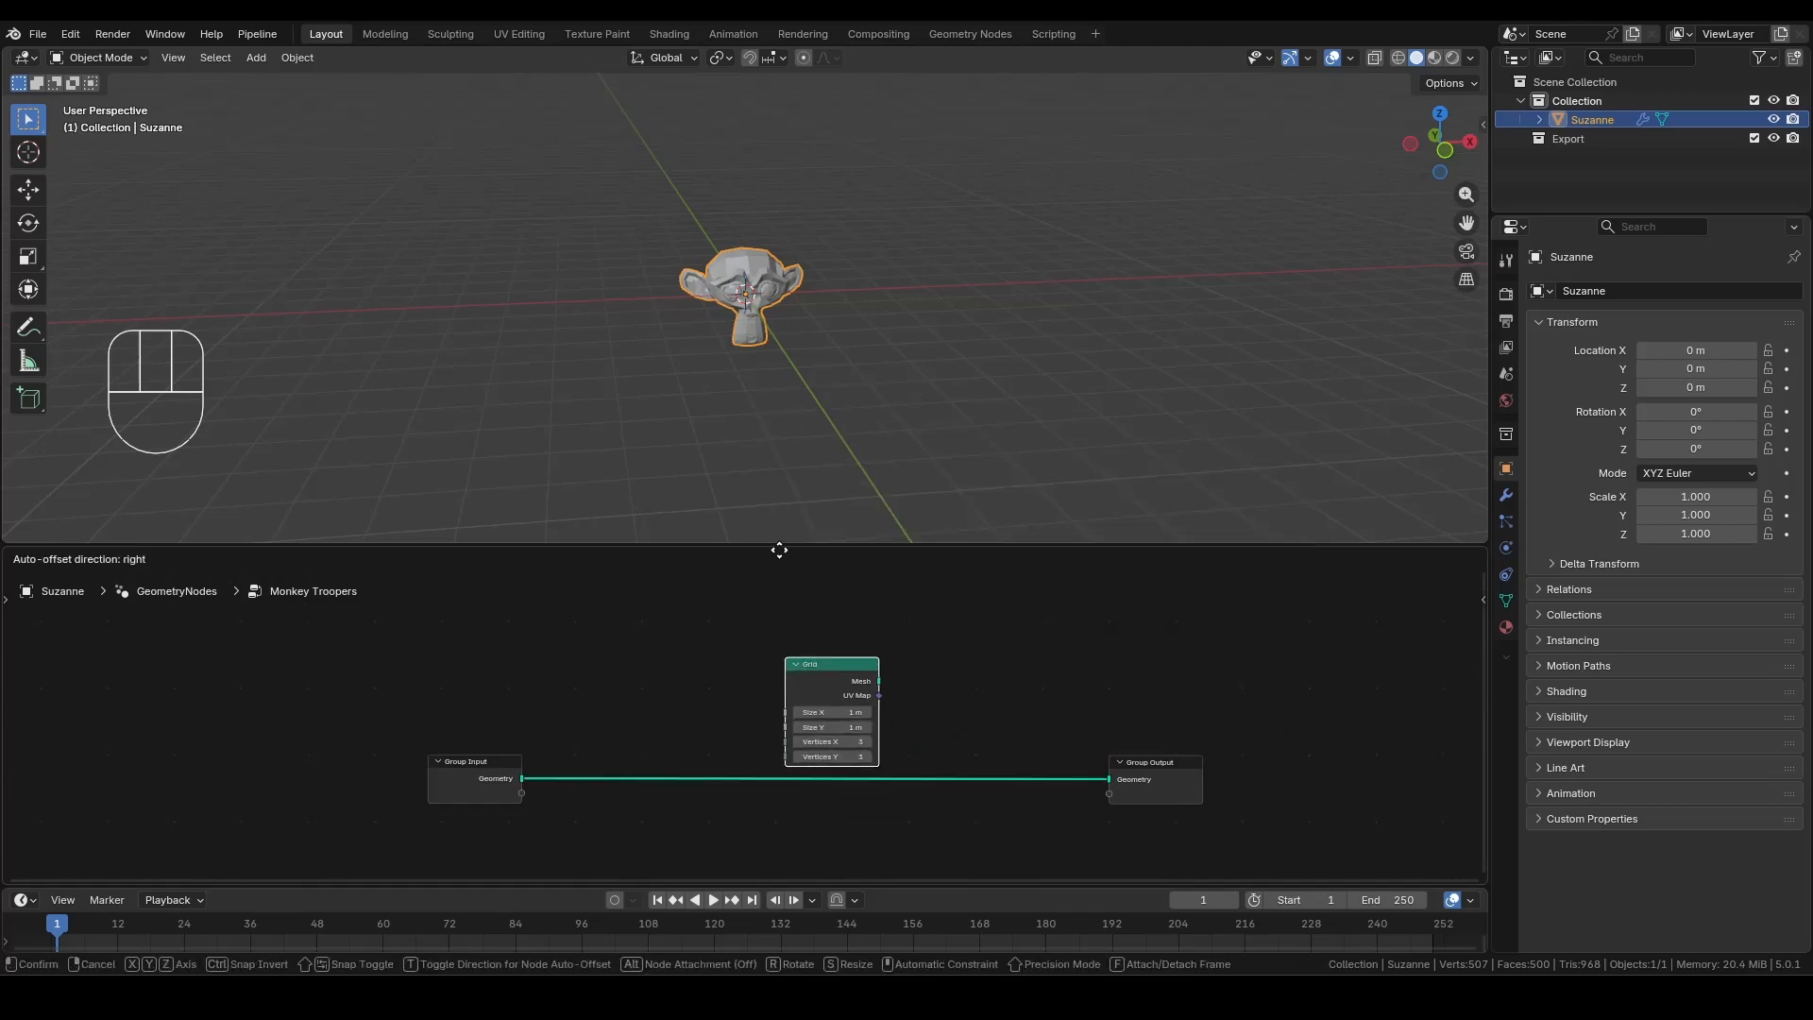
click(753, 520)
Add an Instance on Elements node on the link between Group Input and Group Output.
scroll(859, 710, up, 1)
middle_drag(919, 708, 822, 730)
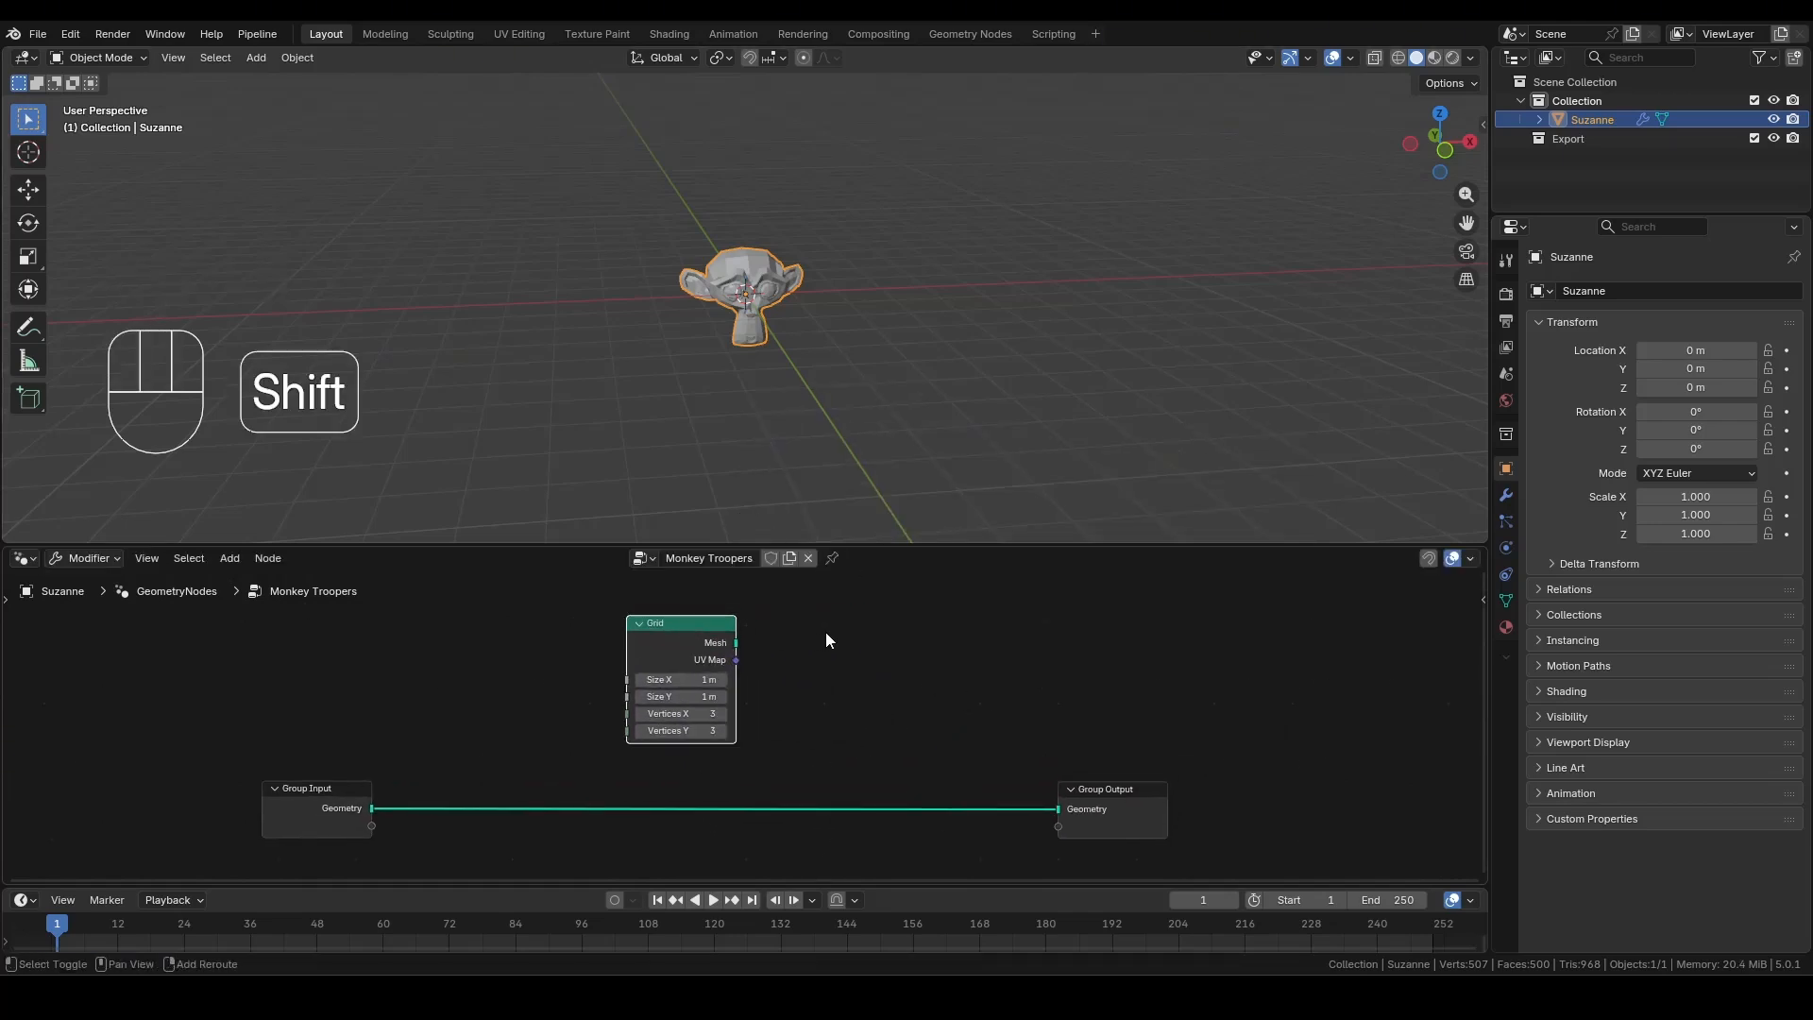
key(shift+a)
text(instnace)
key(BackSpace)
key(BackSpace)
key(BackSpace)
key(BackSpace)
text(a)
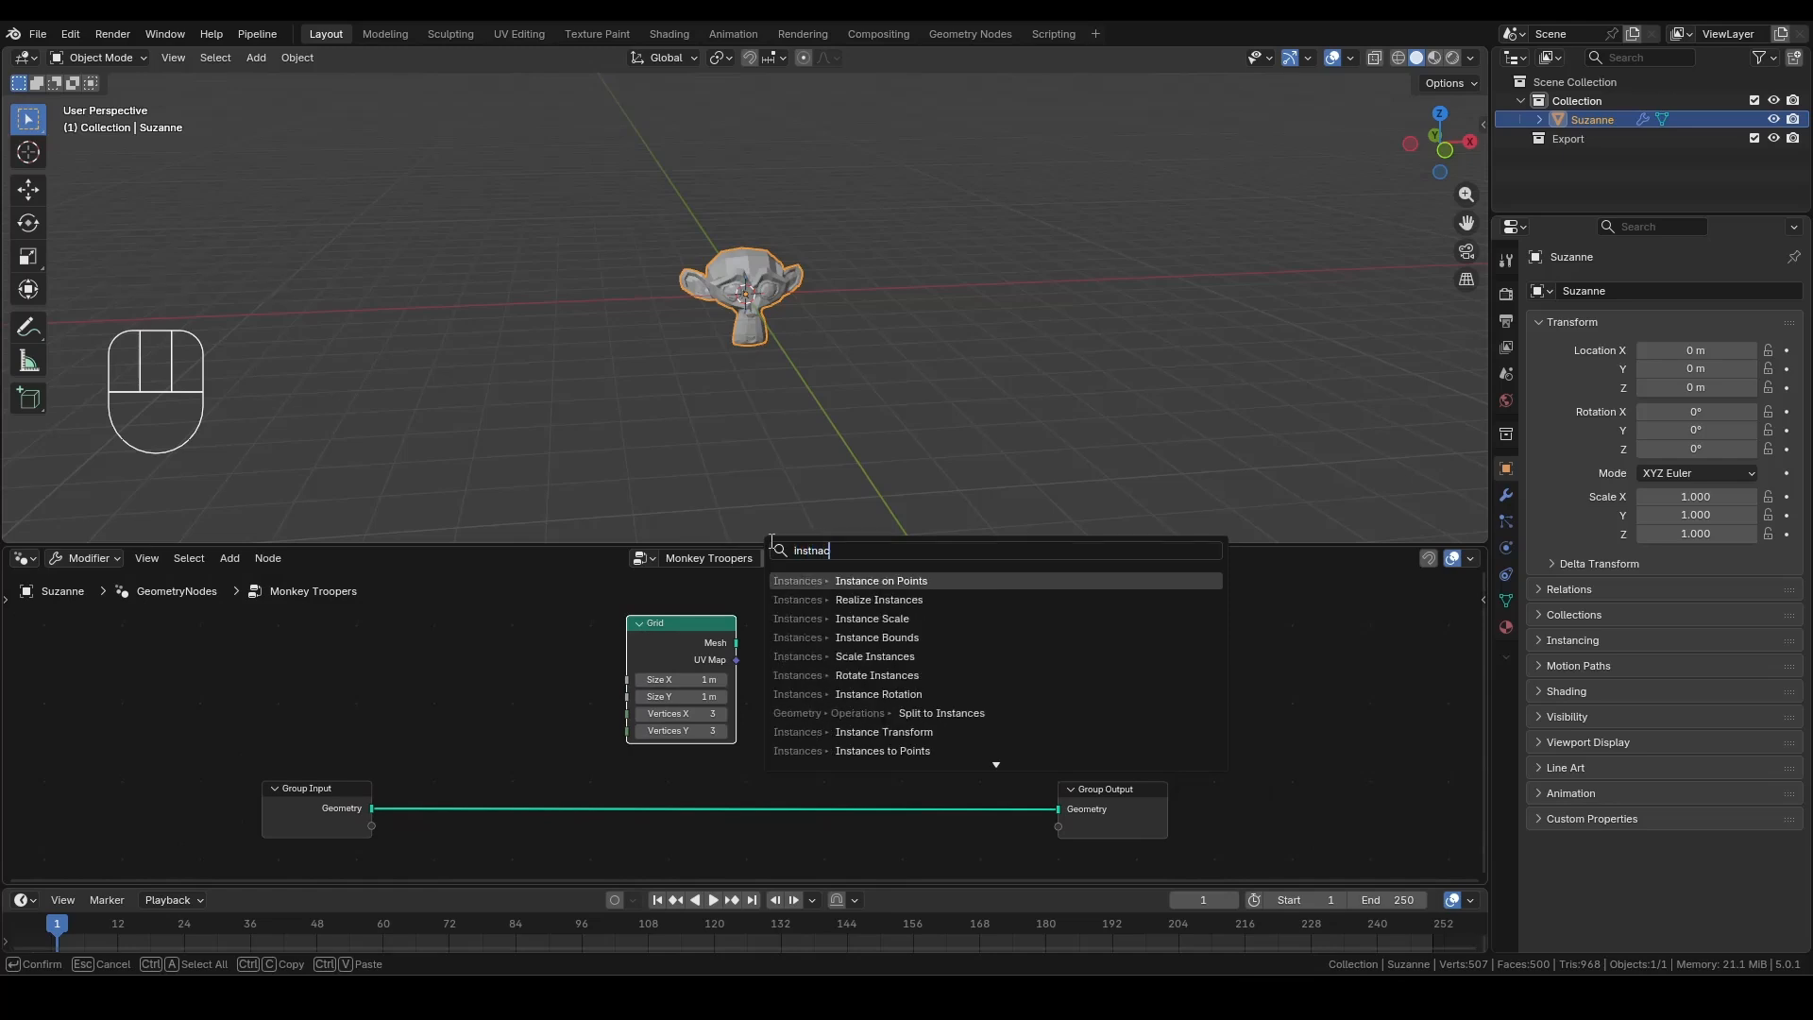
text(nce on el)
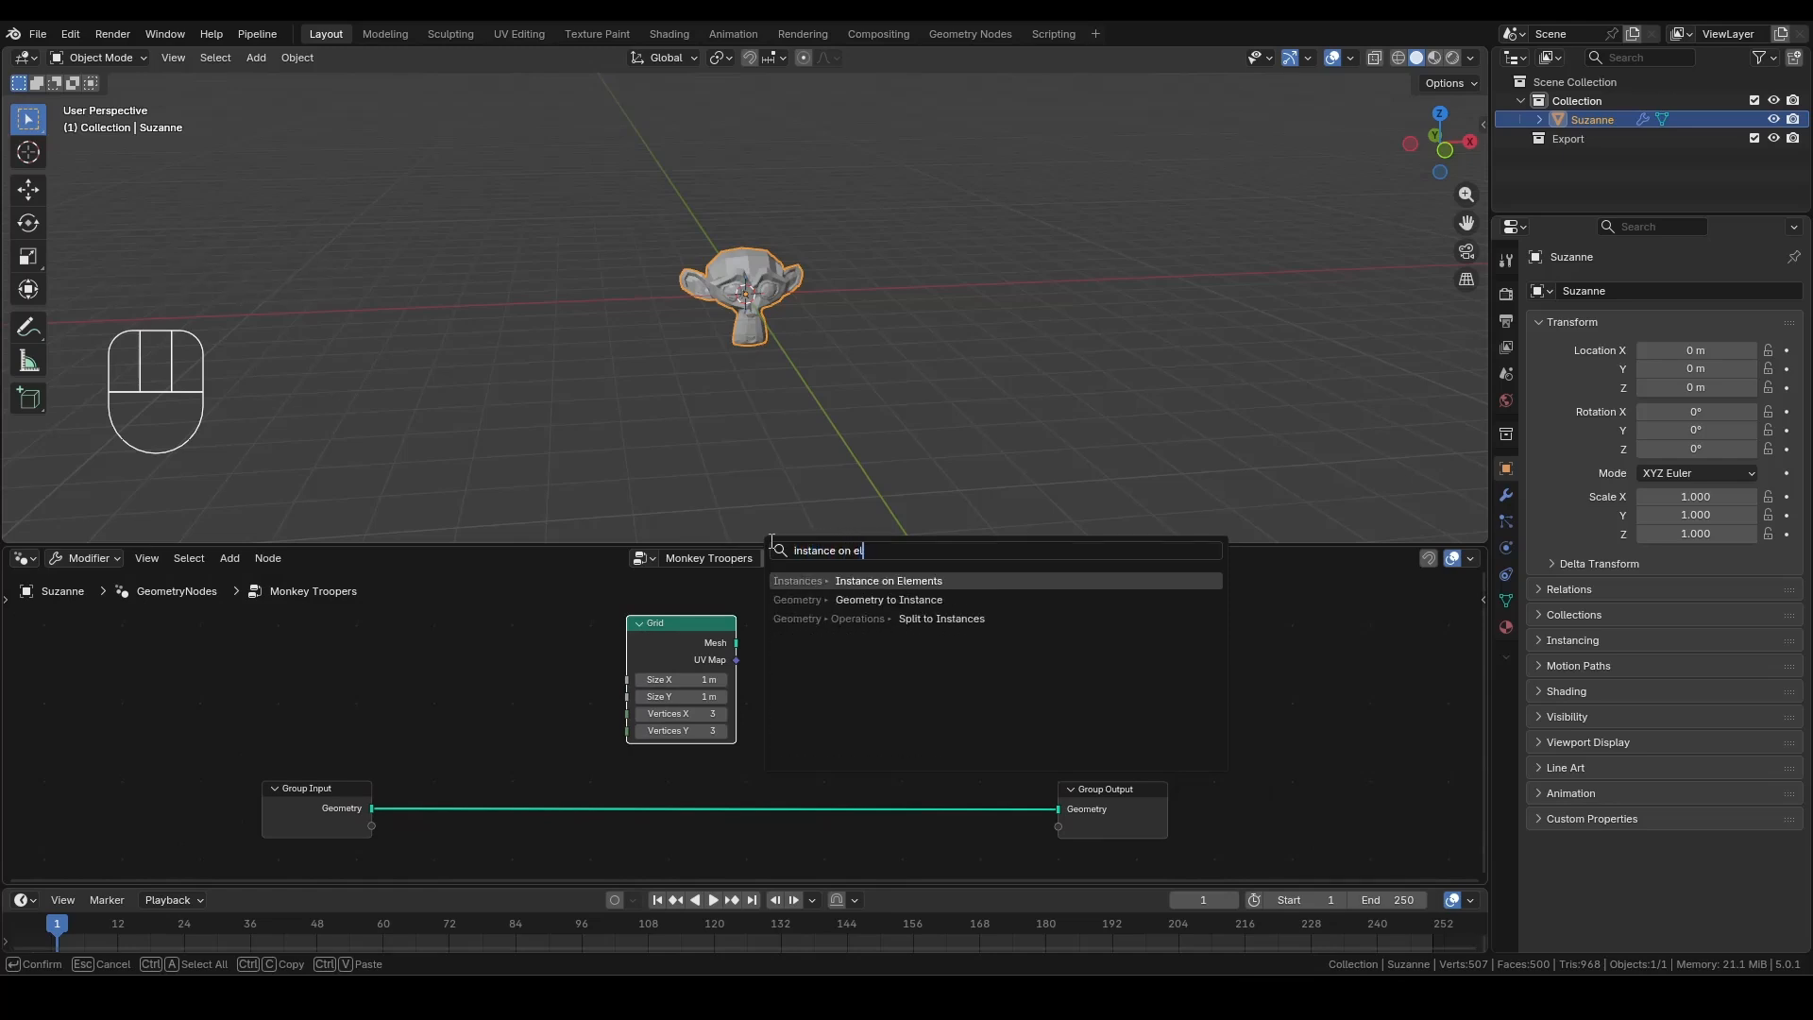
key(Return)
click(941, 667)
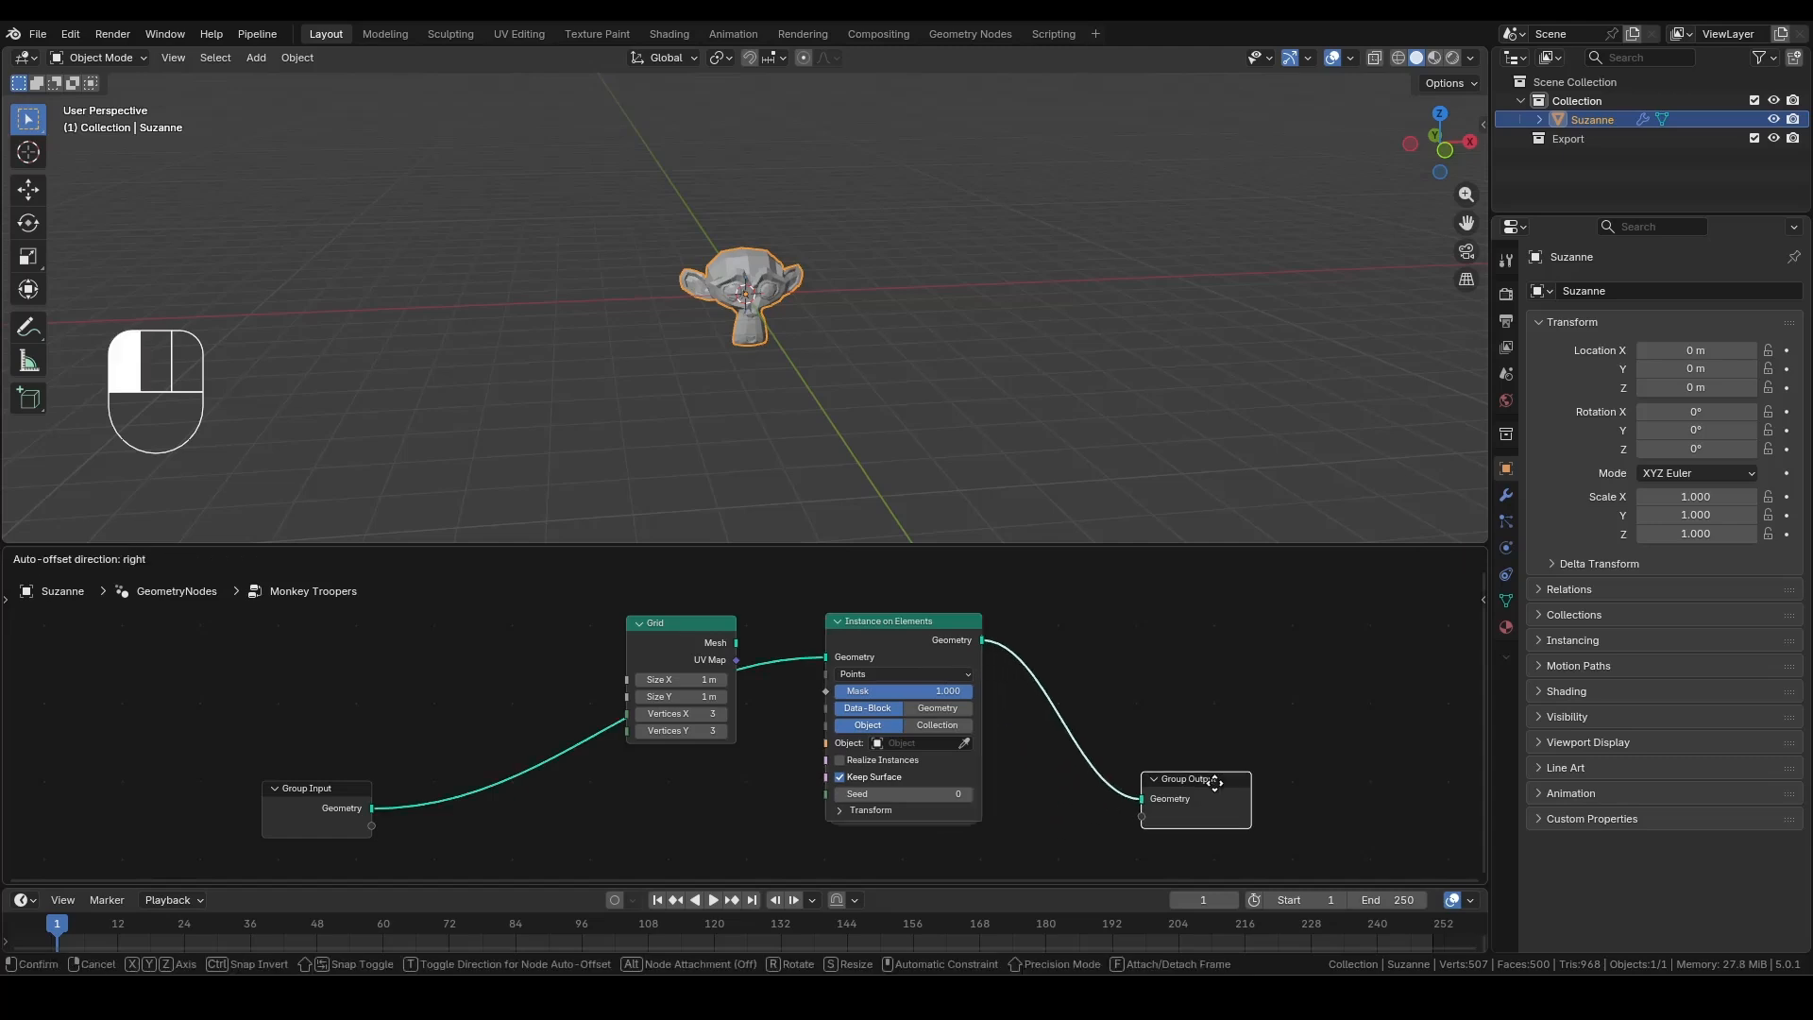
Connect the Grid's Mesh output to the Geometry input of Instance on Elements and set its instance source to Geometry.
scroll(735, 649, down, 1)
drag(739, 638, 810, 663)
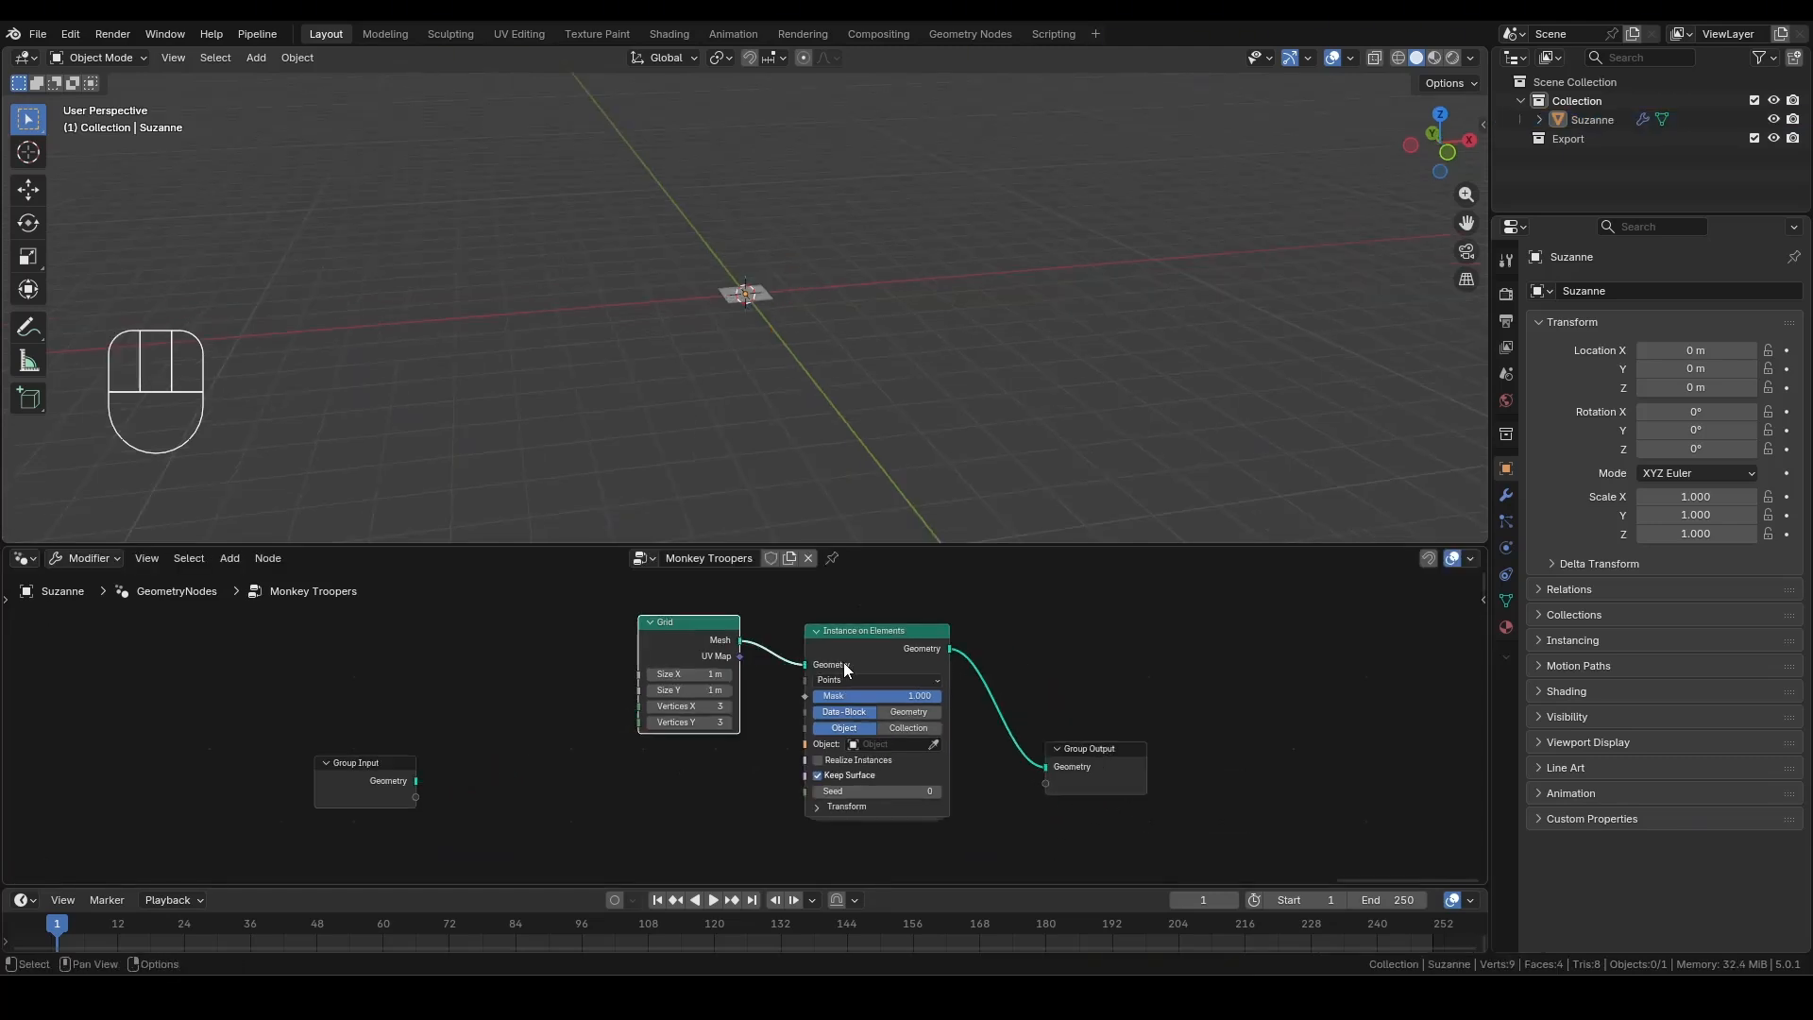
click(896, 715)
Add a Geometry to Instance node and wire it from the Group Input geometry to the Instance input of Instance on Elements.
key(shift+a)
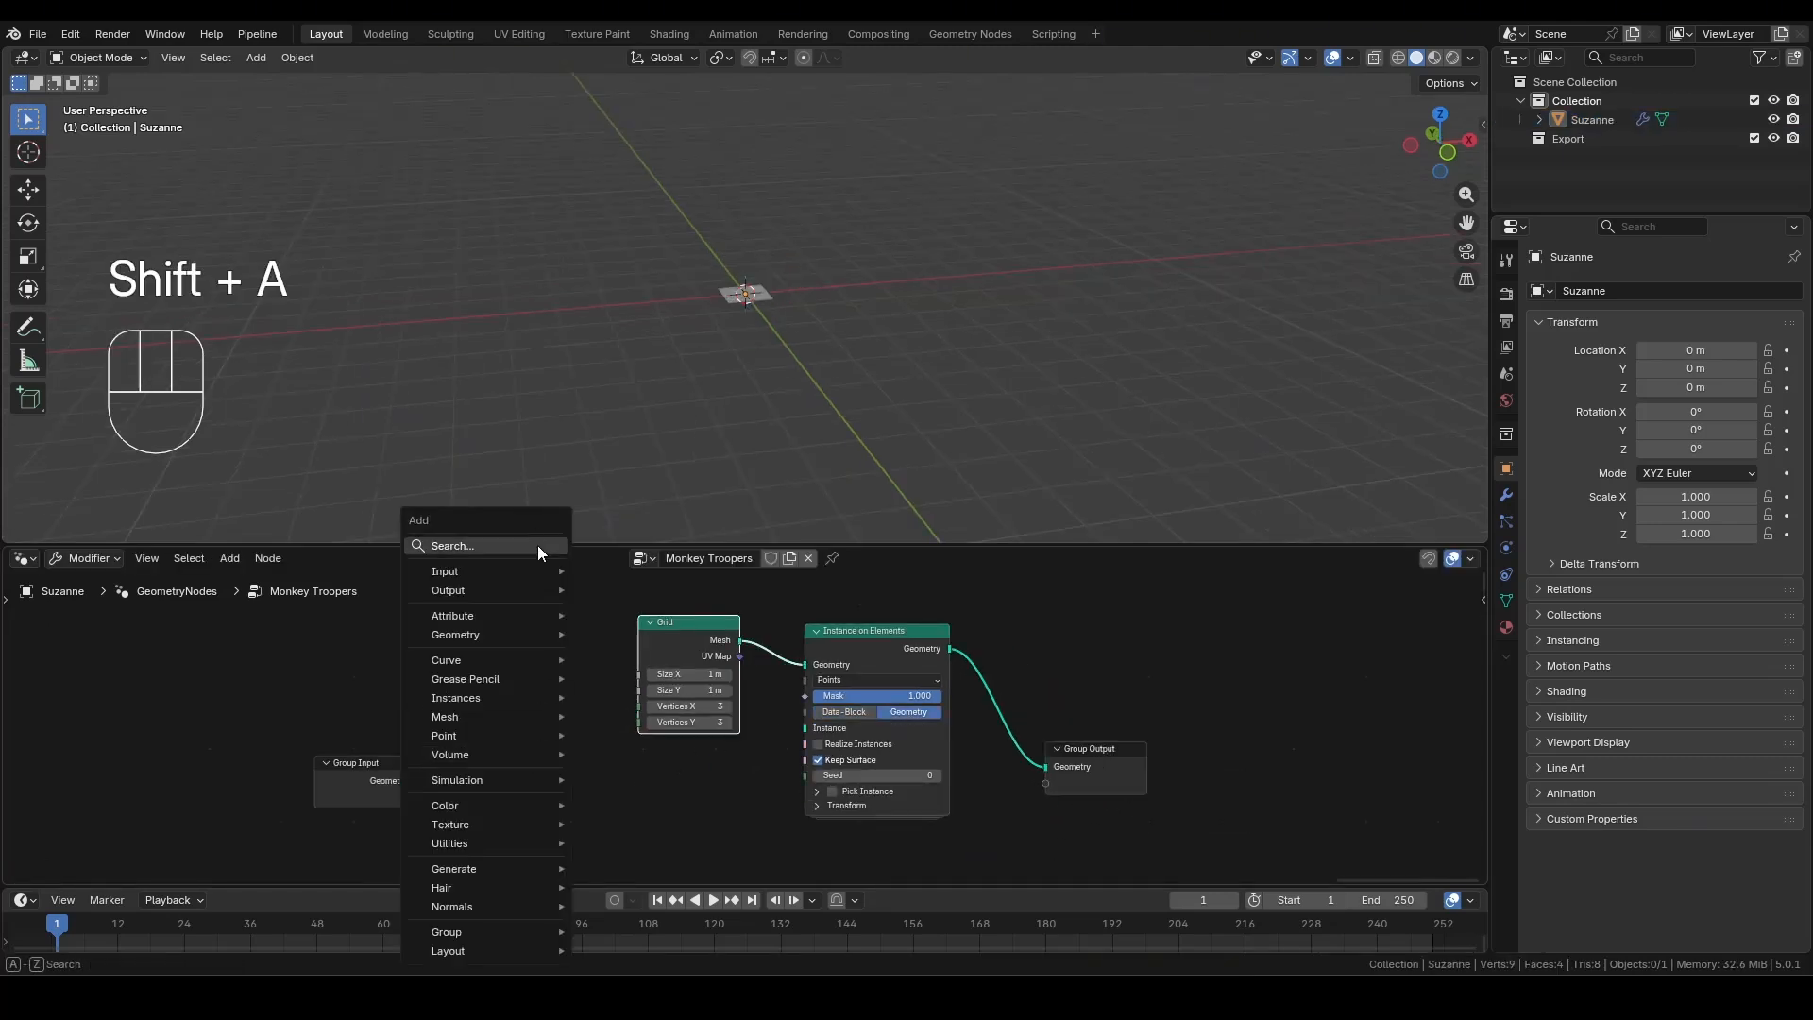
text(geometry to)
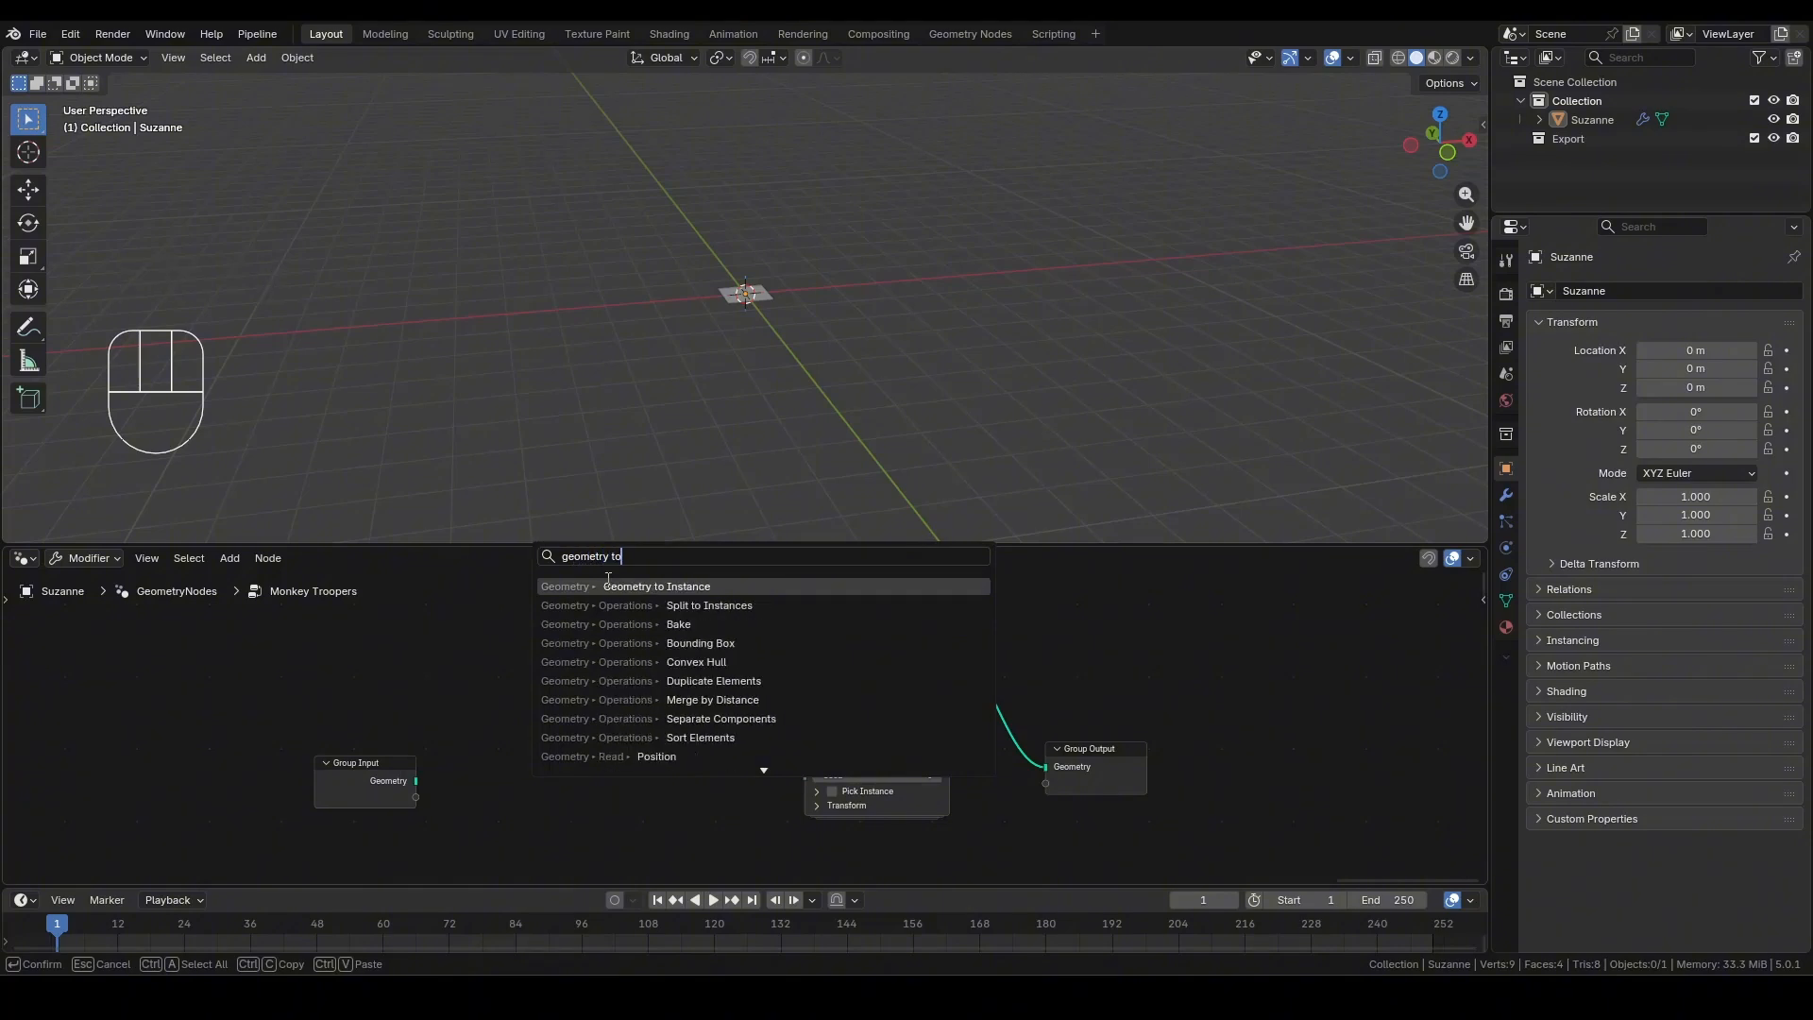
key(Return)
click(502, 763)
drag(416, 780, 507, 809)
drag(620, 789, 805, 728)
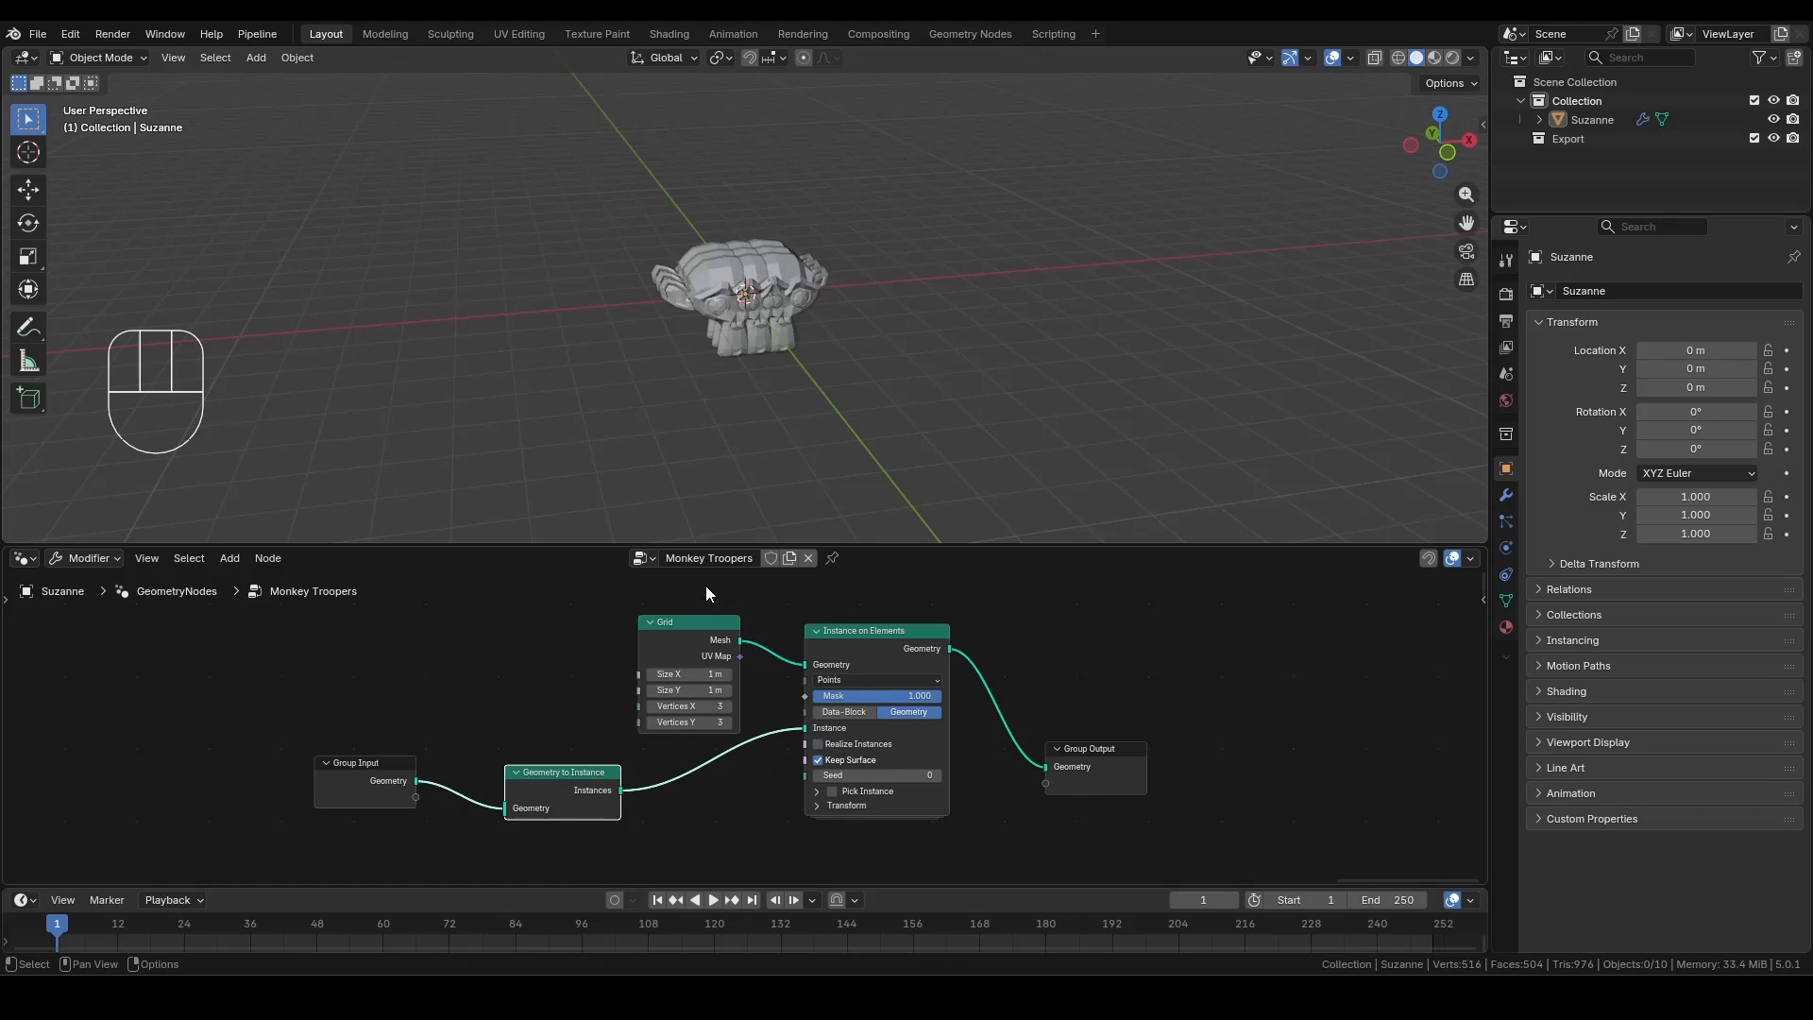
Set the Grid node's size to 12 m in X and Y, with 5 vertices in each direction.
click(712, 673)
text(12)
key(Tab)
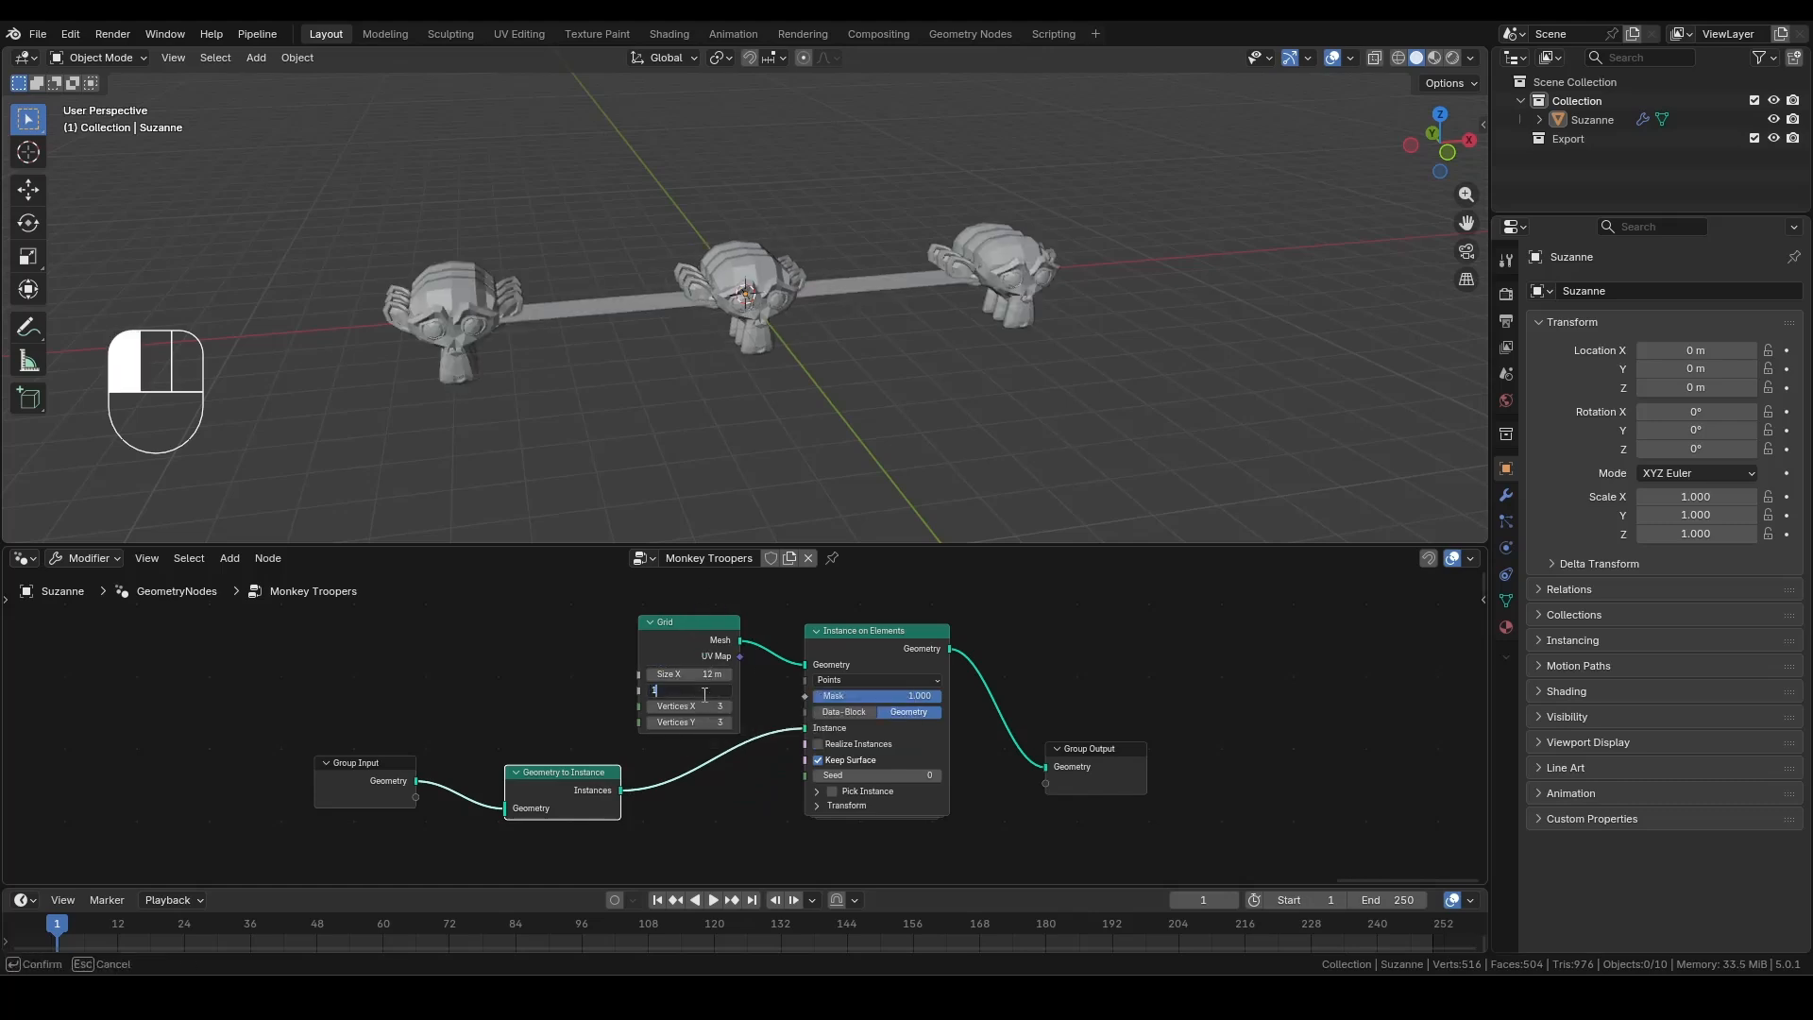
text(12)
key(Tab)
text(5)
key(Tab)
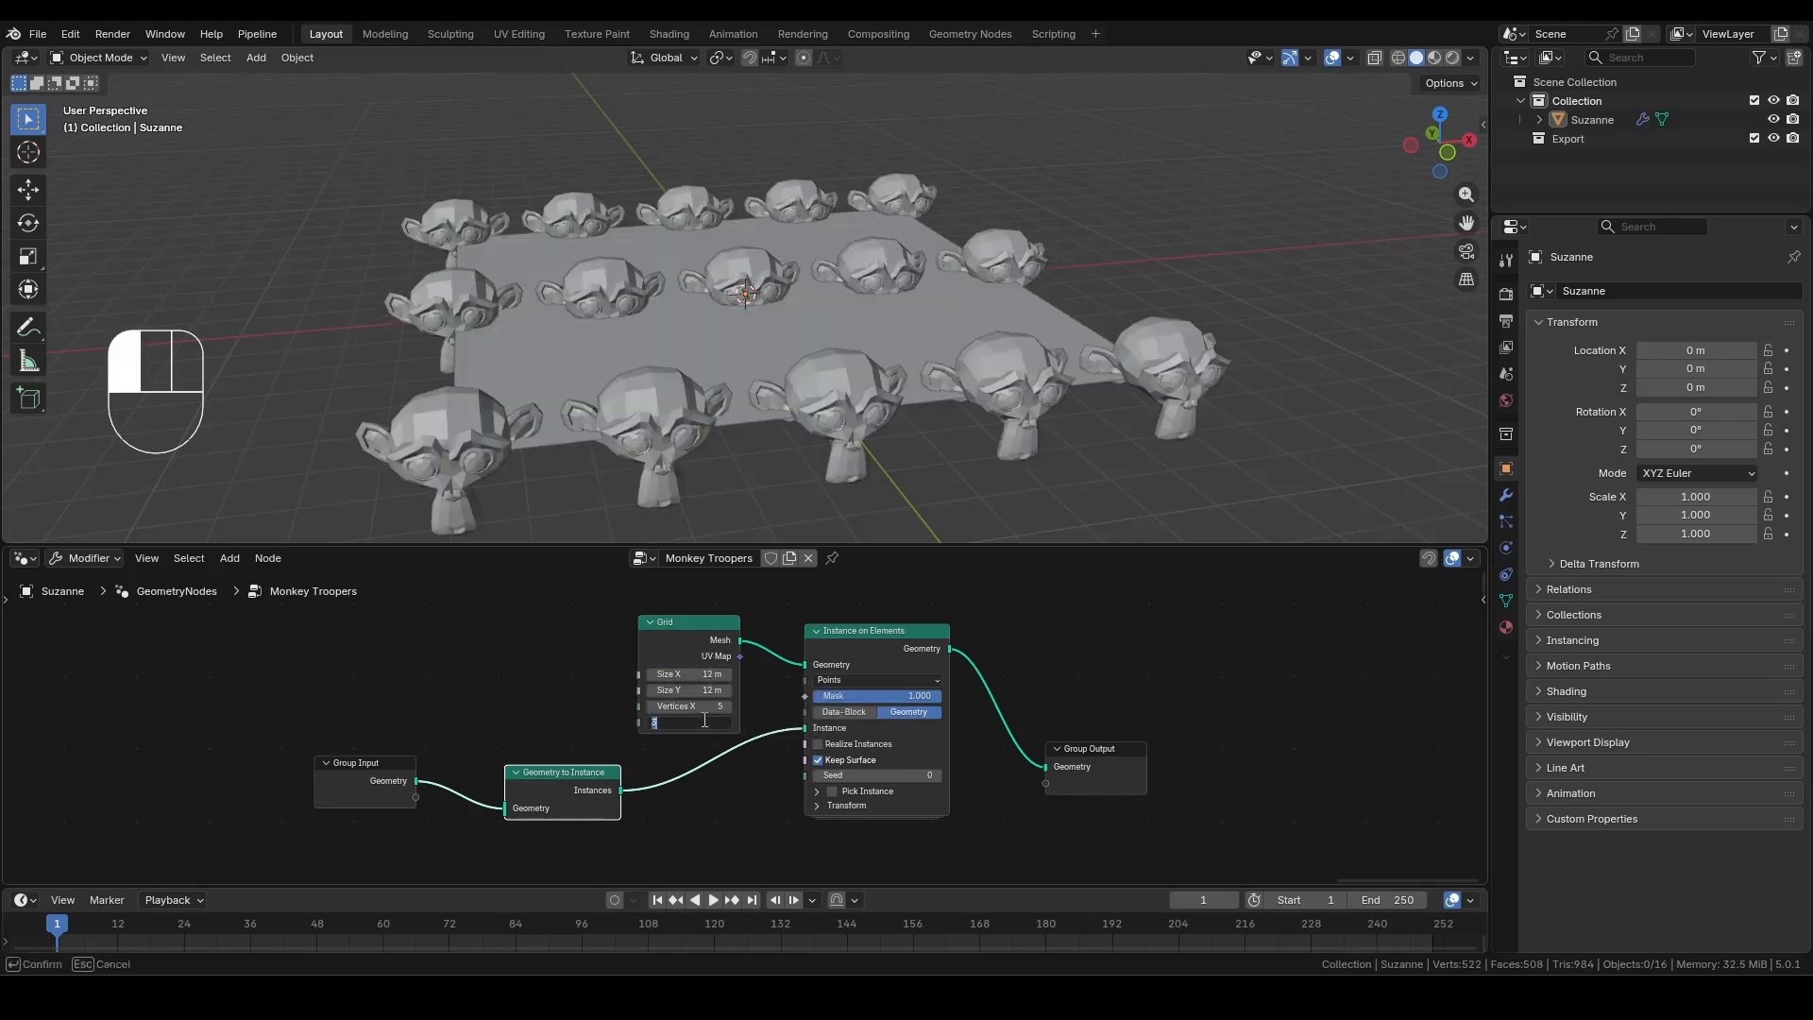
text(5)
key(Return)
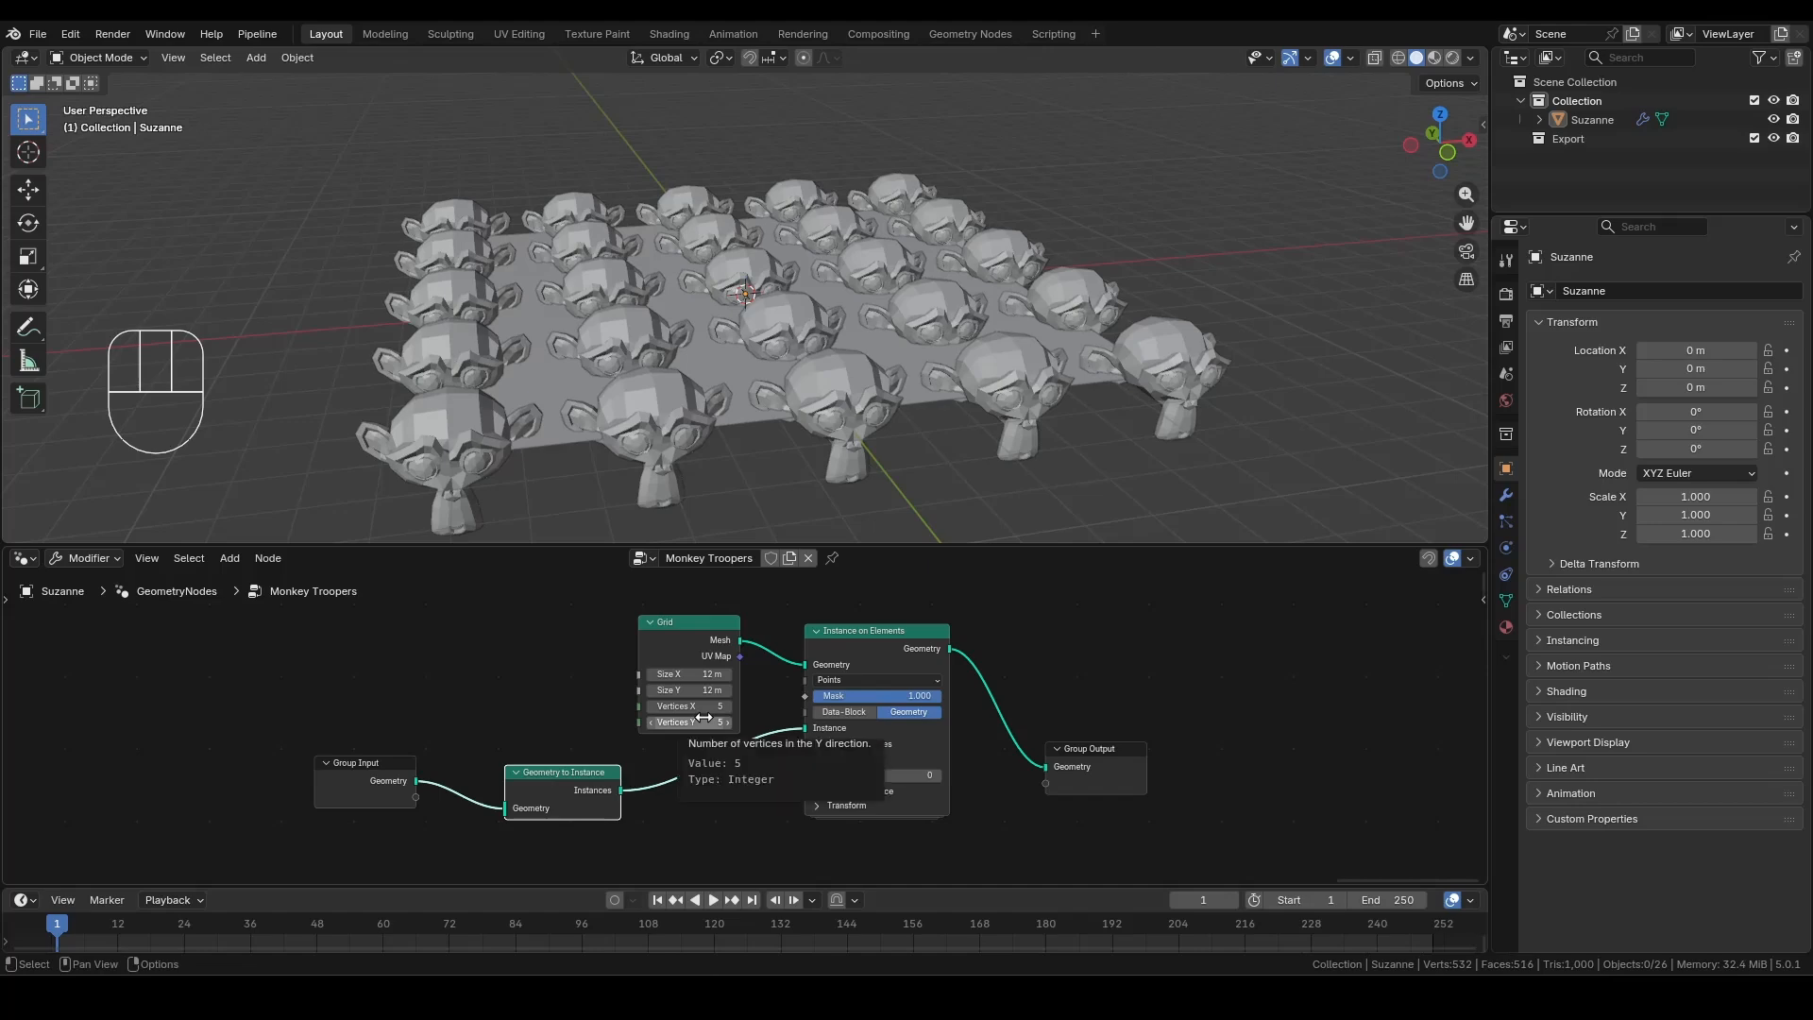
Turn off Keep Surface on the Instance on Elements node and move the Group Output node farther from it.
click(837, 763)
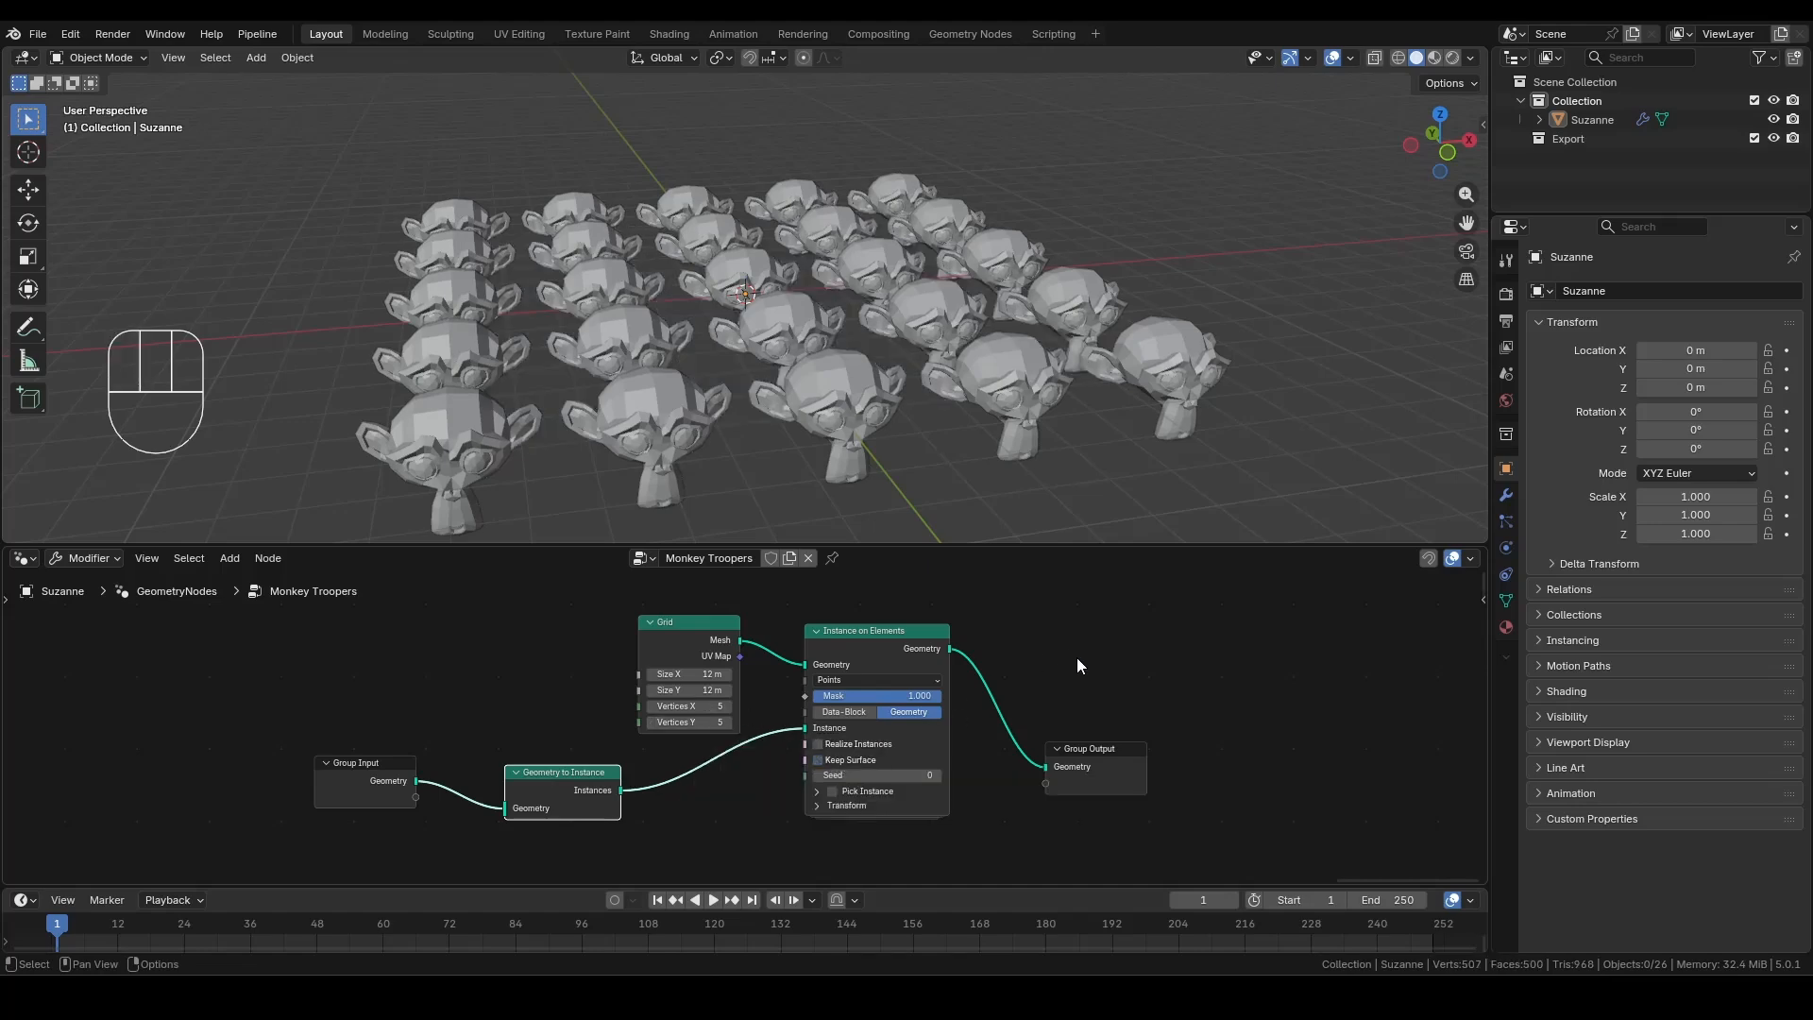
drag(1103, 750, 1240, 742)
middle_drag(1086, 491, 865, 314)
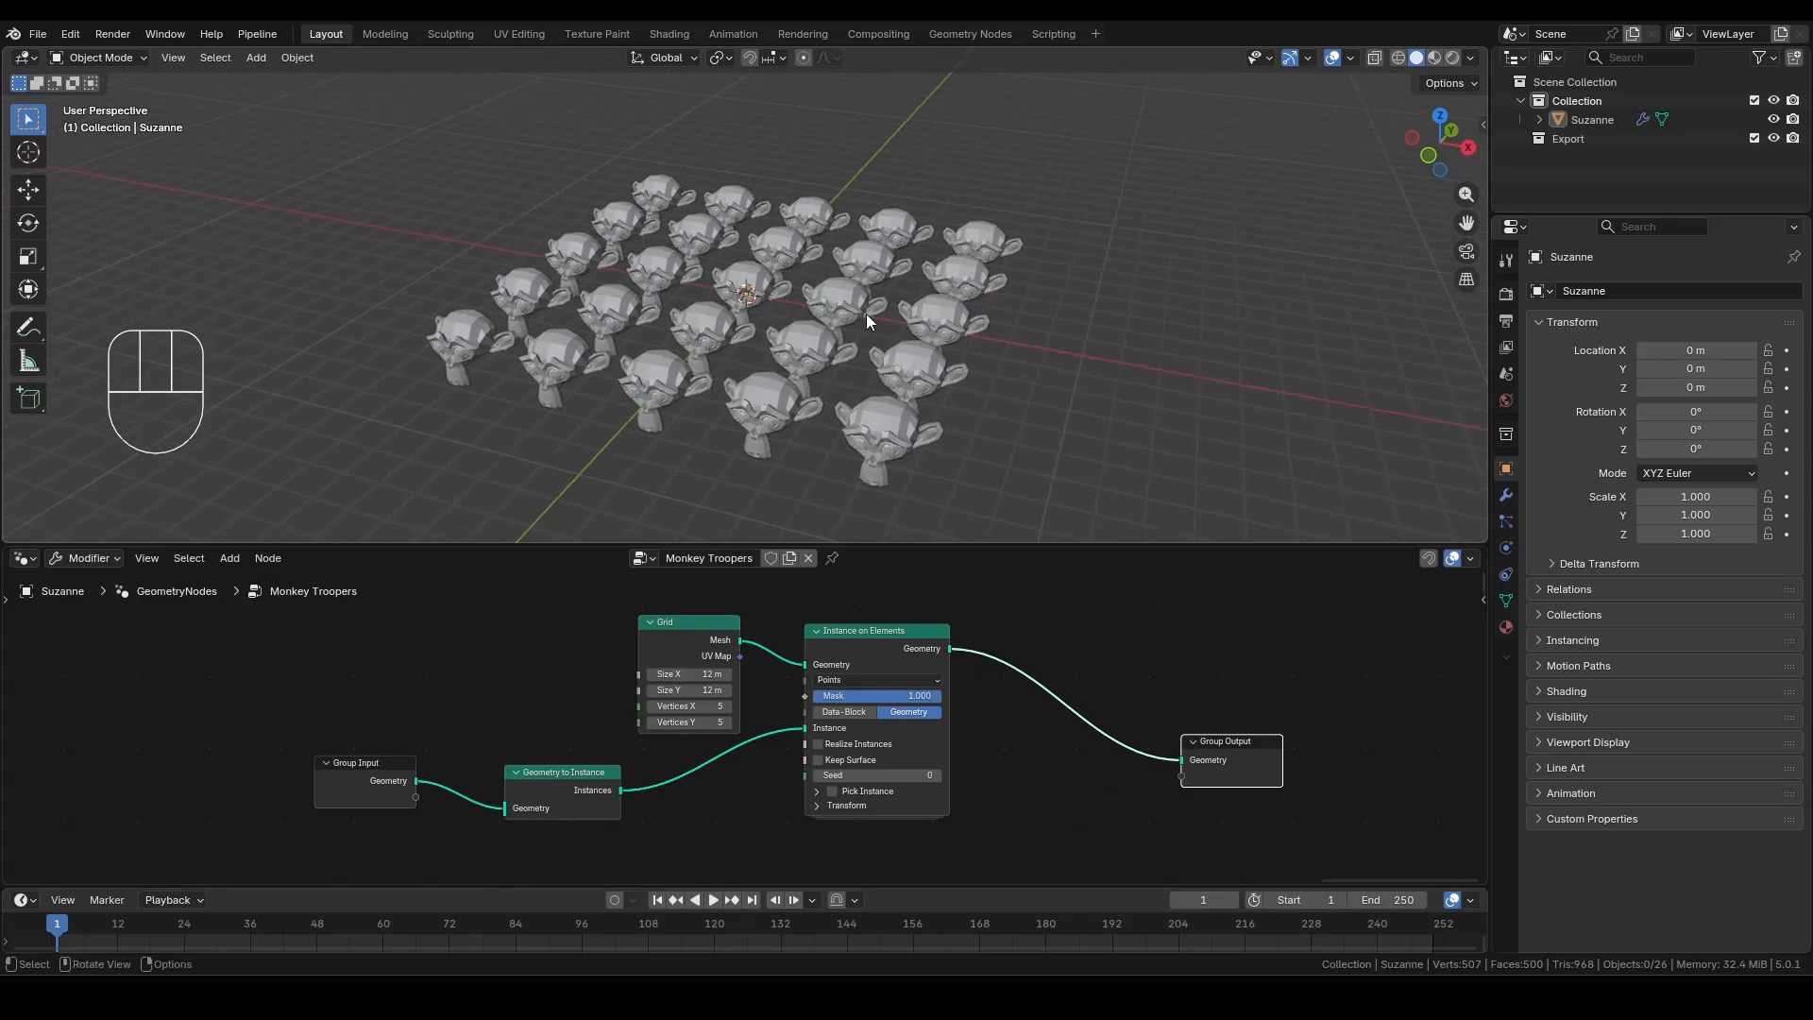
Insert a Rotate Instances node between Instance on Elements and Group Output, spacing the nodes apart.
key(shift+a)
text(rotate)
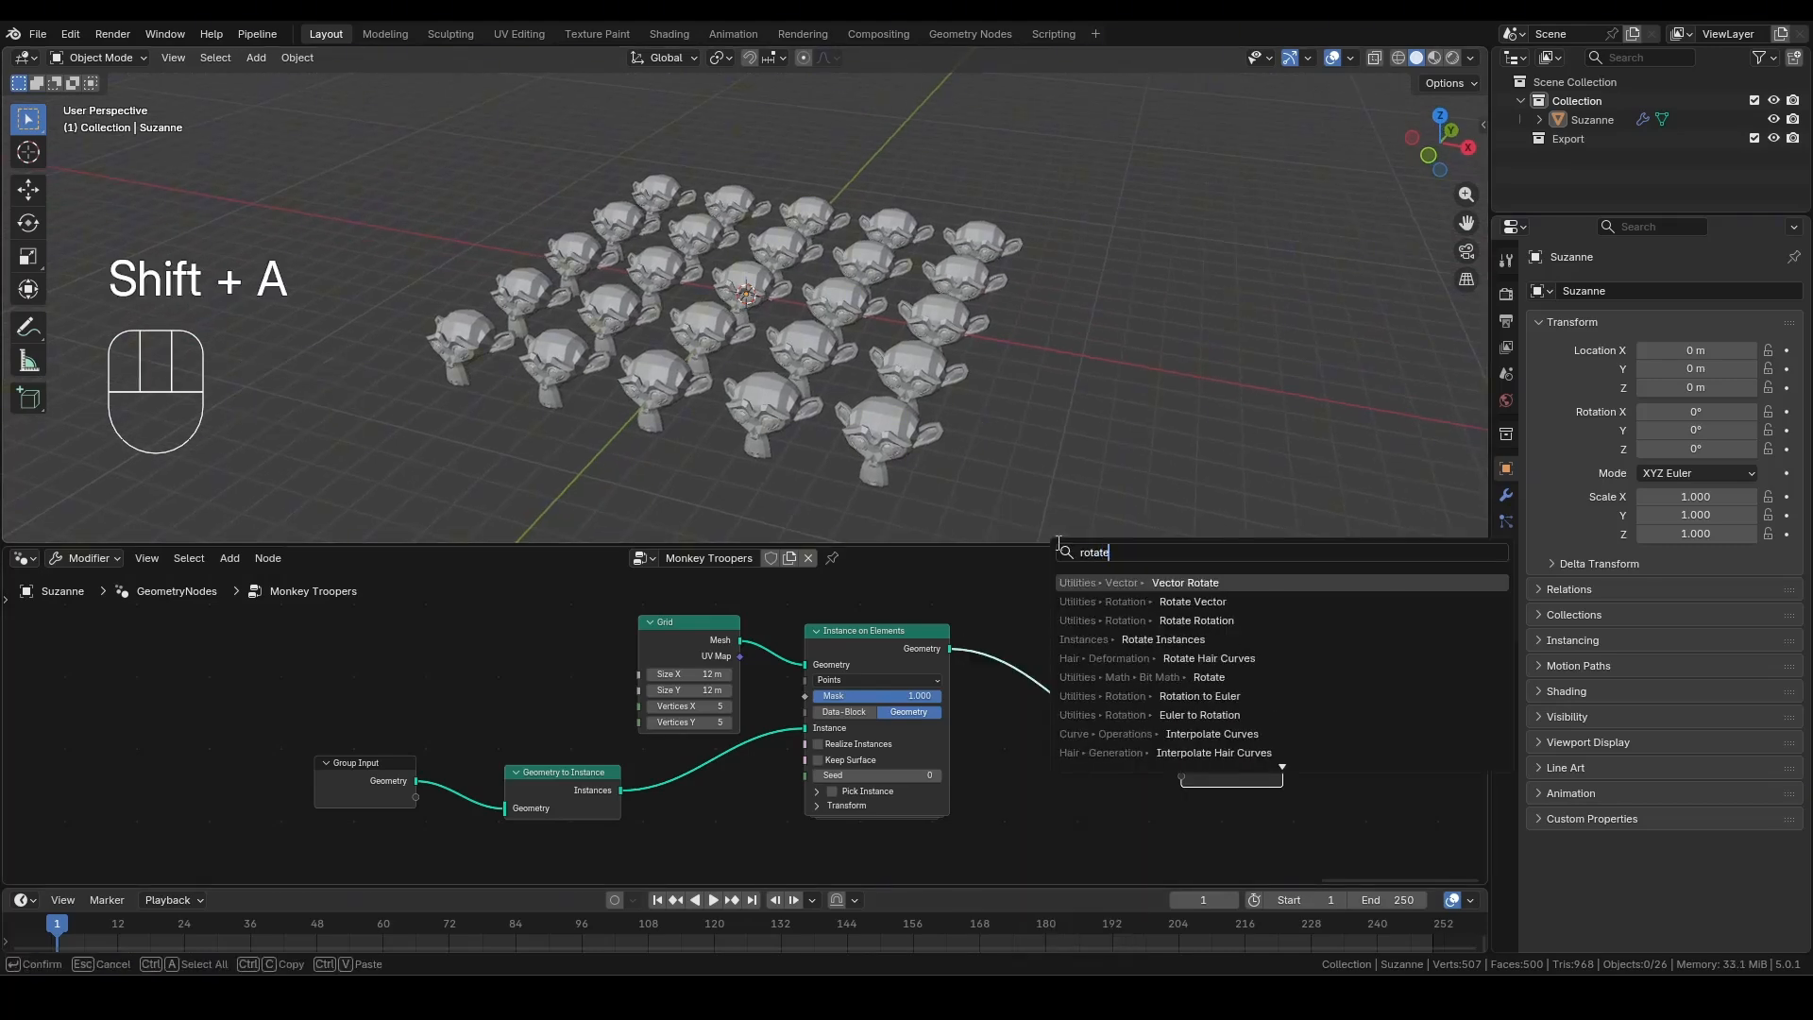
text( inst)
click(1130, 584)
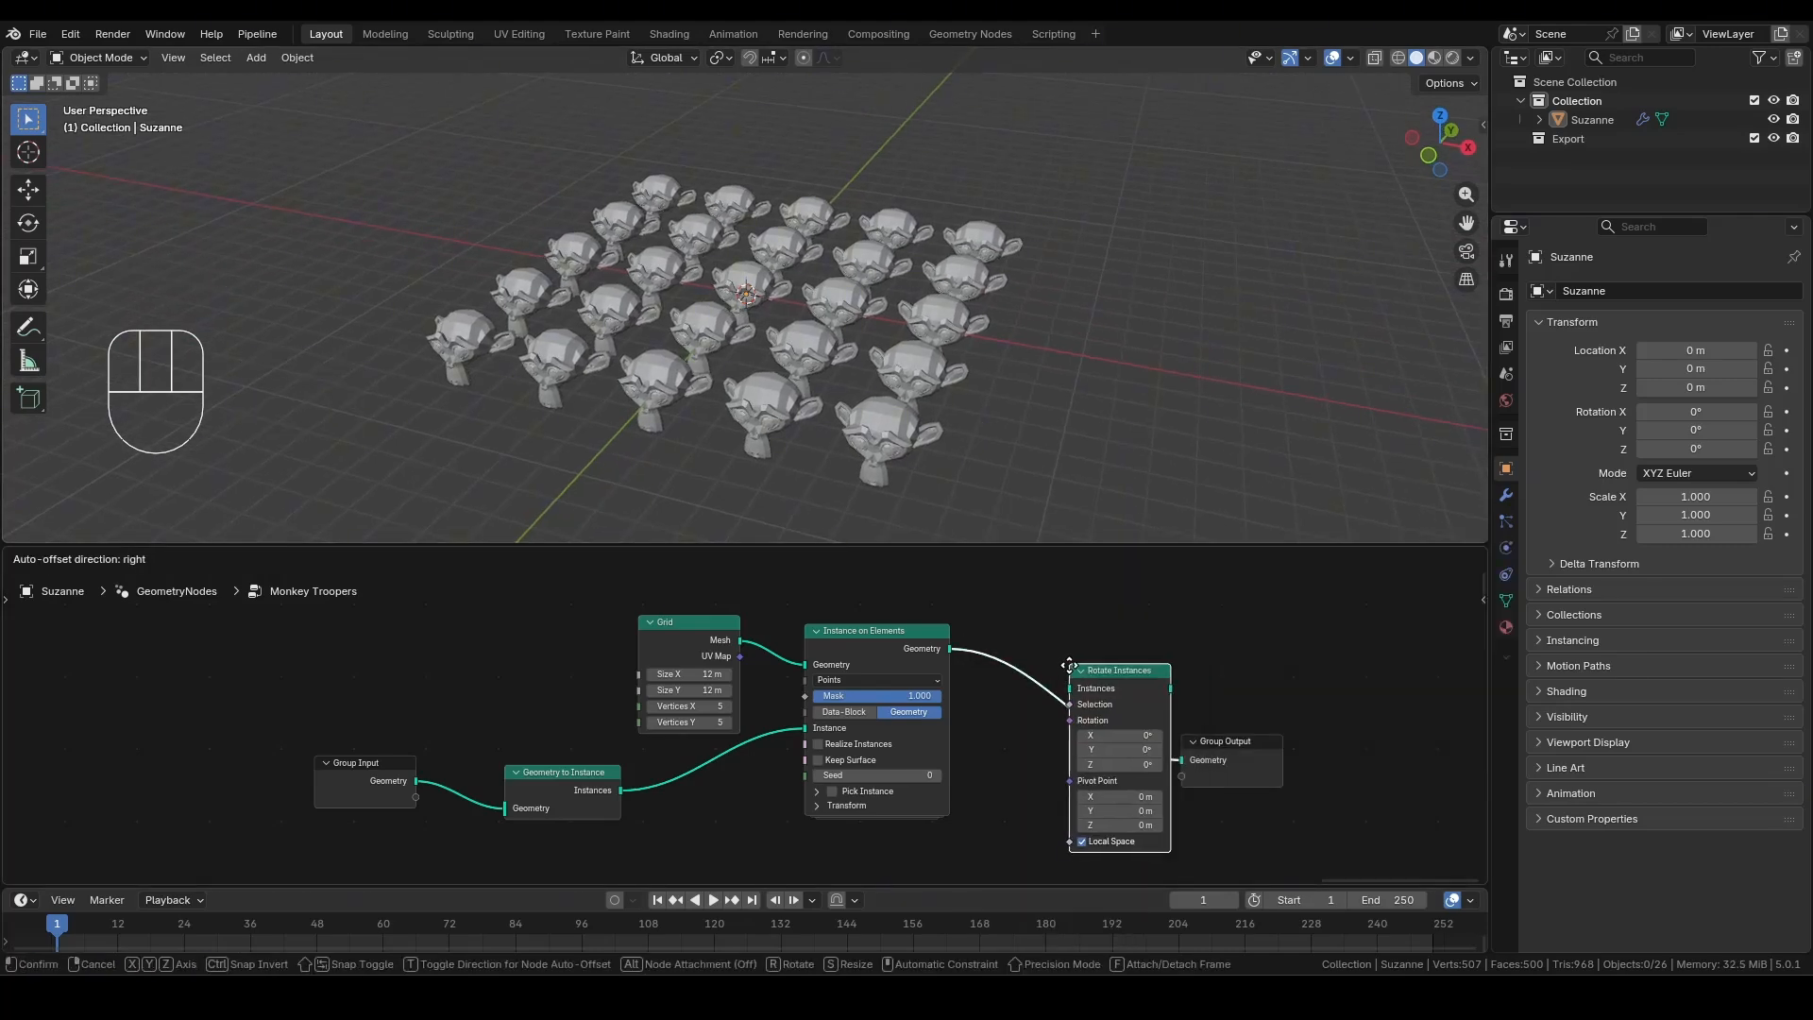
click(1060, 676)
drag(1240, 745, 1320, 737)
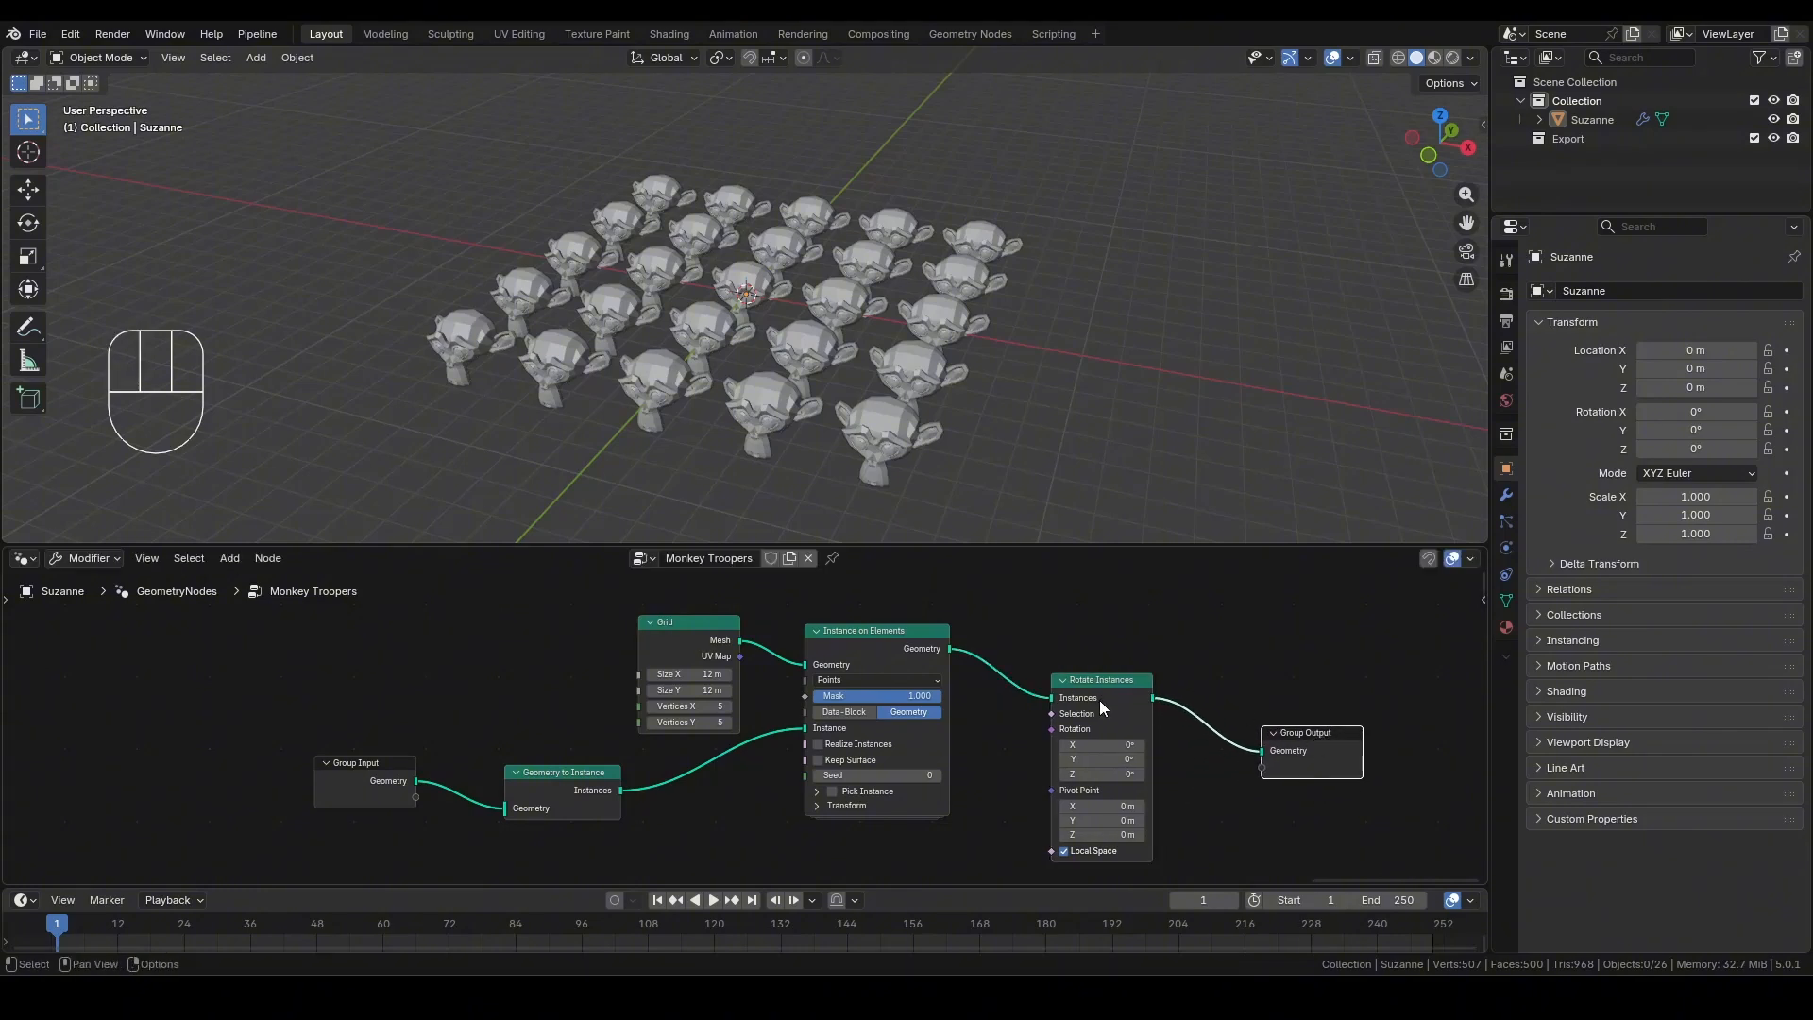
drag(1100, 697, 1117, 709)
Add a Position node beside the lower part of the Rotate Instances node.
key(shift+a)
text(locat)
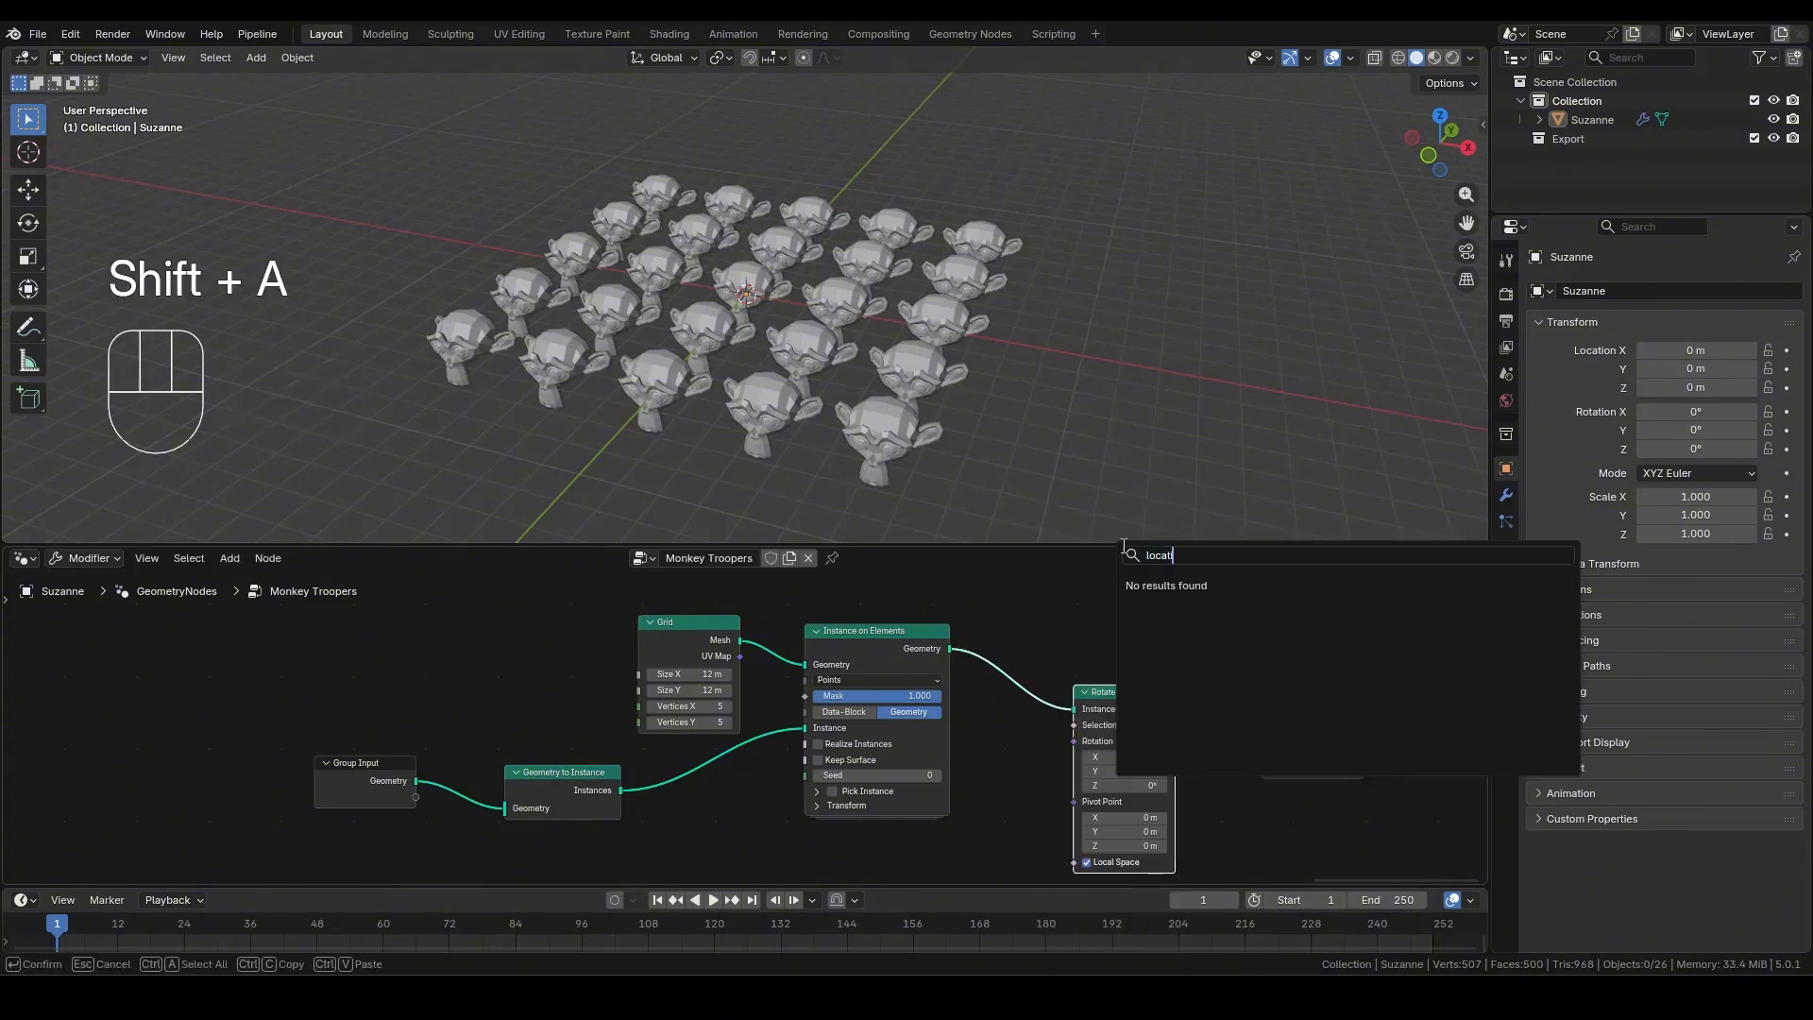
text(io)
key(BackSpace)
key(BackSpace)
key(BackSpace)
key(BackSpace)
key(BackSpace)
key(BackSpace)
key(BackSpace)
text(pos)
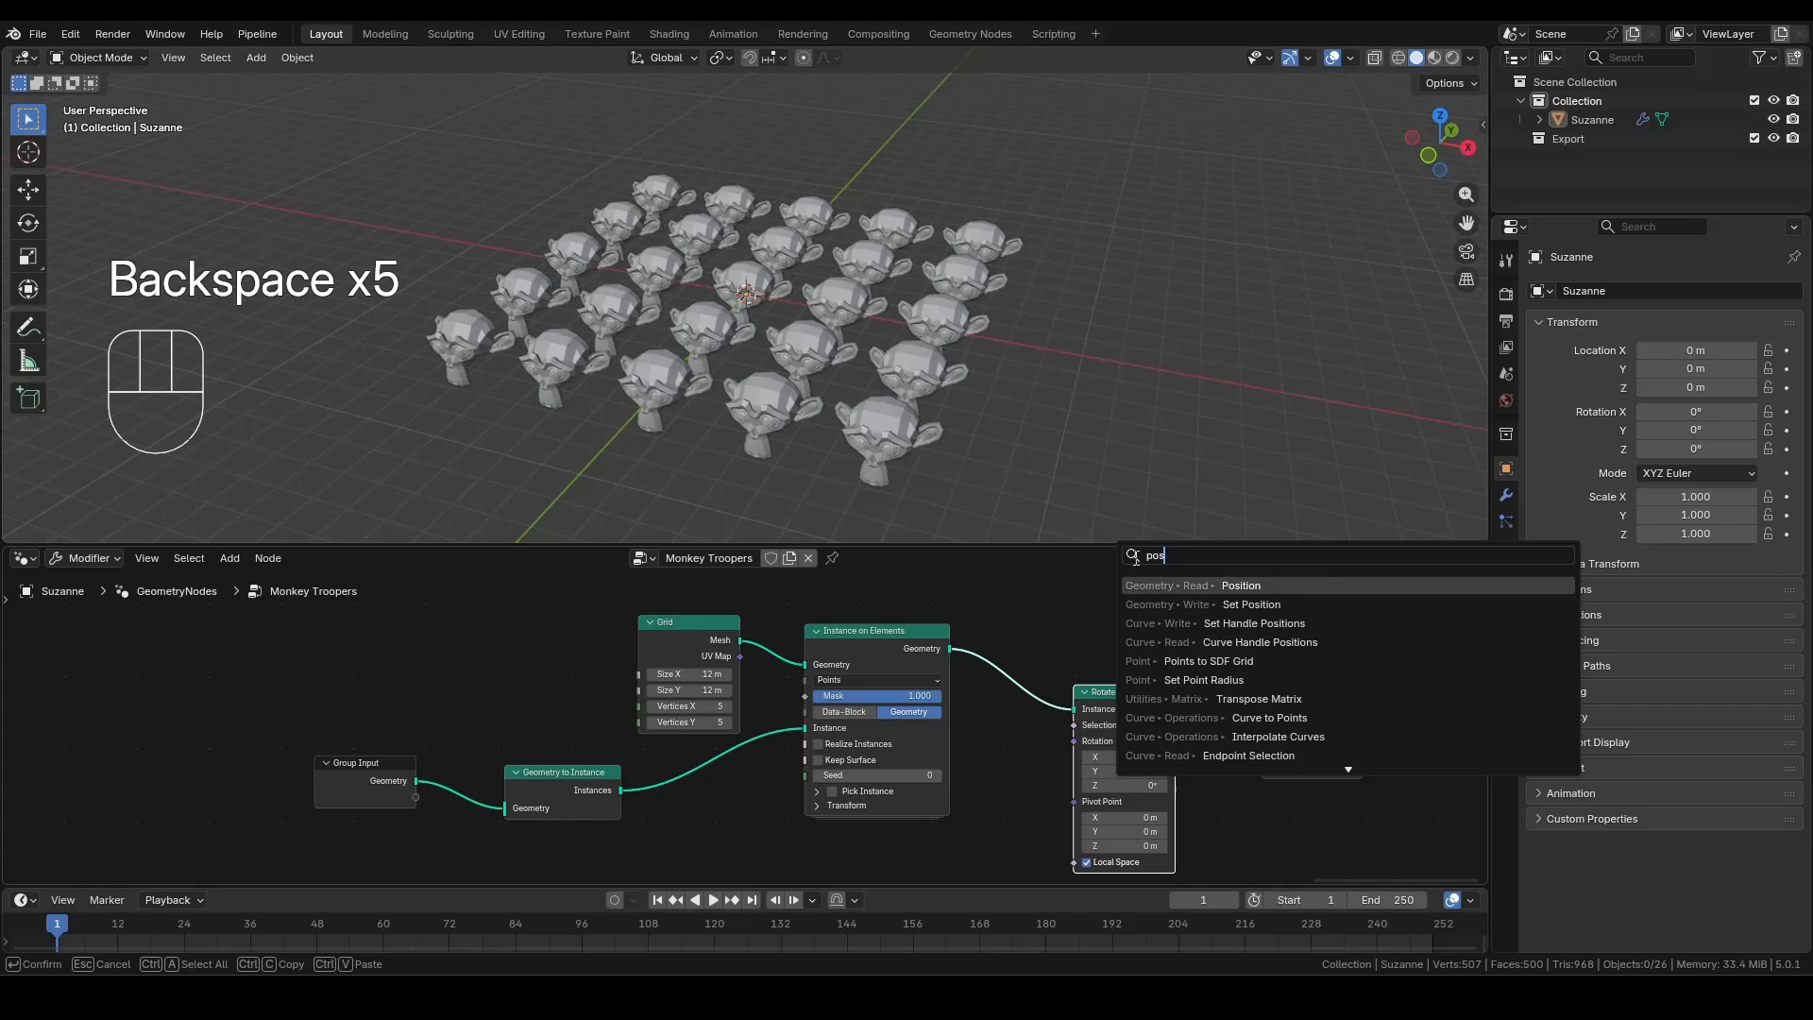
key(Return)
click(1040, 847)
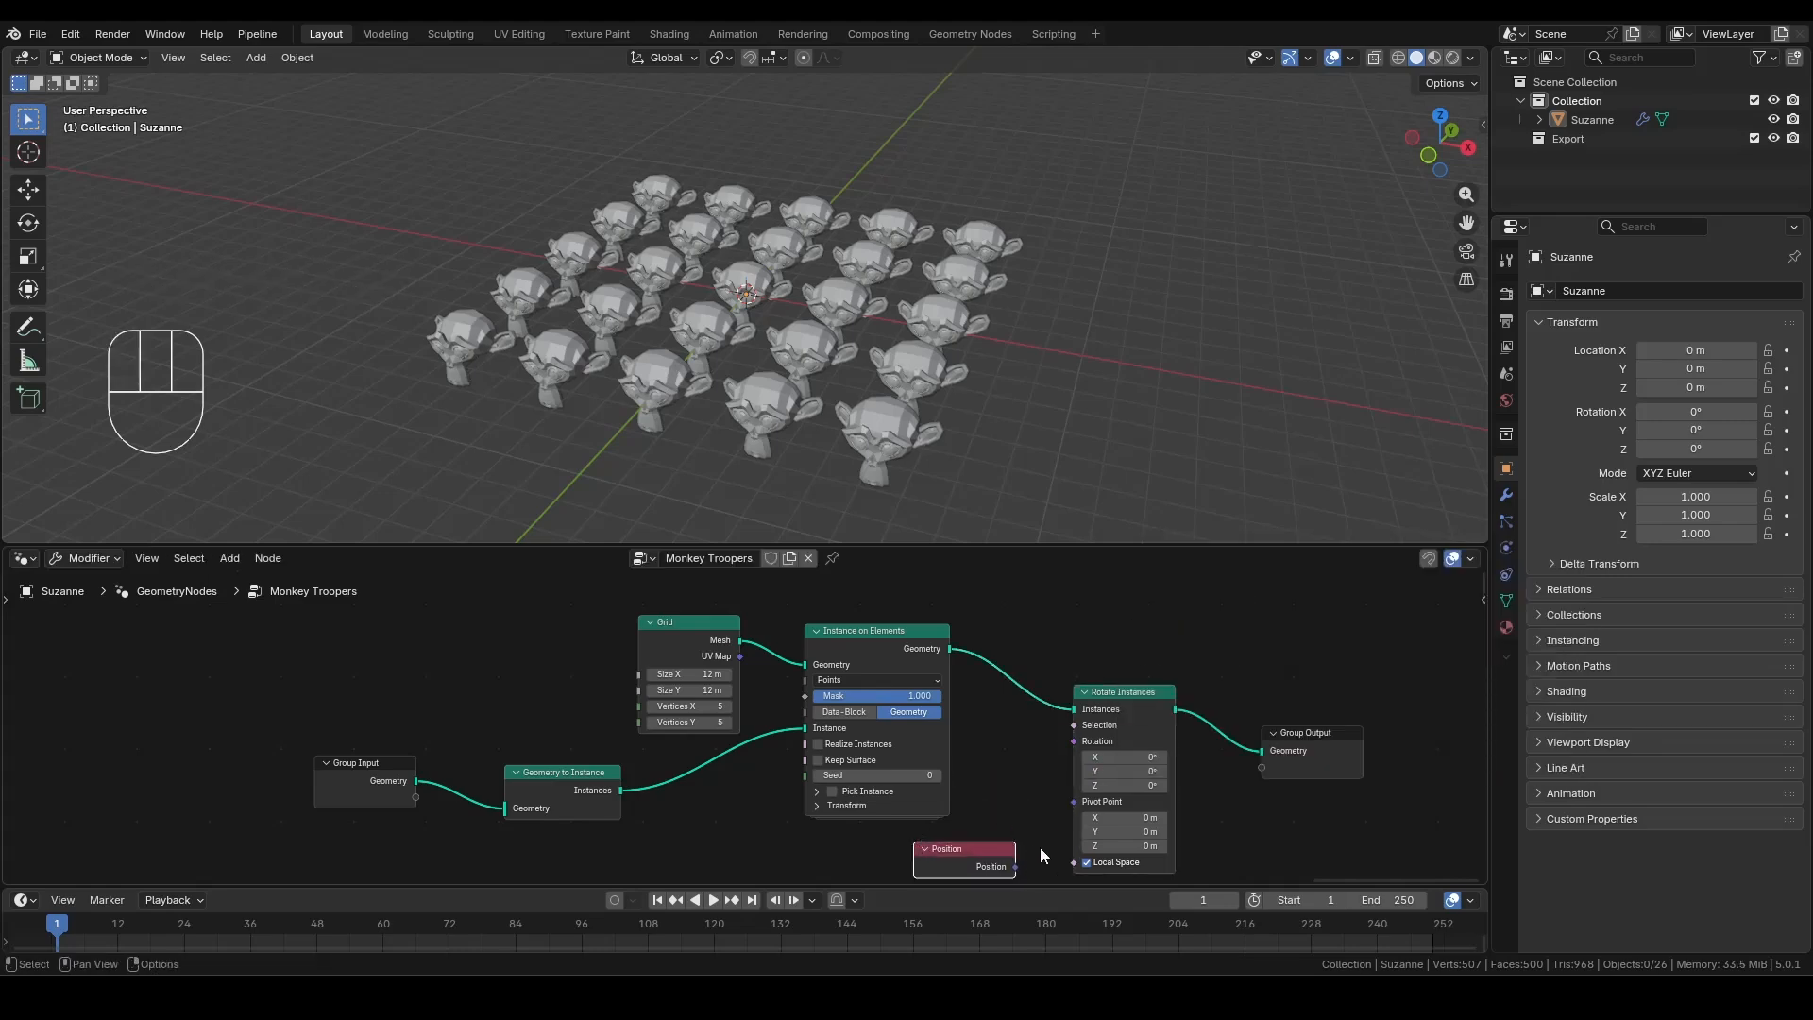
Connect the Position output to the Pivot Point of Rotate Instances and disable Local Space.
click(1087, 818)
drag(1072, 808, 1138, 786)
Try a Z rotation of -90° on the Rotate Instances node, and undo it.
click(1138, 786)
text(-90)
key(Return)
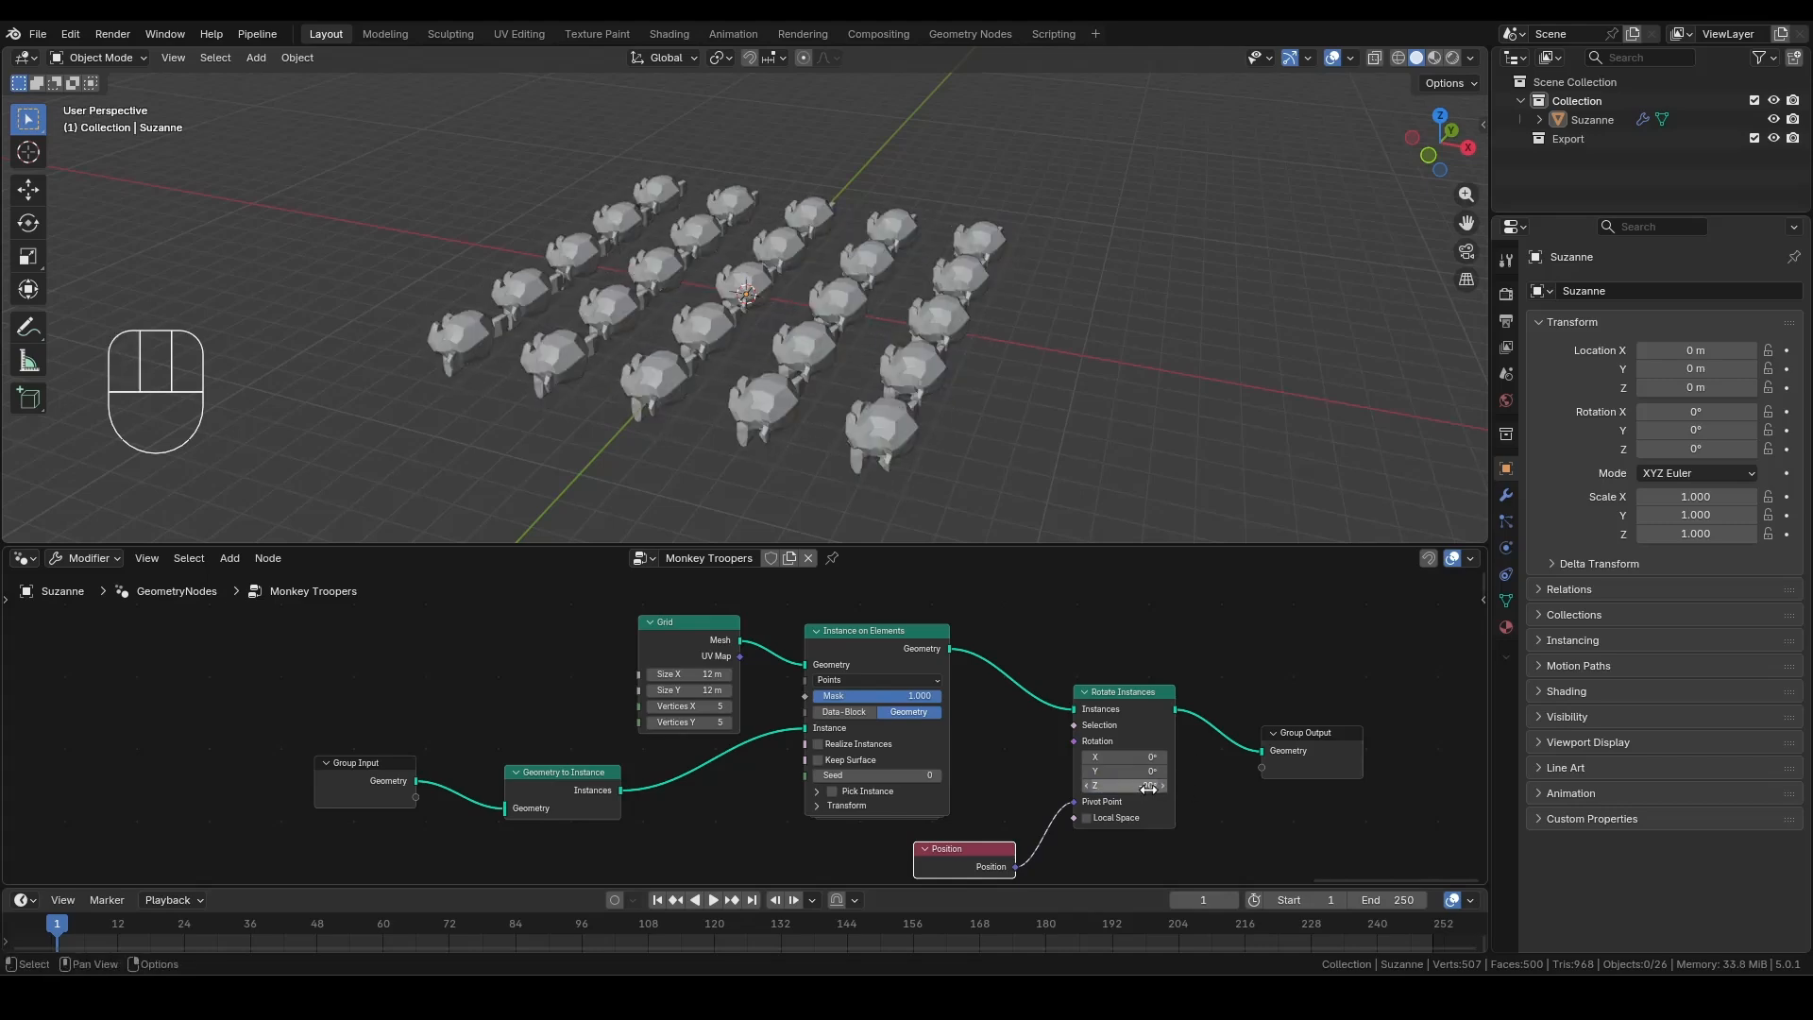
key(ctrl+z)
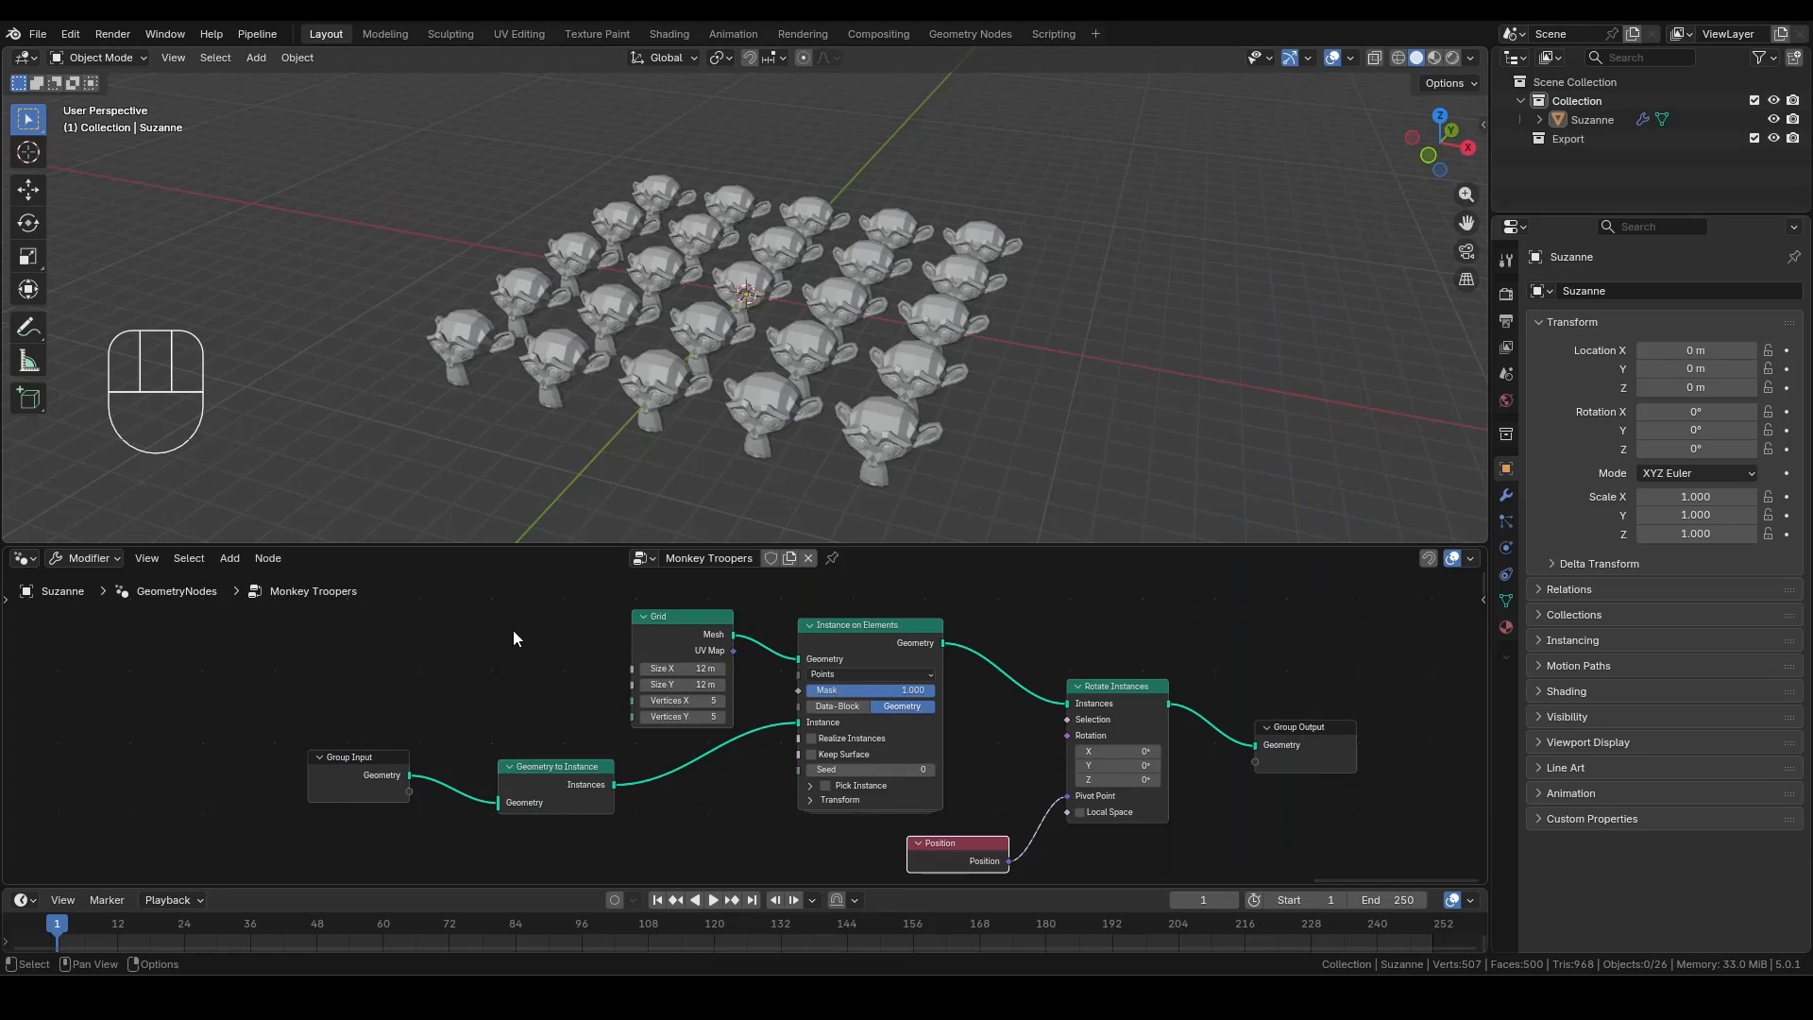
Add a Mesh Circle node beside the Grid node and give it 8 vertices and a 4 m radius.
key(shift+a)
text(circle)
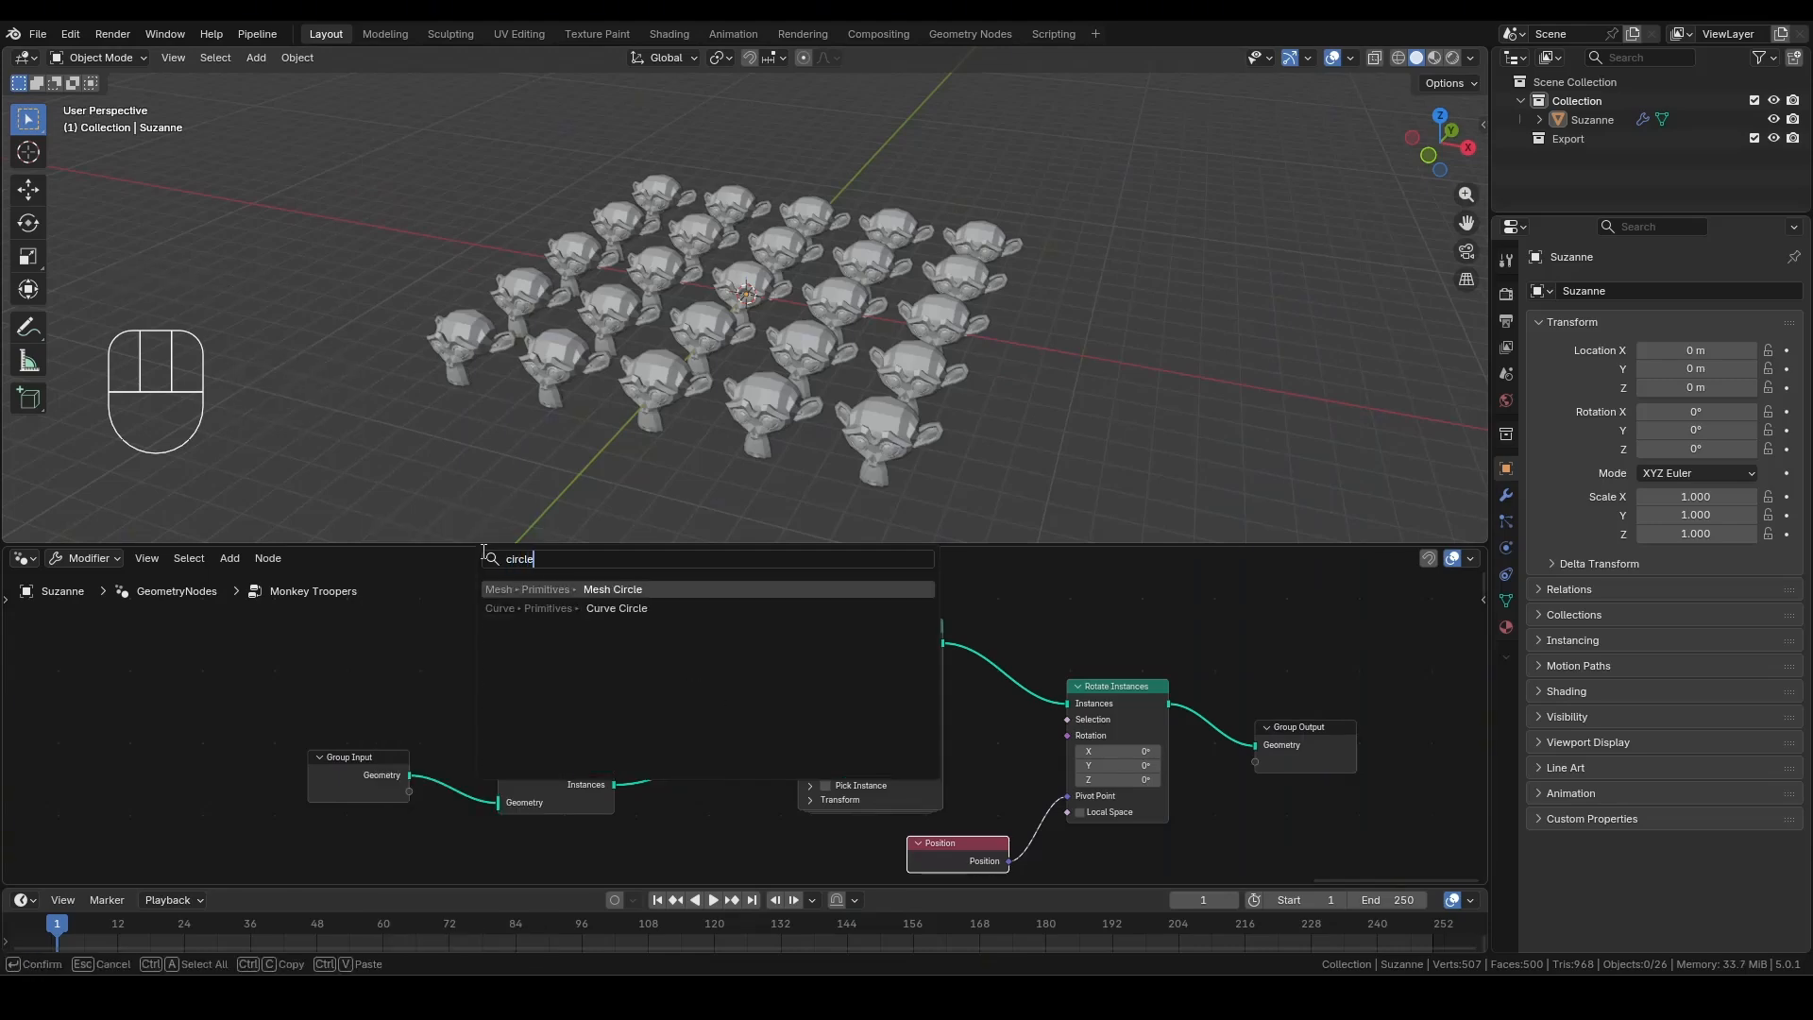
key(Return)
click(600, 586)
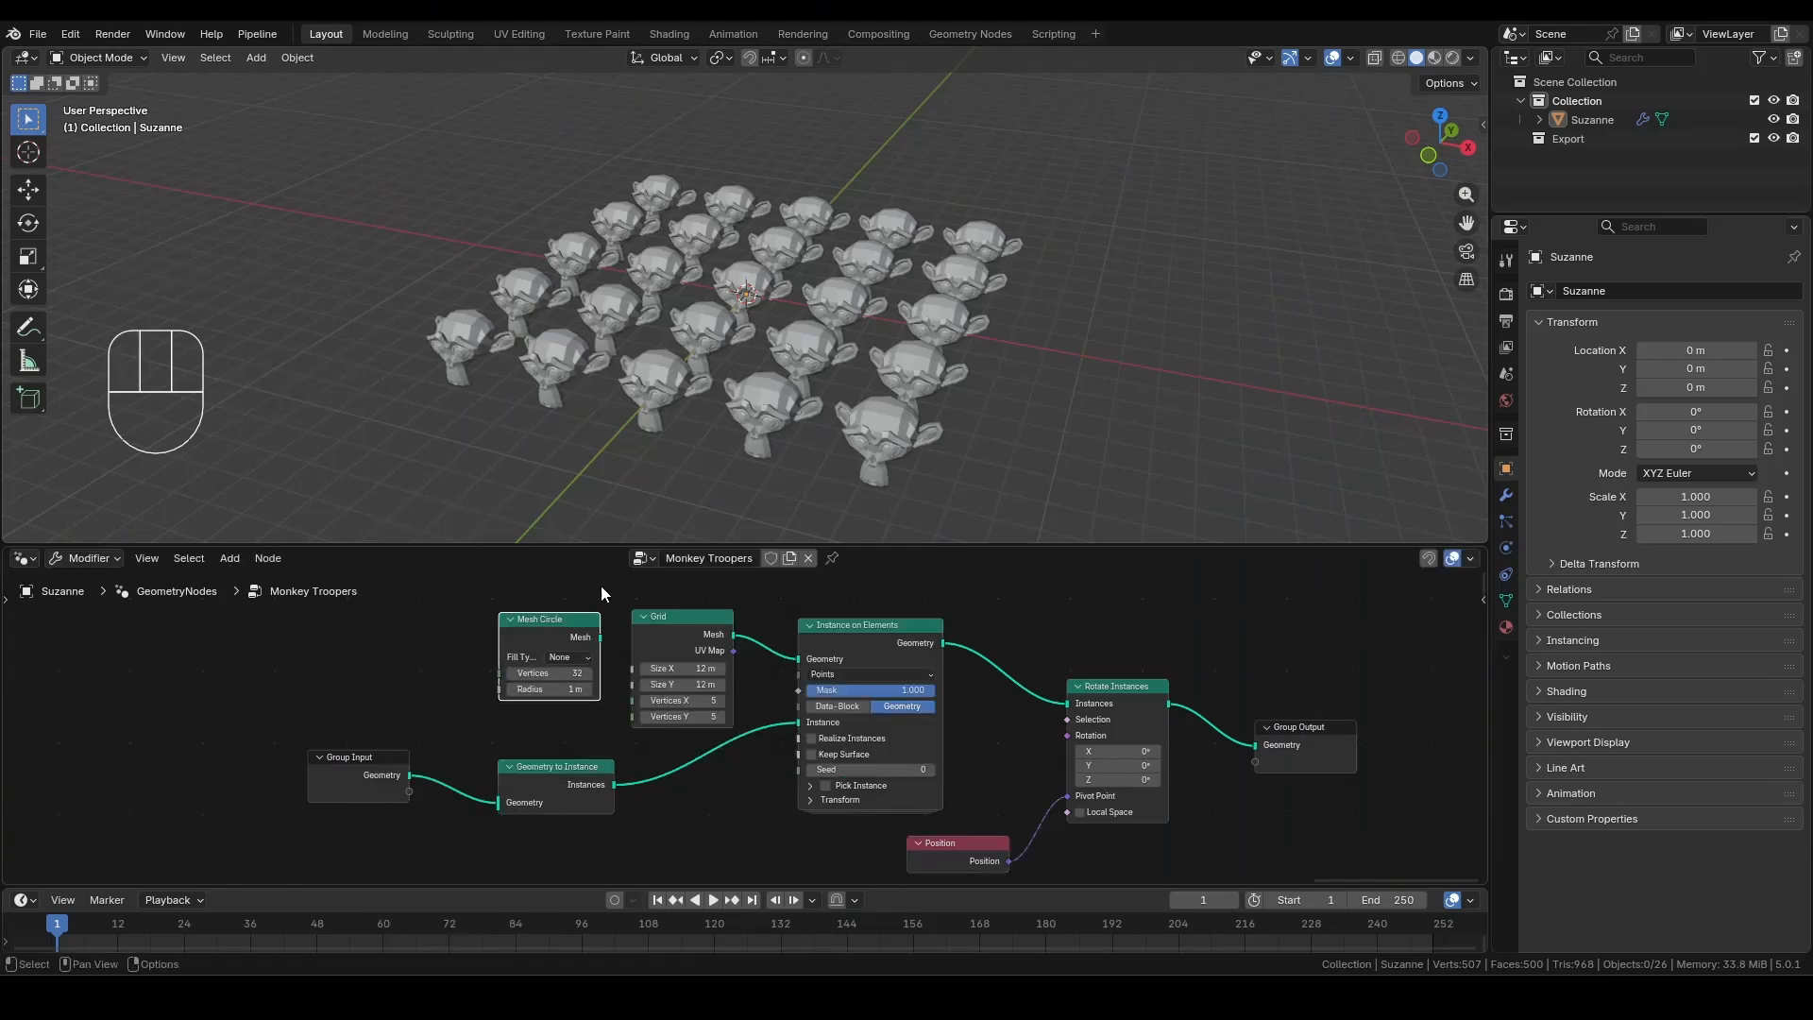
click(569, 671)
click(566, 689)
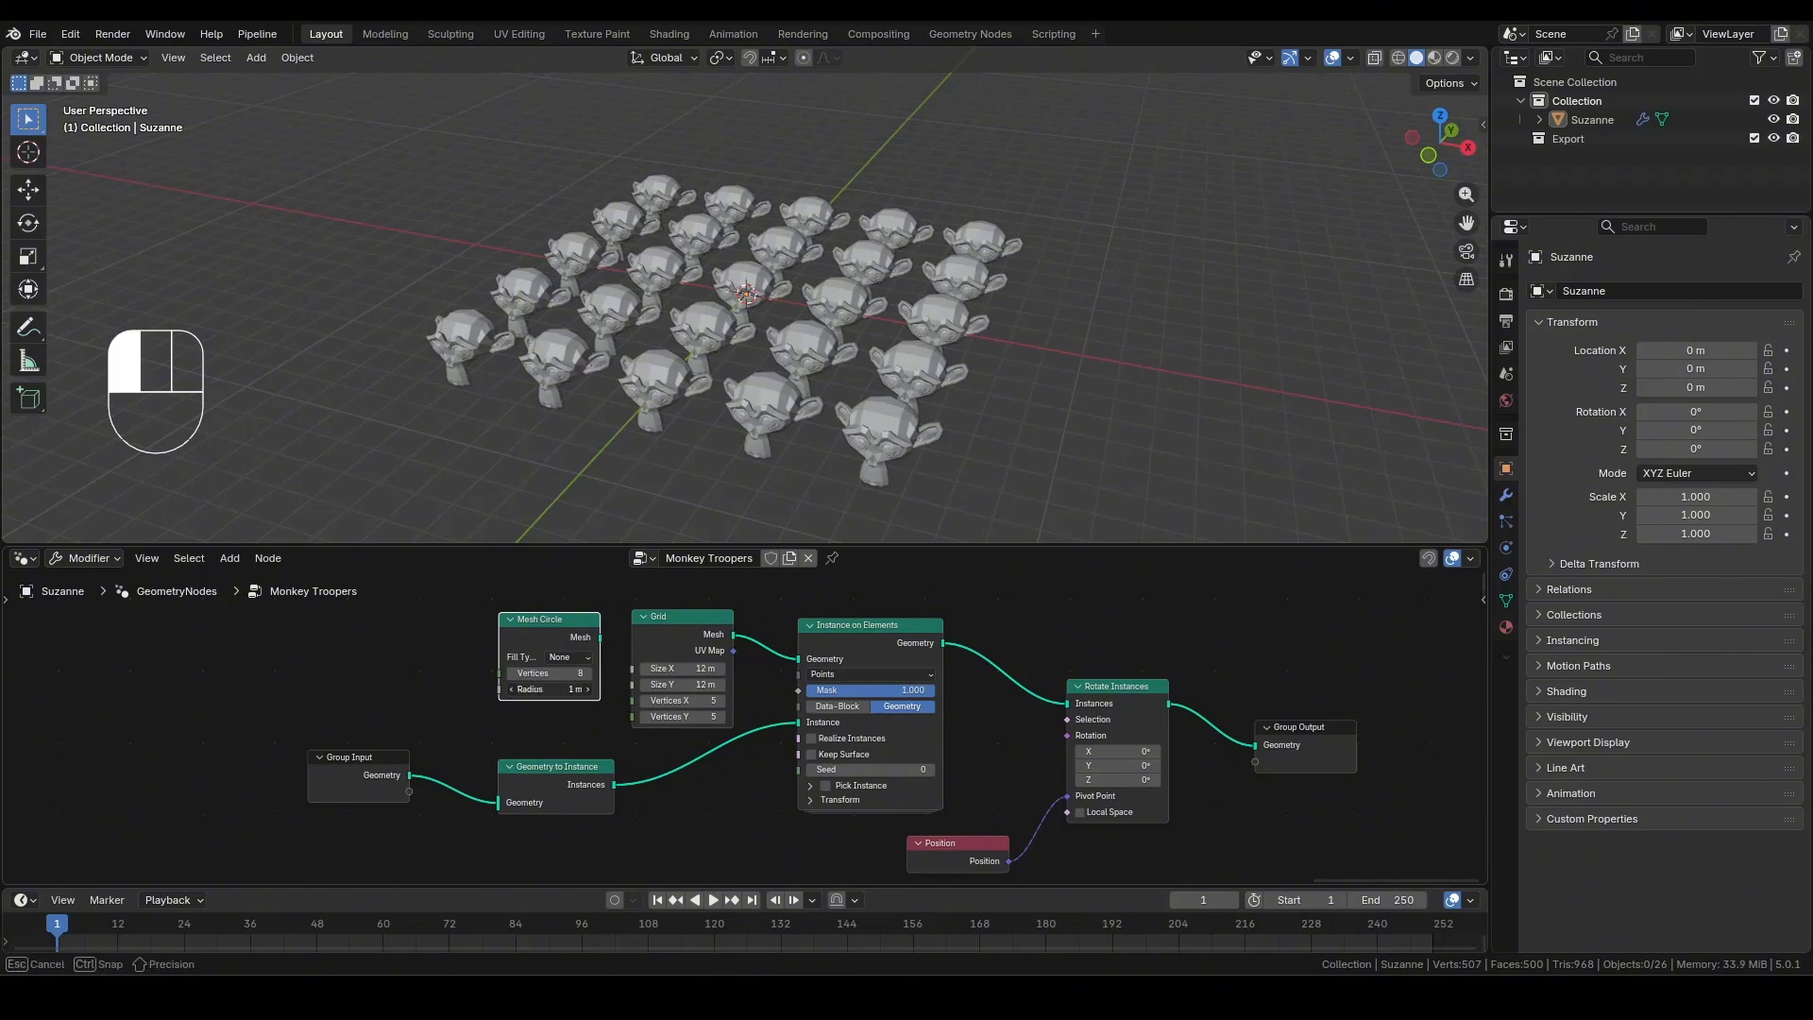
text(4)
key(Return)
Connect the Mesh Circle to the Geometry input of Instance on Elements and delete the Grid node, placing the circle in its spot.
drag(599, 637, 798, 658)
click(681, 633)
key(x)
drag(563, 628, 710, 630)
middle_drag(984, 319, 898, 226)
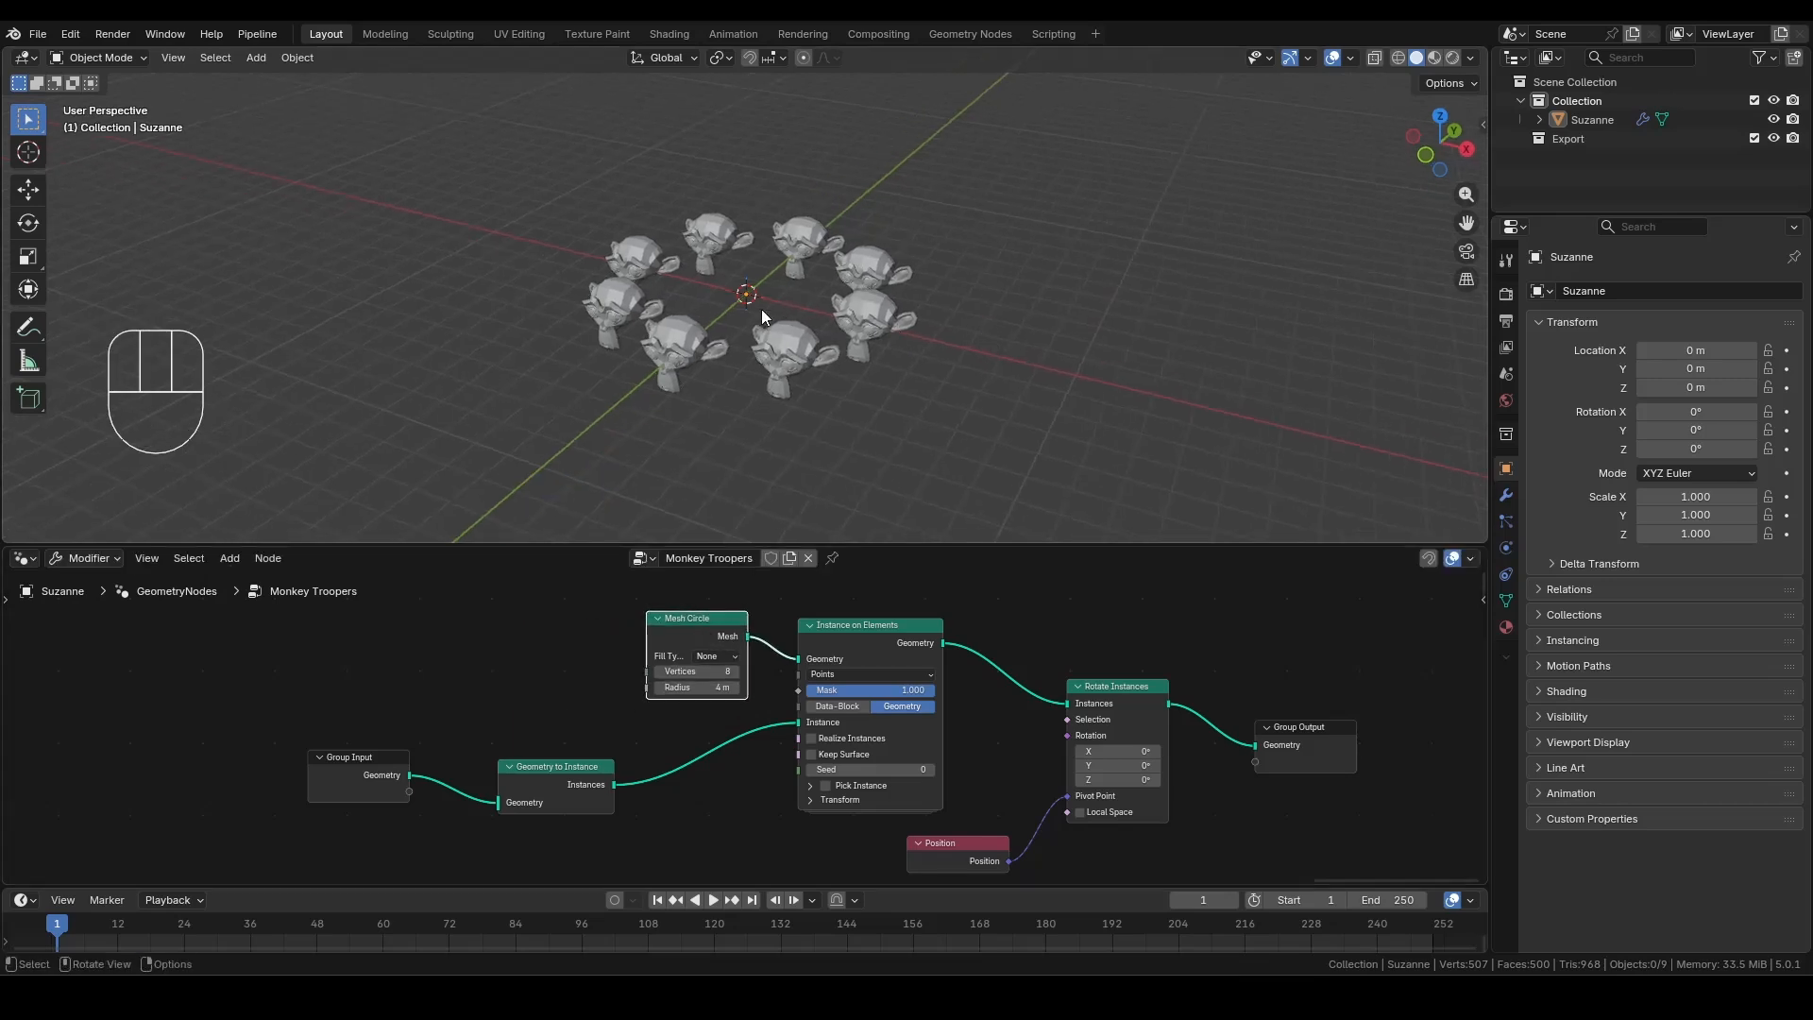
Enable Align Rotation in the transform options of Instance on Elements and move the Position node below it.
click(811, 800)
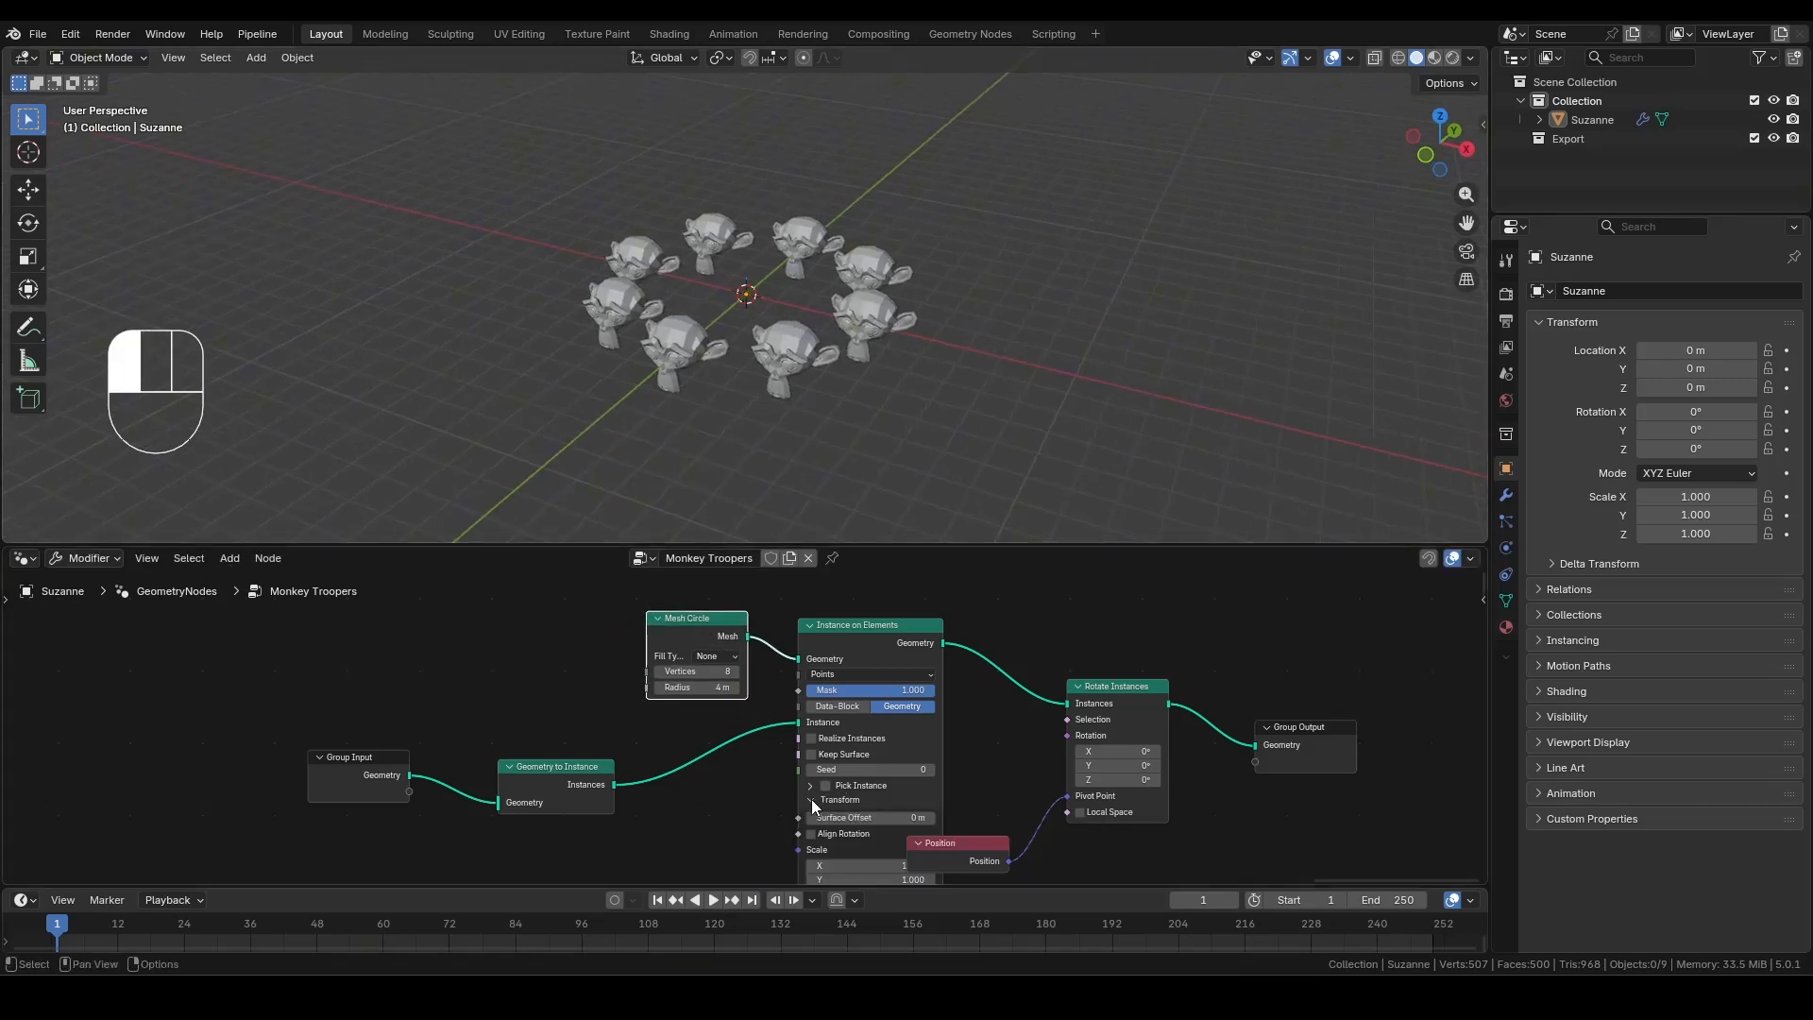
middle_drag(812, 799, 778, 700)
click(777, 735)
drag(947, 751, 875, 796)
middle_drag(875, 796, 917, 896)
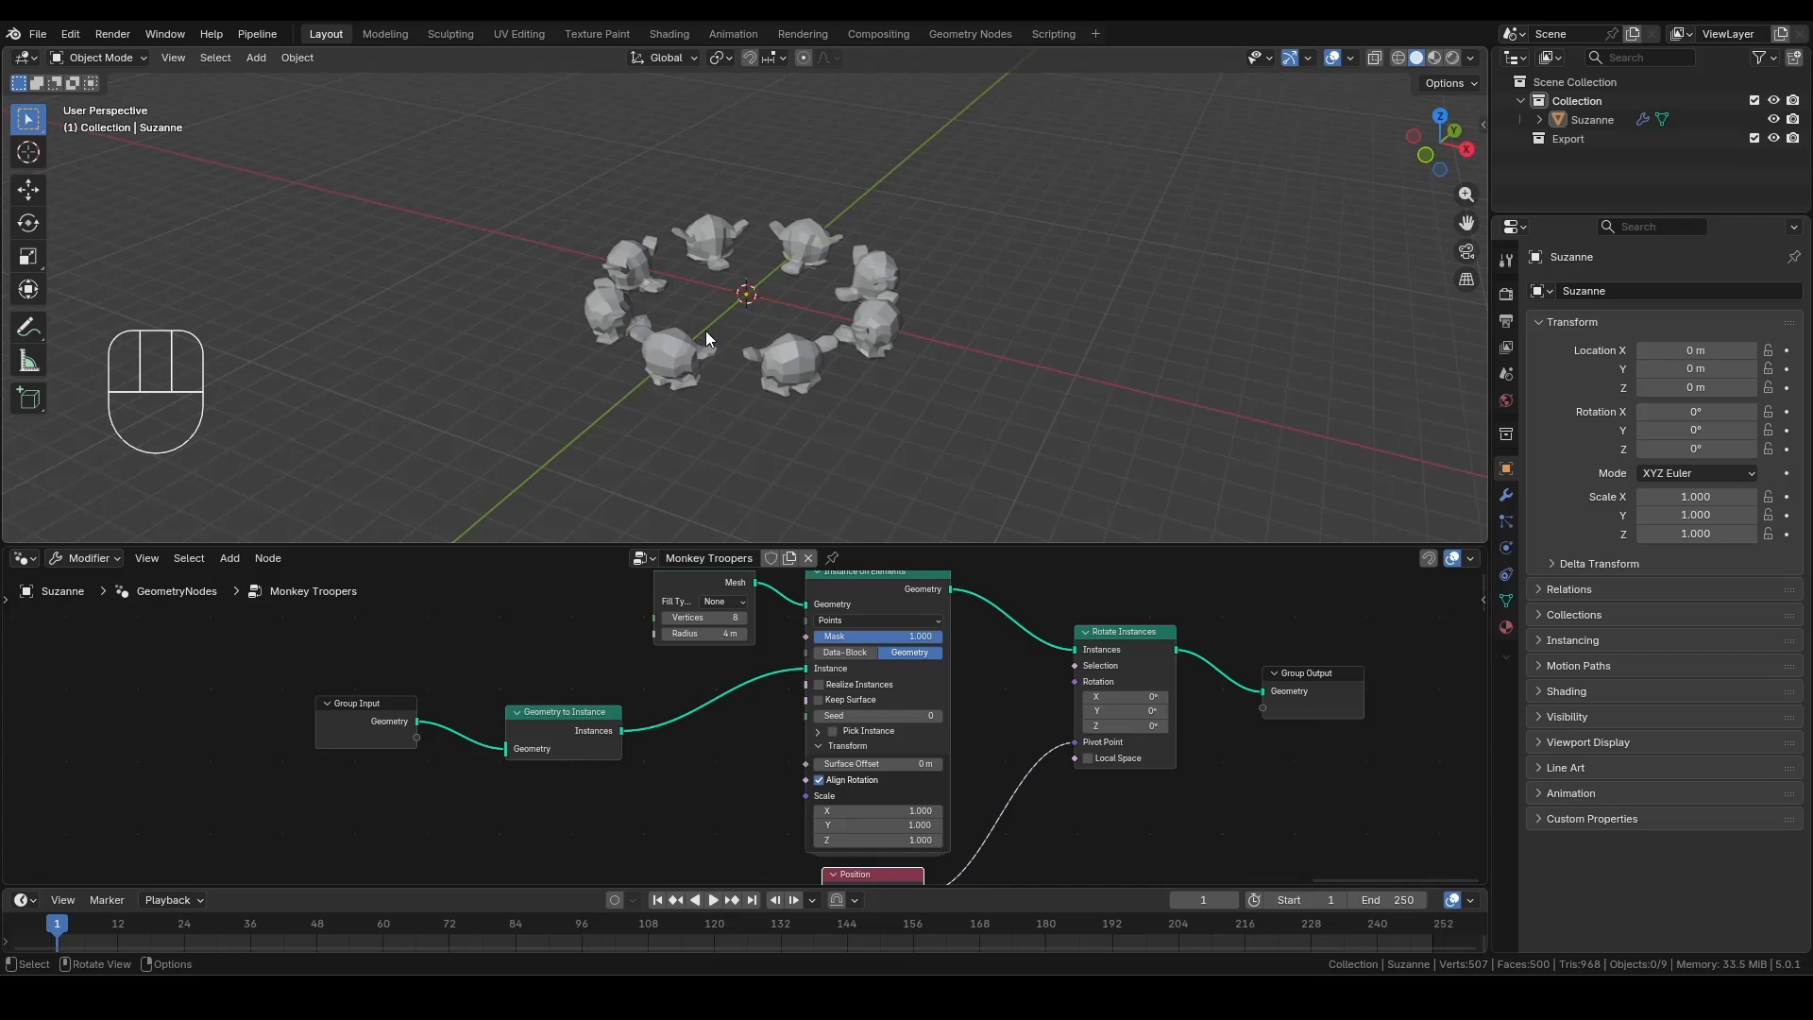
Try Z rotations of -90° and 180° on the Rotate Instances node, and reset its angles to 0°.
drag(1125, 729, 1125, 729)
click(1125, 729)
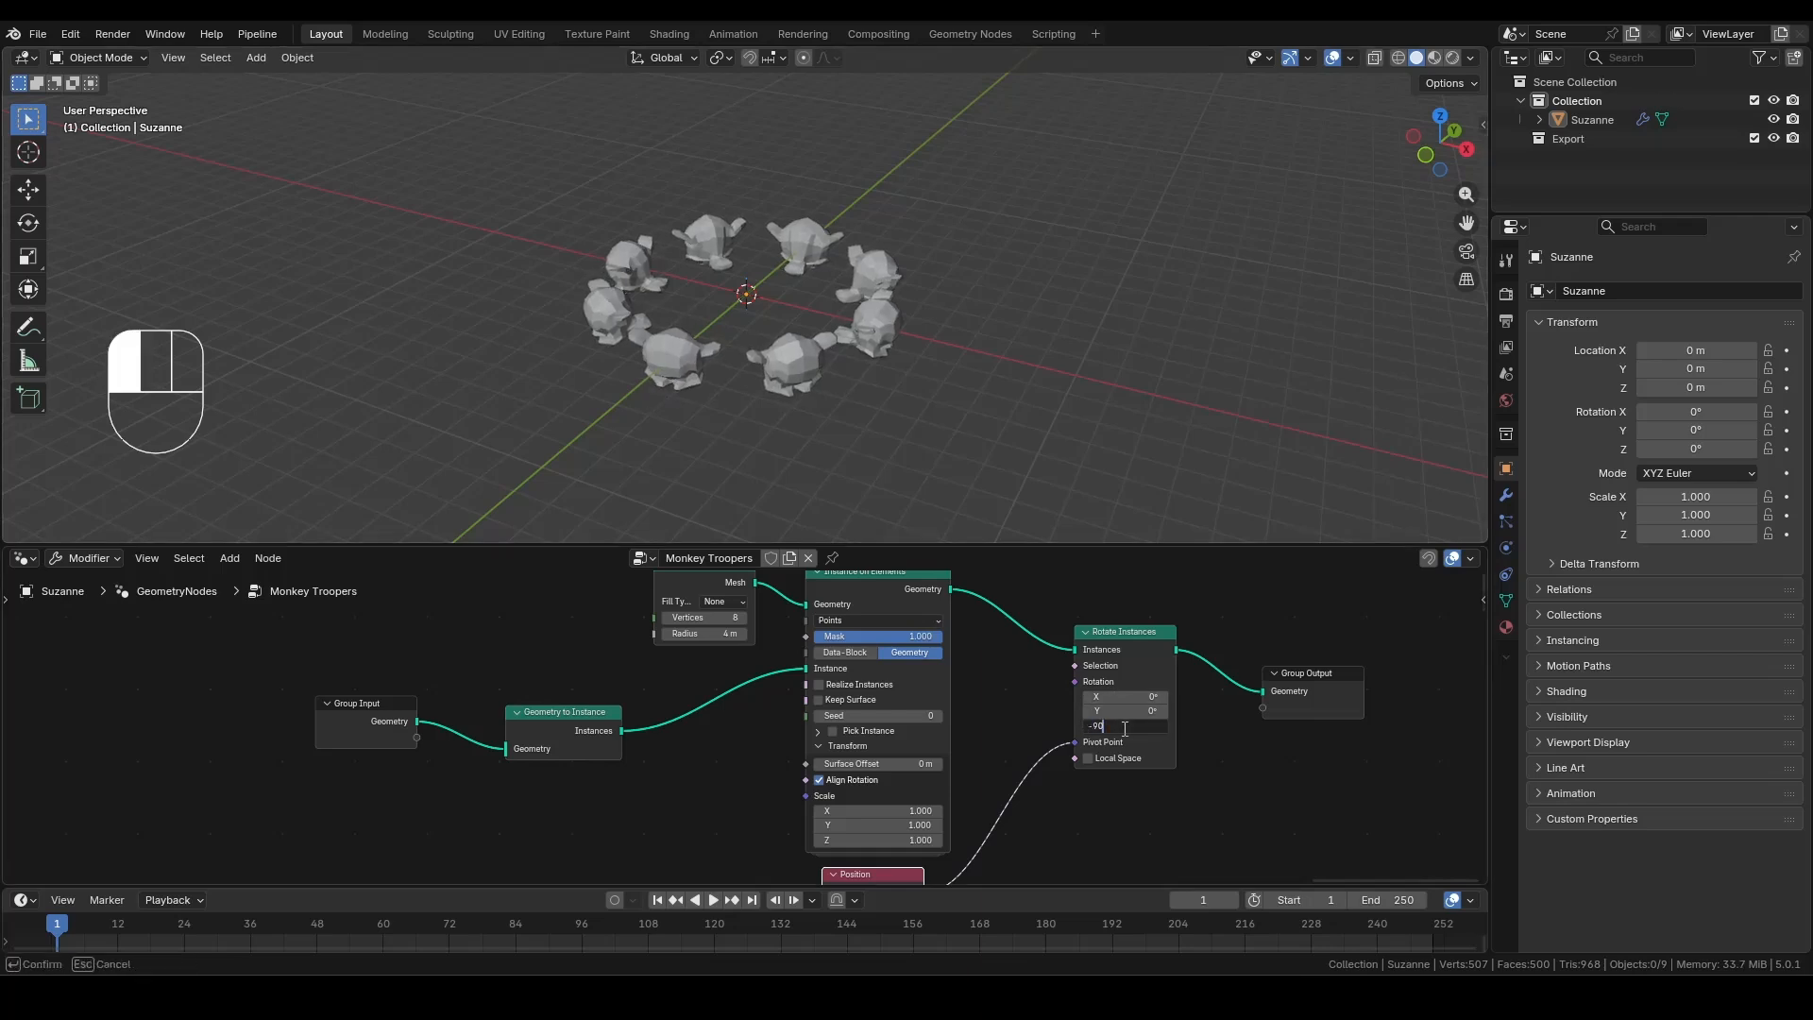
text(180)
key(Return)
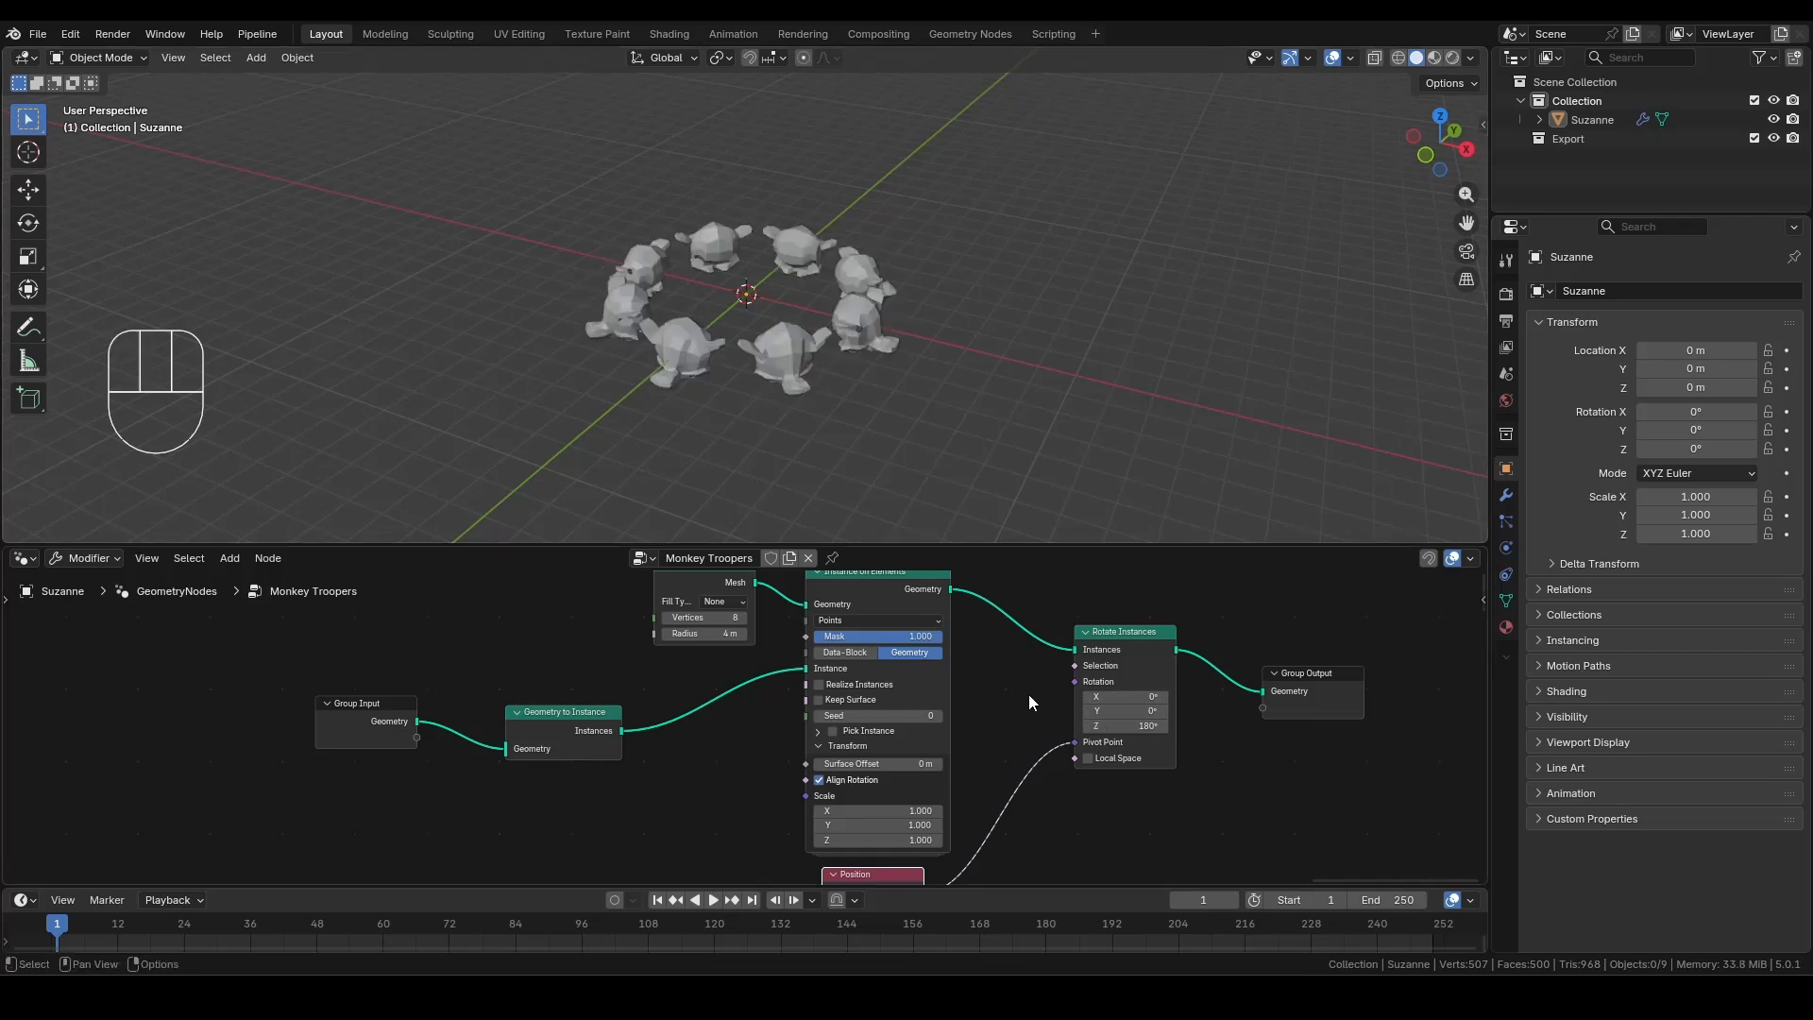
drag(1122, 711, 1164, 695)
click(1144, 695)
text(0)
key(Return)
click(1141, 729)
text(0)
key(Return)
scroll(972, 374, up, 1)
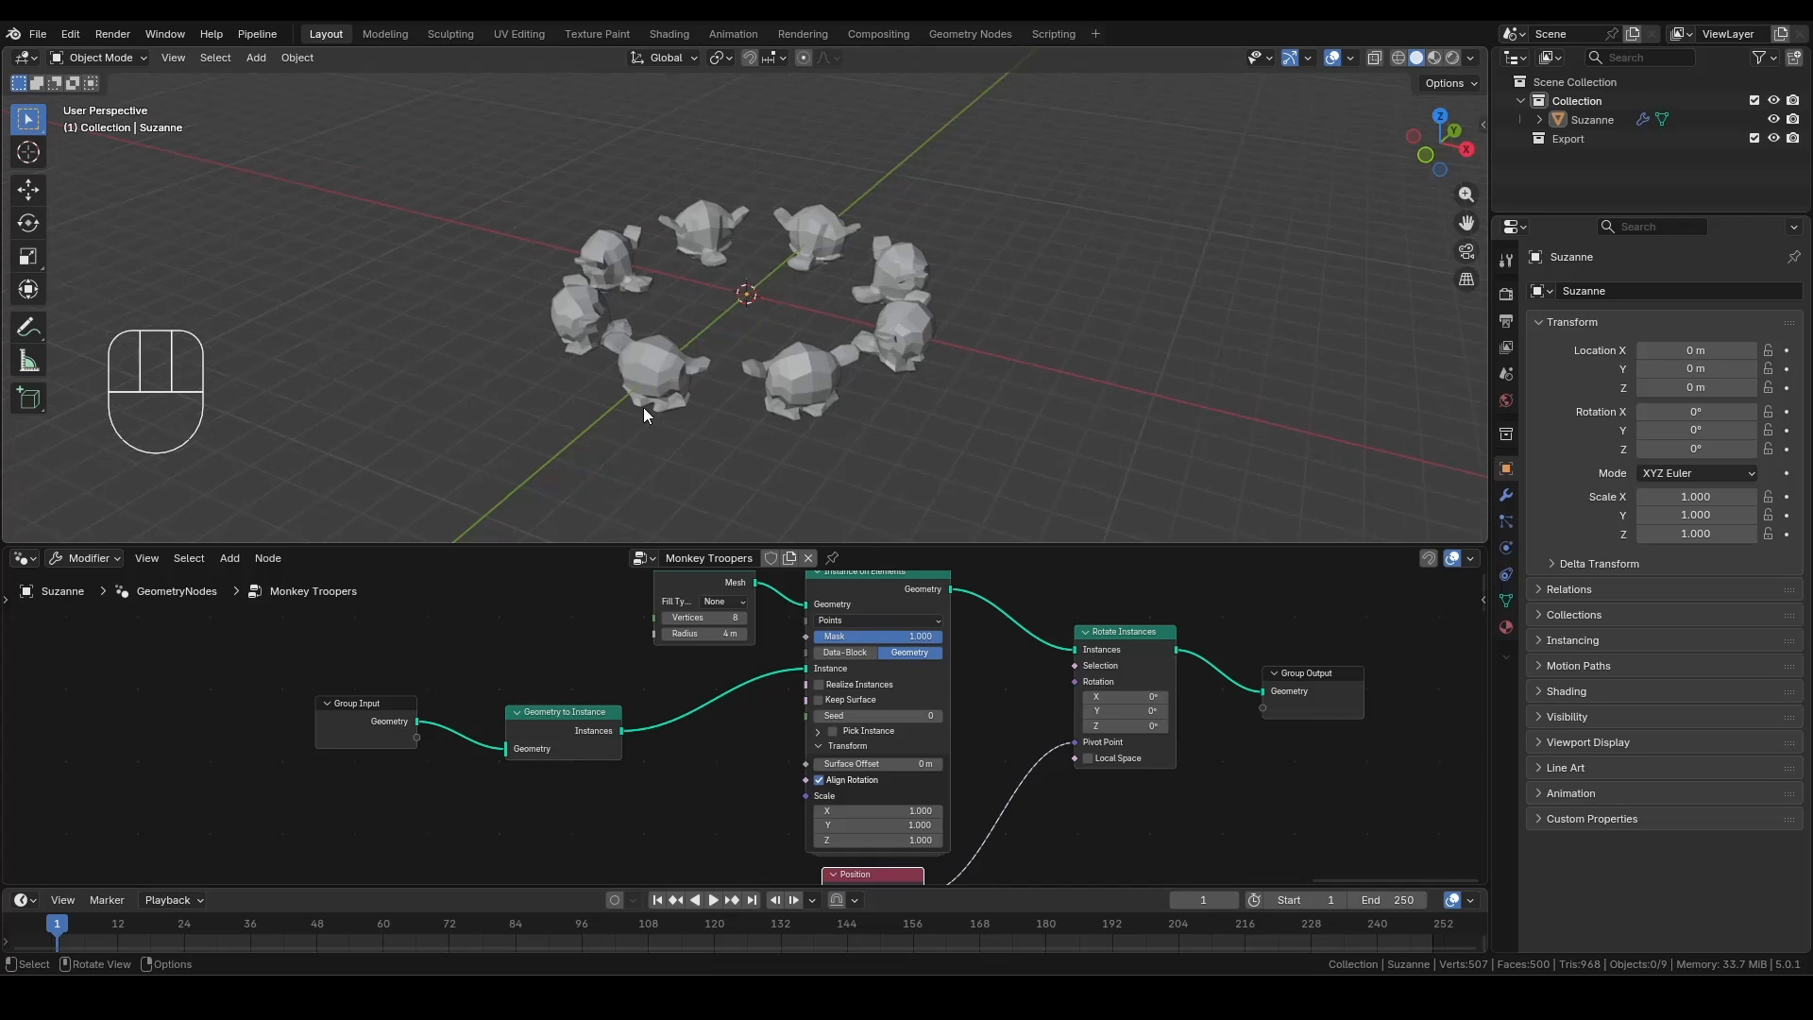
Move the Group Input and Geometry to Instance nodes farther away from Instance on Elements to make room.
scroll(701, 742, down, 1)
middle_drag(701, 751, 834, 745)
drag(721, 655, 534, 728)
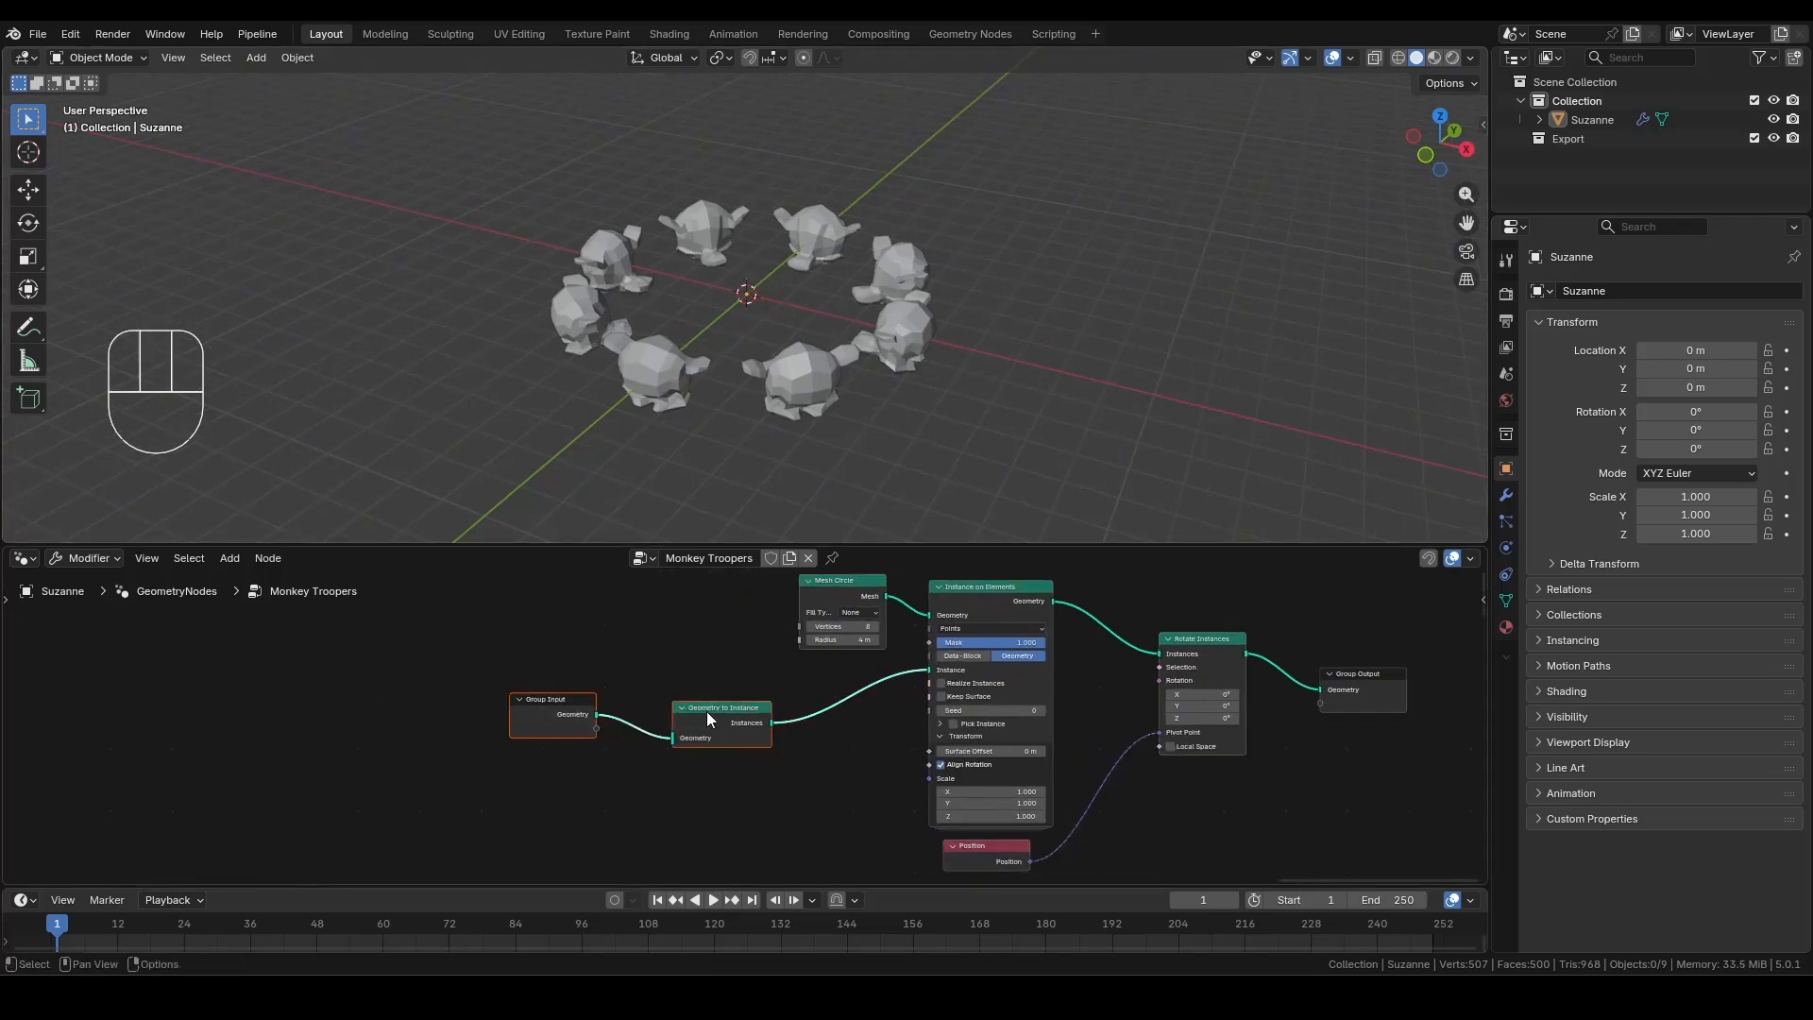
drag(706, 712, 643, 703)
scroll(689, 658, up, 3)
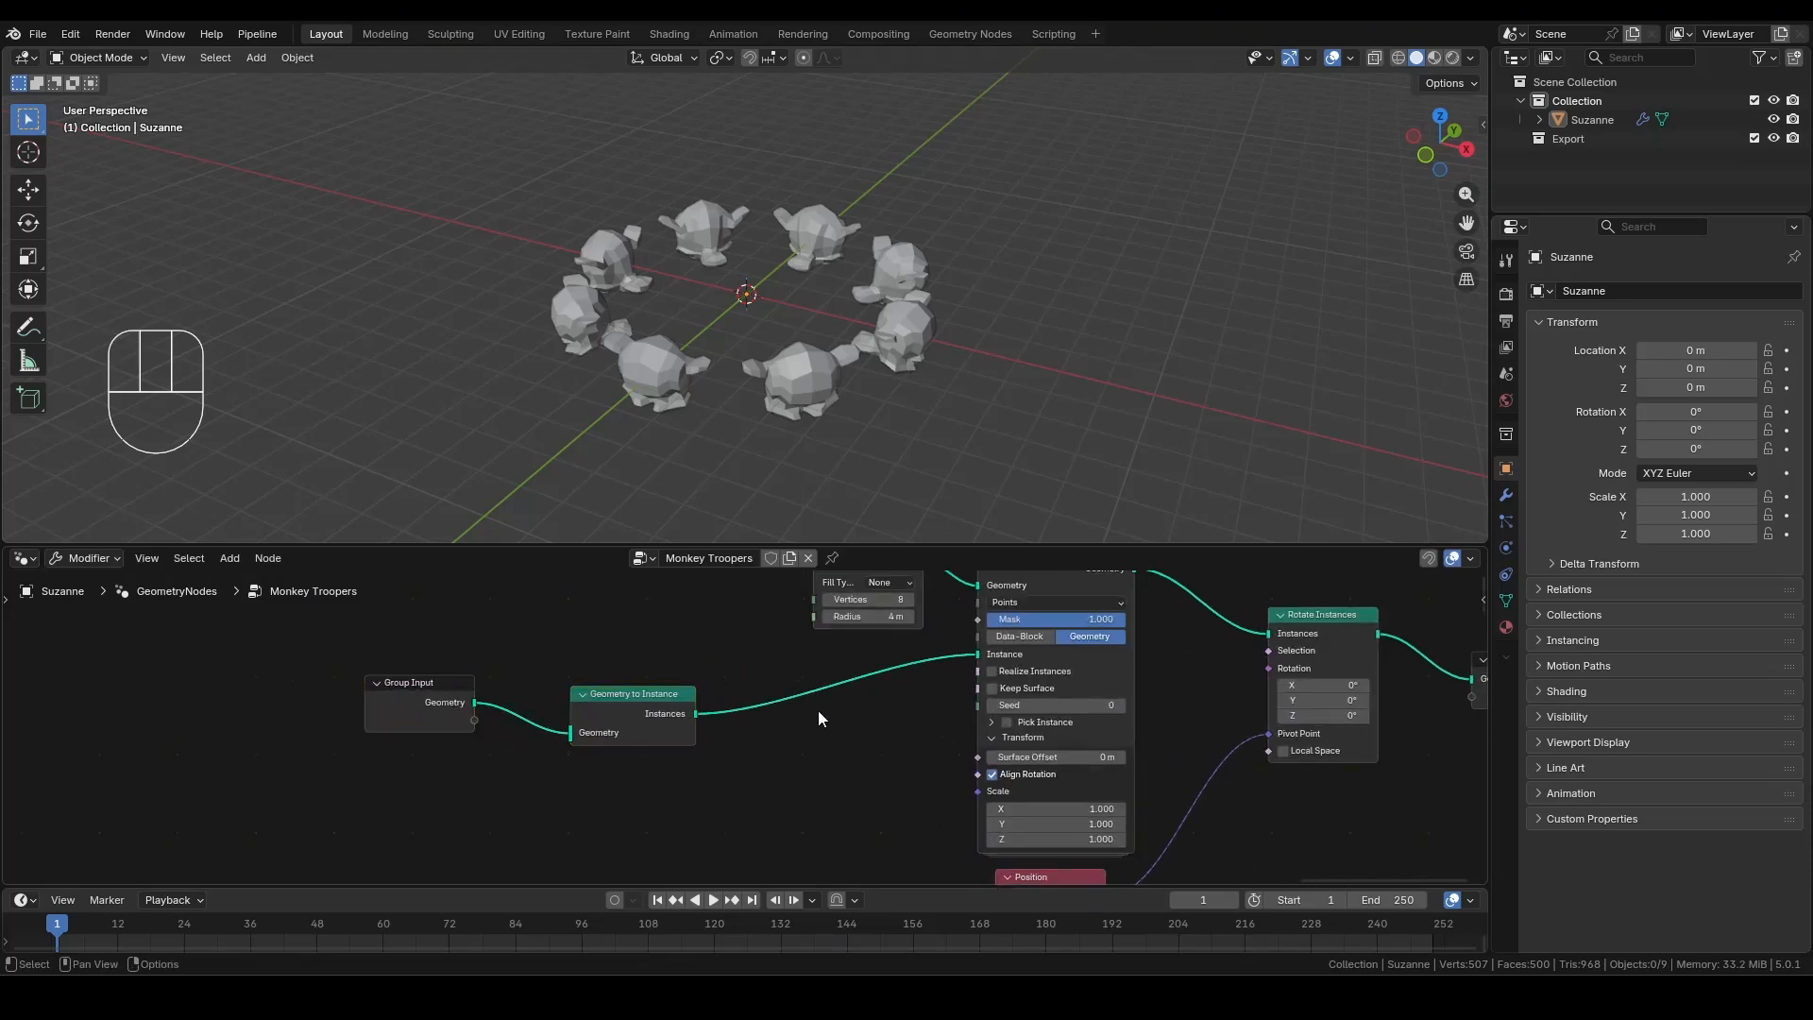
Connect Instance on Elements directly to Group Output and move Rotate Instances with Position to between Geometry to Instance and Instance on Elements.
scroll(1218, 669, down, 1)
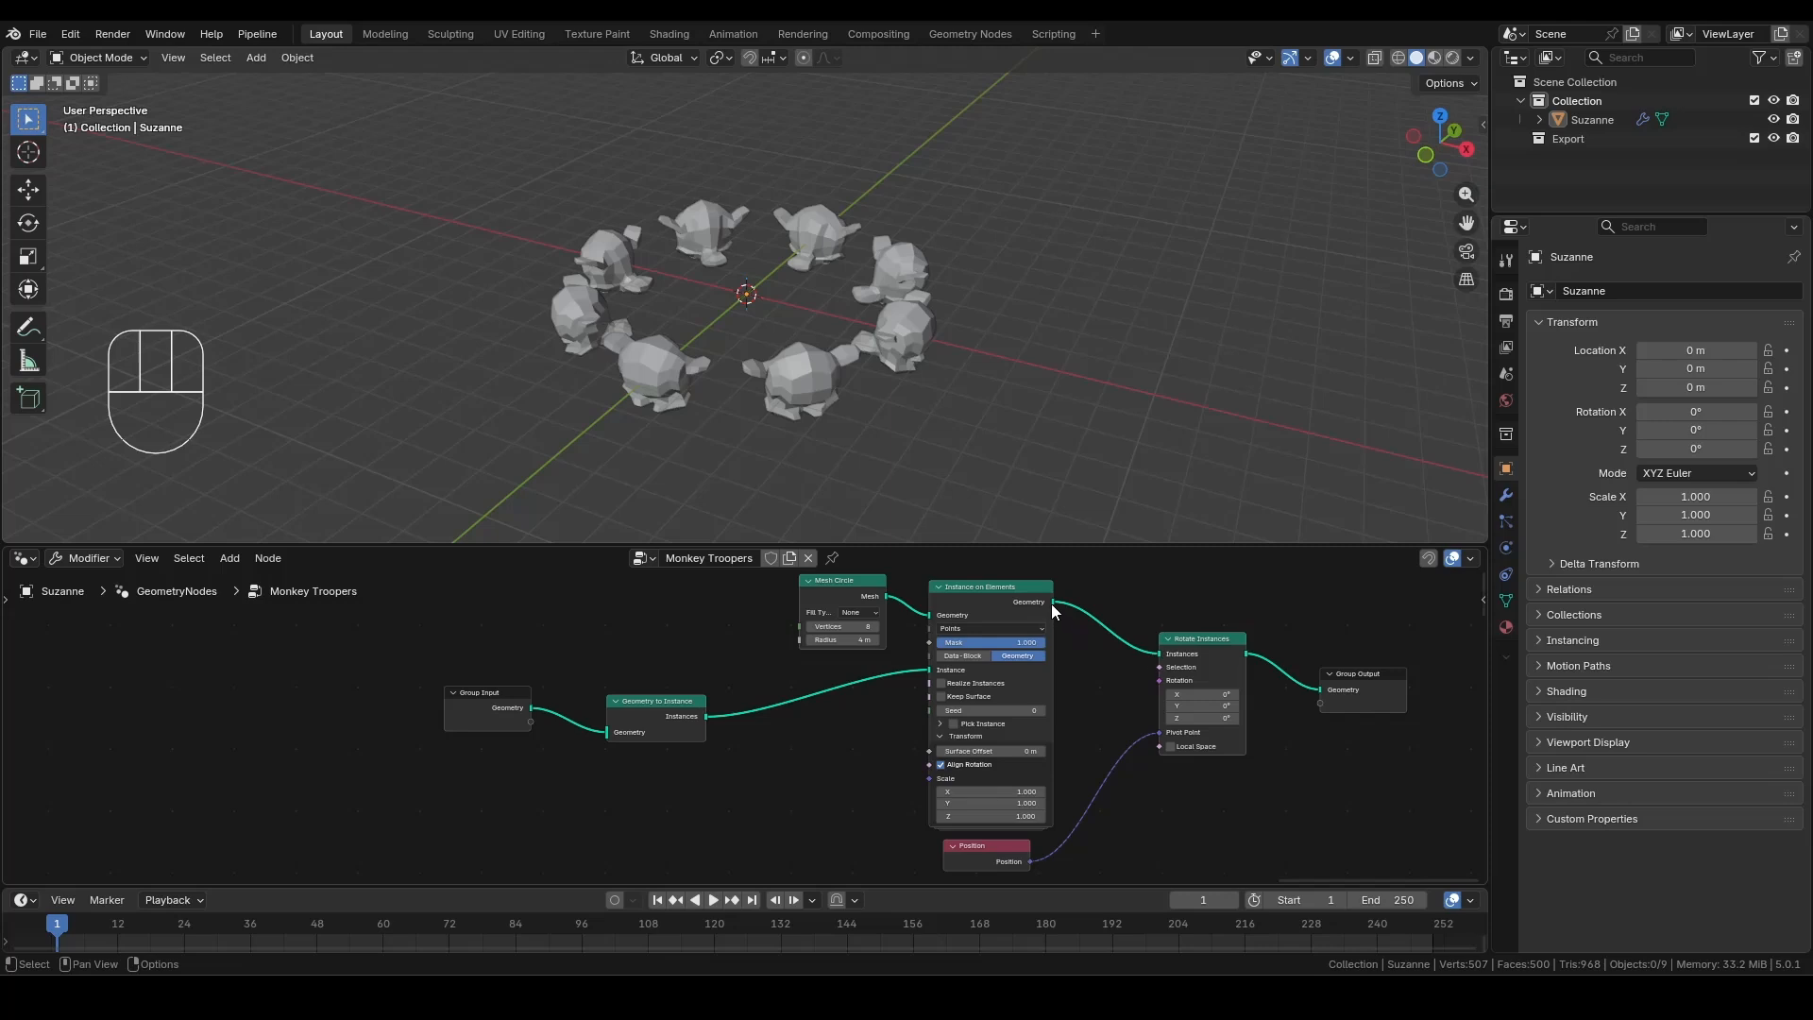
drag(1051, 603, 1318, 687)
drag(1157, 654, 1148, 696)
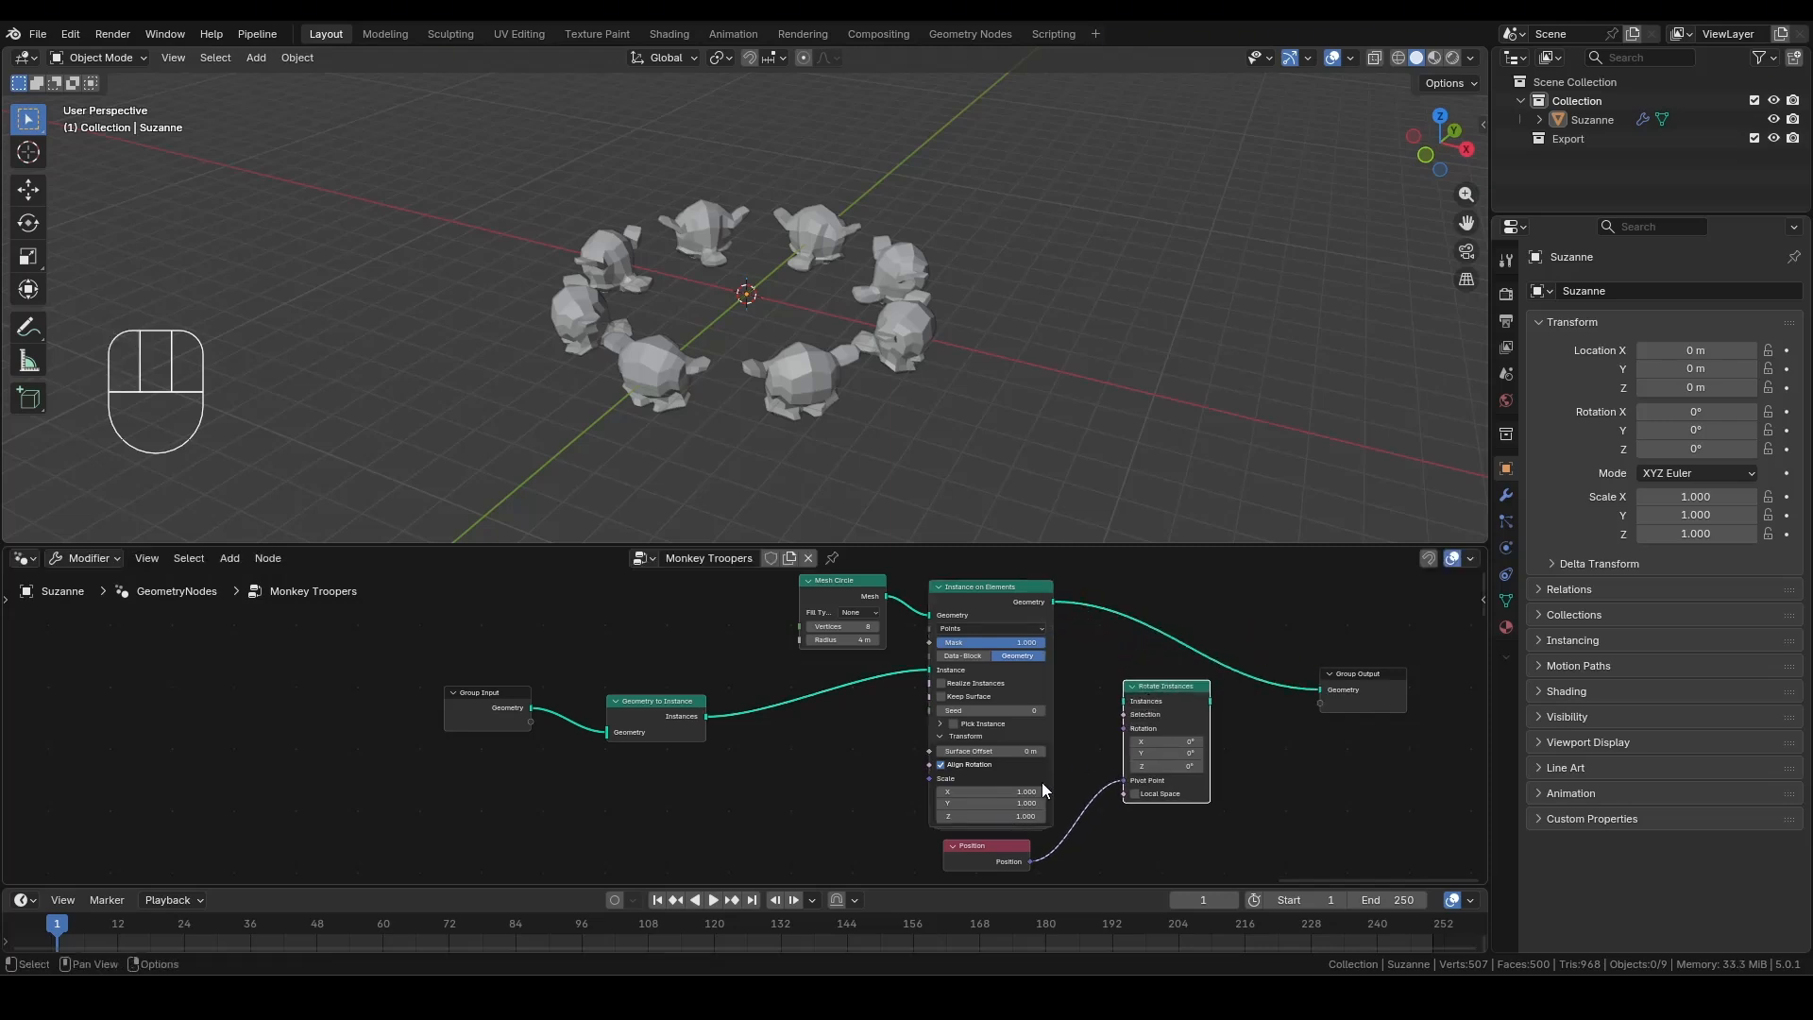
ctrl+click(978, 852)
drag(1157, 702, 862, 739)
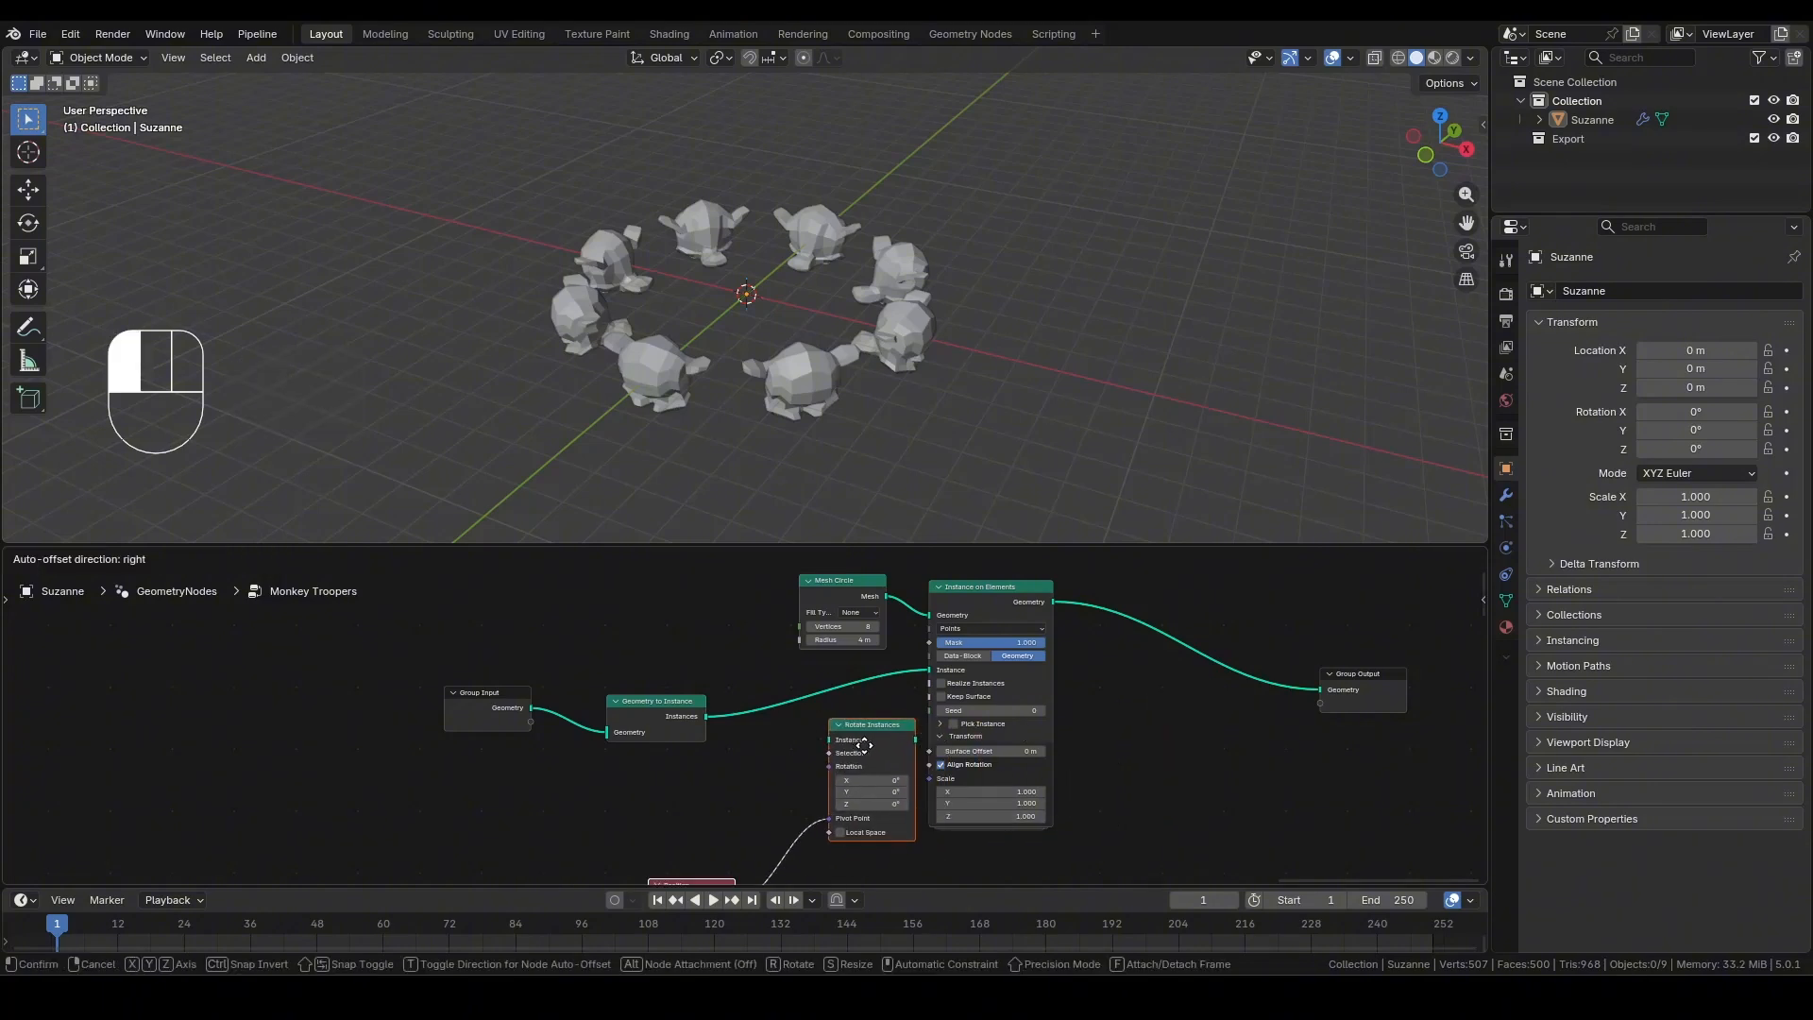
drag(861, 739, 829, 716)
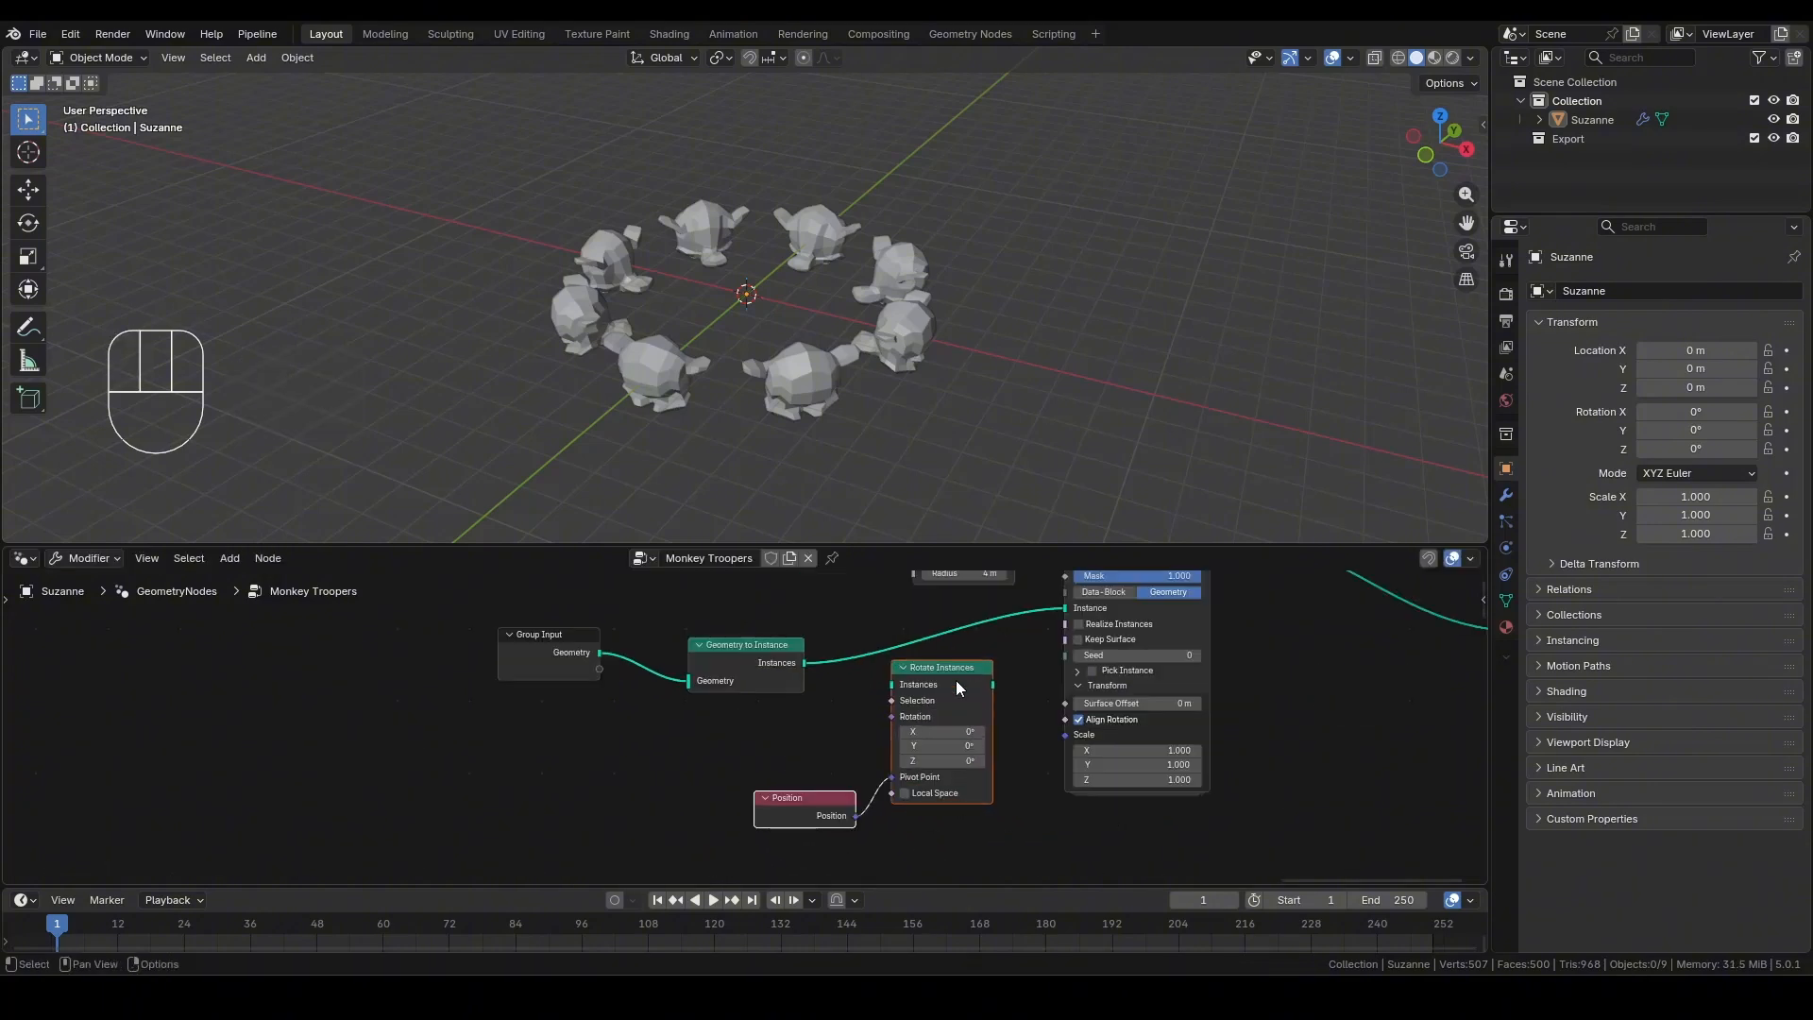
middle_drag(956, 680, 961, 695)
Add an Align Rotation to Vector node ahead of the Rotate Instances node.
click(746, 743)
key(shift+a)
text(align)
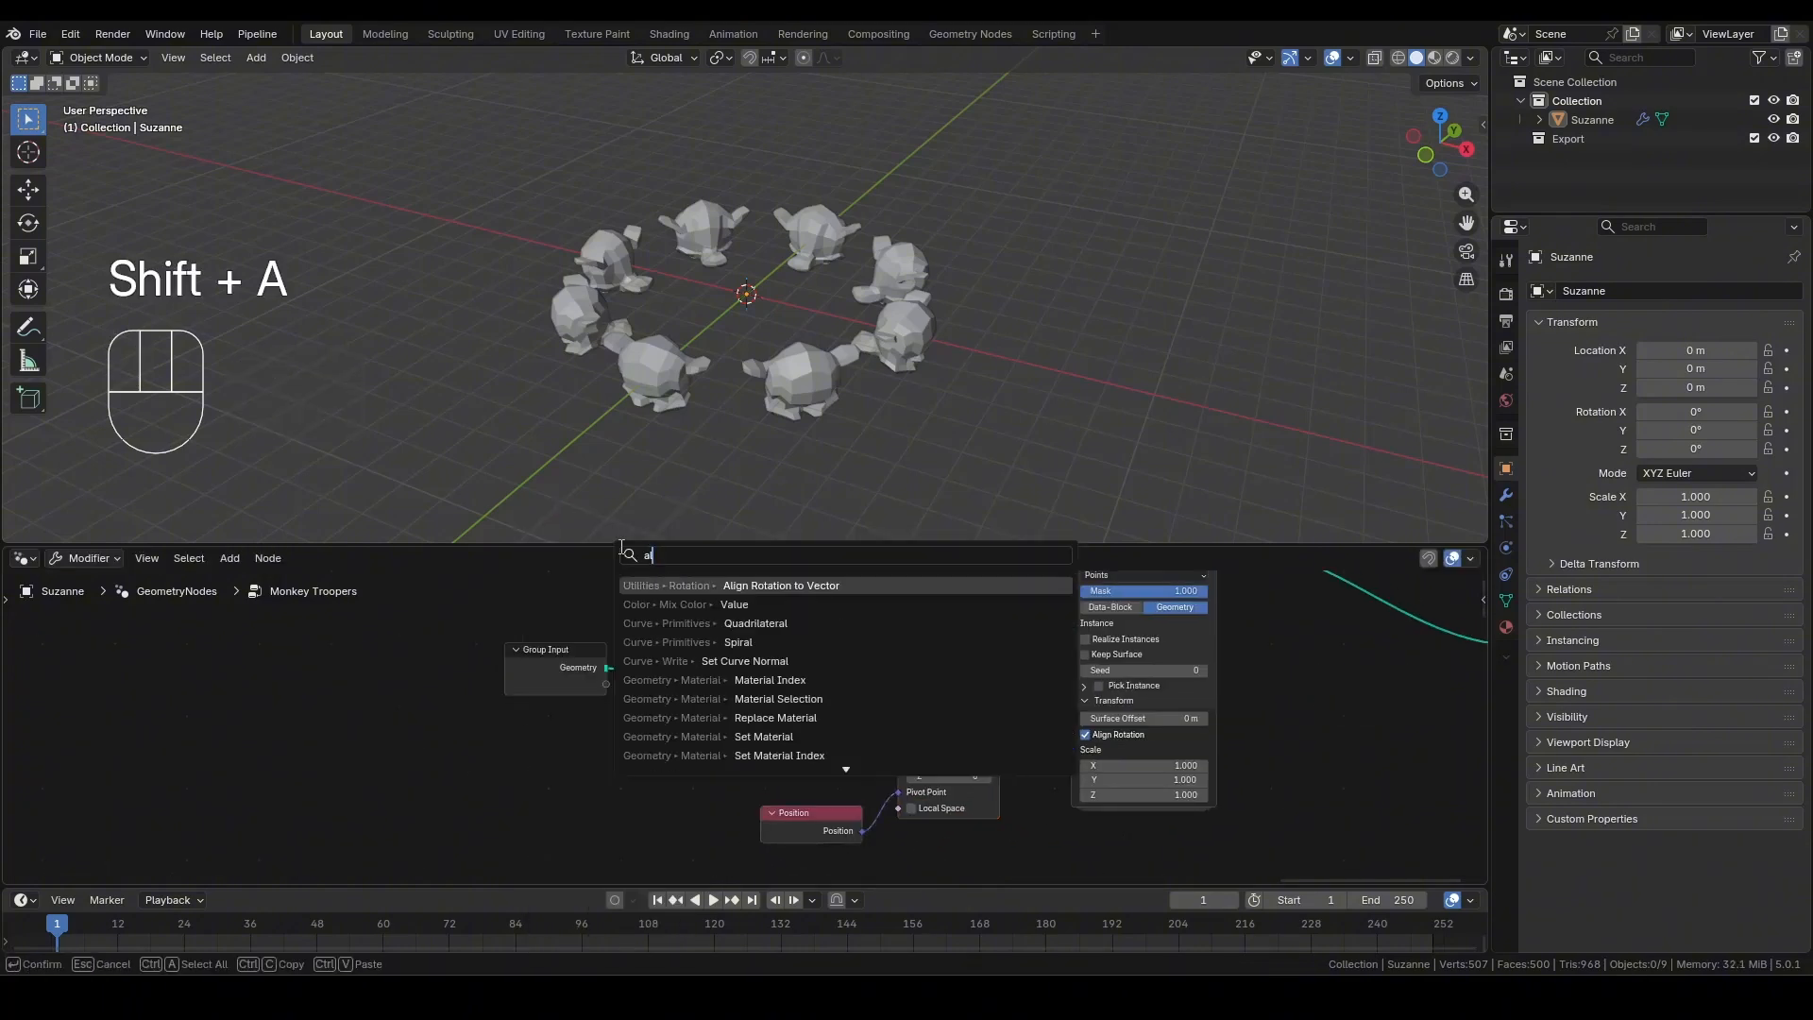
key(Return)
click(704, 739)
Space out the Position, Rotate Instances, Group Input and Geometry to Instance nodes around the Align Rotation to Vector node.
drag(947, 863, 790, 773)
drag(961, 699, 977, 725)
drag(824, 722, 571, 631)
drag(746, 660, 488, 645)
drag(663, 744, 727, 688)
drag(845, 839, 827, 746)
middle_drag(827, 652, 898, 711)
scroll(898, 711, up, 2)
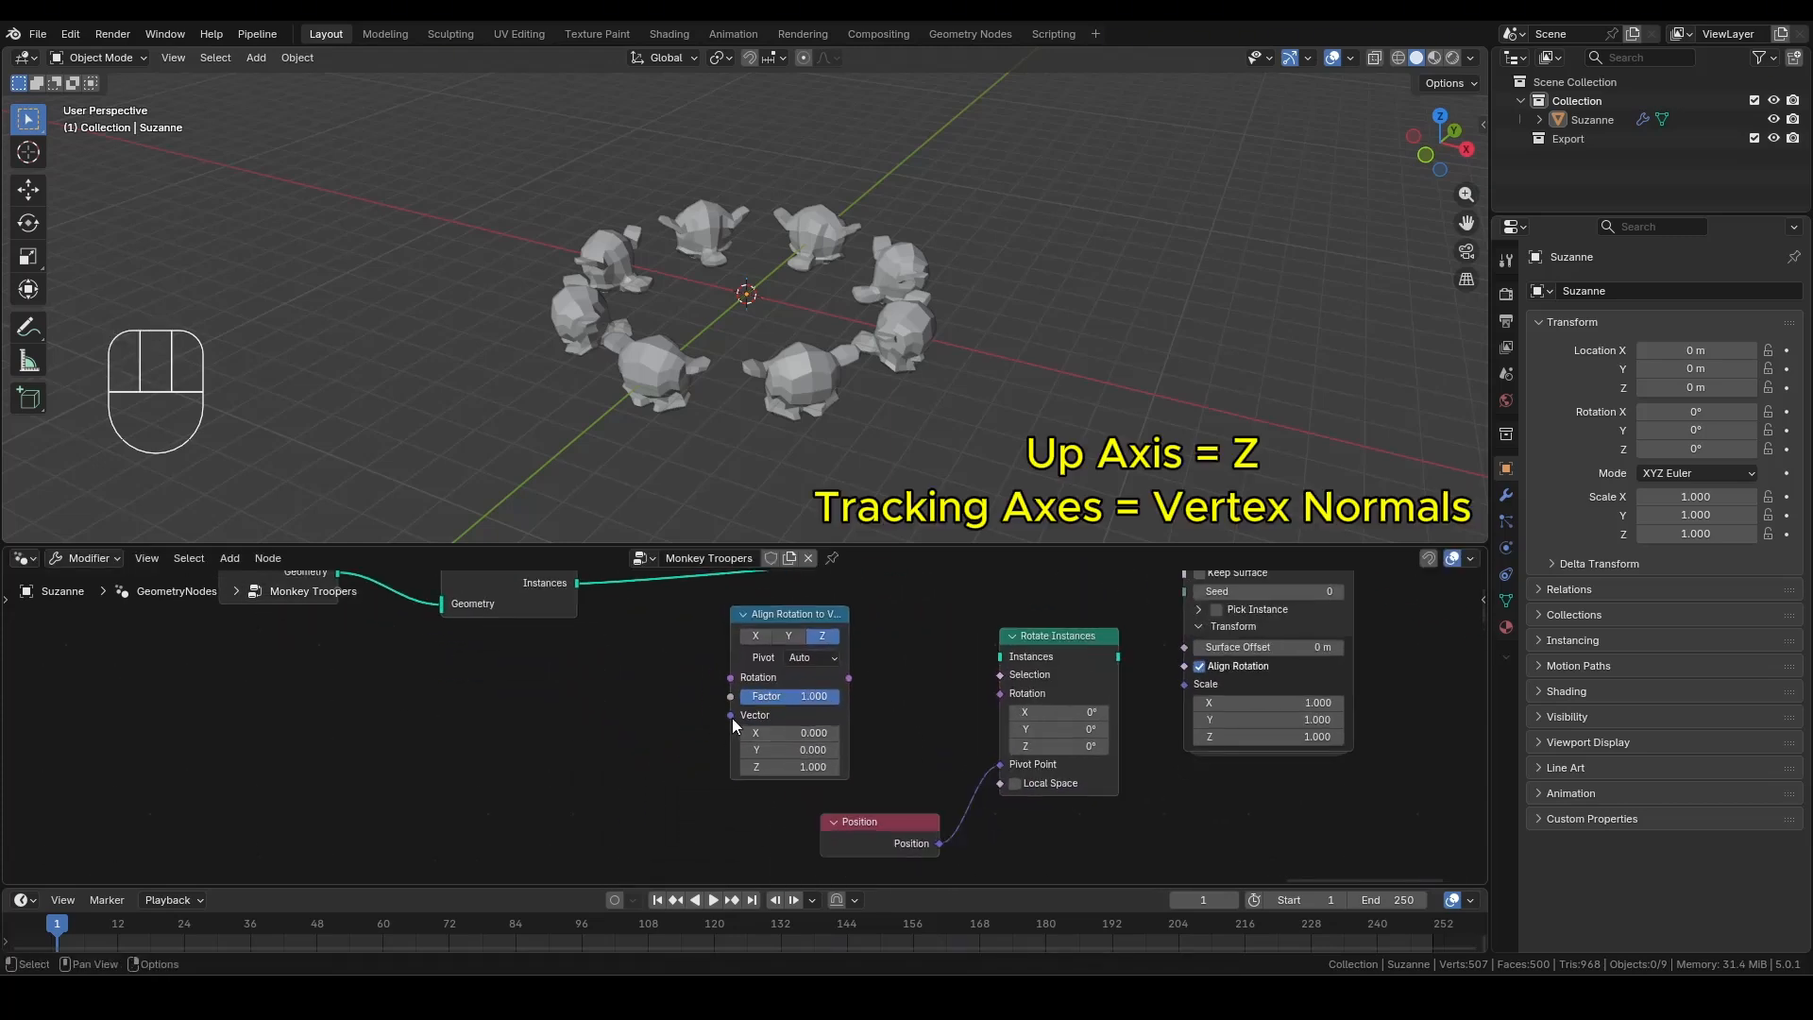
Add a Normal node next to the Vector input of the Align Rotation to Vector node.
key(shift+a)
text(normal)
key(Return)
click(678, 736)
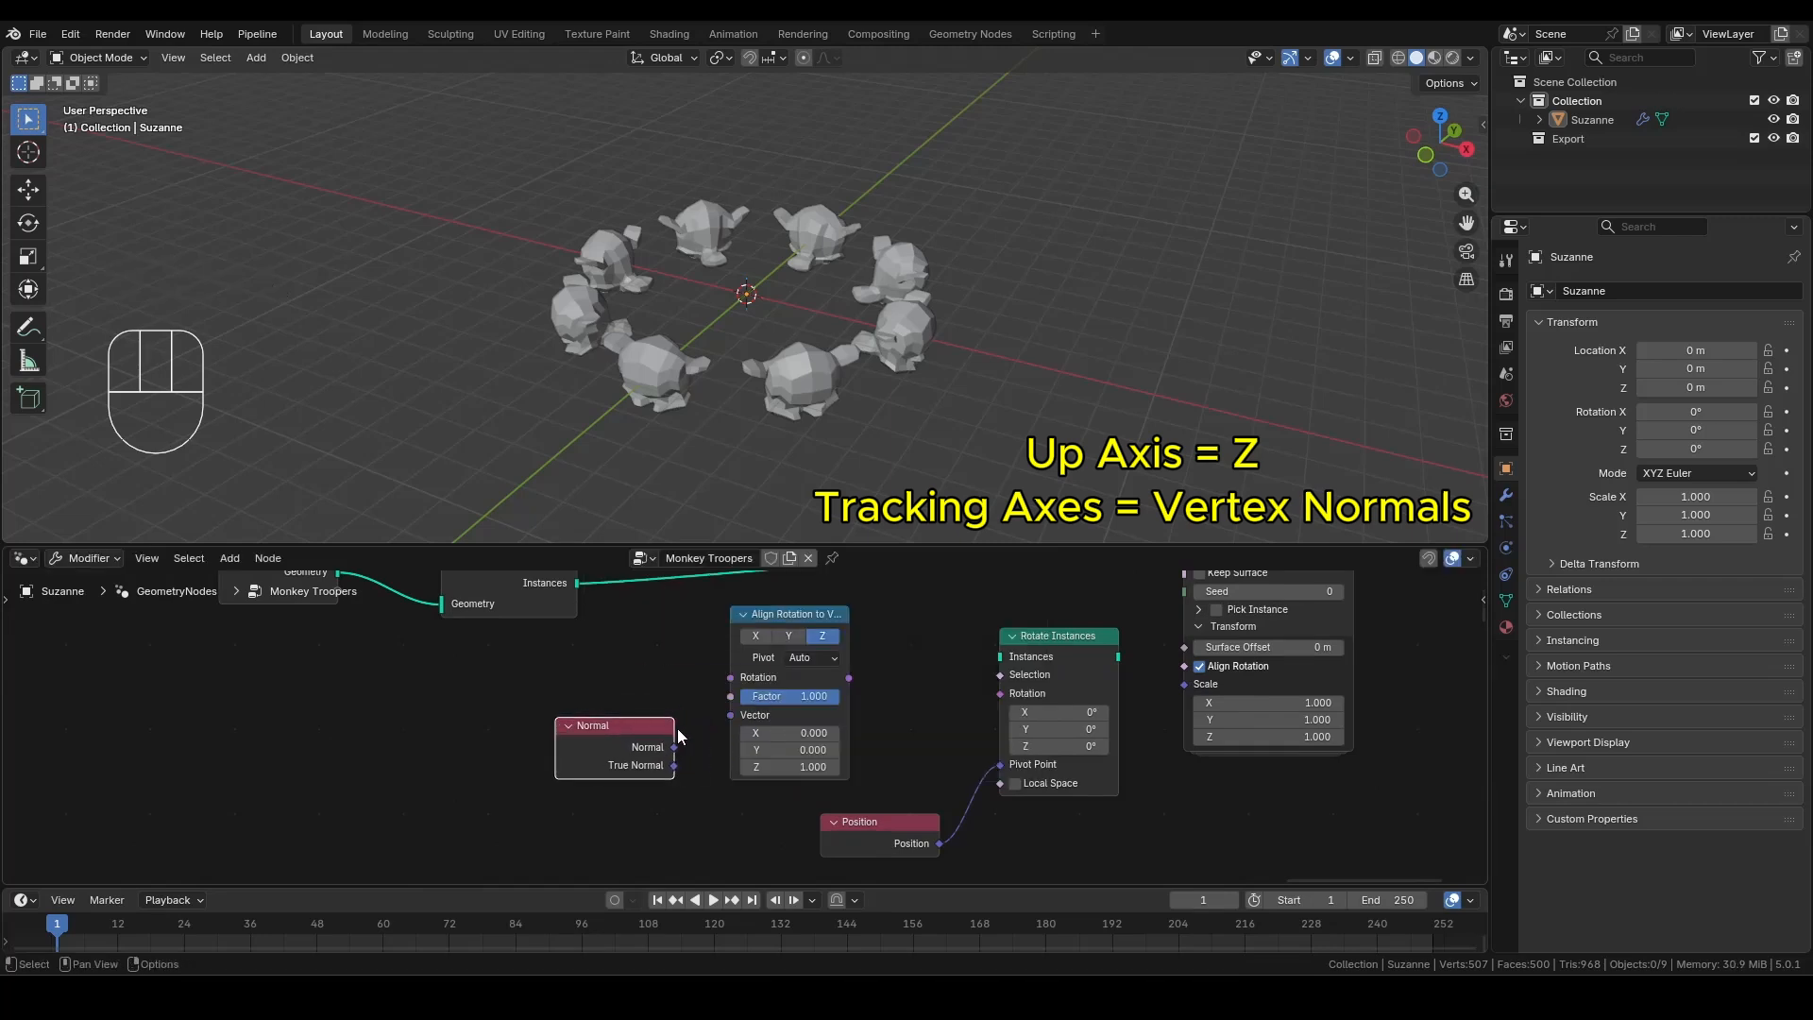
Connect Normal to the Vector of Align Rotation to Vector and its output to the Rotation of Rotate Instances, shifting both source nodes.
drag(719, 732, 731, 715)
drag(849, 677, 1000, 693)
drag(862, 750, 646, 669)
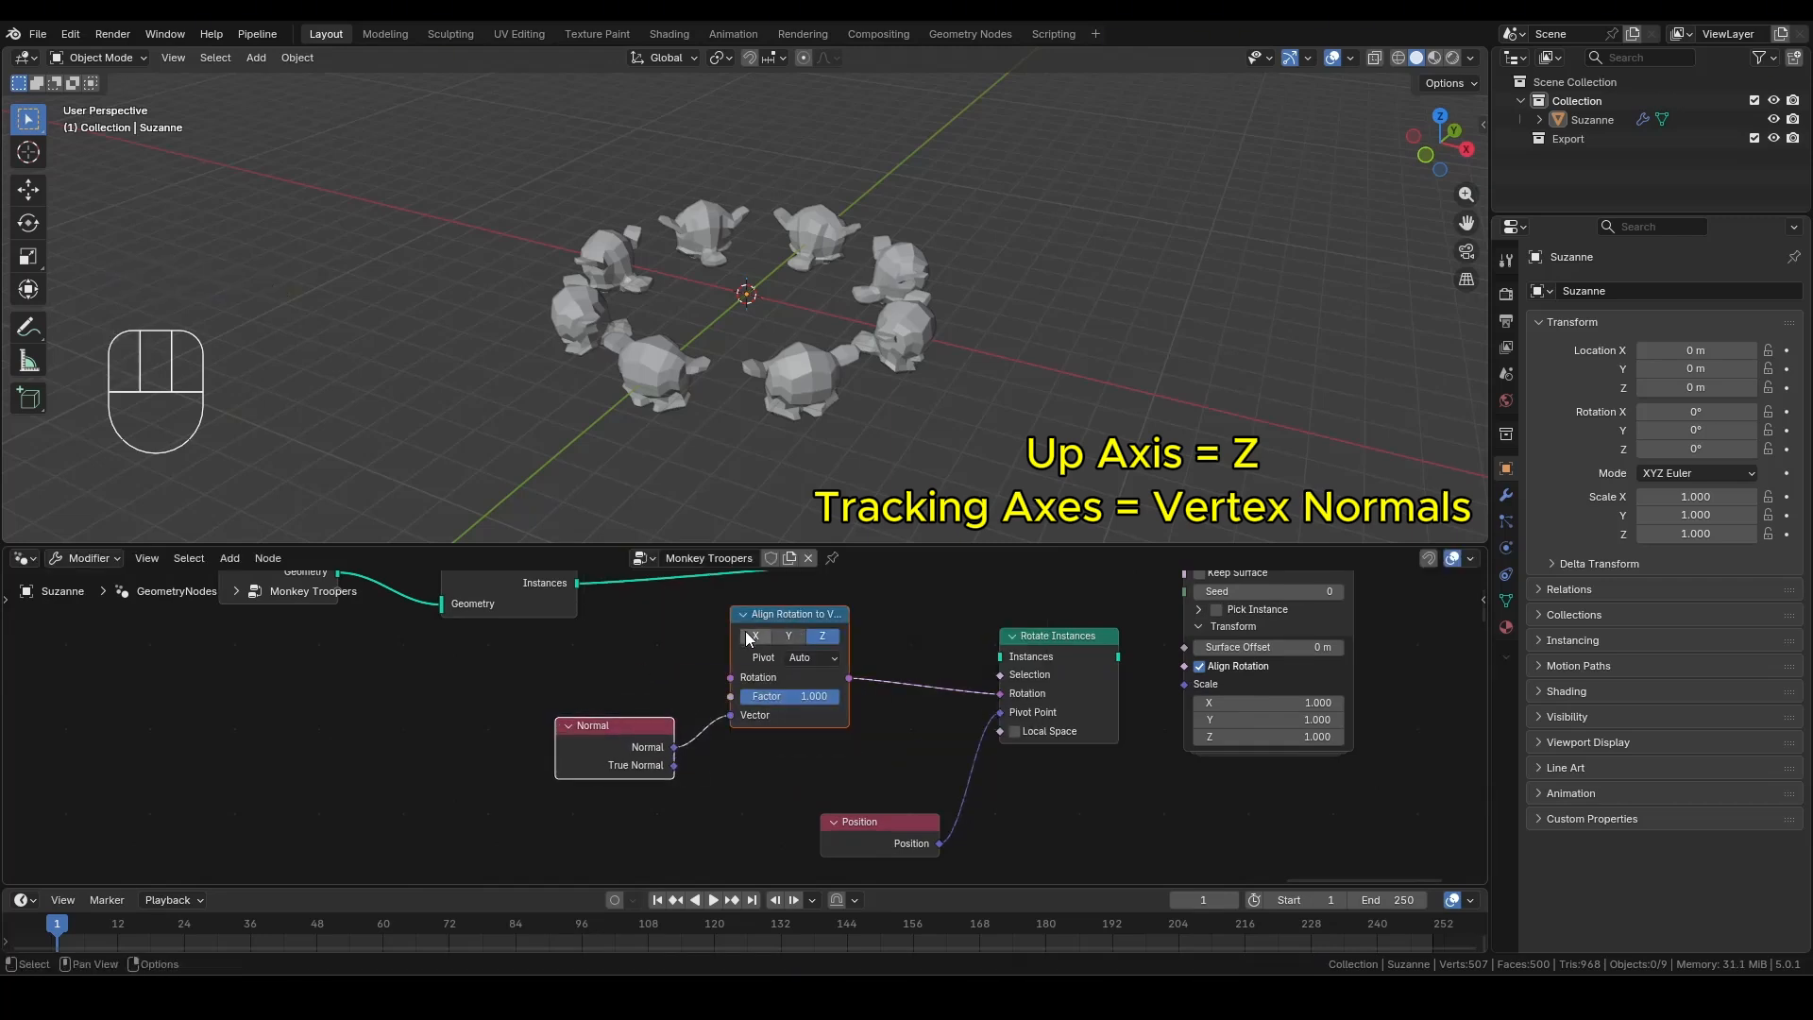
middle_drag(933, 633, 953, 693)
Add a Rotation constant node above Normal and connect it to the Rotation input of Align Rotation to Vector.
key(shift+a)
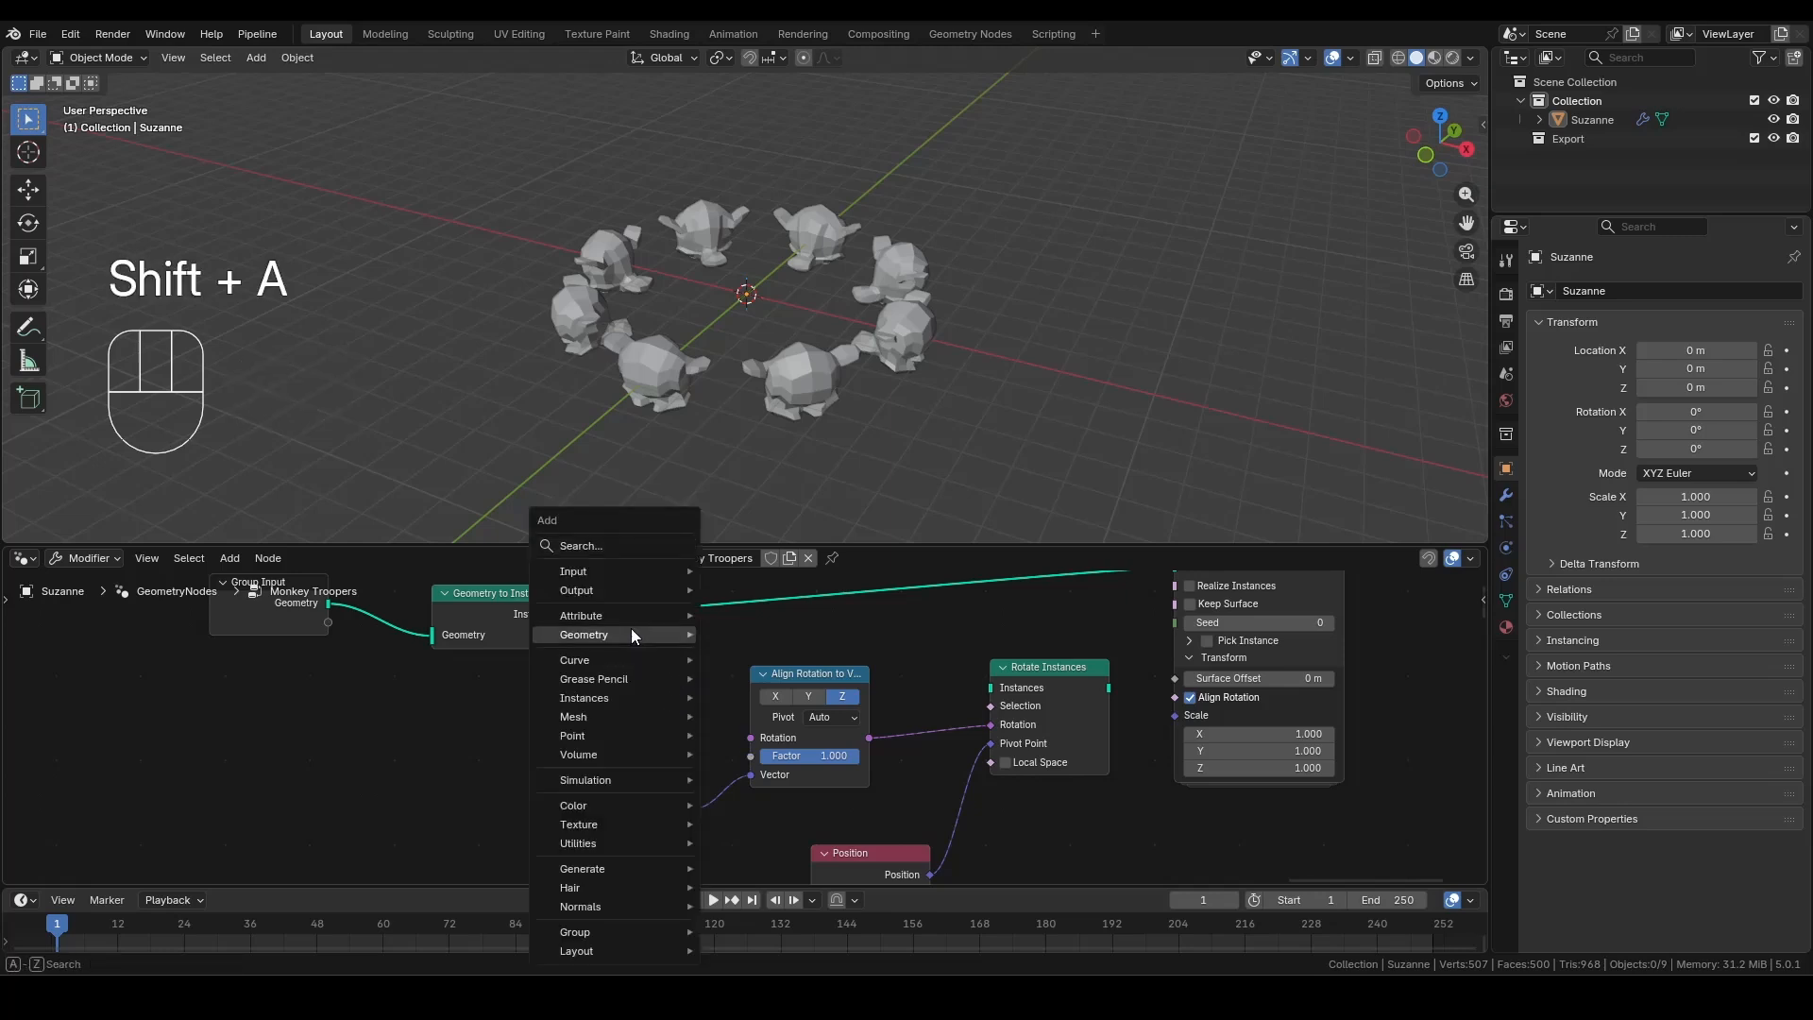
click(632, 548)
text(rota)
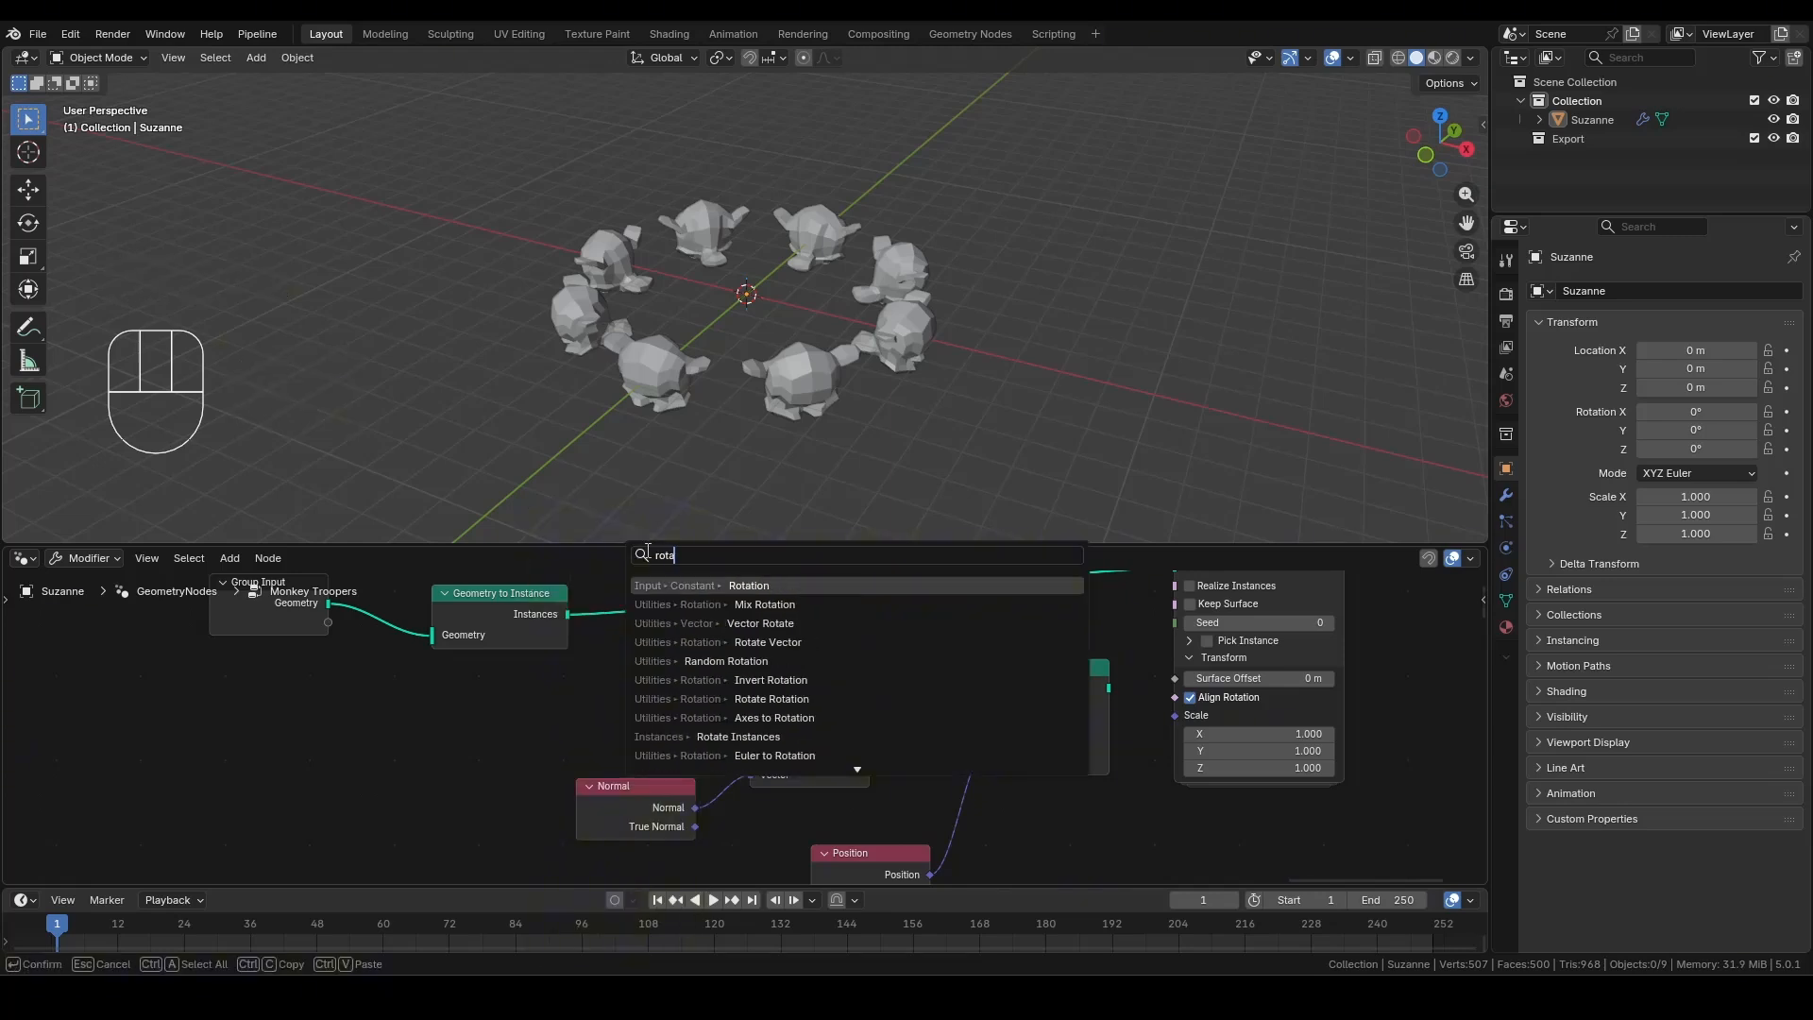
key(Return)
click(631, 718)
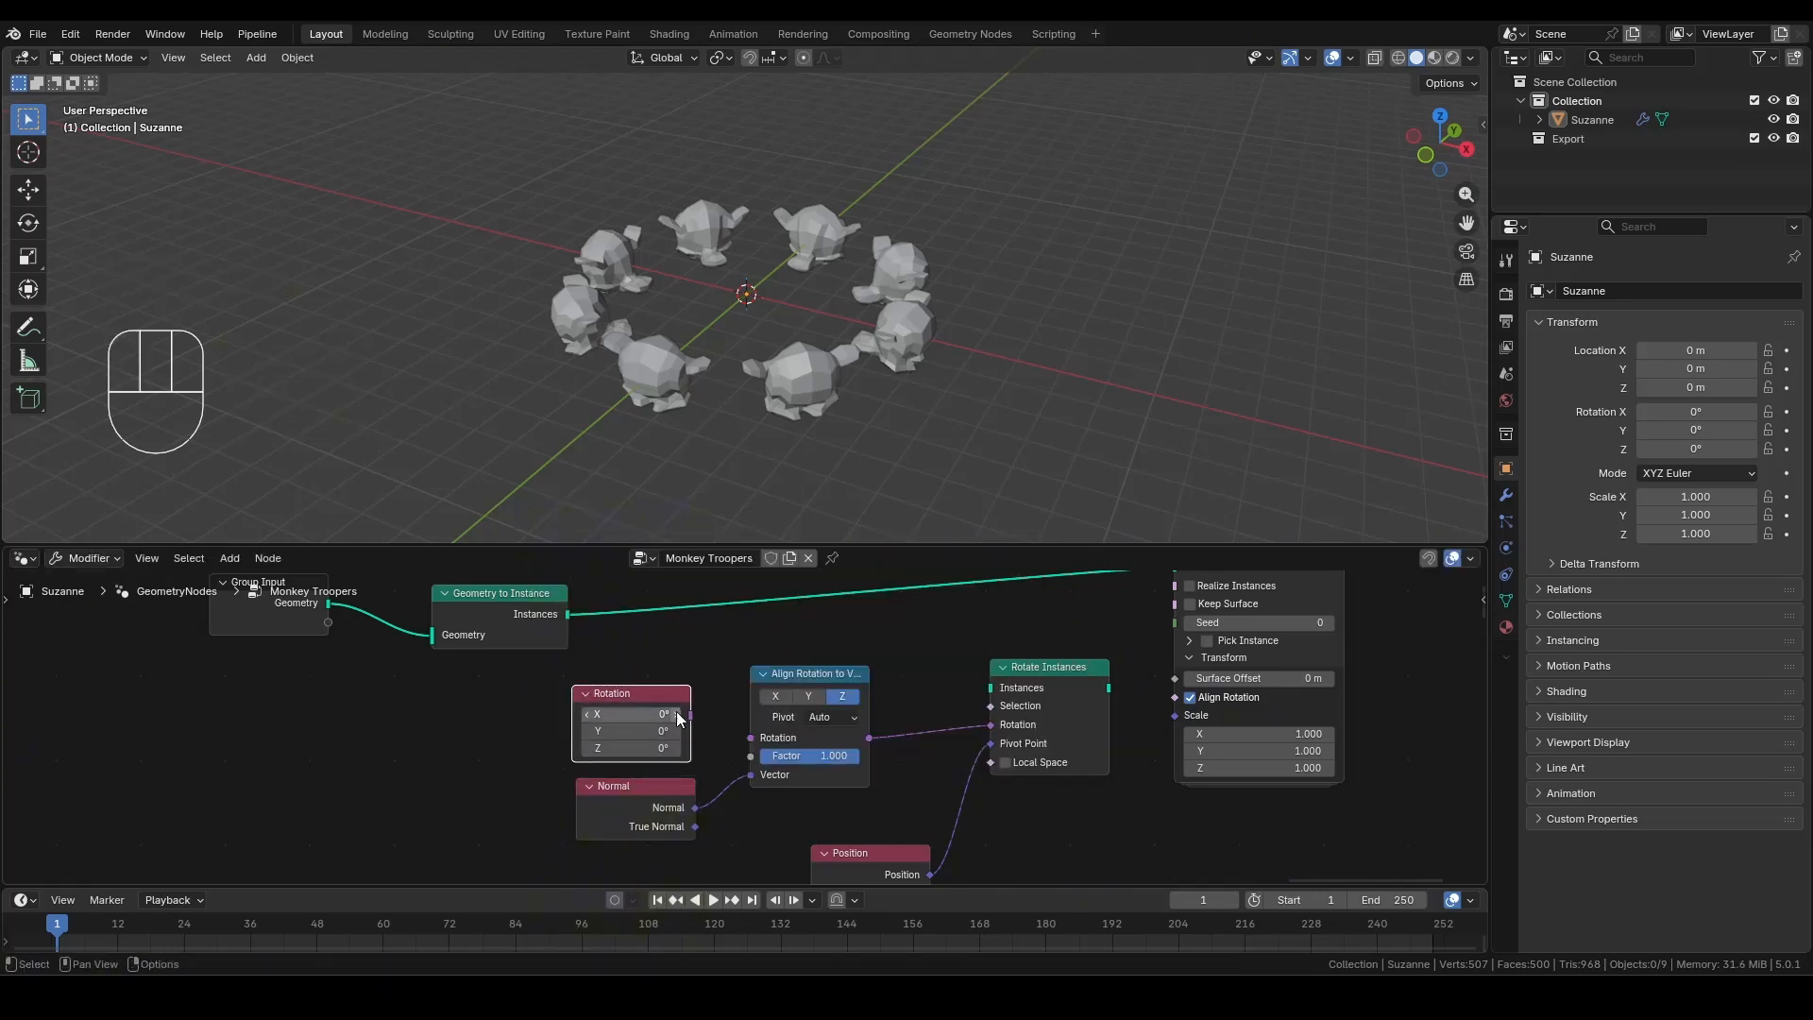
drag(691, 715, 749, 738)
Insert Rotate Instances into the link between Geometry to Instance and the Instance input of Instance on Elements.
middle_drag(568, 614, 516, 699)
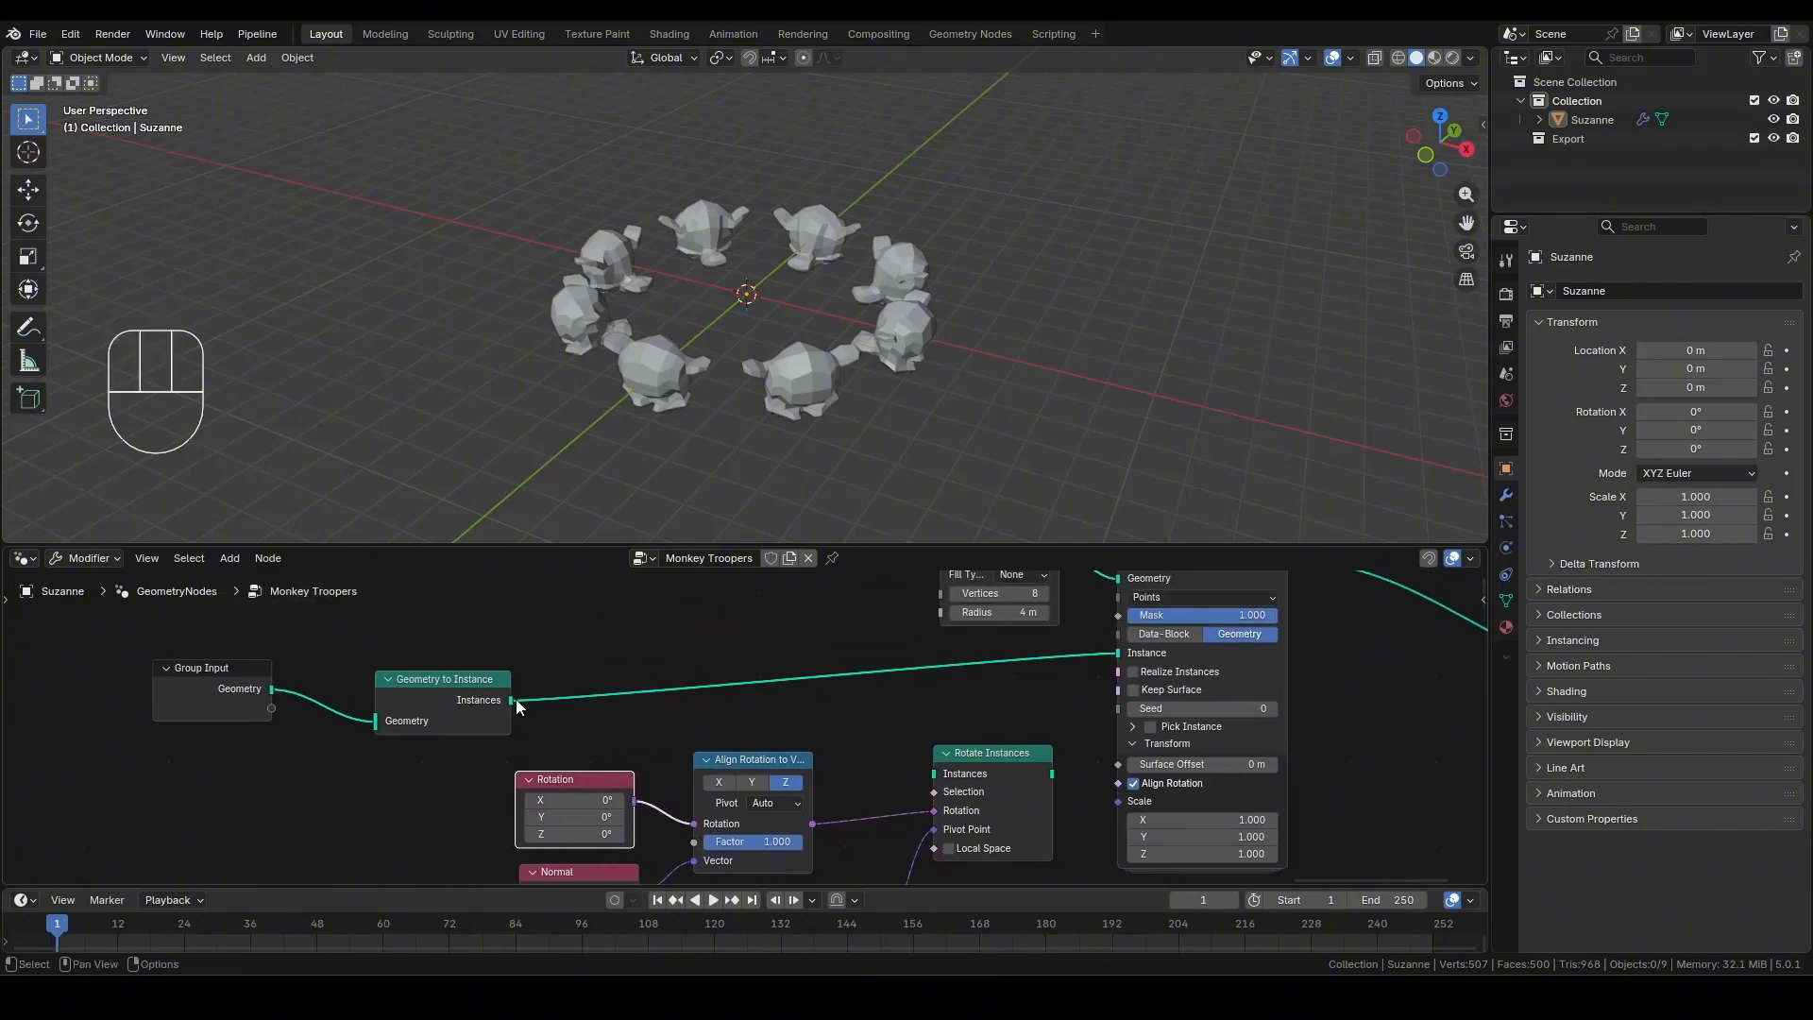
drag(516, 699, 937, 773)
drag(1018, 848, 1023, 783)
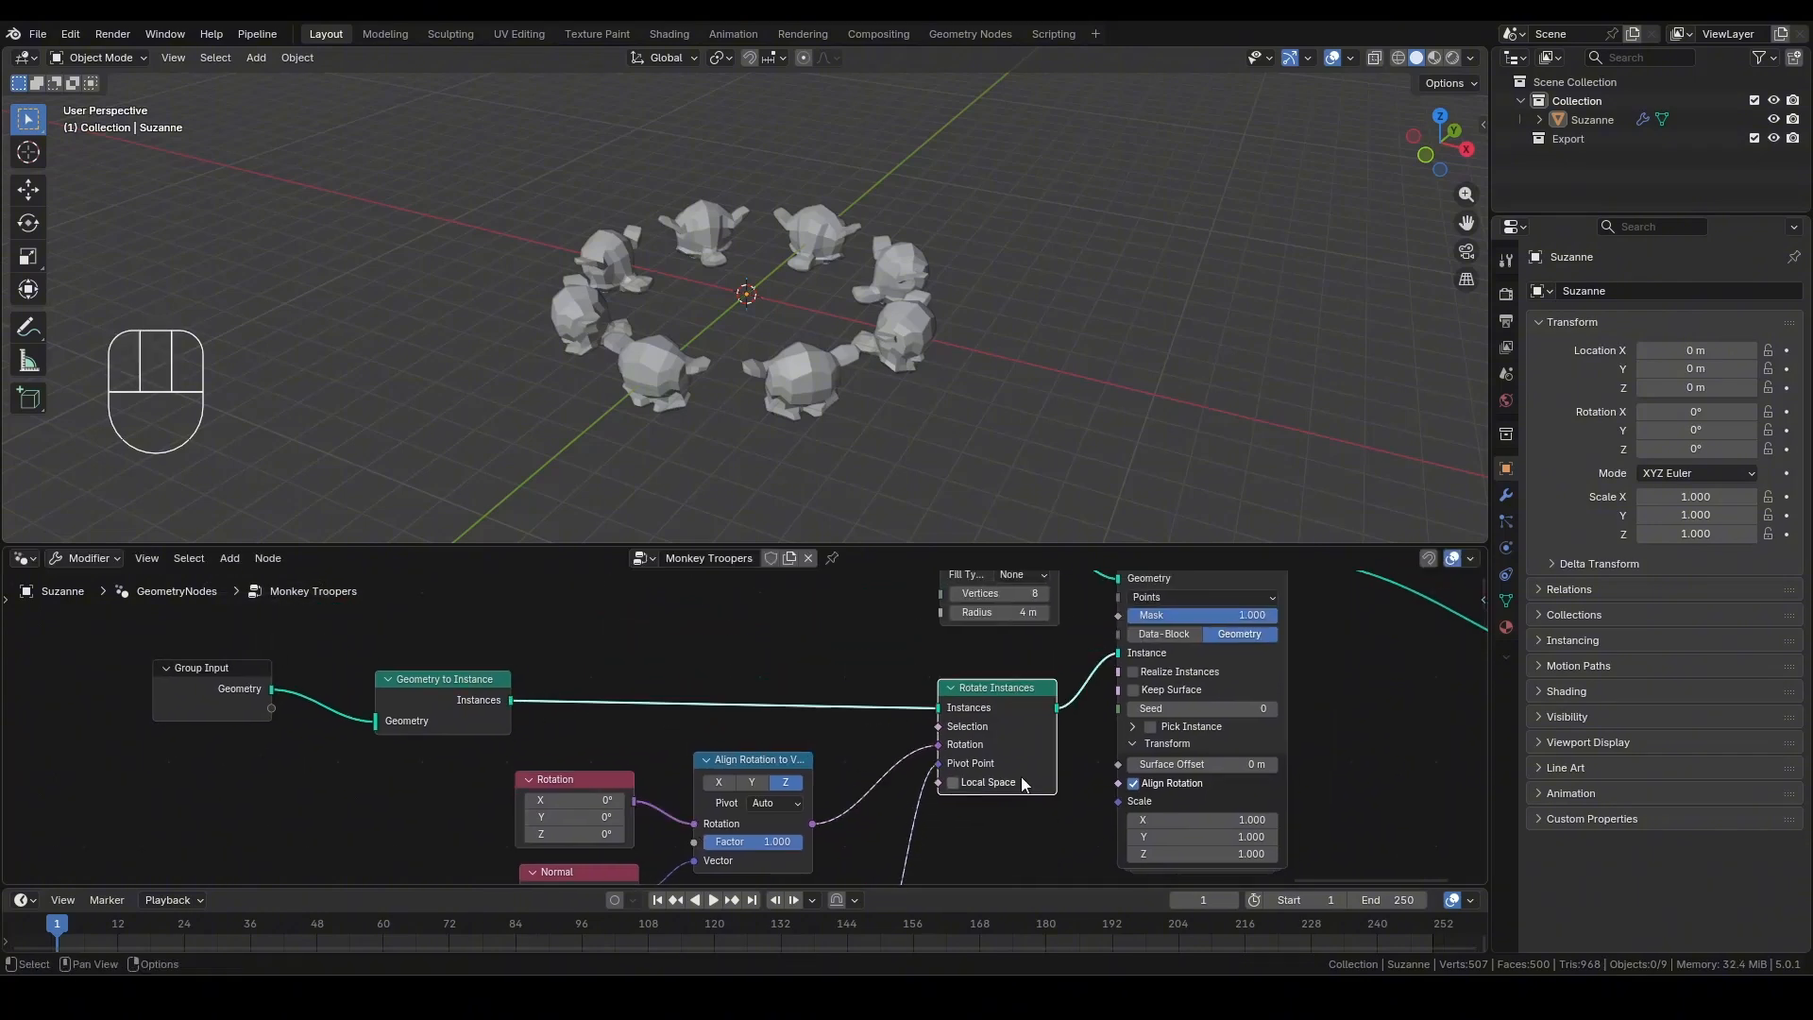
Set the Rotation node's X and Y angles to -90° and inspect the ring of monkeys.
click(593, 800)
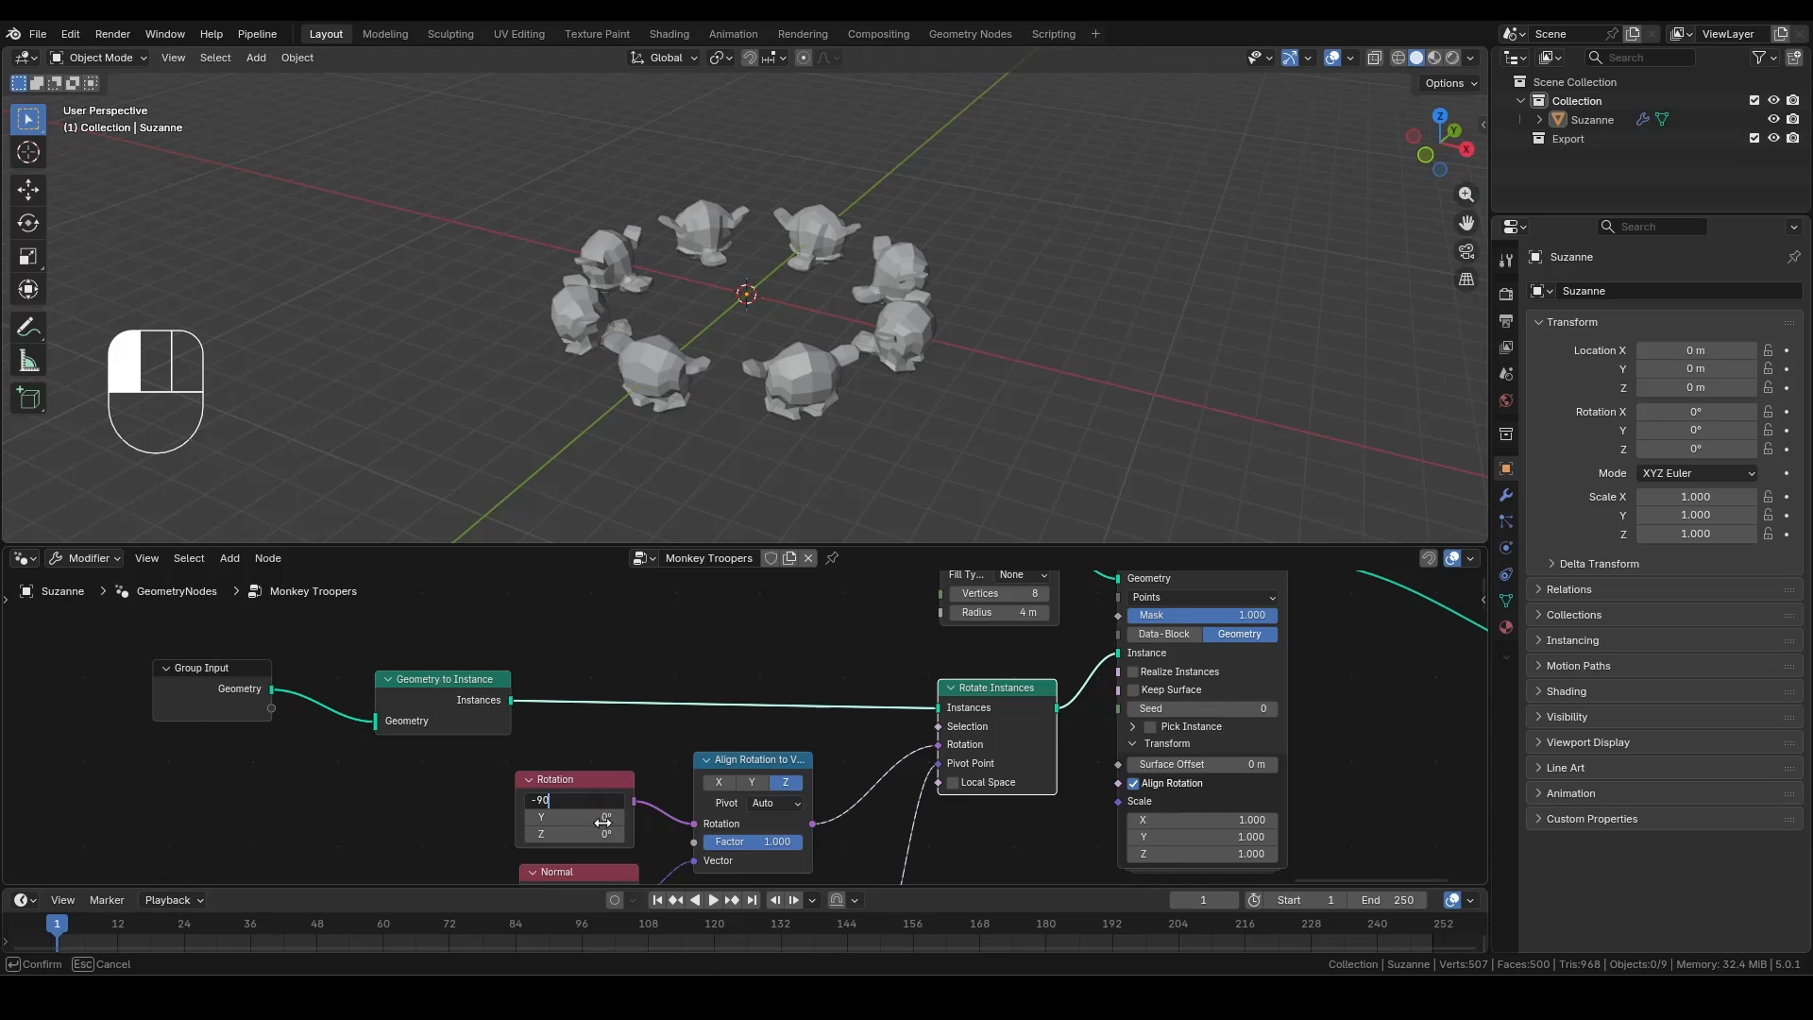
key(Return)
click(597, 816)
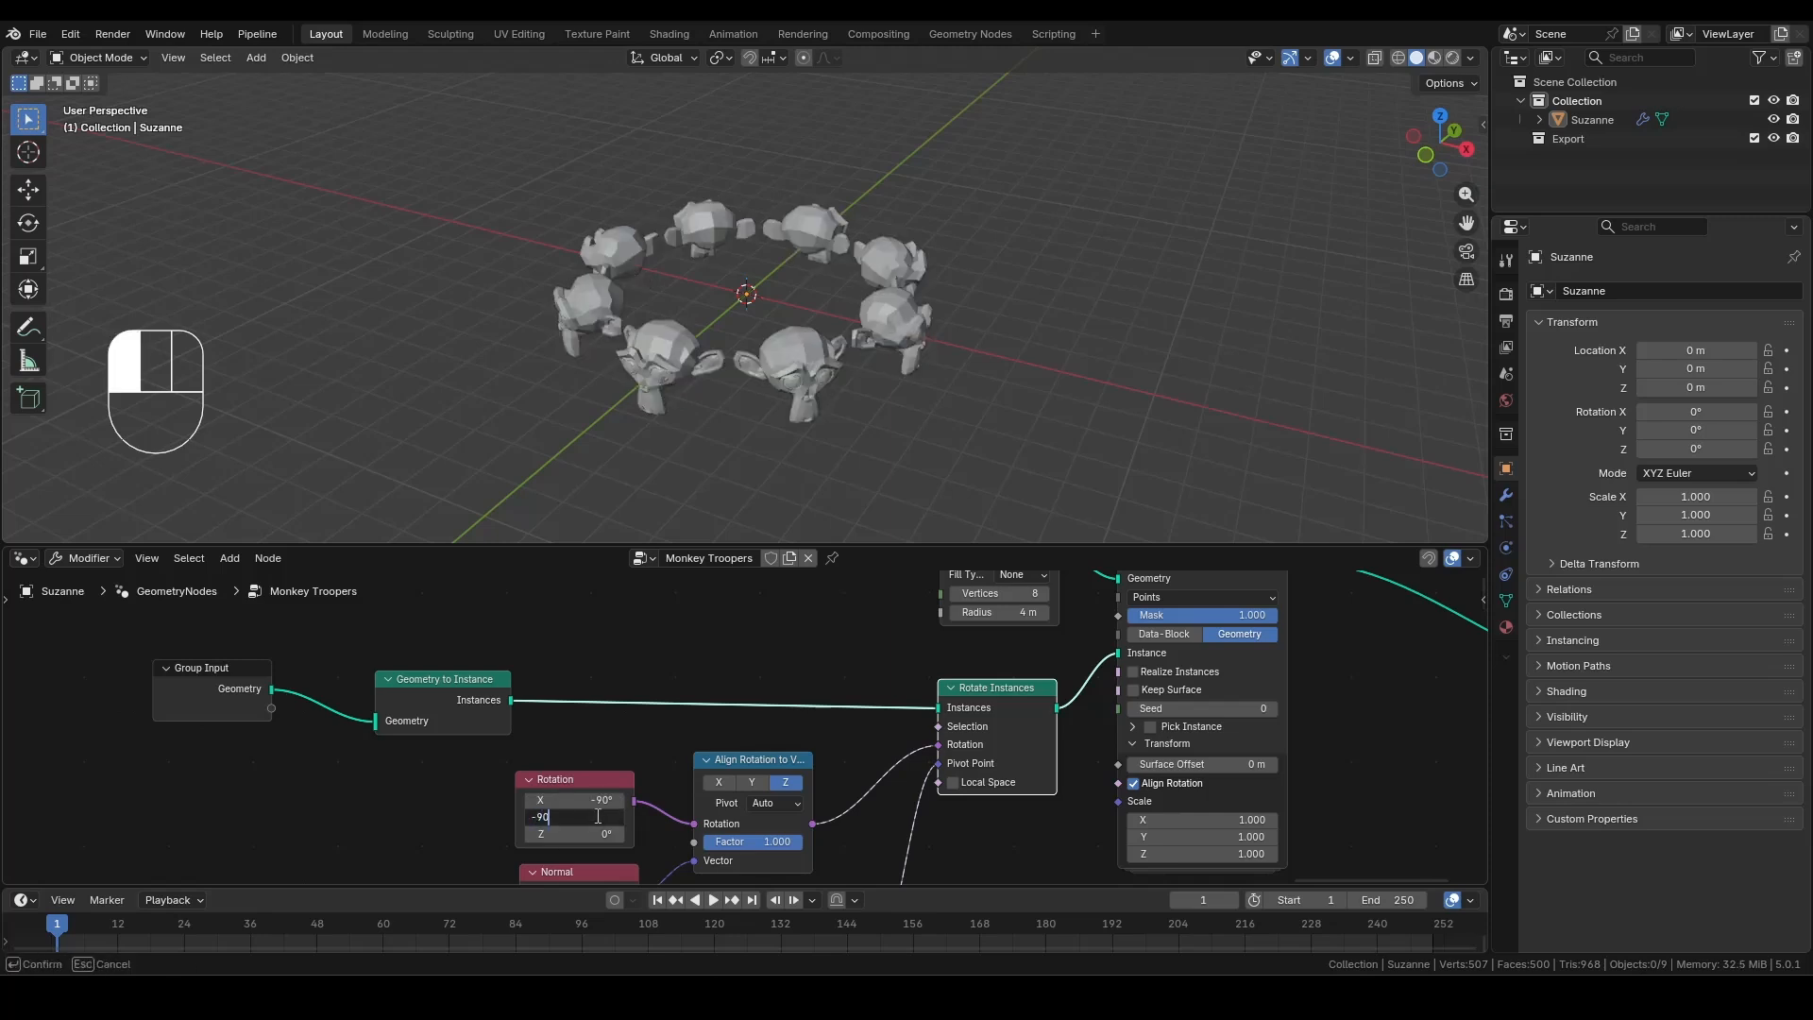
key(Return)
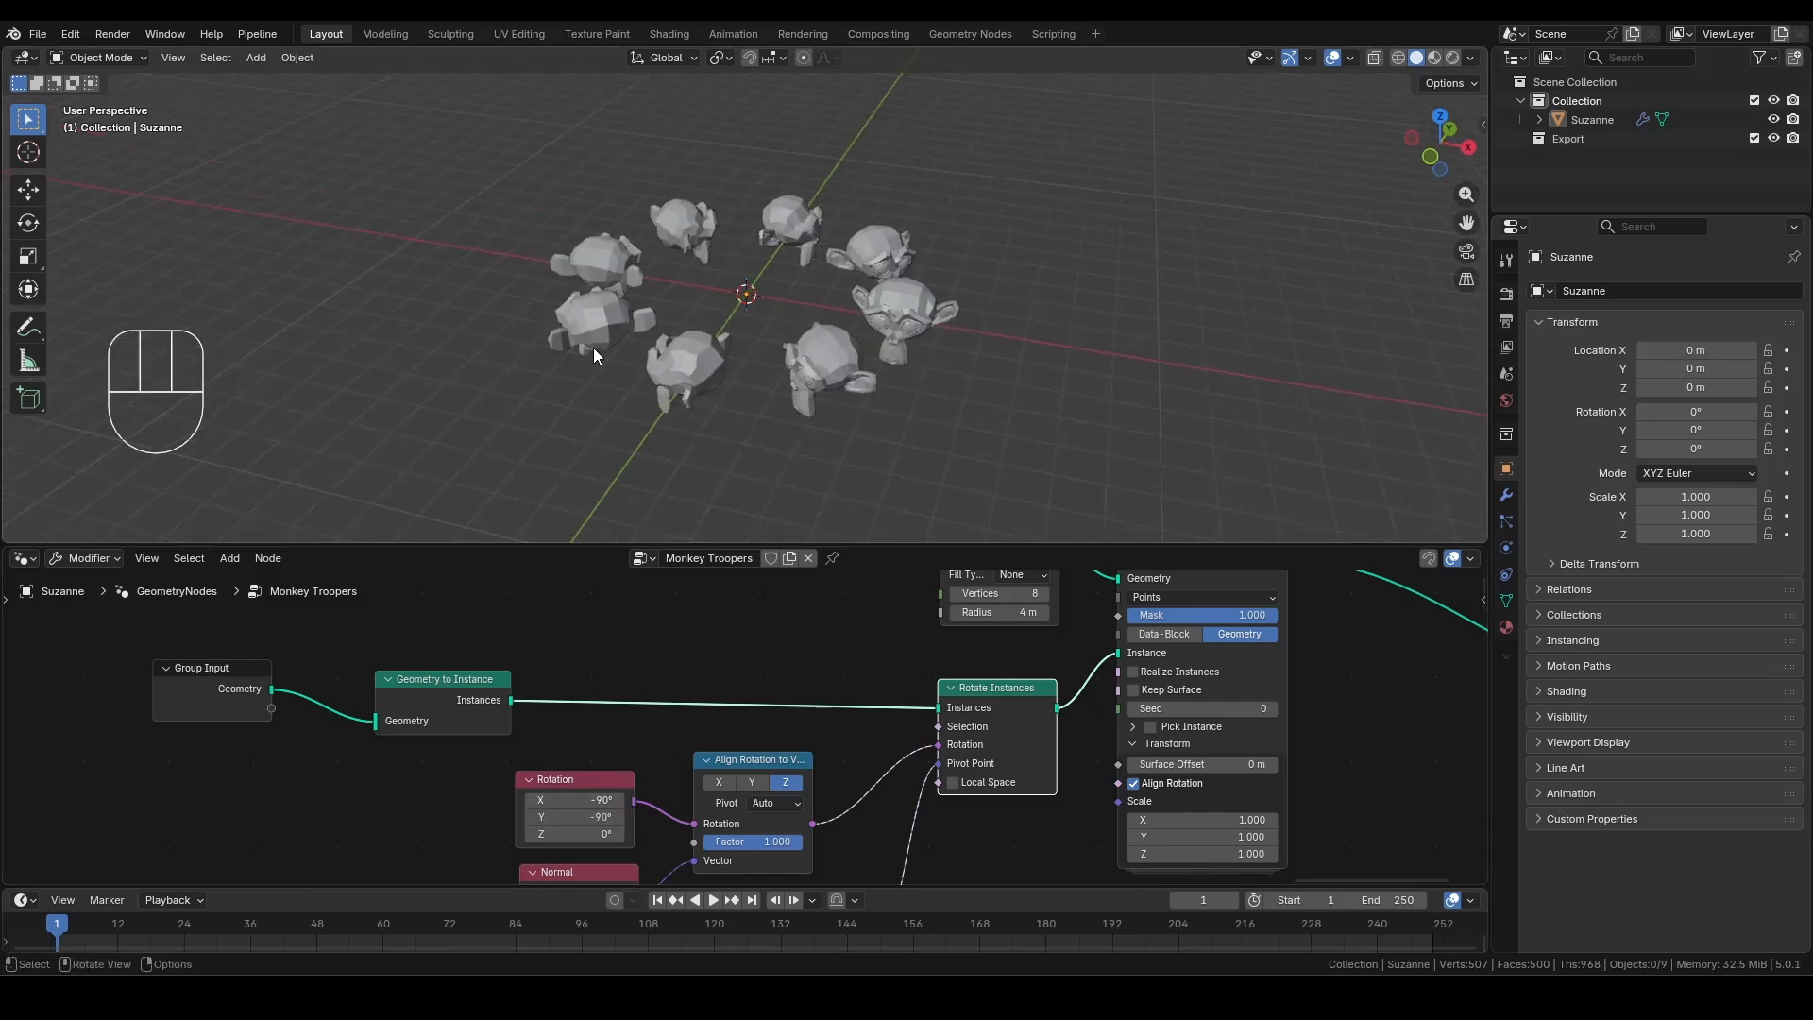
middle_drag(887, 389, 714, 245)
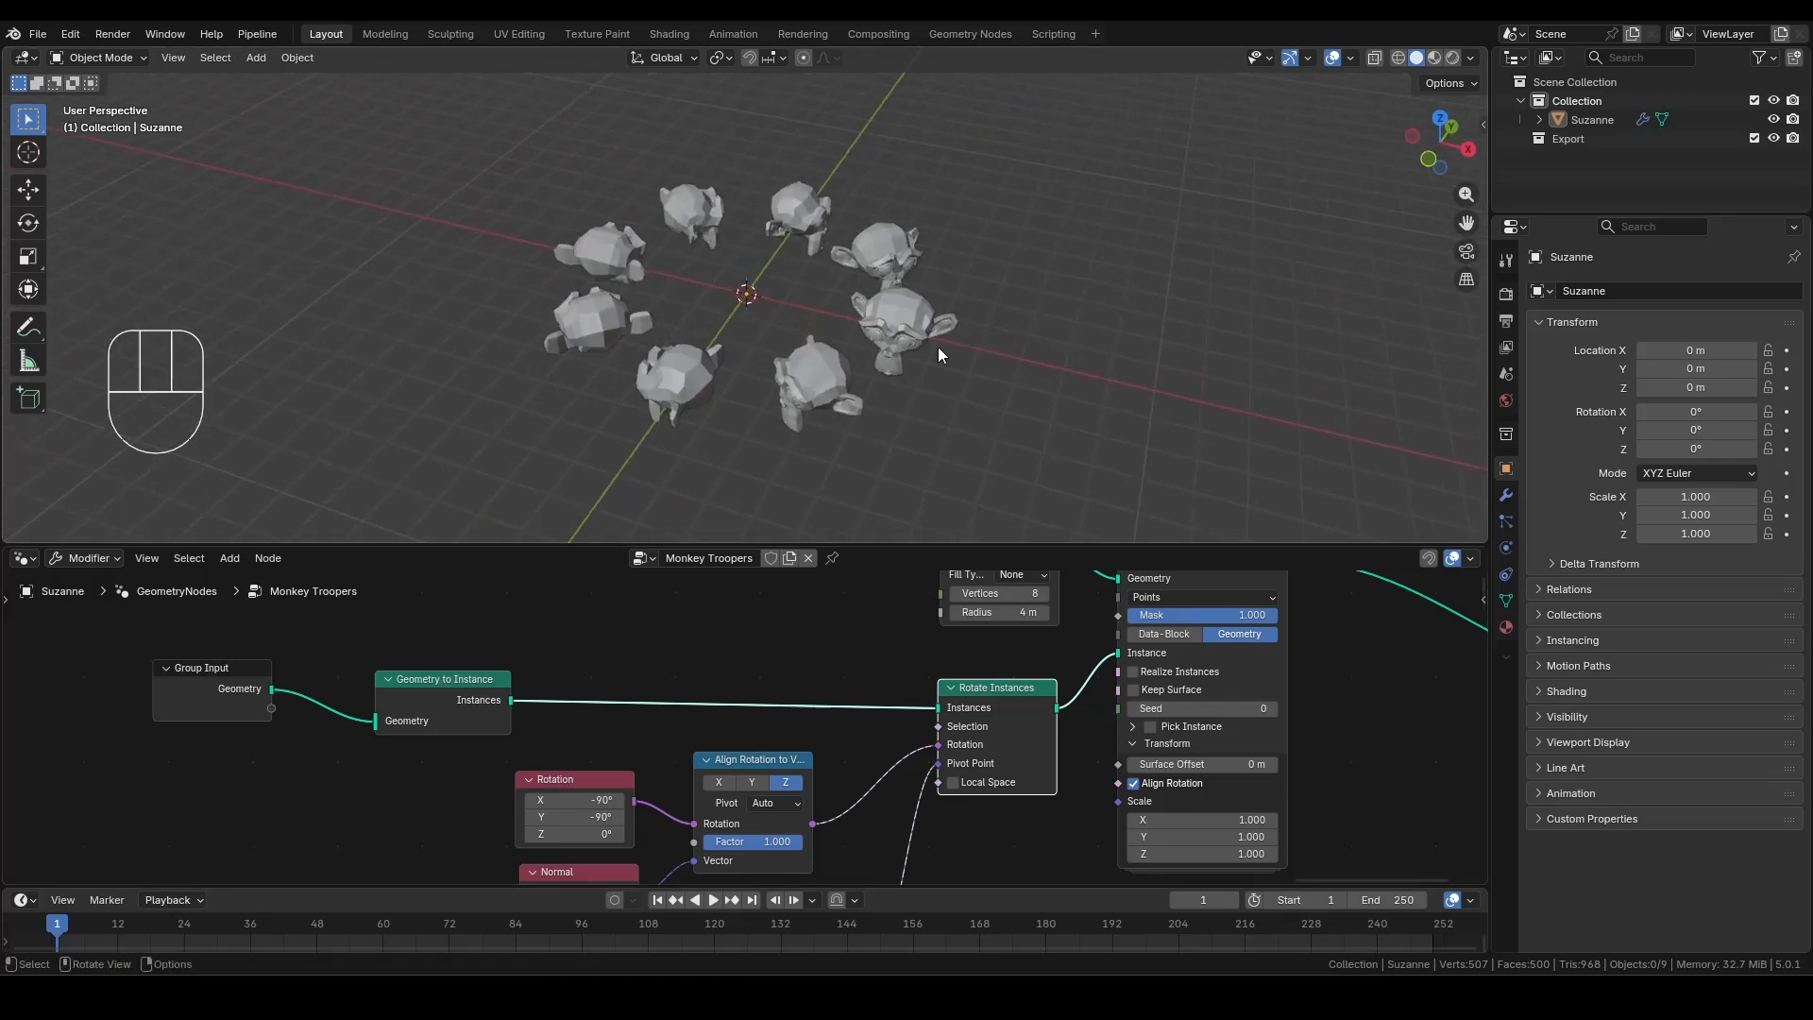
Move the Position node up close beneath the Align Rotation to Vector node.
scroll(948, 689, down, 3)
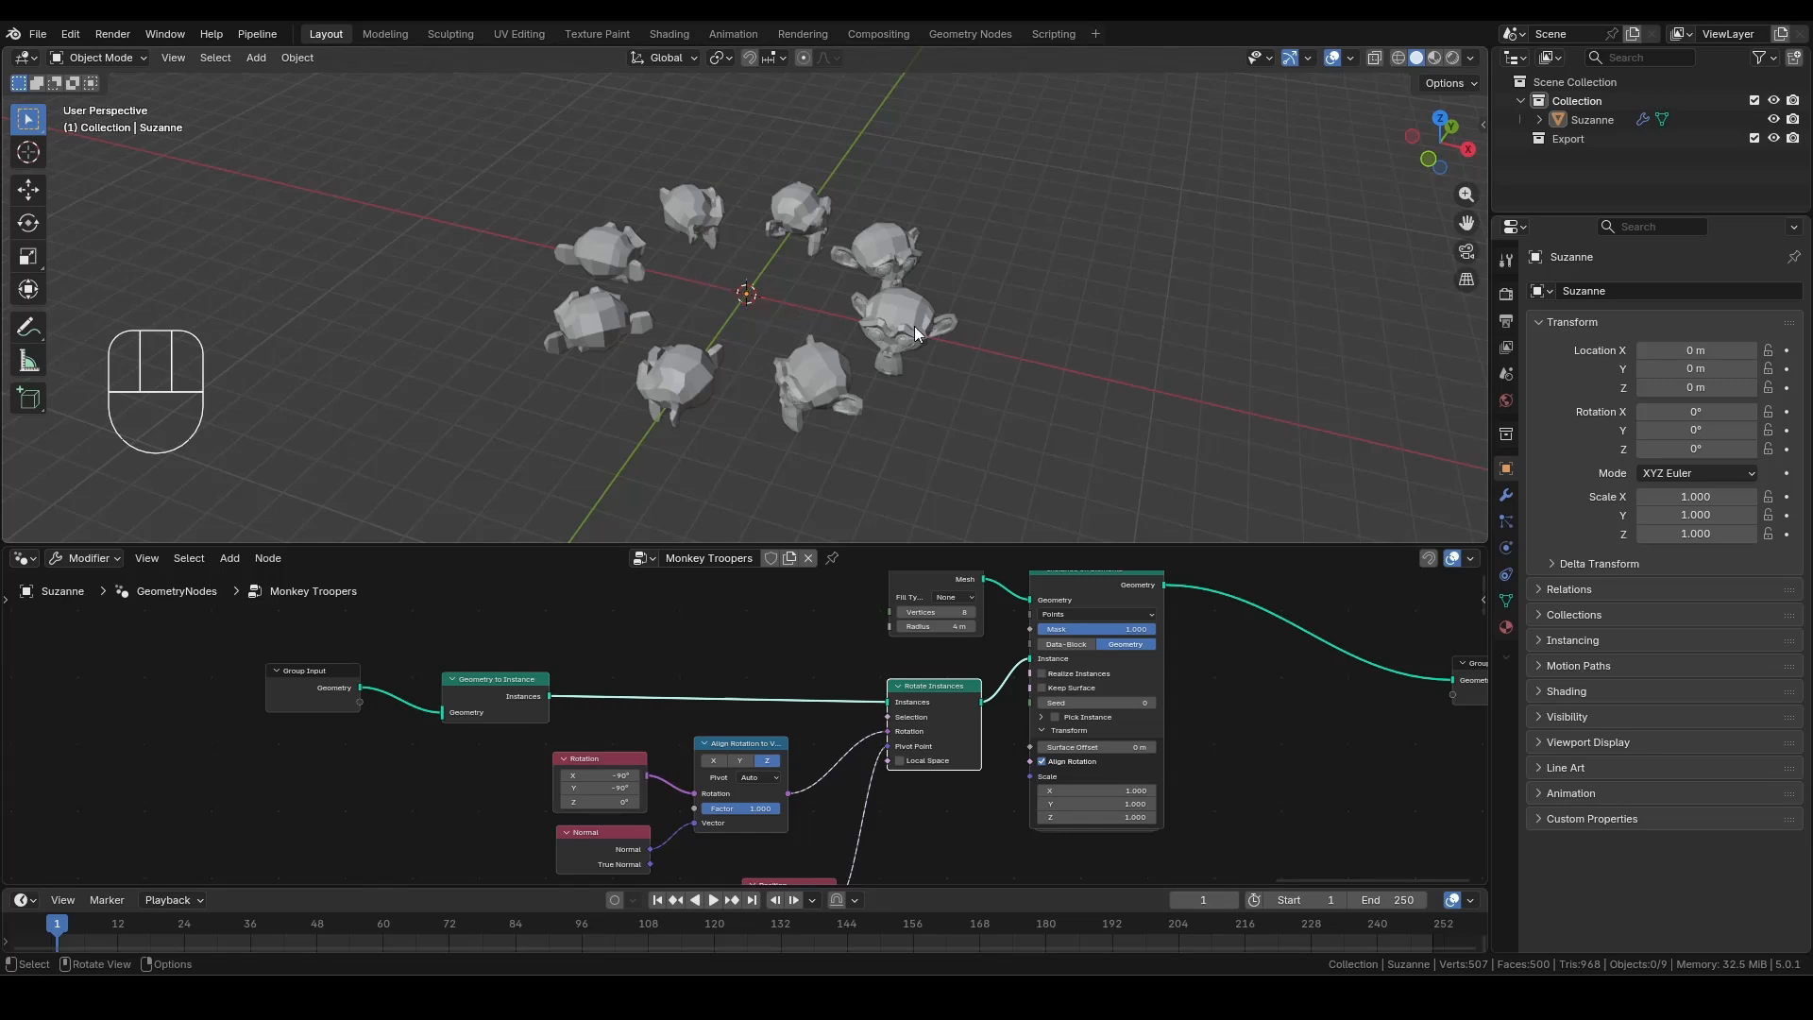
scroll(916, 316, down, 2)
scroll(960, 151, down, 2)
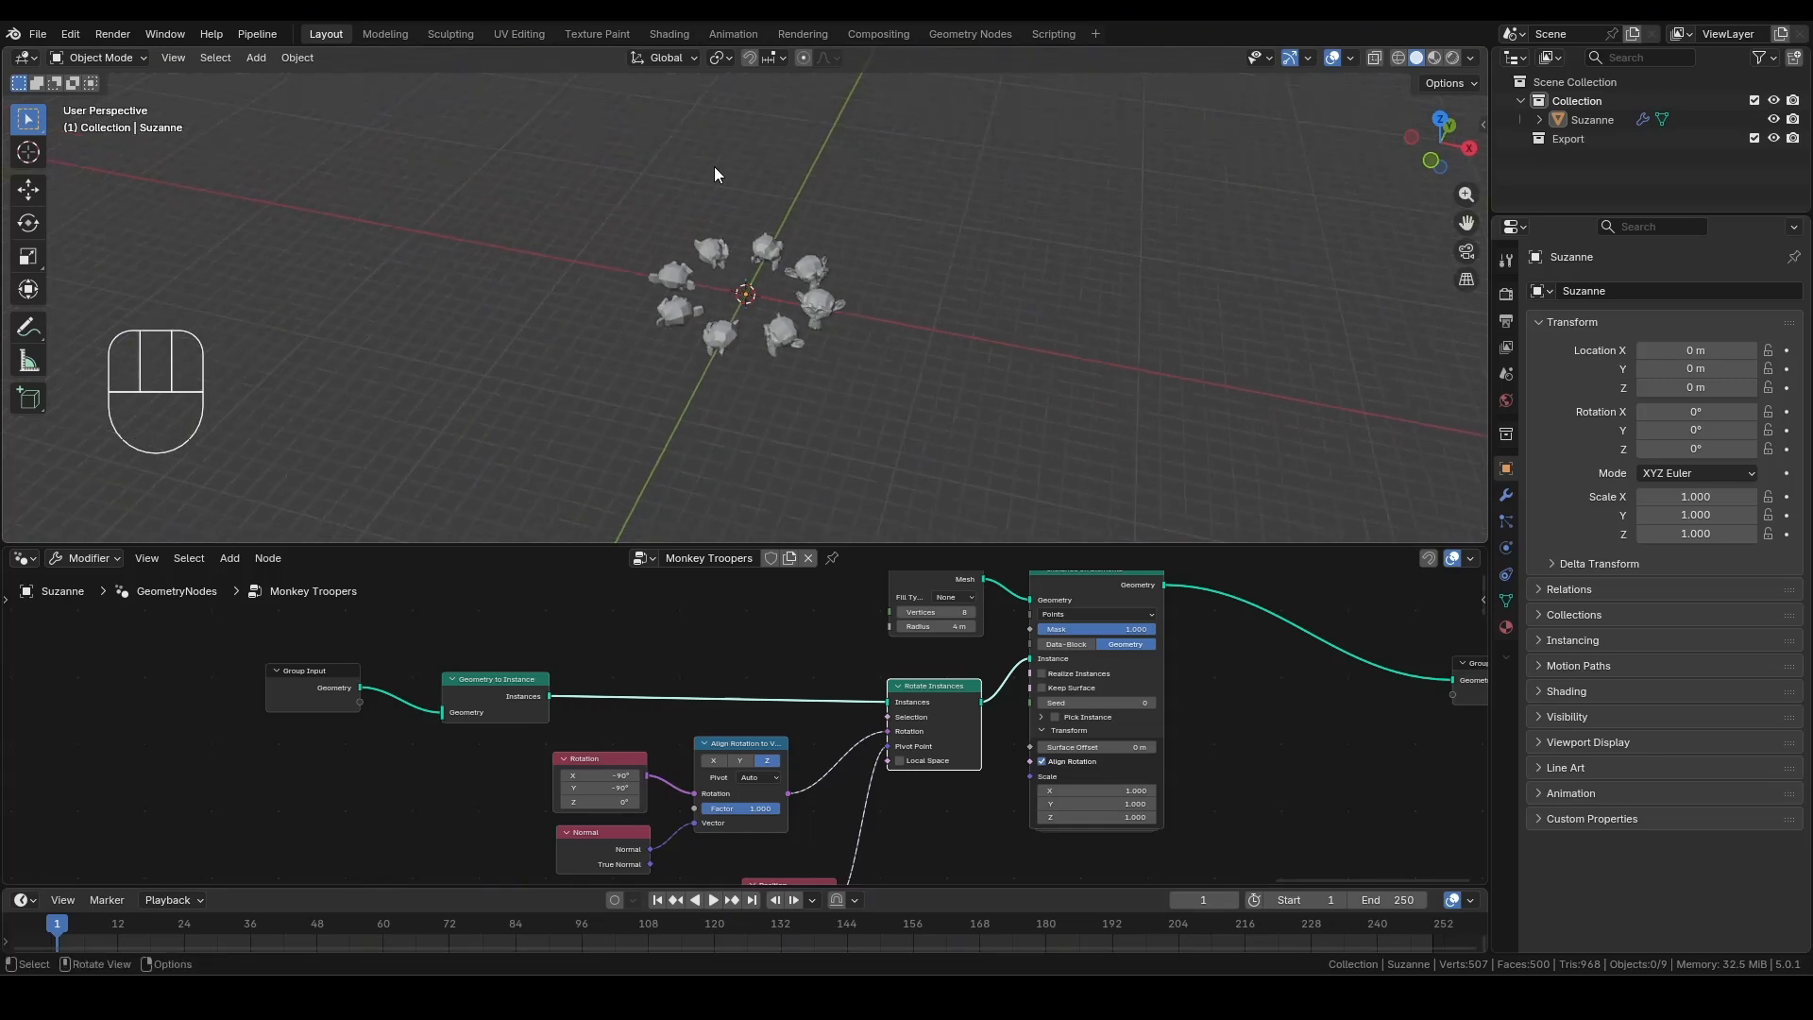
scroll(1018, 699, down, 1)
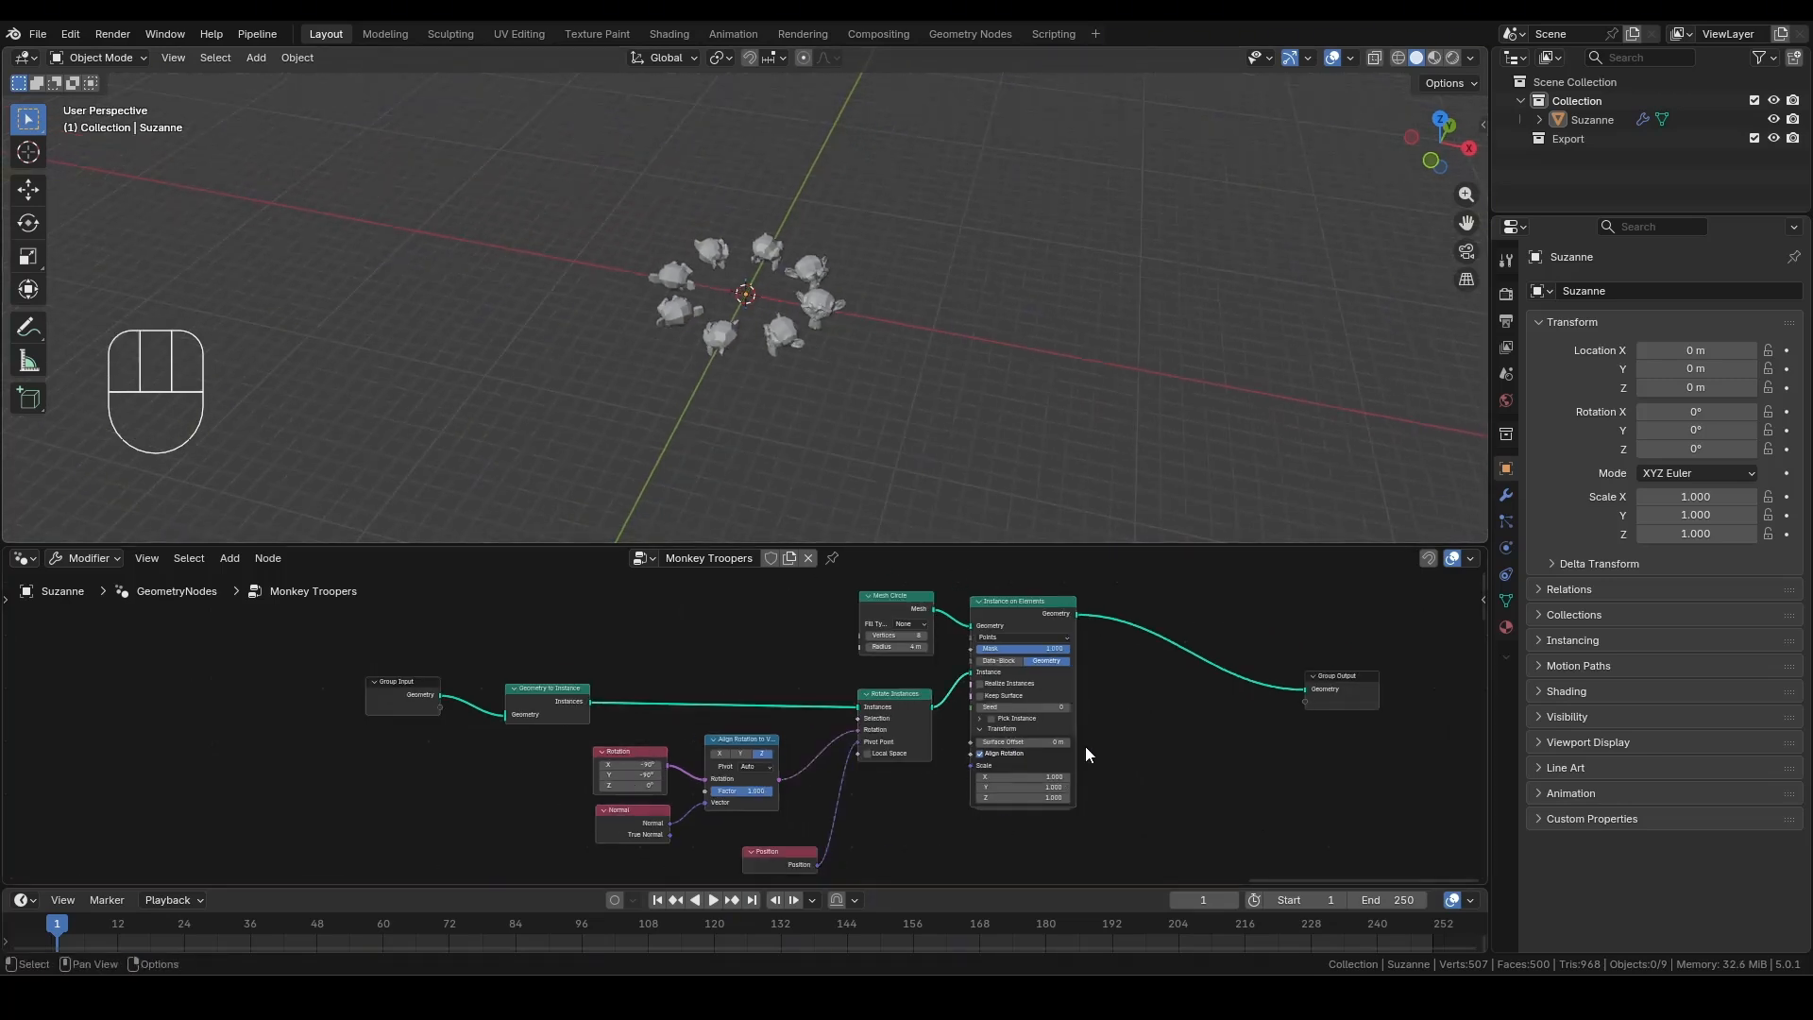
scroll(922, 789, up, 1)
middle_drag(922, 790, 821, 692)
scroll(1068, 700, up, 2)
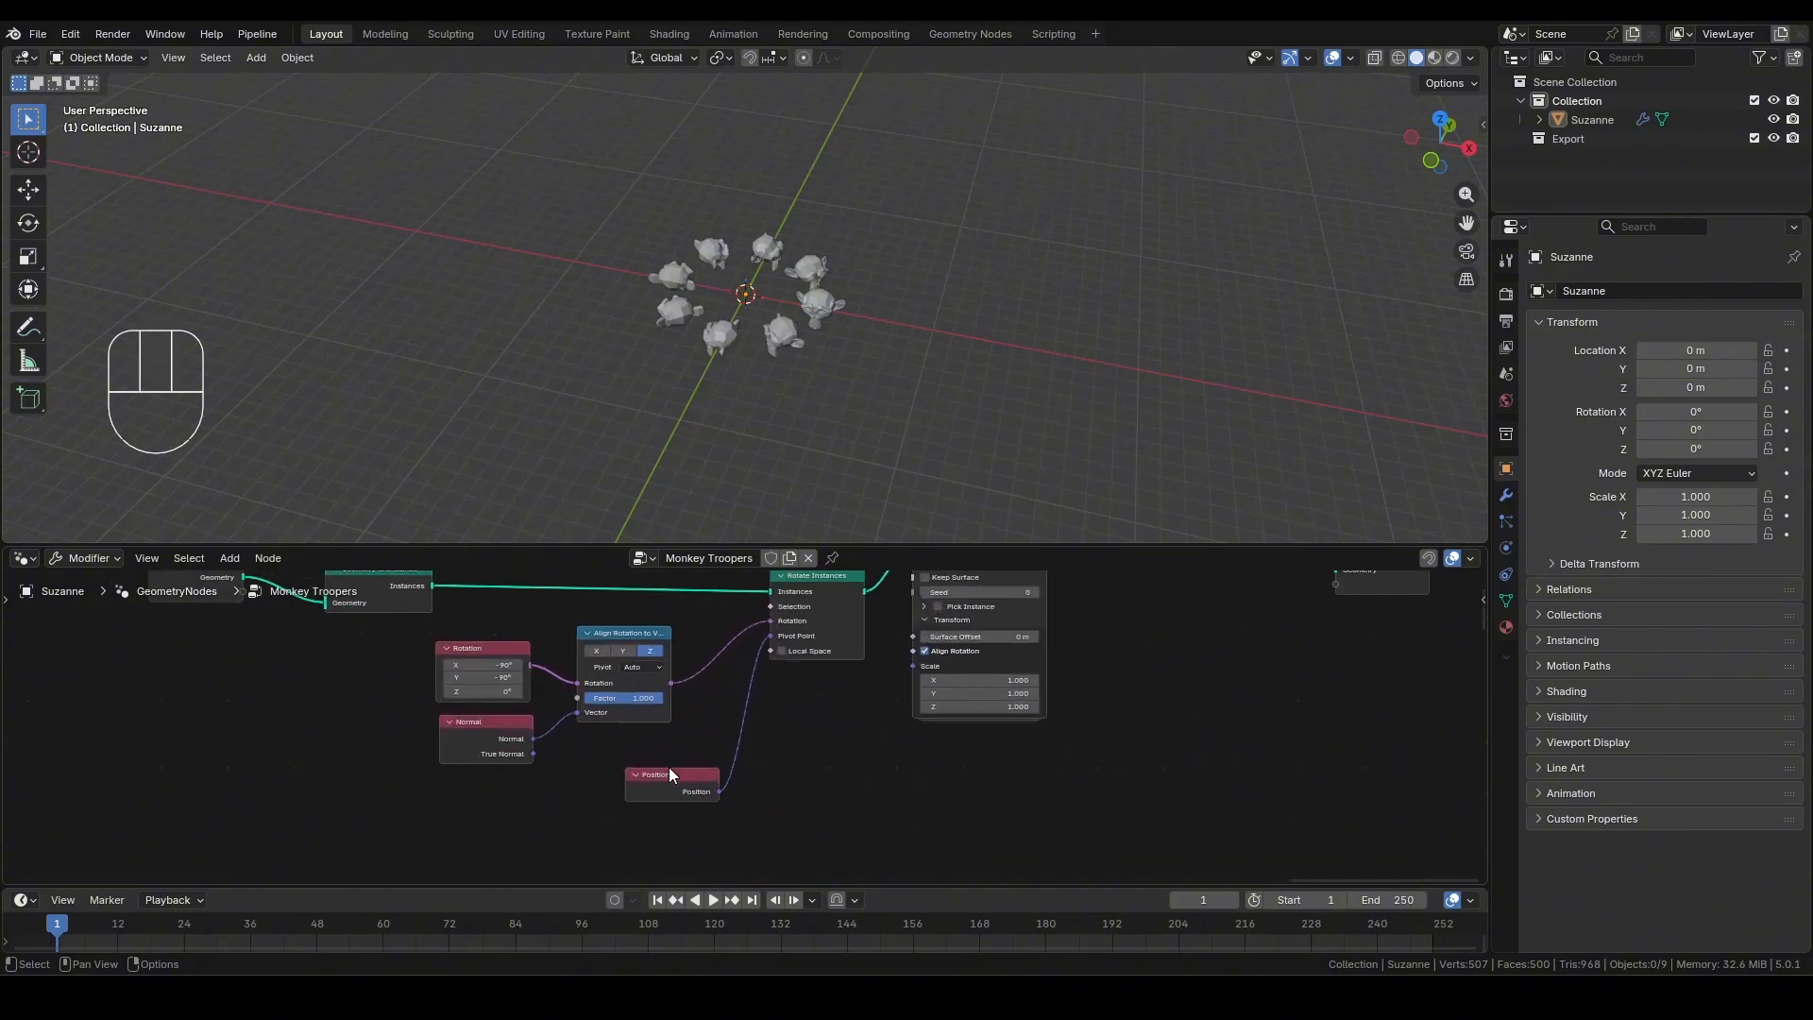
drag(669, 772, 633, 745)
Add a Repeat zone above the Geometry to Instance and Rotate Instances nodes.
middle_drag(1203, 584, 1189, 623)
key(shift+a)
text(repe)
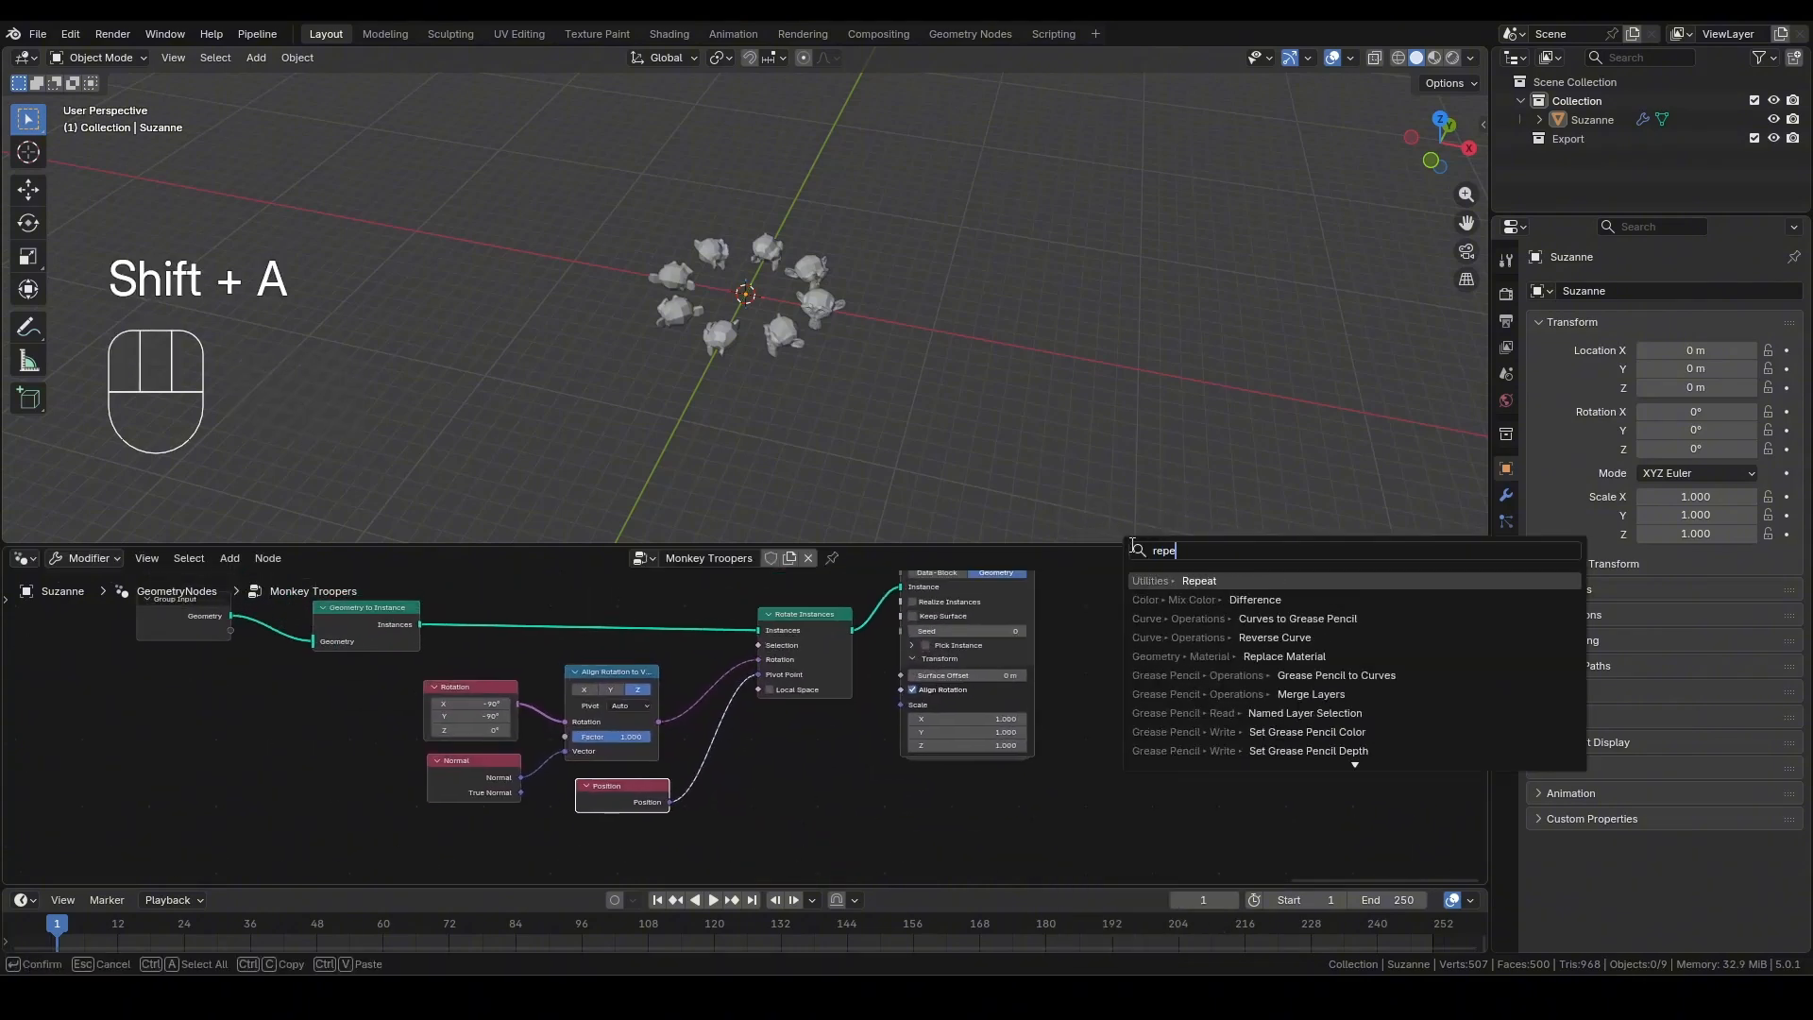
key(Return)
click(519, 674)
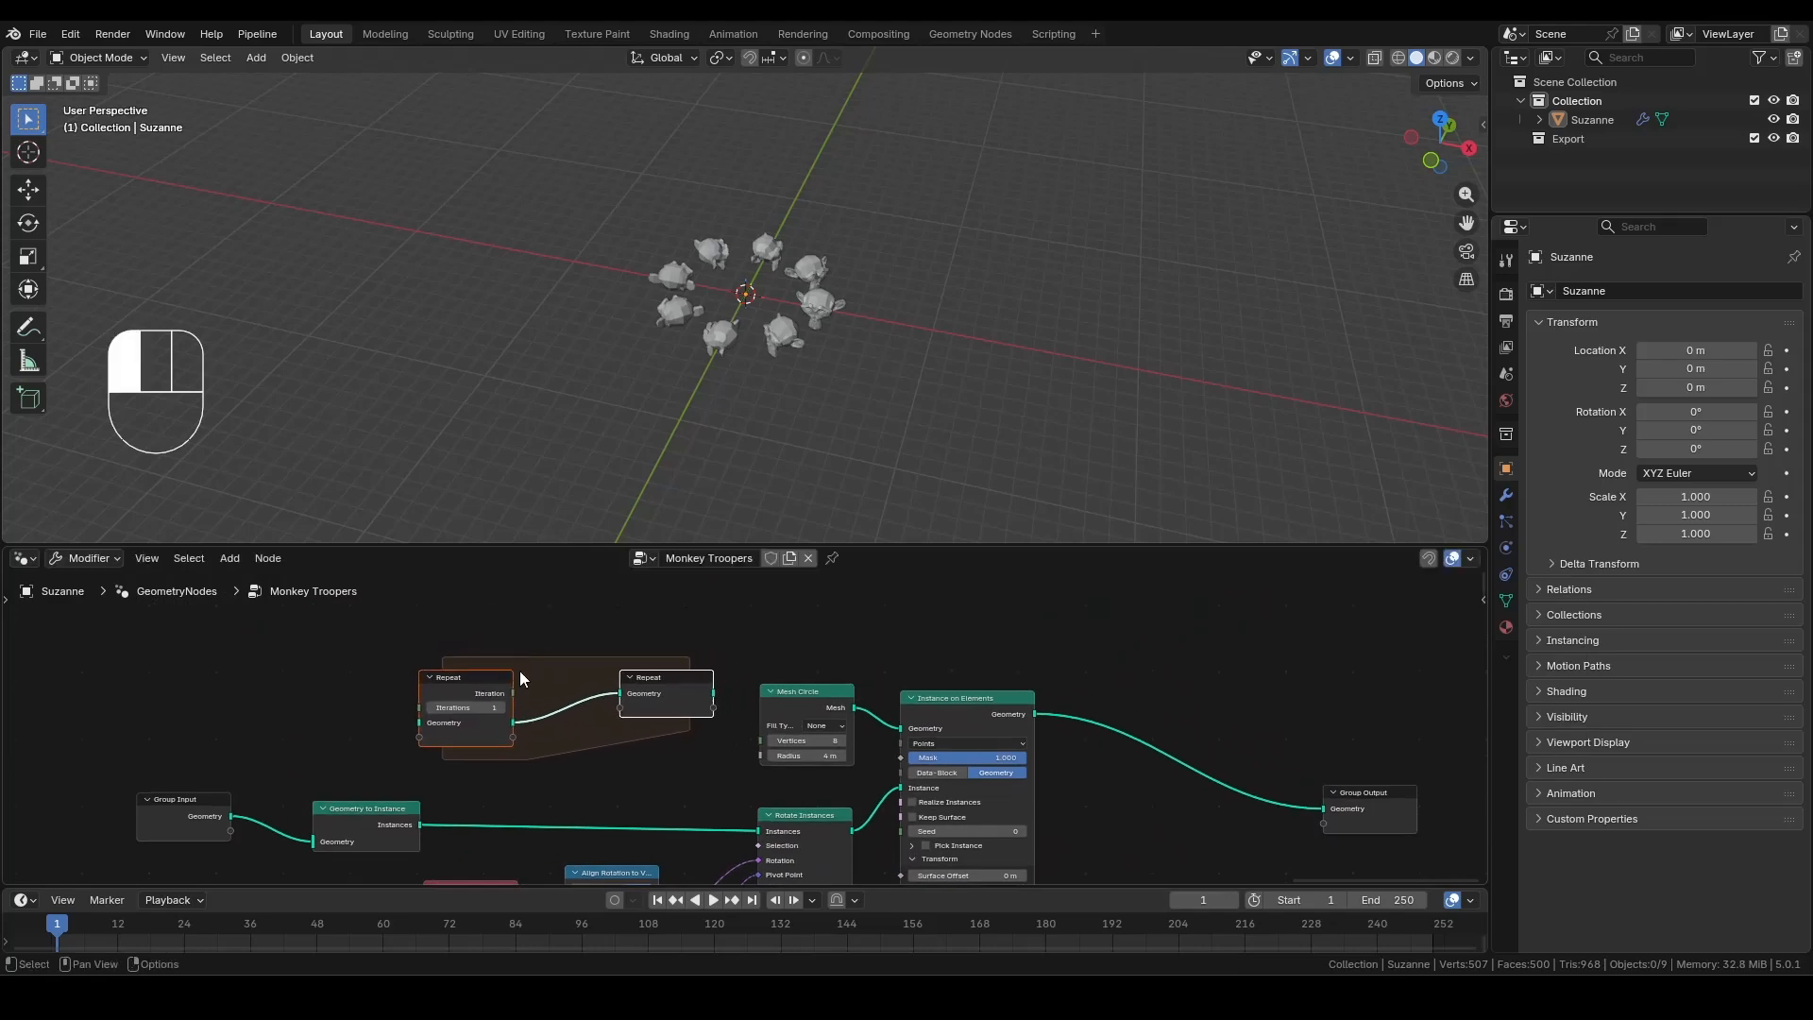
Spread the Repeat zone so it starts after Geometry to Instance and ends between Instance on Elements and Group Output, making room for it.
scroll(472, 694, down, 2)
middle_drag(354, 743, 643, 692)
drag(643, 691, 543, 761)
drag(642, 740, 459, 756)
scroll(751, 718, up, 2)
drag(741, 624, 637, 703)
drag(958, 637, 1321, 737)
middle_drag(600, 735, 706, 720)
scroll(705, 720, up, 2)
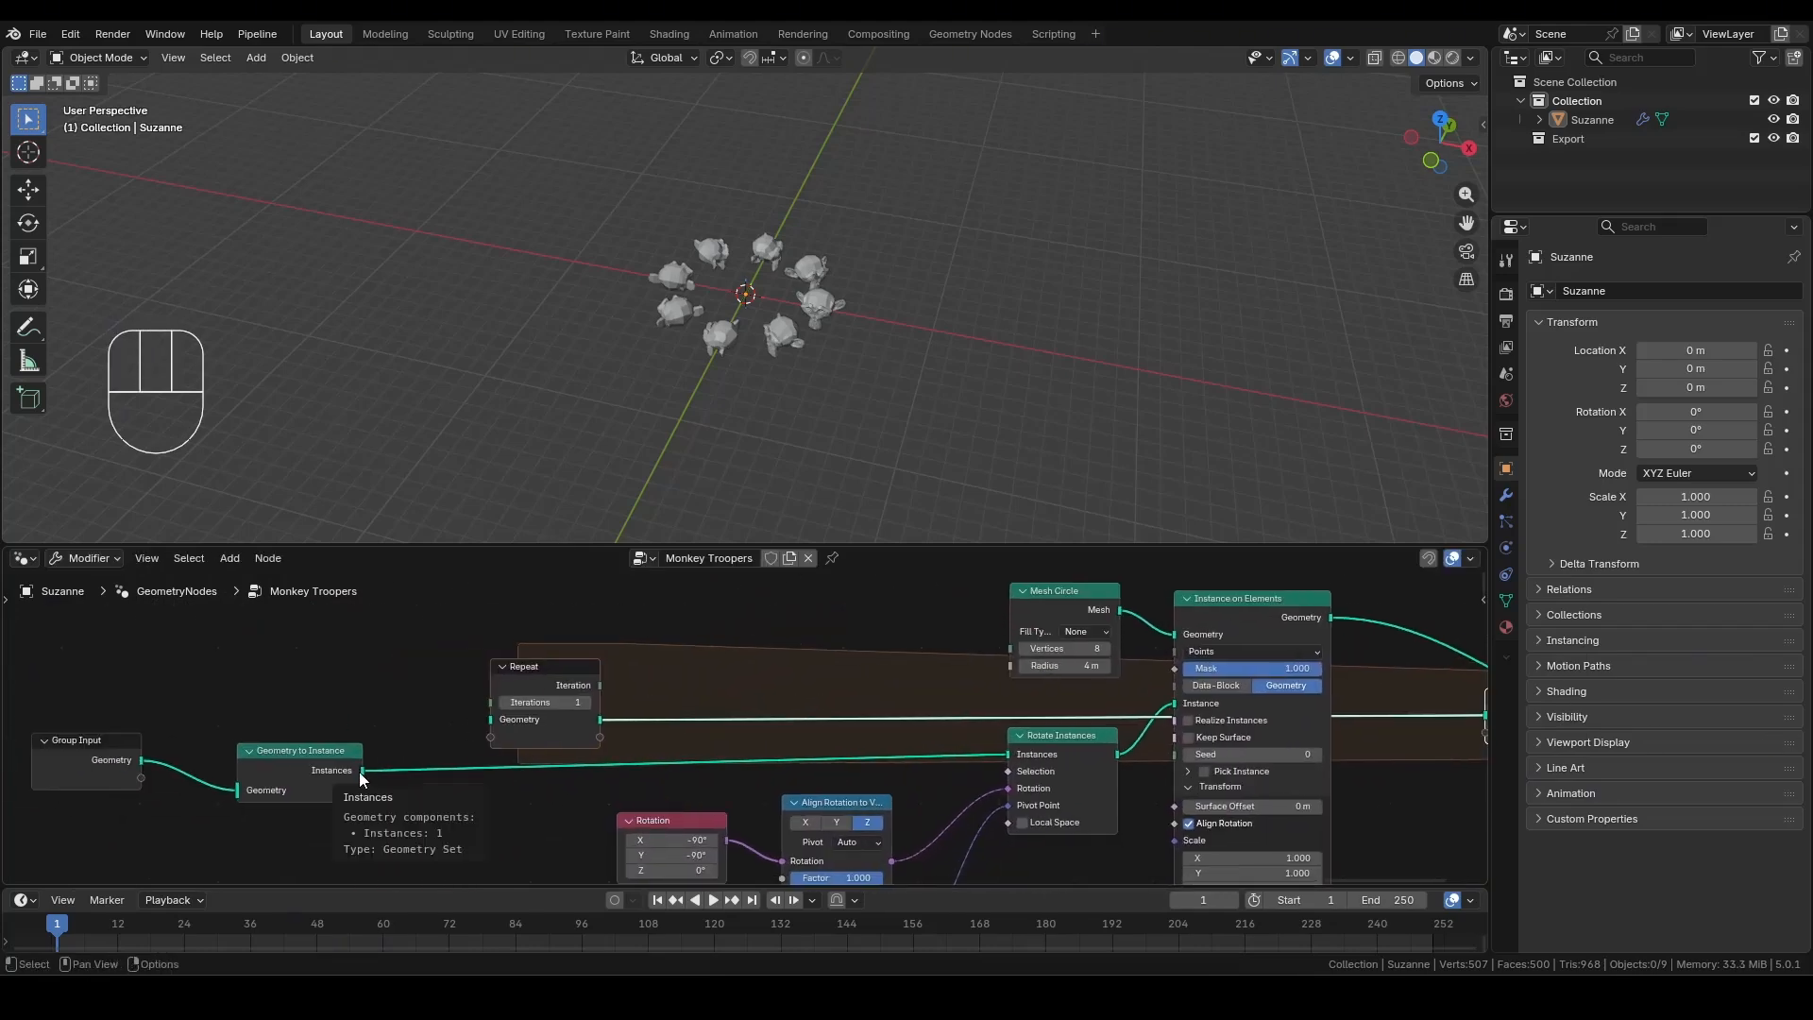
Route the Geometry to Instance output through a new Instances item on the Repeat zone into Rotate Instances.
drag(364, 771, 490, 737)
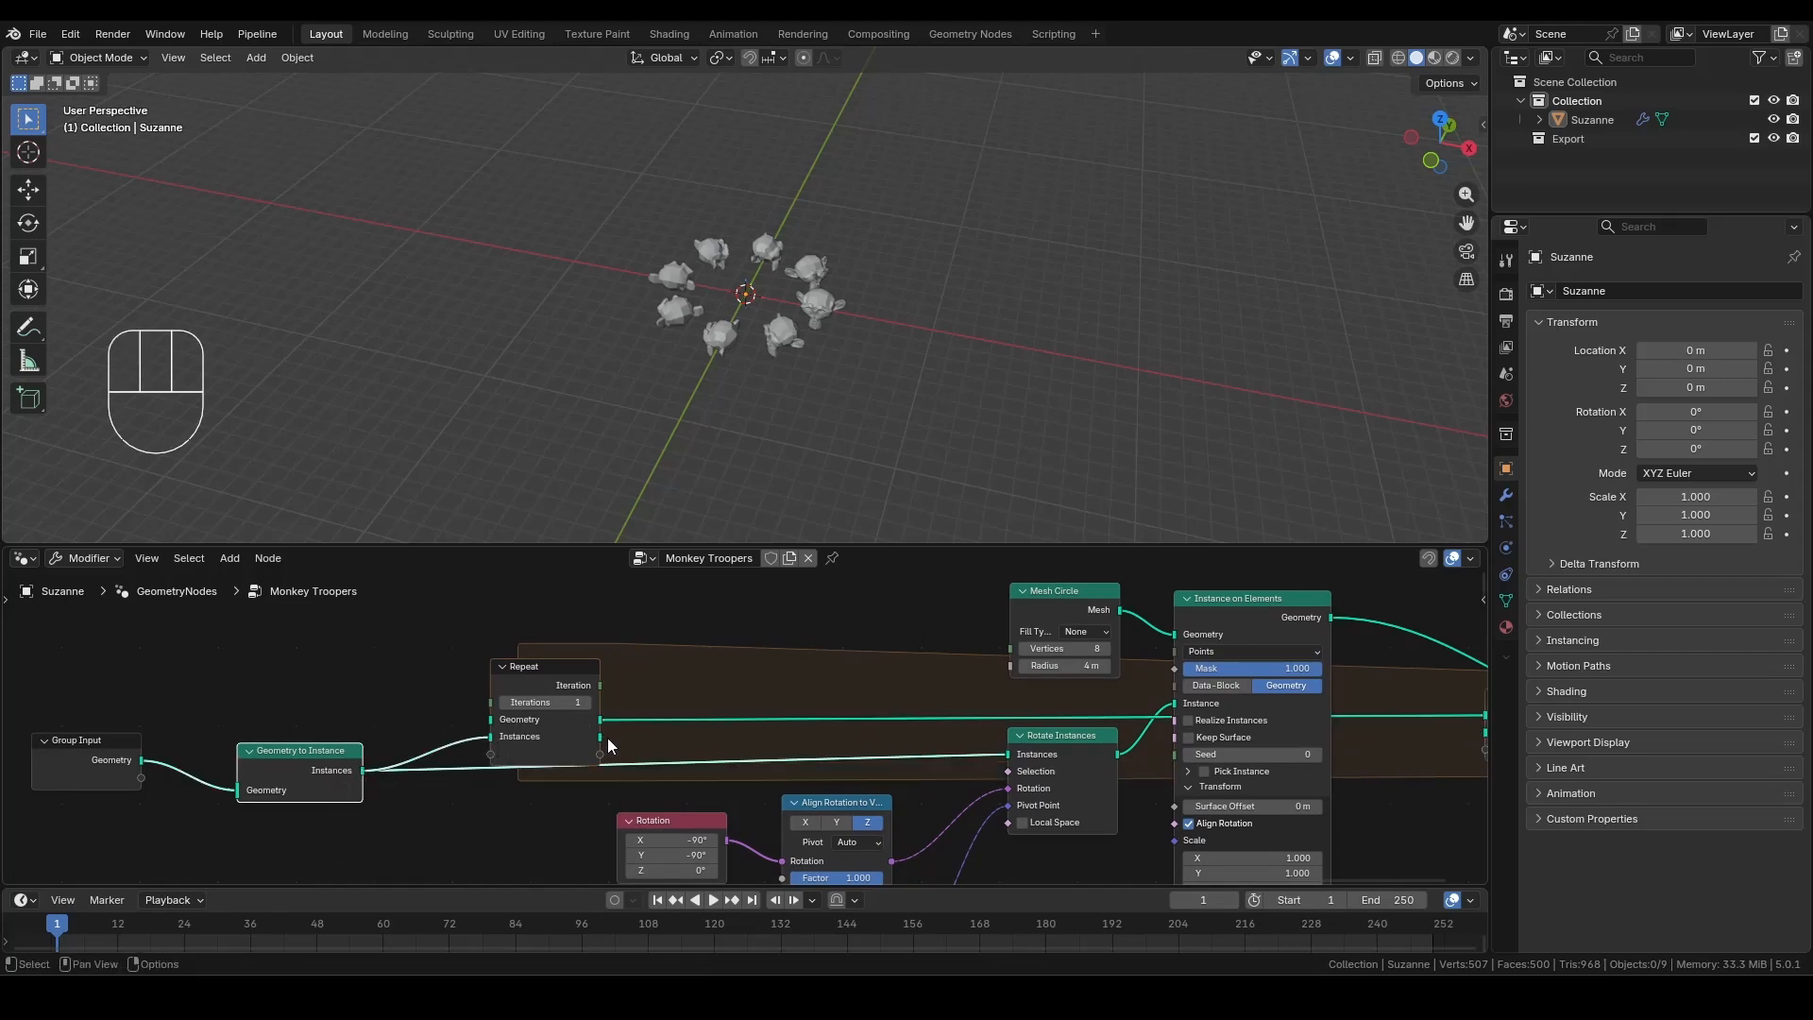
drag(601, 738, 1007, 754)
middle_drag(1265, 710, 921, 741)
scroll(930, 740, down, 2)
scroll(1136, 744, up, 1)
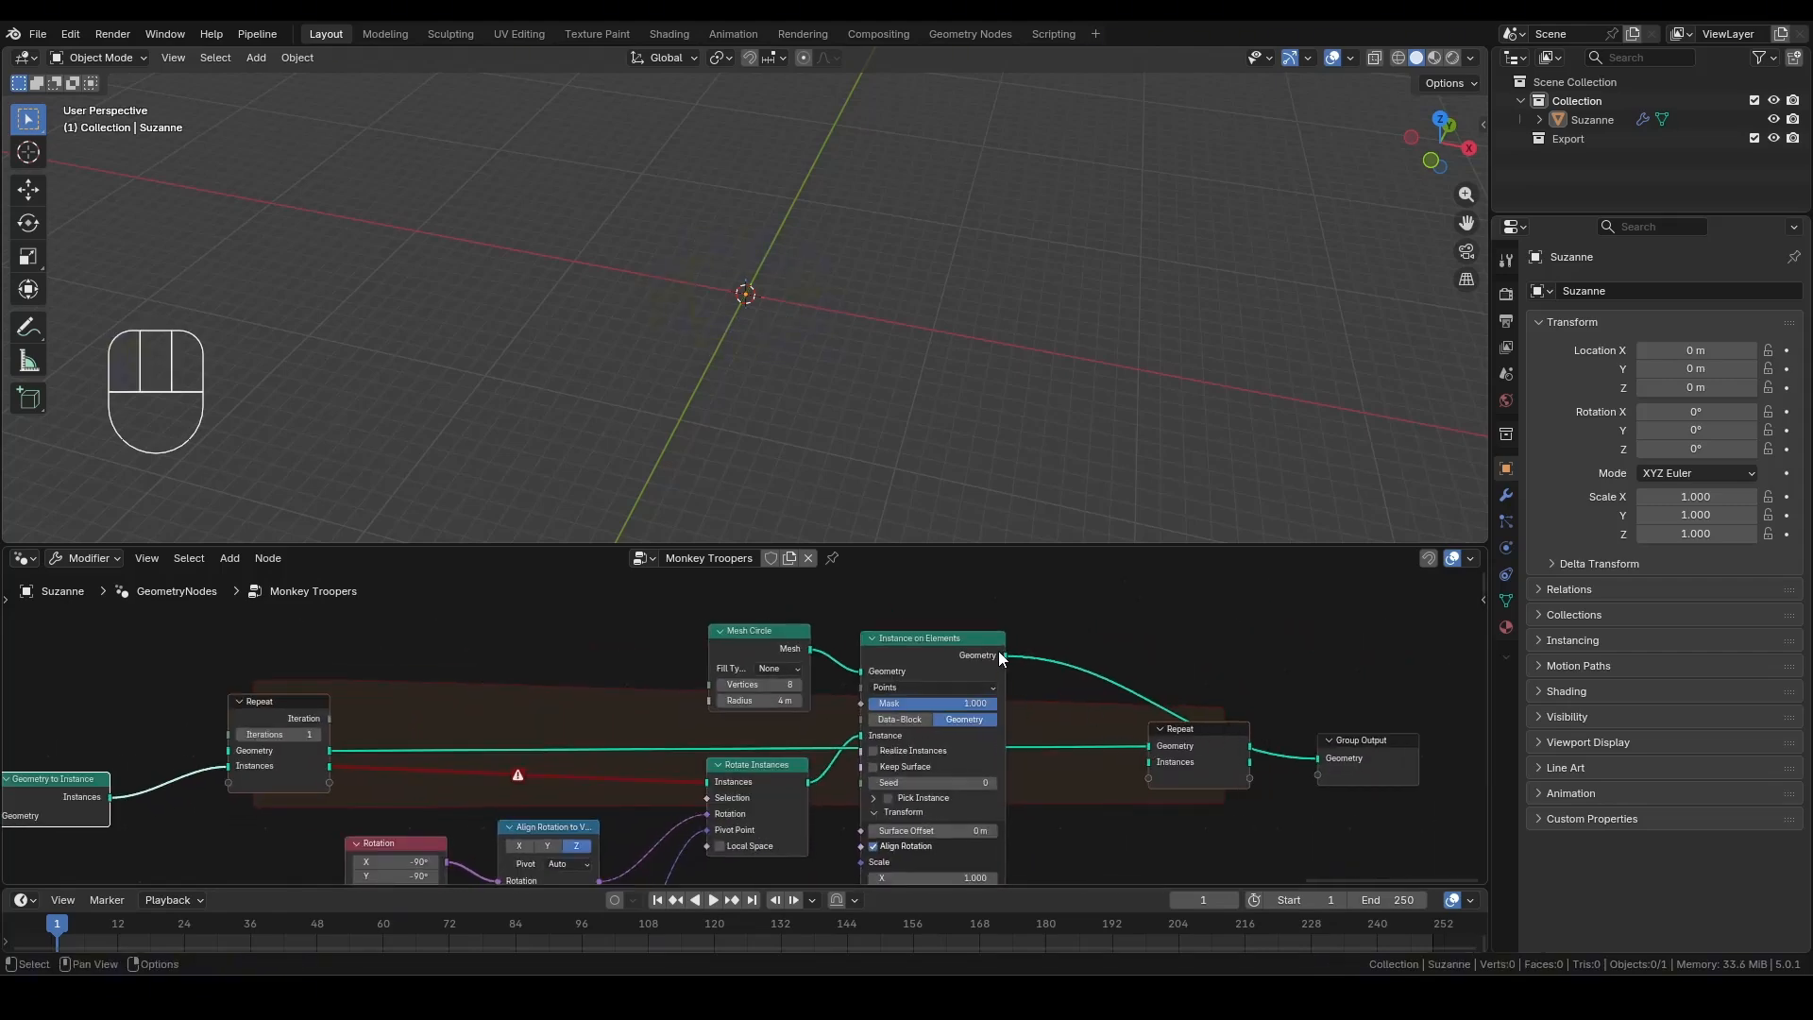
Connect the Instance on Elements output to the Geometry input of the Repeat zone's end node.
drag(1004, 656, 1317, 760)
scroll(1067, 661, down, 1)
middle_drag(1059, 663, 1197, 661)
scroll(944, 690, up, 1)
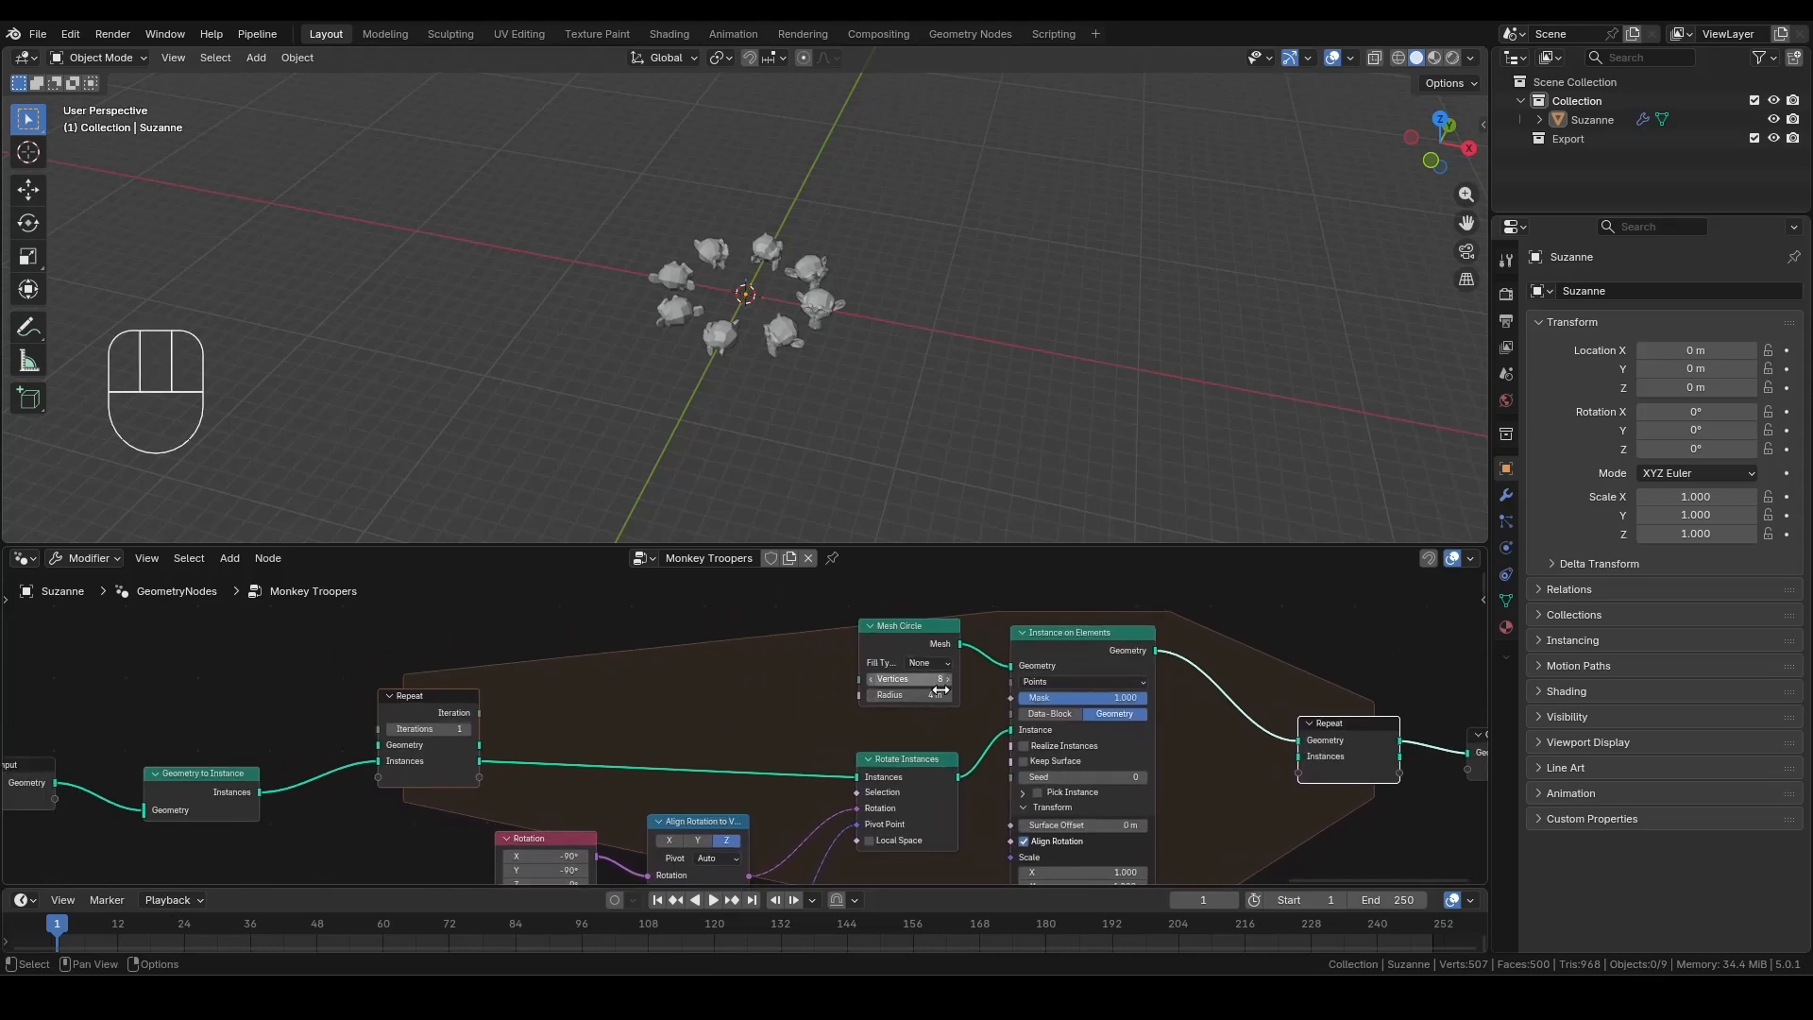
middle_drag(751, 677, 771, 699)
scroll(770, 699, up, 2)
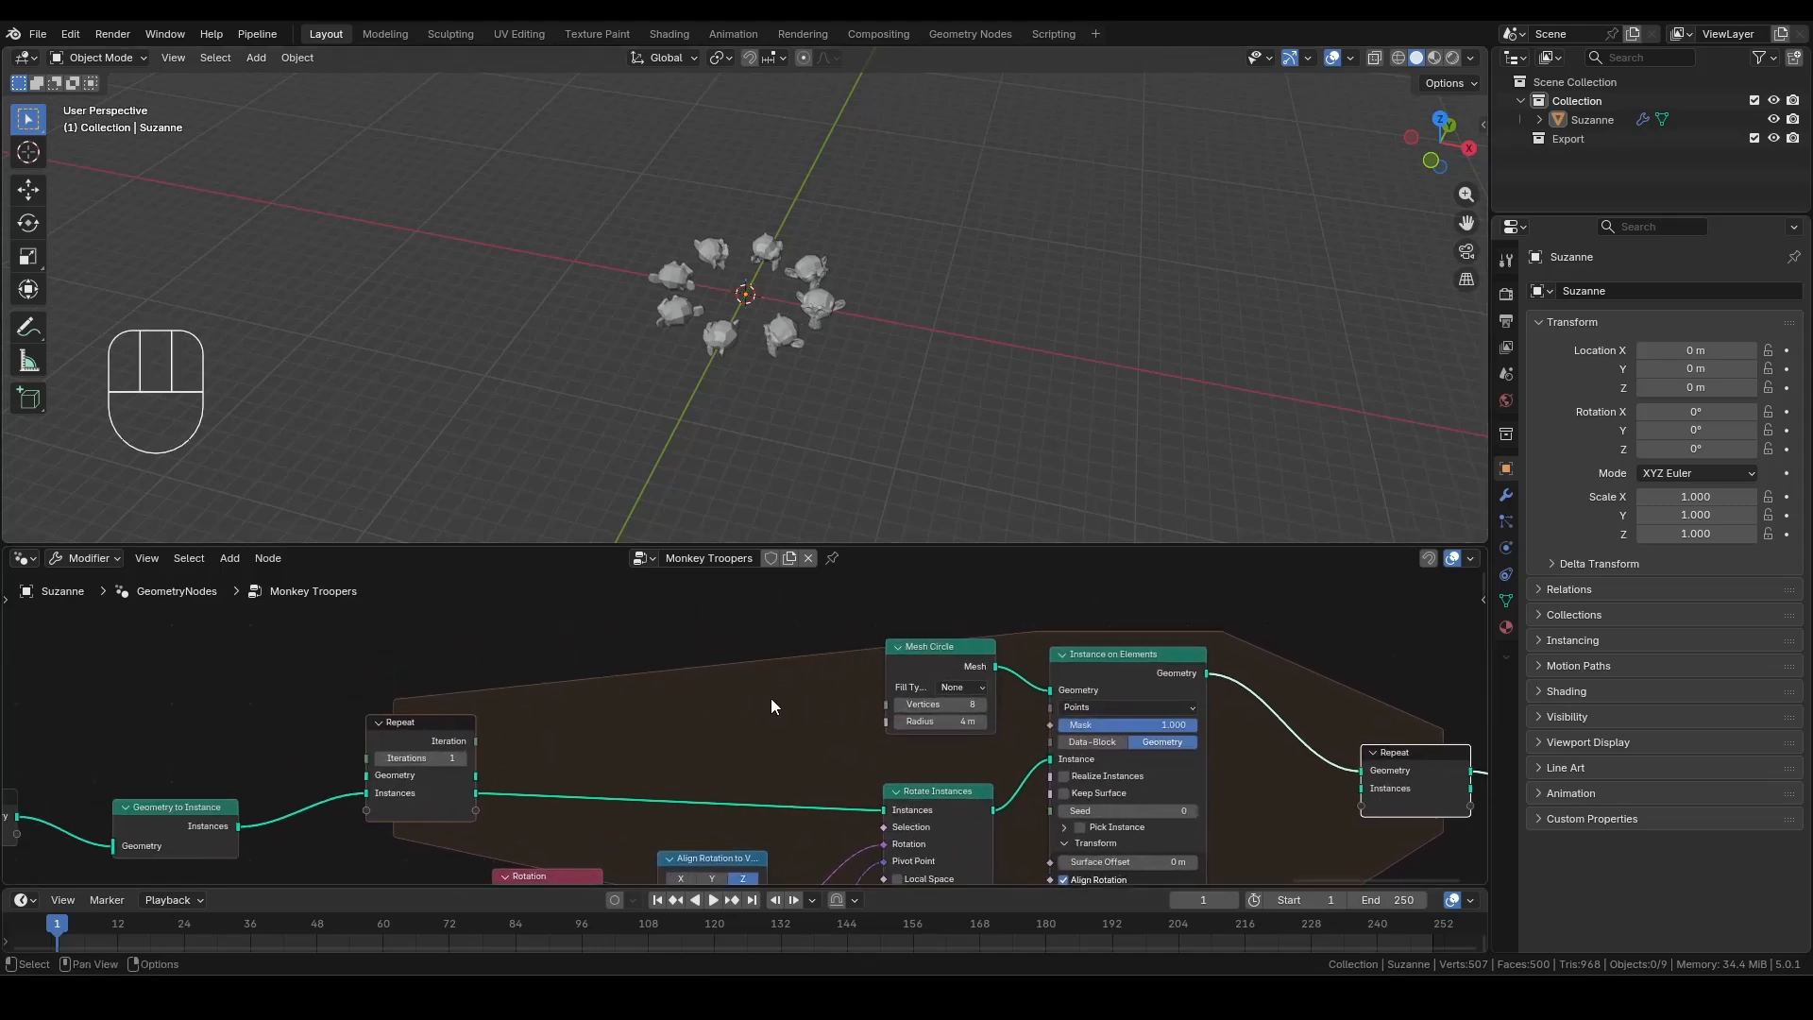
Attach an Add math node to the Repeat zone's Iteration output and set its value to 1.
drag(452, 741, 532, 702)
text(add)
key(Return)
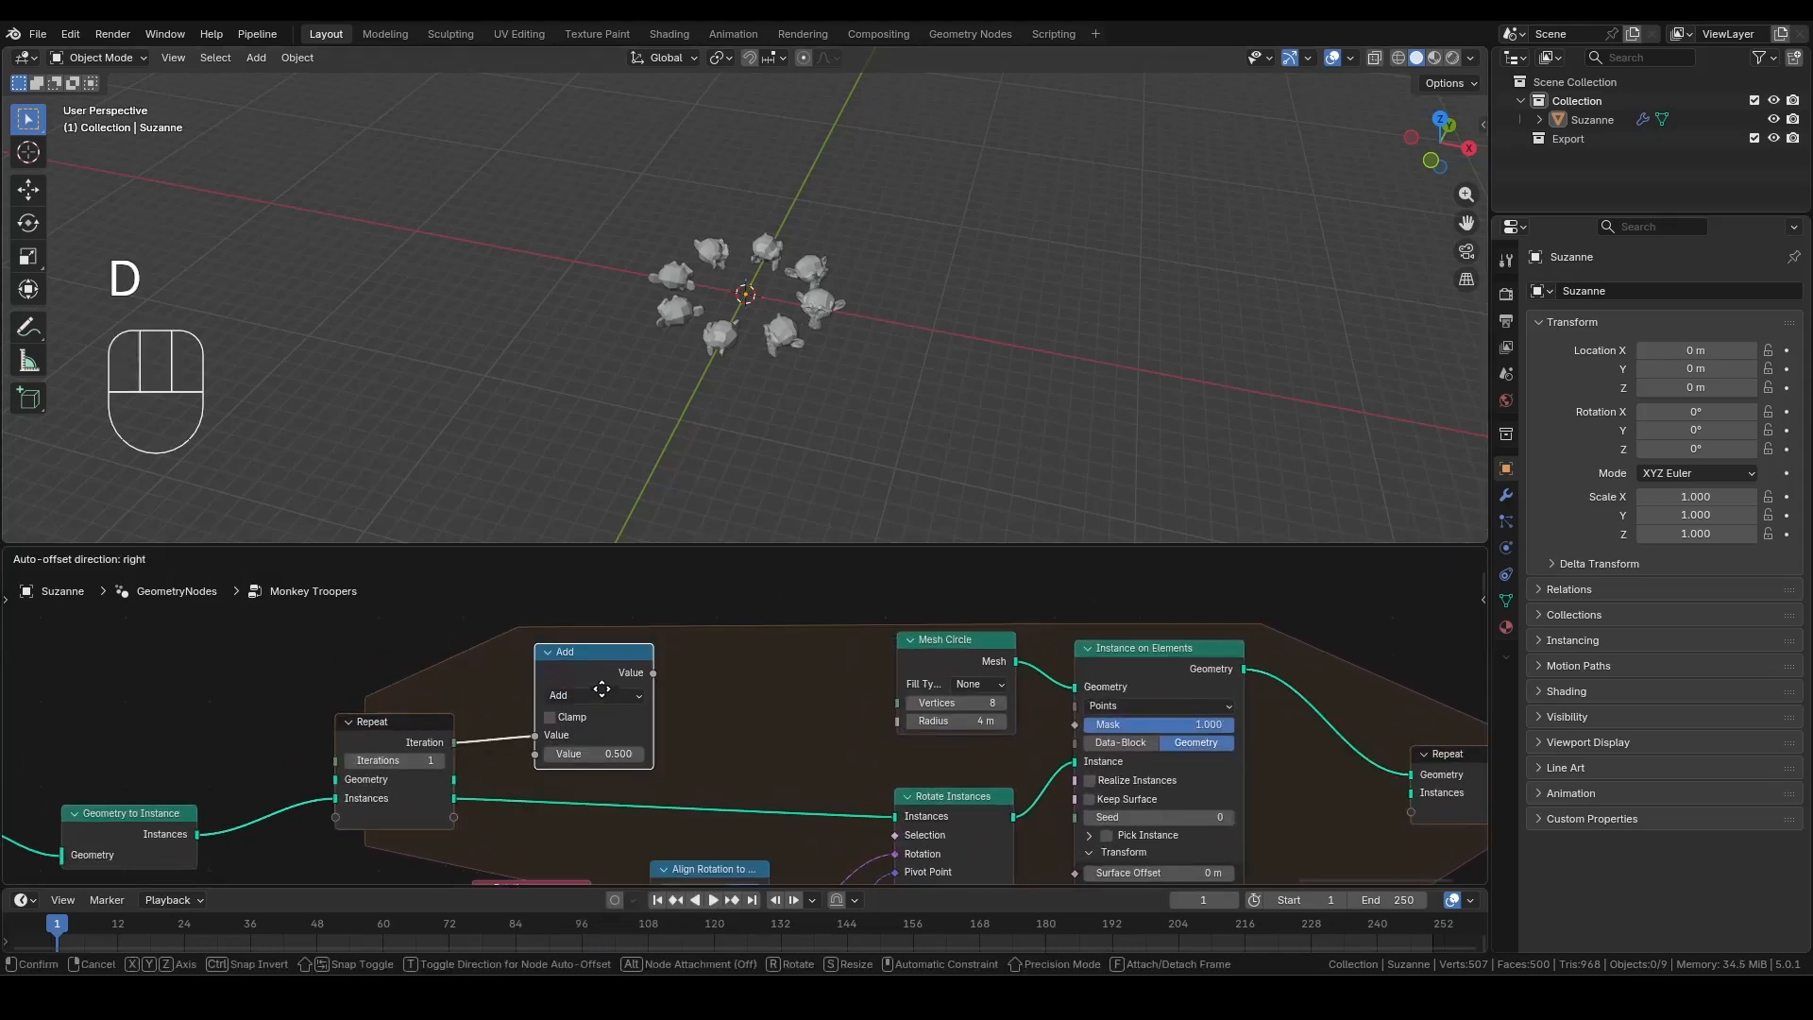
click(640, 649)
double_click(638, 715)
text(1)
key(Return)
Attach a Multiply node to the Add result with a multiplier of 8.
drag(648, 620, 746, 619)
text(multipl)
key(Return)
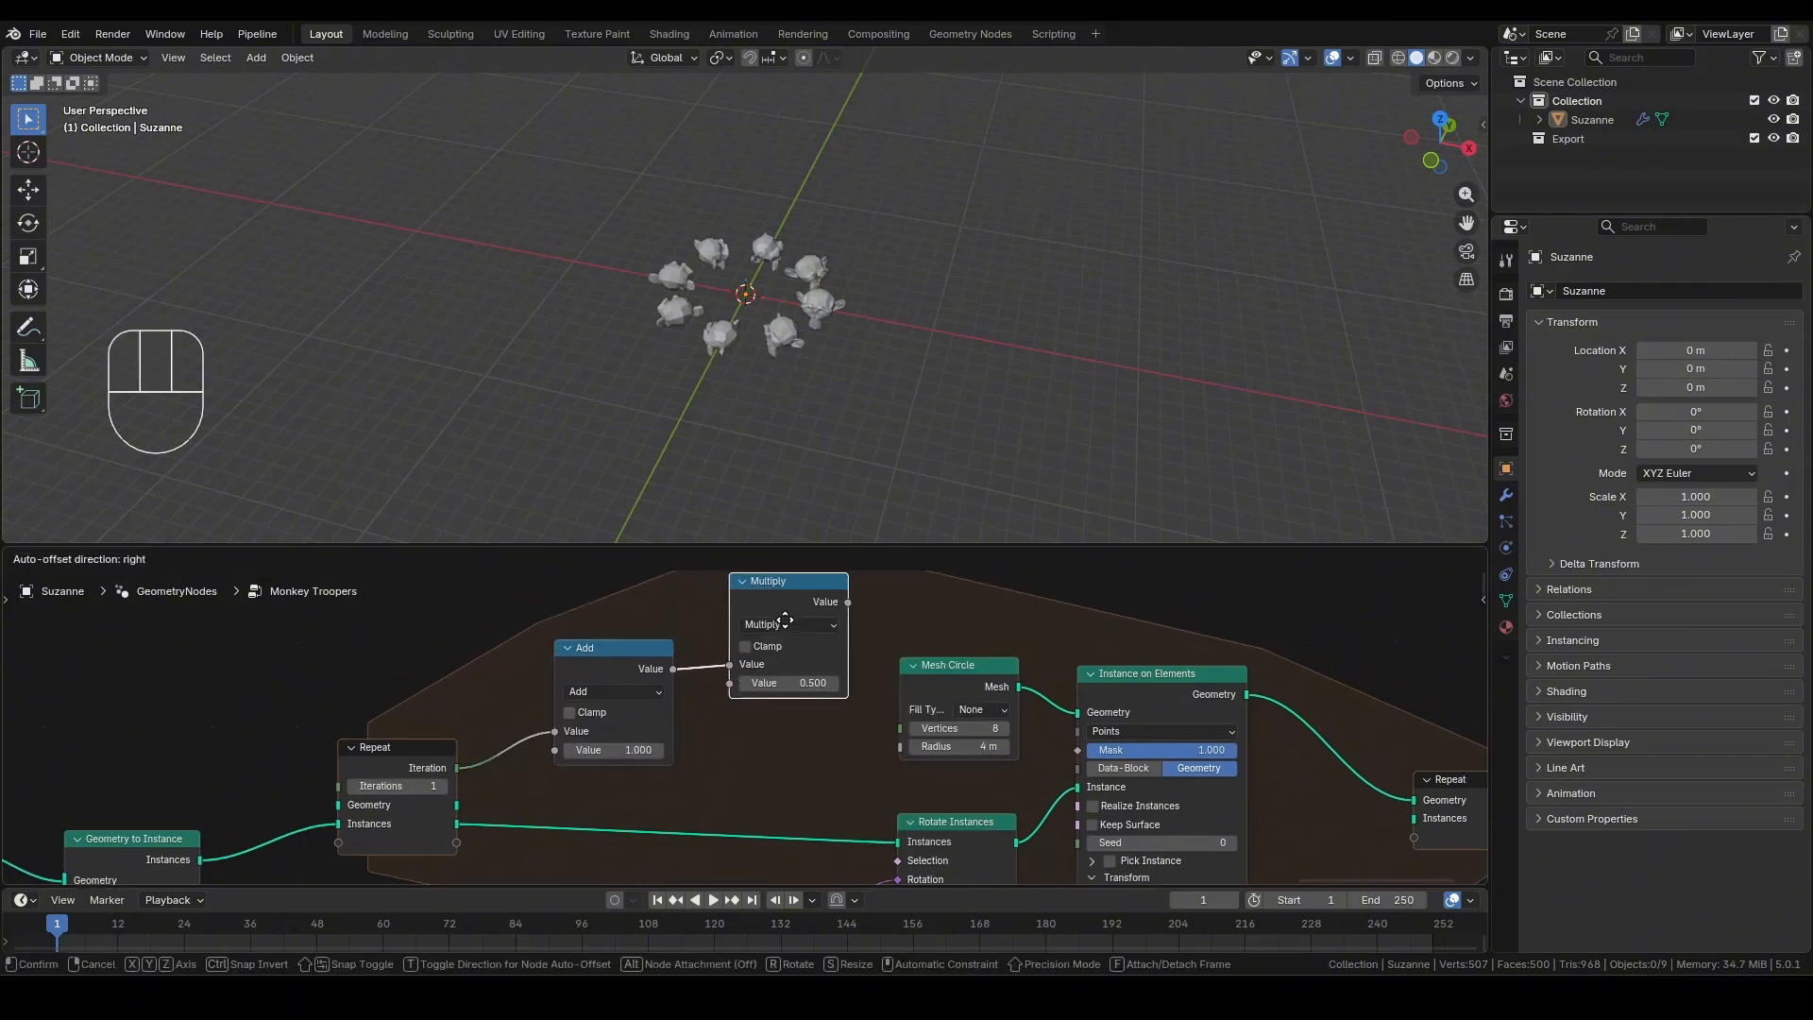
click(784, 625)
click(818, 680)
text(8)
key(Return)
Duplicate the Multiply node below the original, set its multiplier to 4 and feed it the Add result.
key(shift+d)
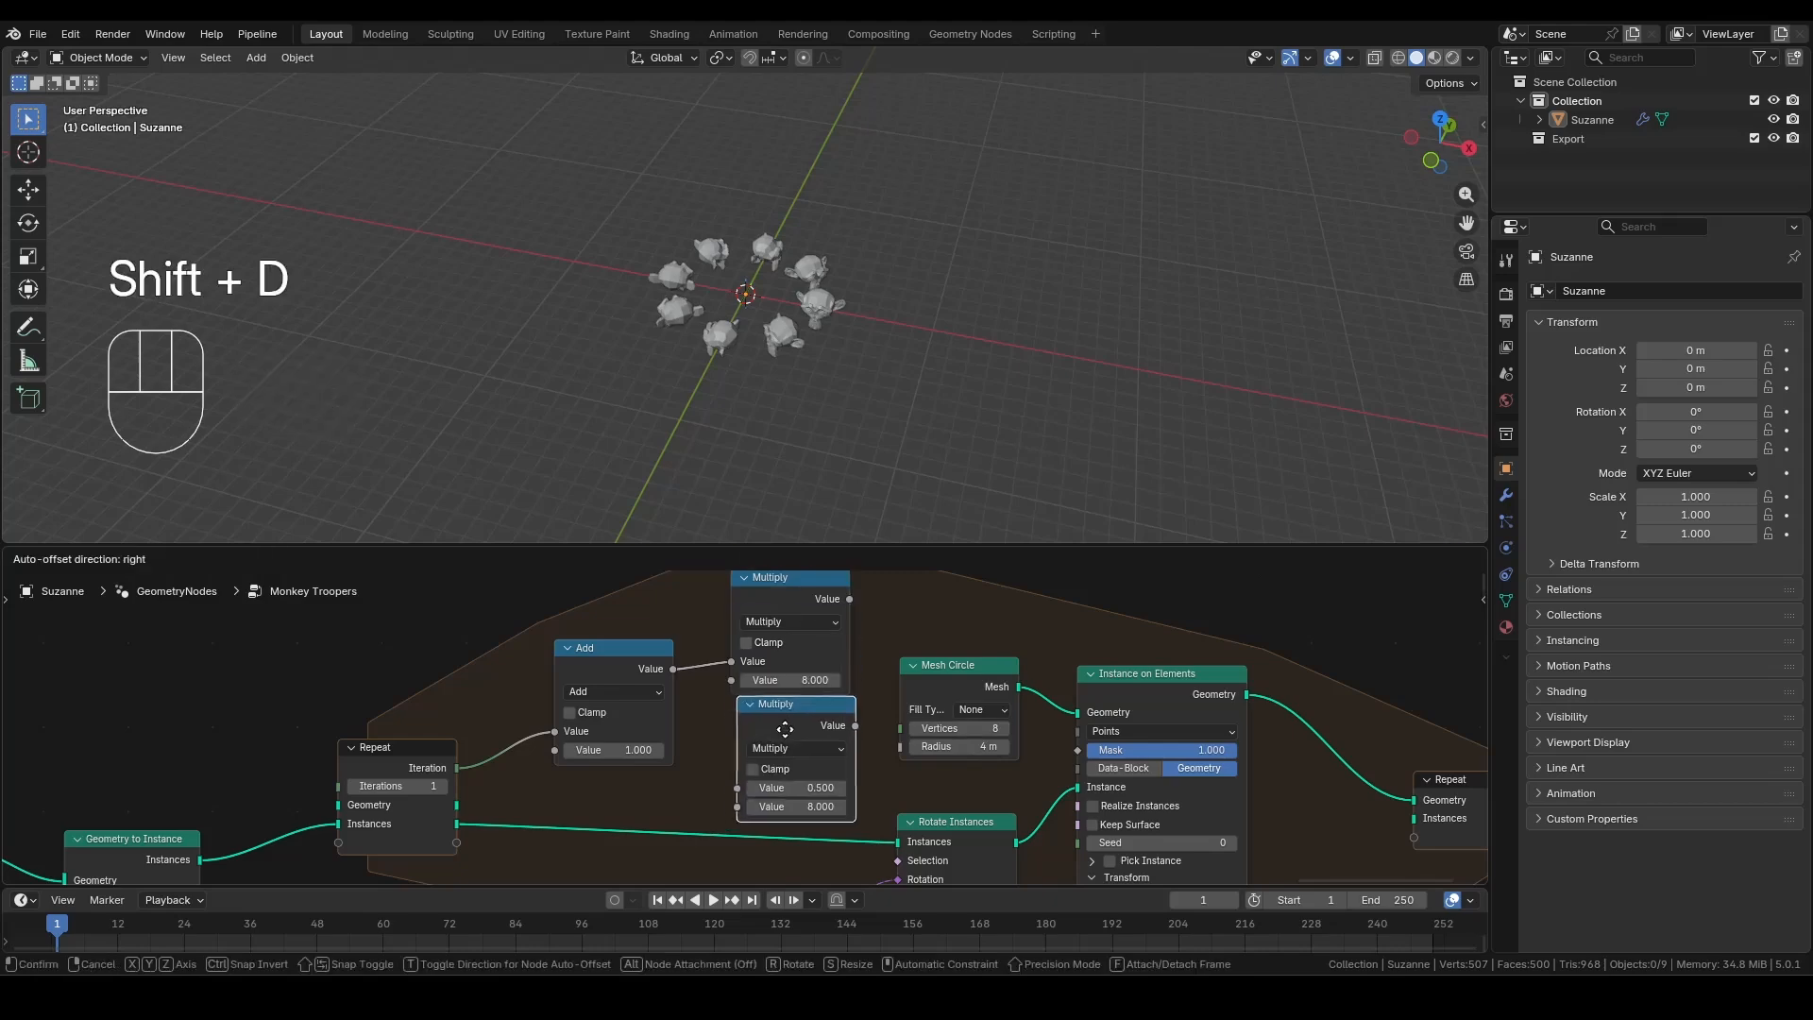
click(899, 757)
click(802, 811)
text(4)
key(Return)
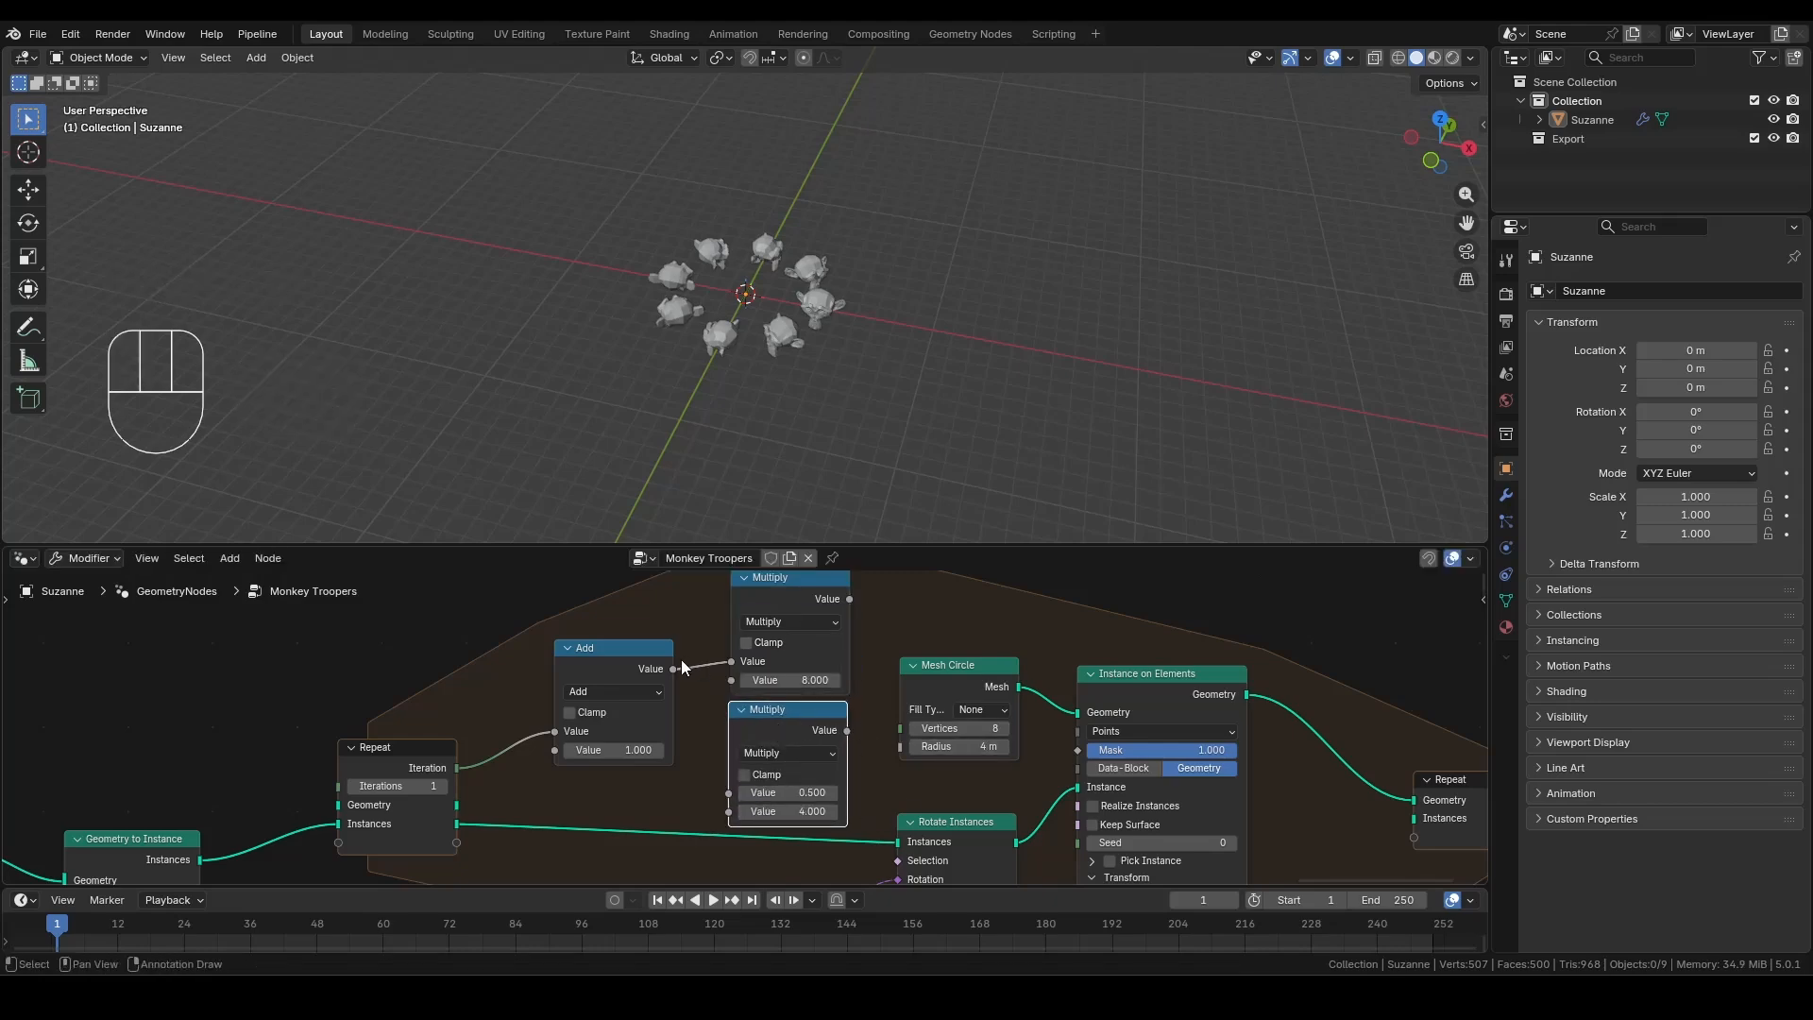
drag(672, 669, 729, 792)
Connect the times-8 result to Mesh Circle's Vertices and the times-4 result to its Radius.
drag(850, 599, 907, 738)
drag(847, 731, 902, 746)
key(Home)
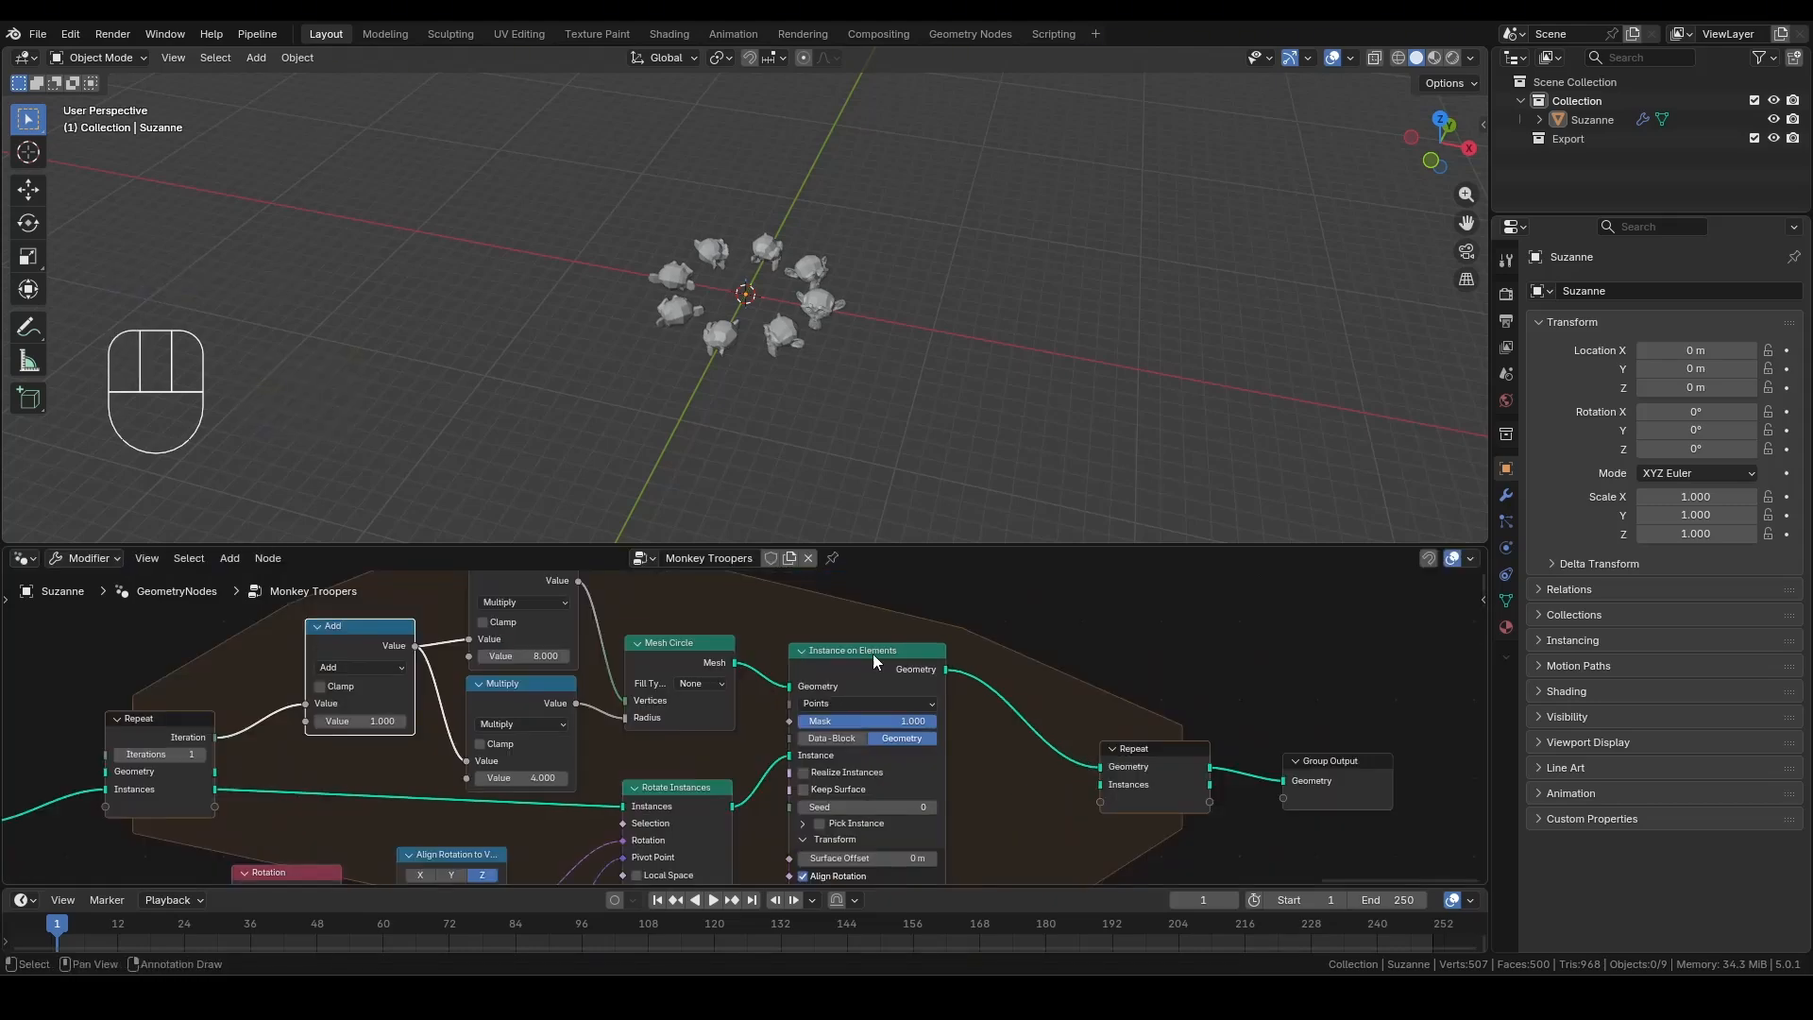
Insert Join Geometry before the Repeat zone's end, merge the zone's incoming Geometry into it, and pass Instances straight through to the end node.
key(shift+a)
text(join)
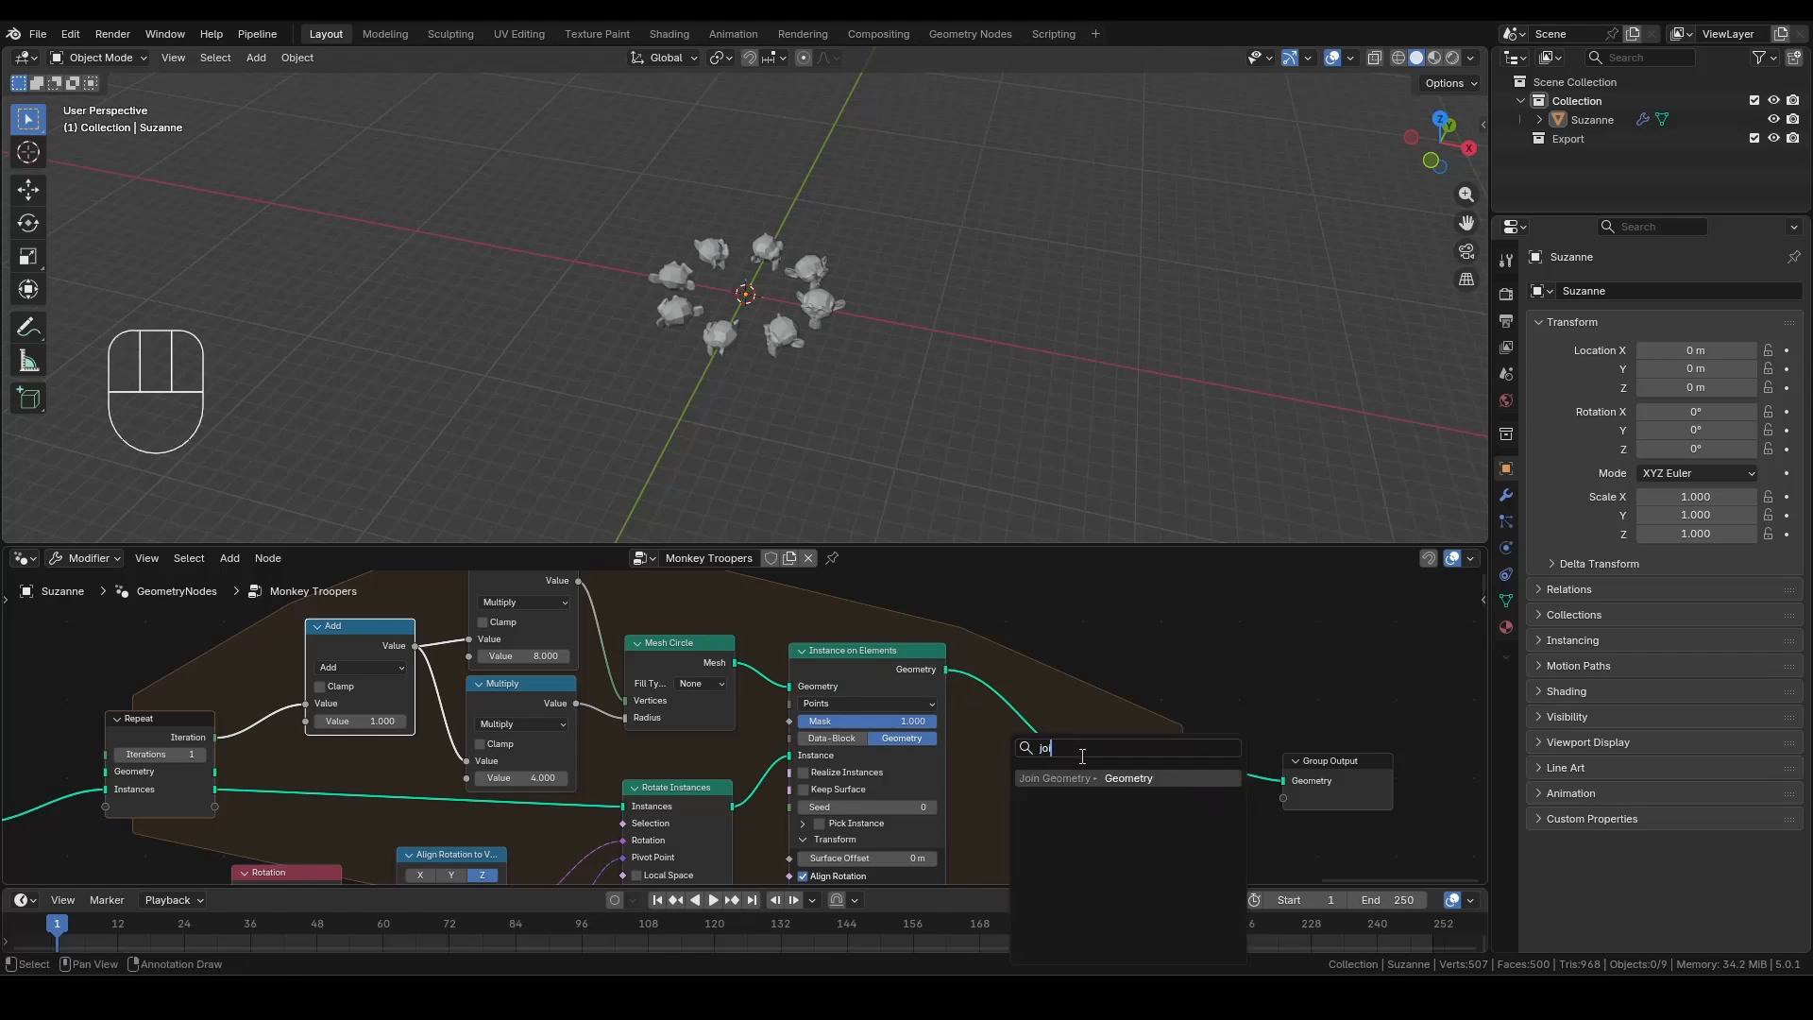
key(Return)
click(1087, 785)
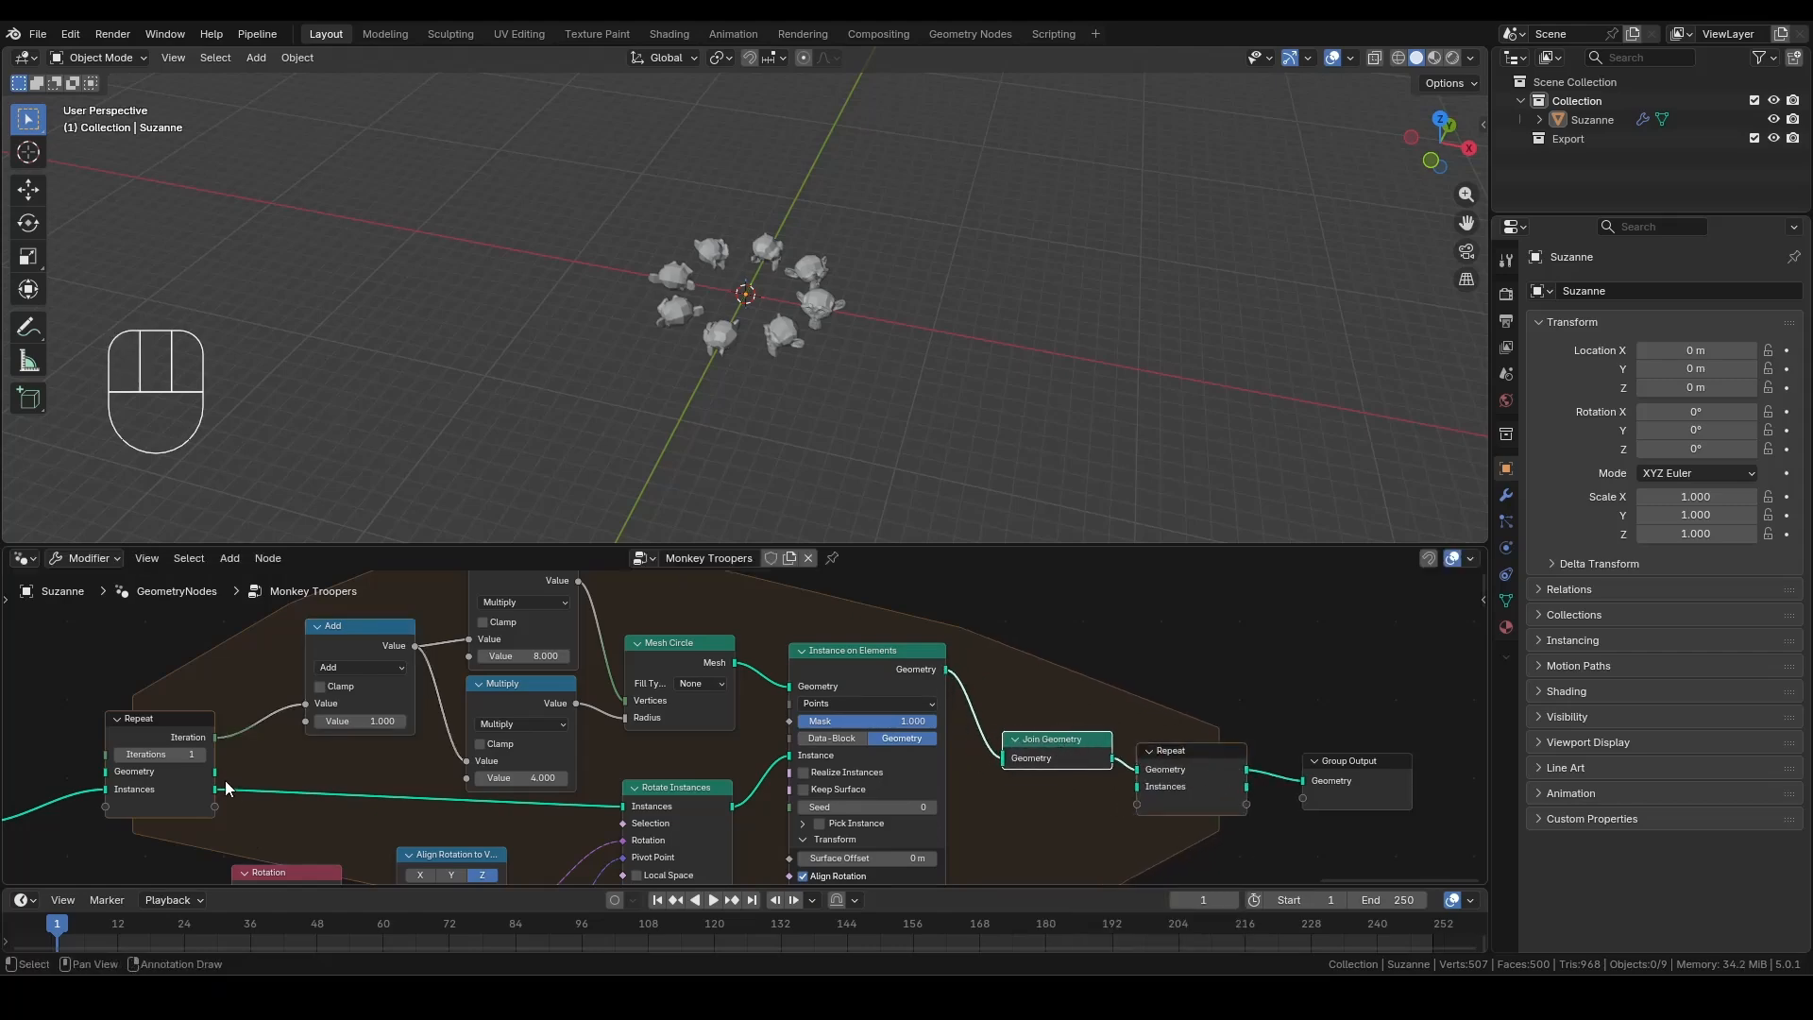
drag(216, 772, 996, 769)
drag(1074, 747, 1074, 753)
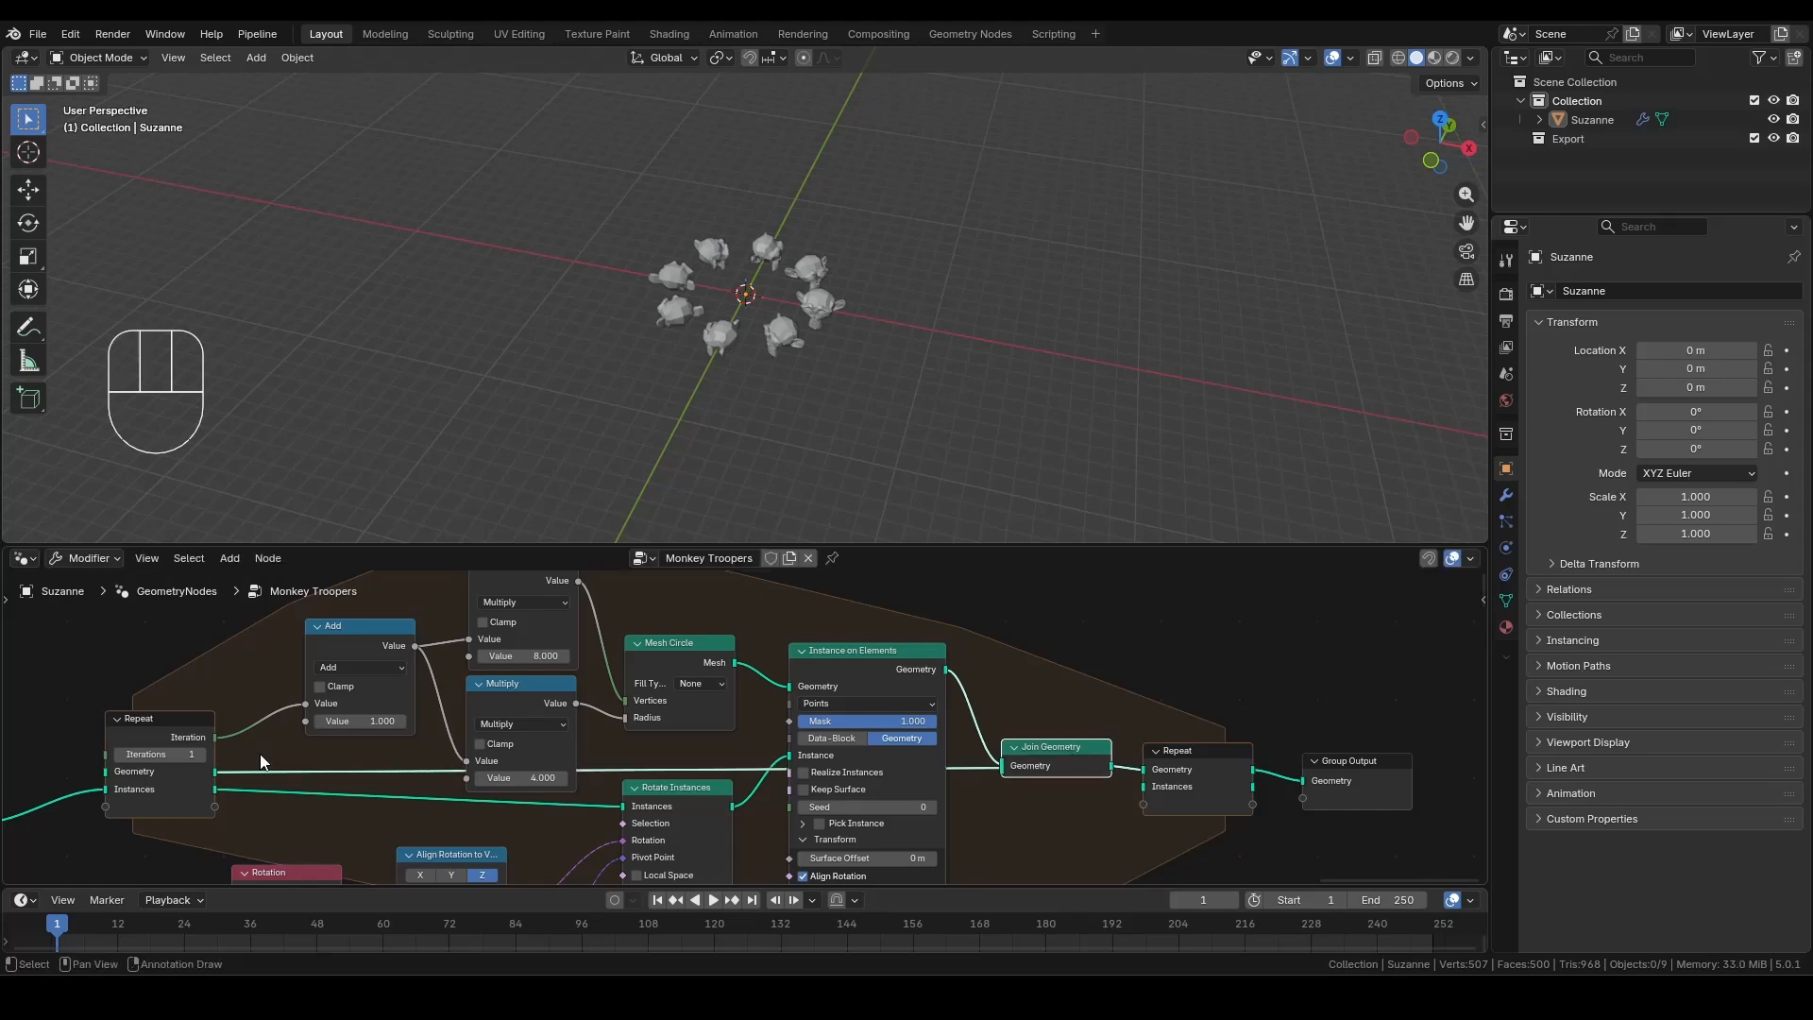
drag(215, 790, 721, 774)
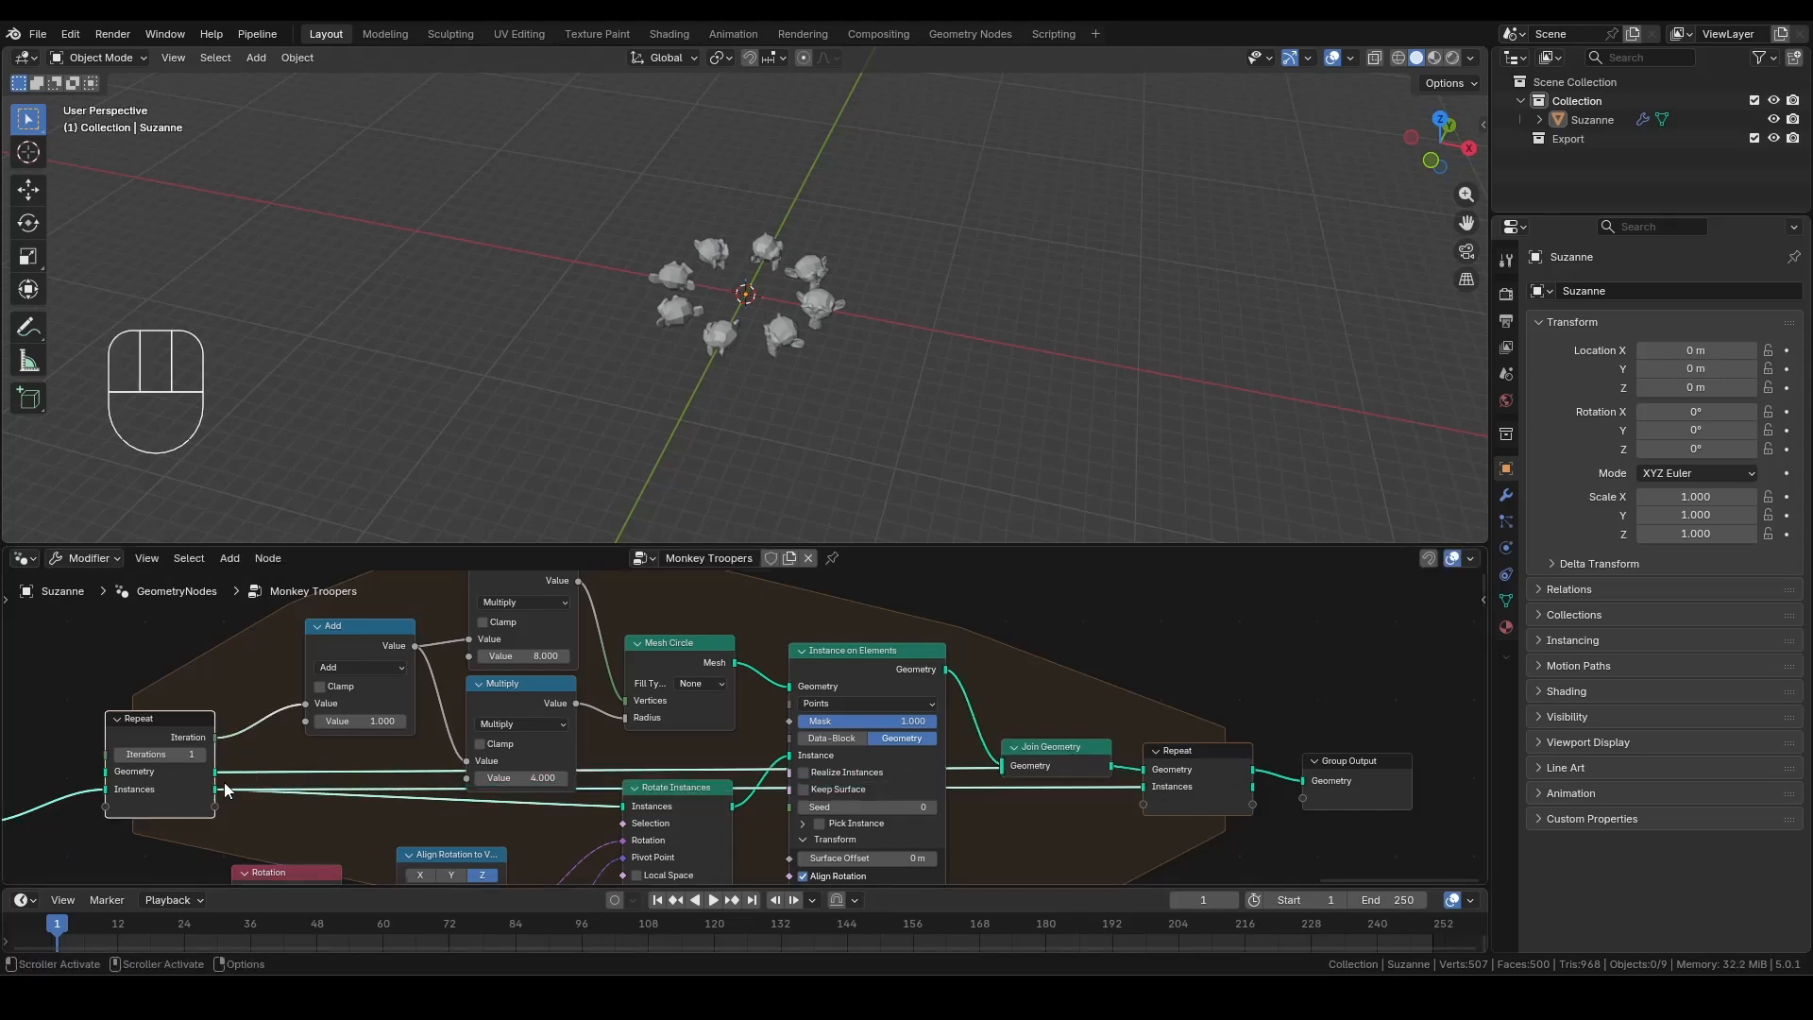
Raise the Repeat zone's iterations to 4.
middle_drag(359, 694, 404, 684)
click(247, 744)
click(248, 744)
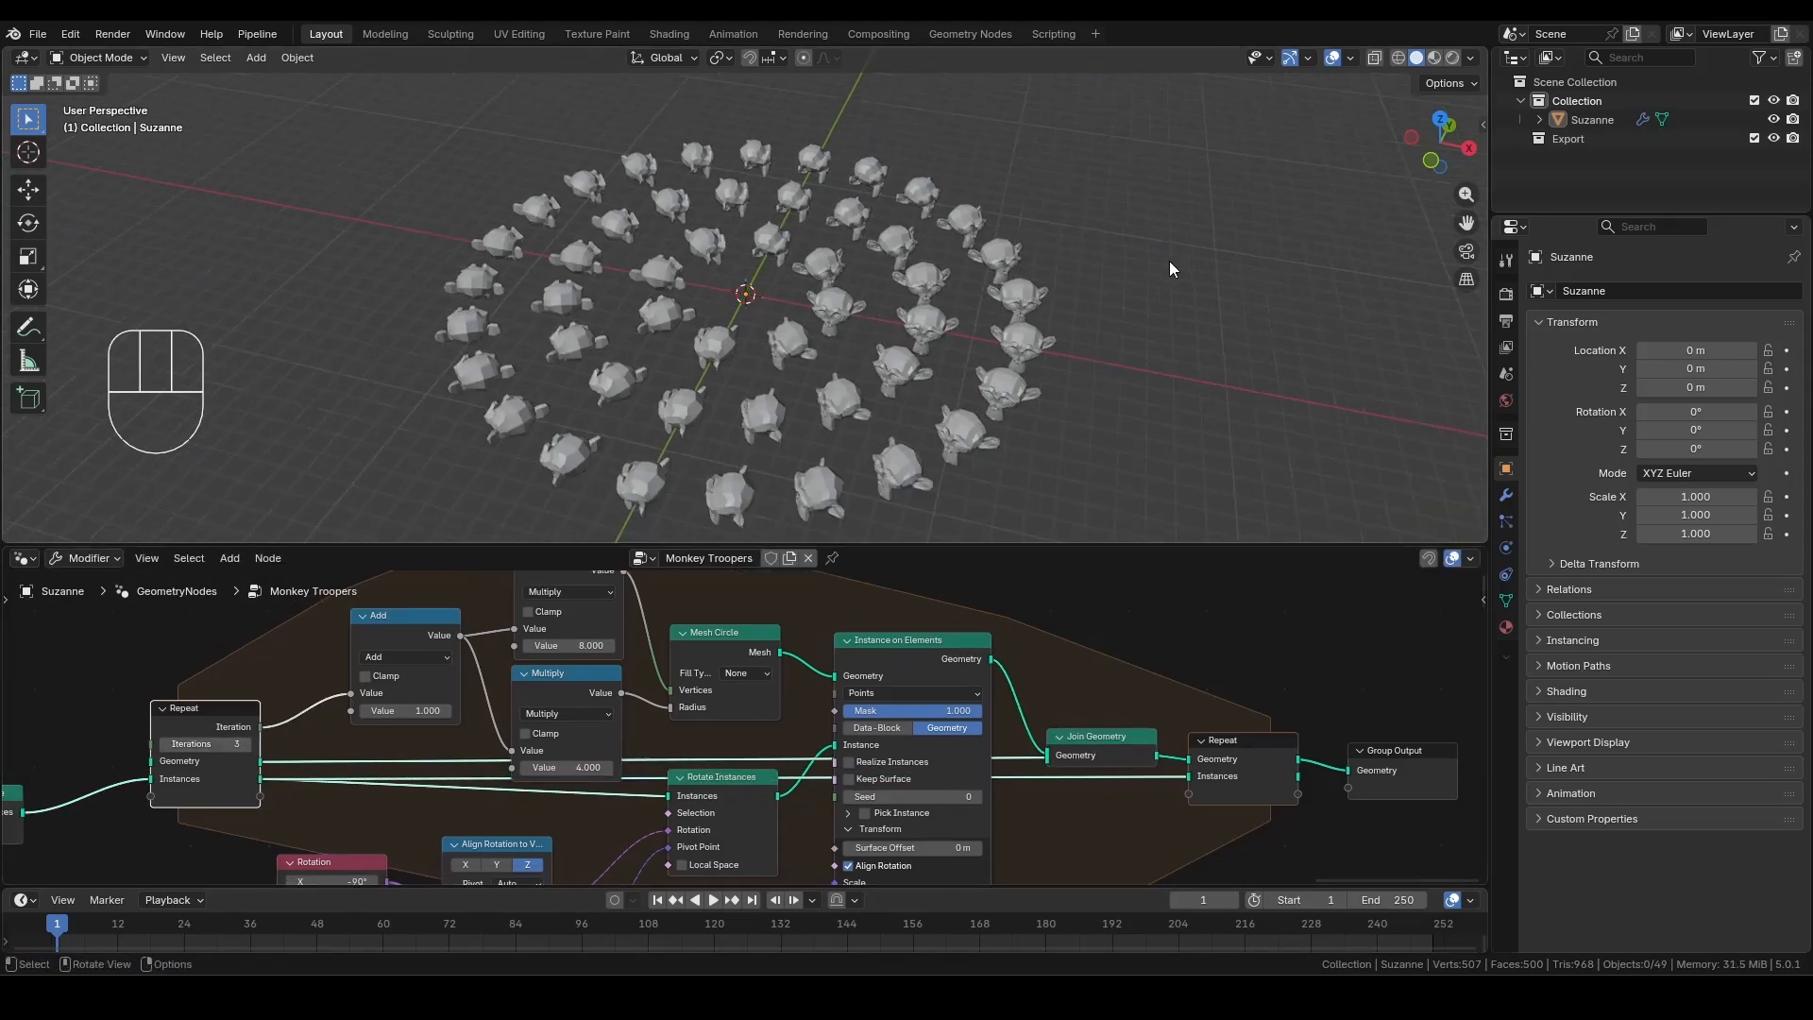
click(243, 744)
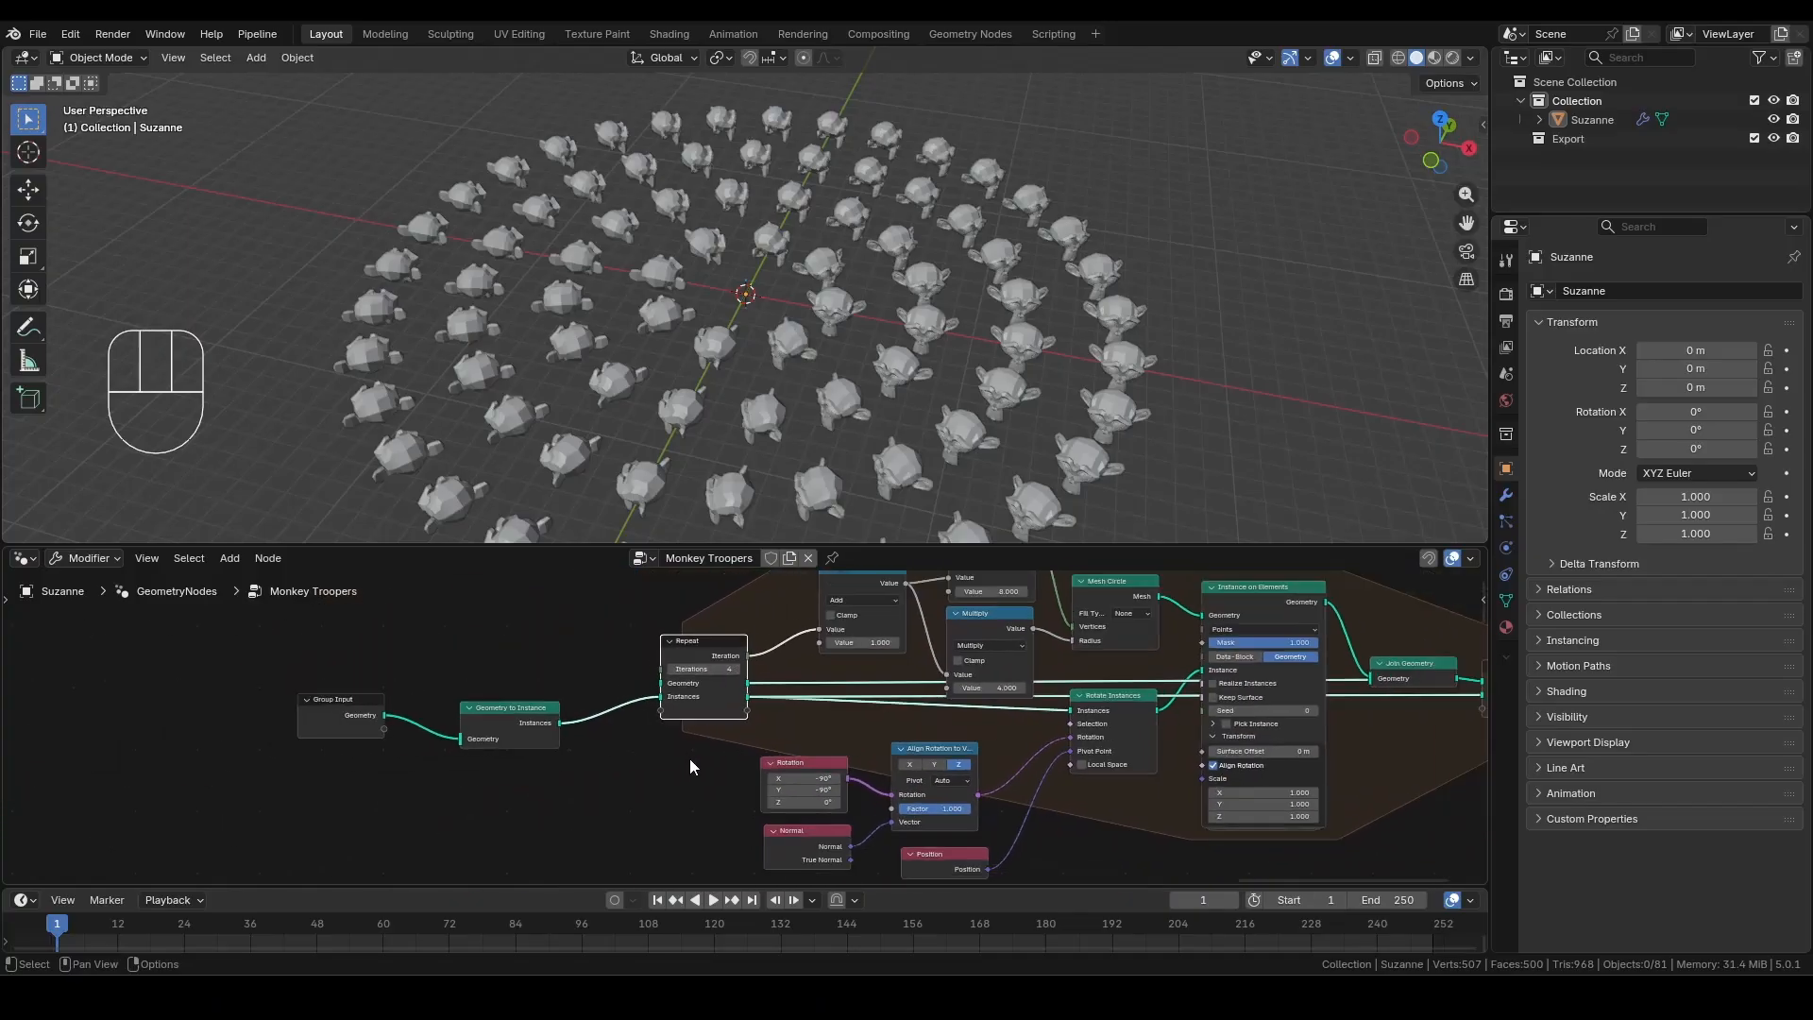
Shift the Group Input, Geometry to Instance and Repeat start nodes away from the math nodes to make room.
click(745, 668)
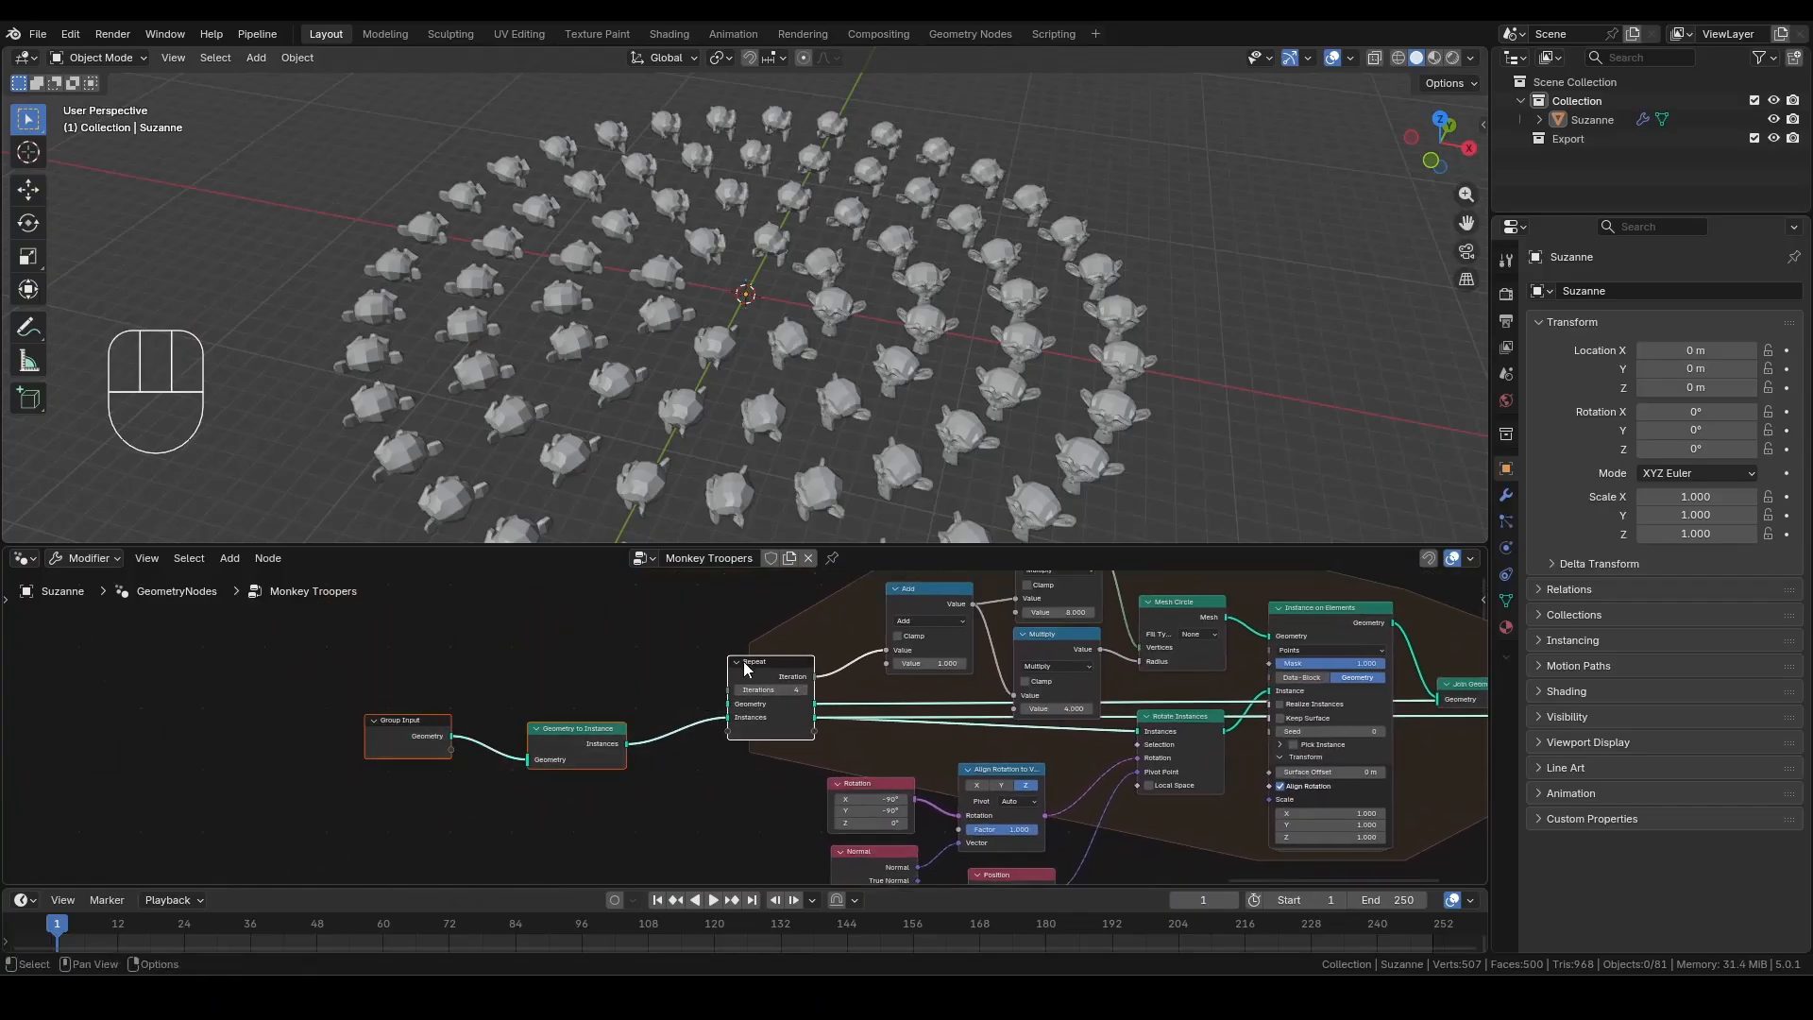
drag(746, 669, 574, 664)
scroll(822, 746, up, 1)
middle_drag(834, 753, 800, 703)
scroll(803, 703, up, 1)
Move the Rotation node below Geometry to Instance and disconnect it from Align Rotation to Vector.
drag(849, 745, 360, 766)
middle_drag(527, 721, 656, 712)
drag(1126, 779, 1002, 782)
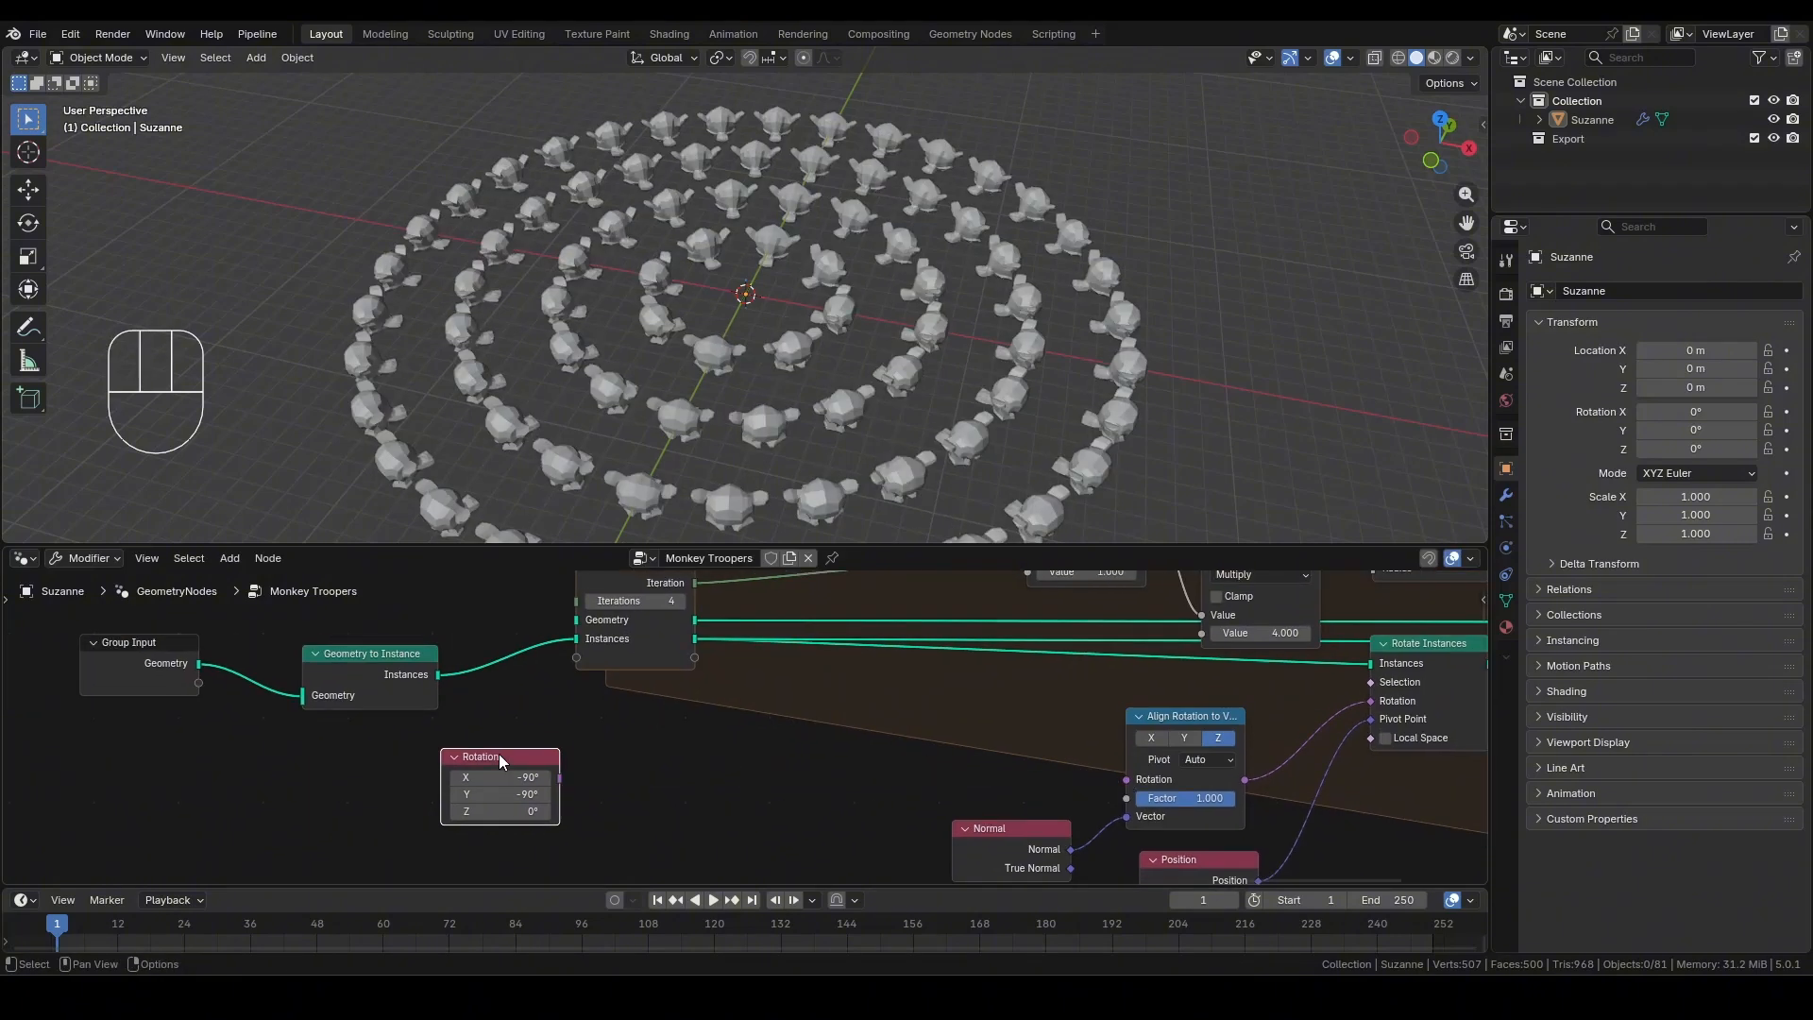
Split the Rotation output with Separate XYZ and add a Combine XYZ node, linking X and Z directly between them.
drag(499, 756, 968, 748)
text(sepa)
key(Return)
click(700, 764)
text(com)
key(Return)
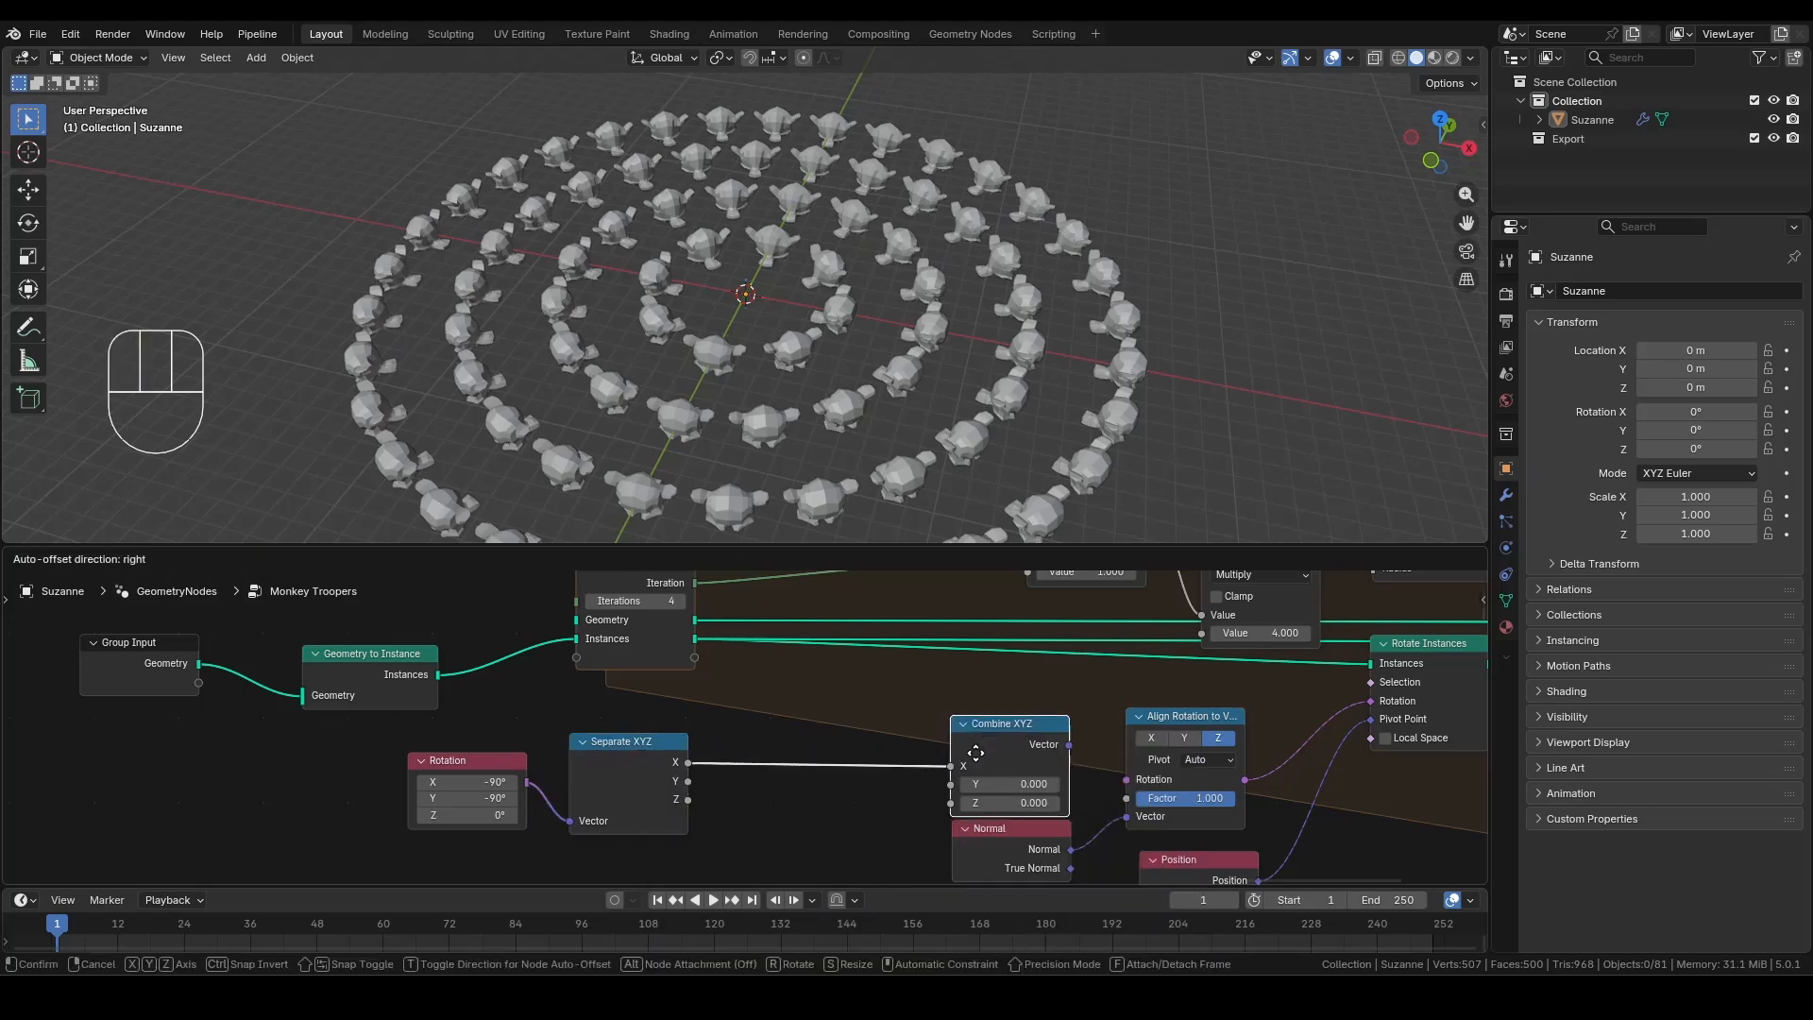
click(963, 742)
drag(570, 746, 463, 748)
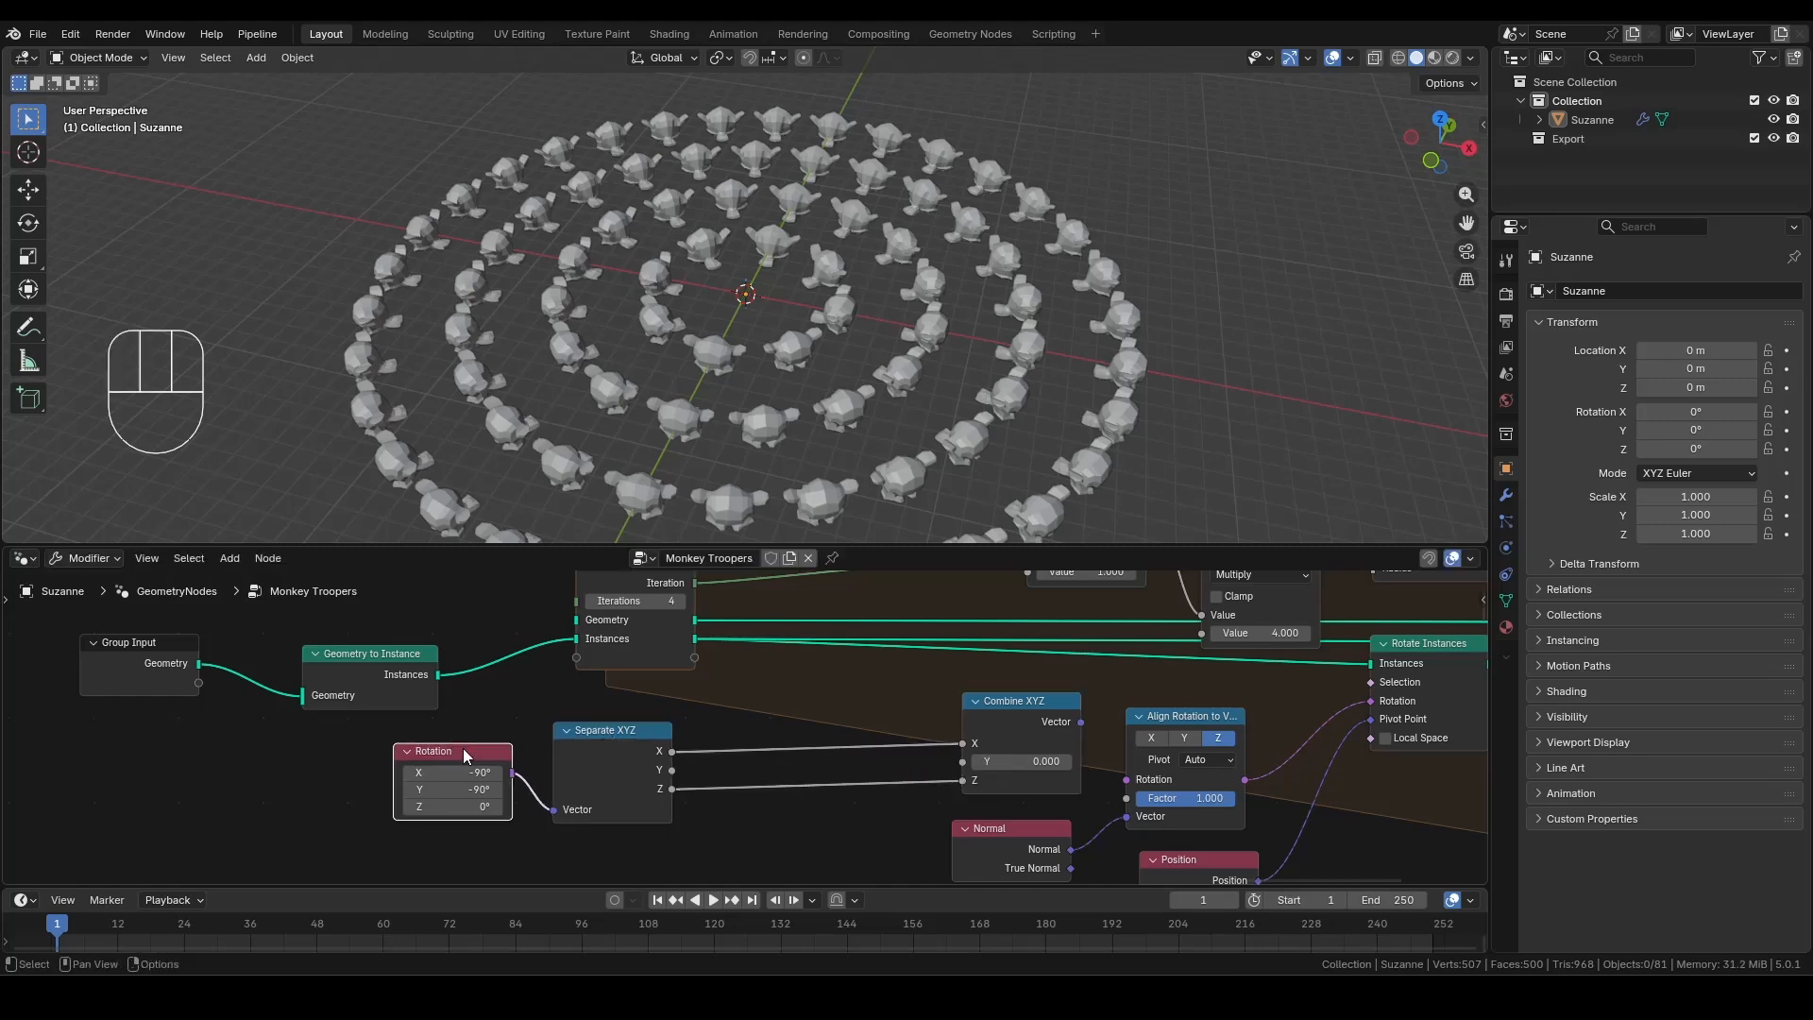
Attach a Multiply node to the Y output of Separate XYZ with a multiplier of -2.
drag(672, 770, 695, 846)
text(mult)
key(Return)
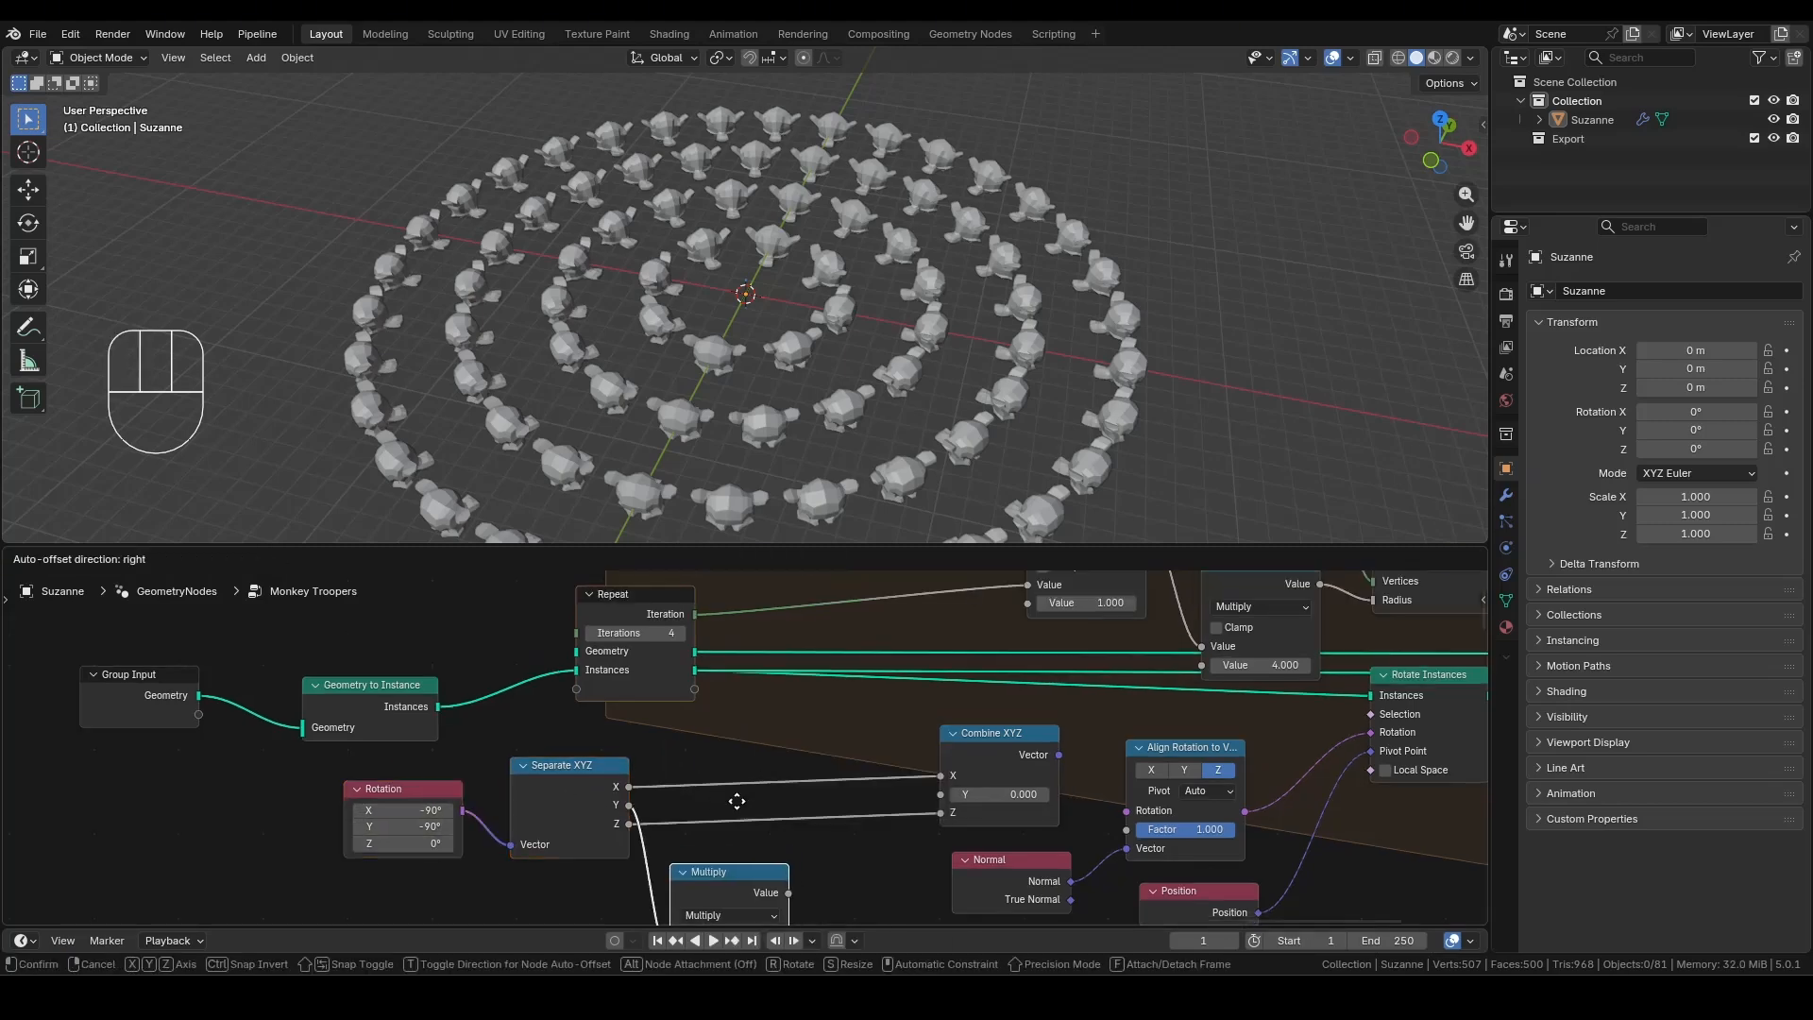
click(766, 876)
click(770, 881)
drag(762, 774, 746, 765)
Add a second Multiply node that multiplies the Repeat Iteration by the scaled Y result, and arrange the nodes around it.
drag(694, 614, 745, 771)
text(mul)
key(Return)
click(854, 670)
scroll(717, 772, down, 4)
key(l)
key(l)
click(780, 628)
key(l)
key(l)
drag(779, 628, 697, 617)
drag(907, 654, 878, 654)
scroll(956, 689, up, 3)
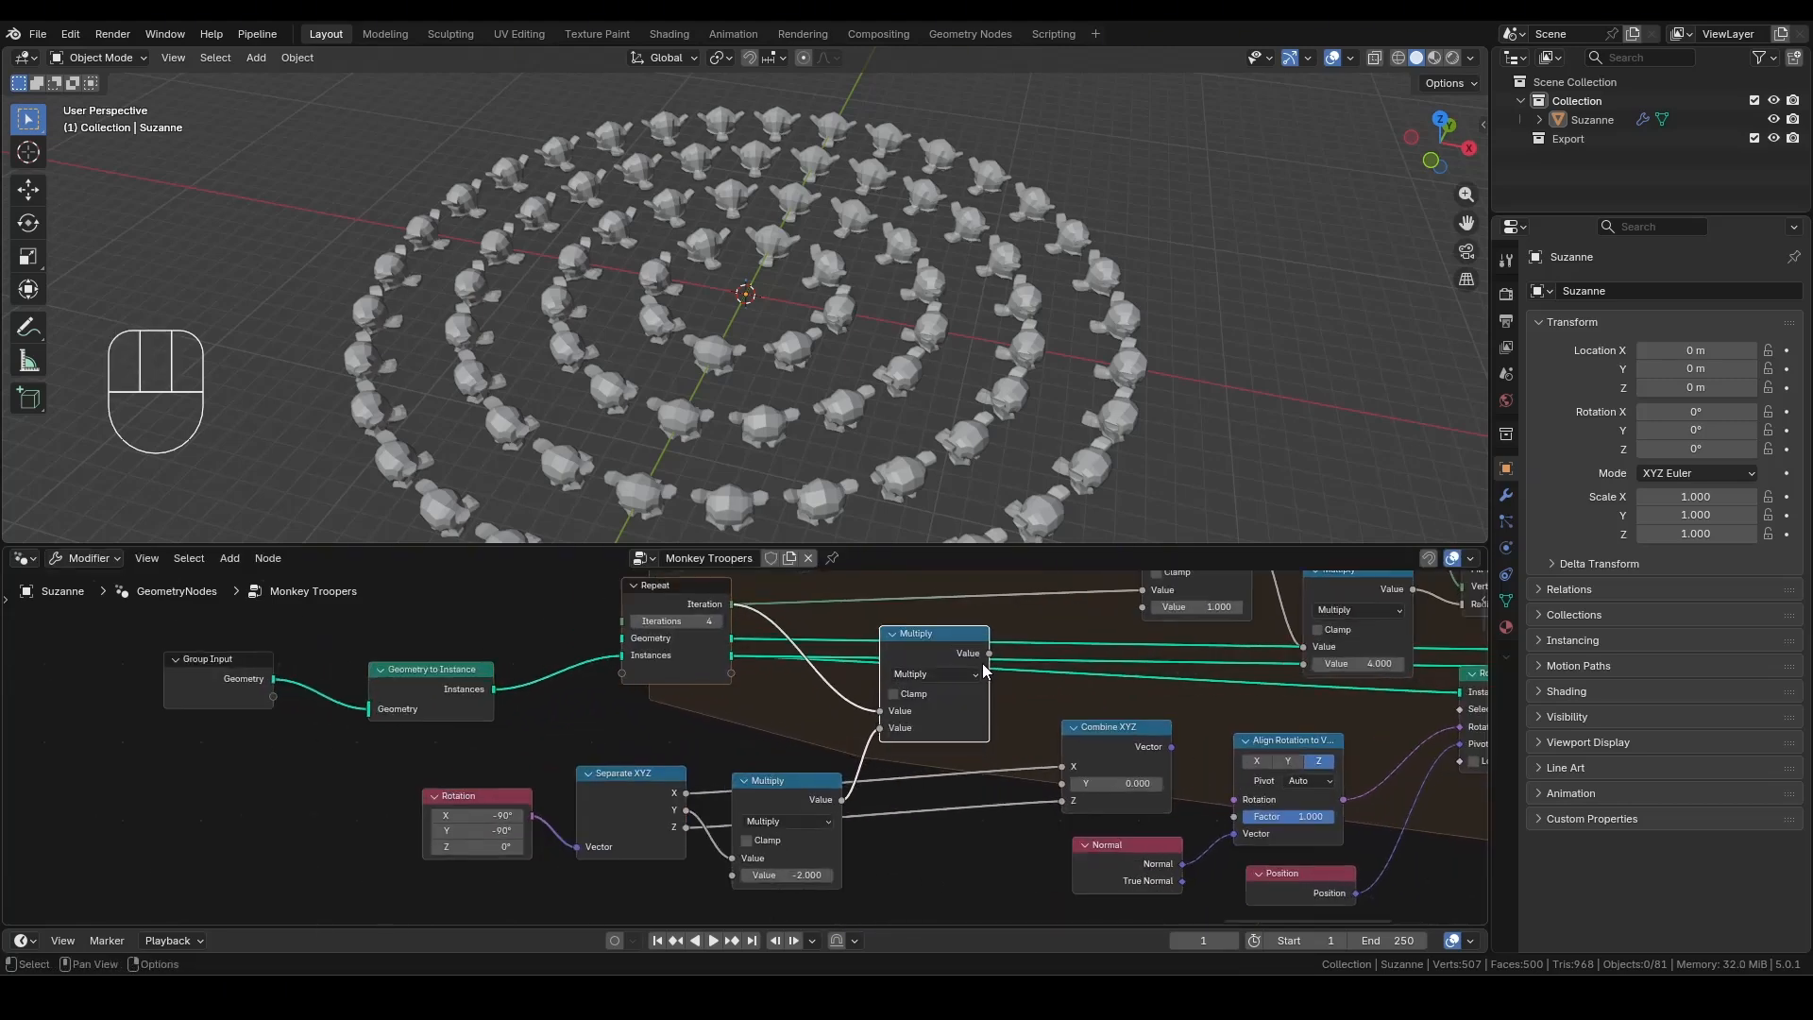
Attach an Add node to the iteration product and feed the Separate XYZ Y value into its second input.
drag(989, 652, 1003, 697)
text(add)
key(Return)
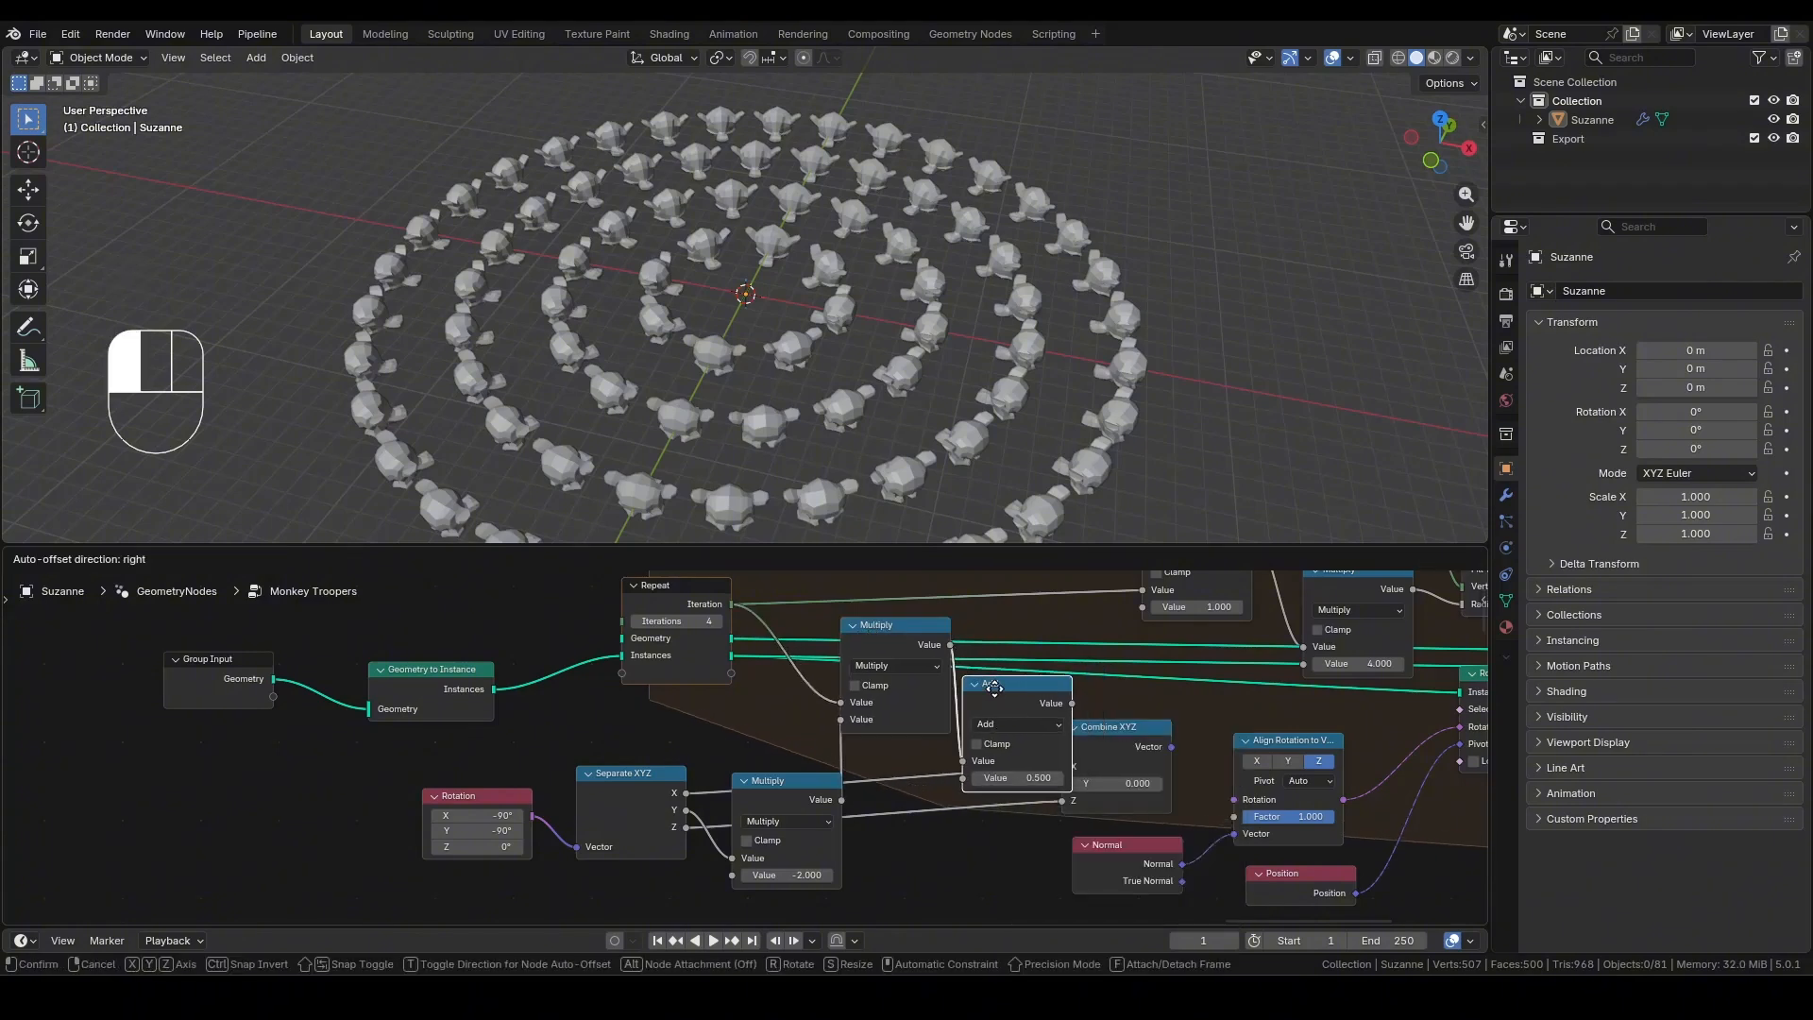
click(995, 688)
scroll(816, 775, up, 1)
drag(682, 815, 981, 779)
Connect the Add result to Combine XYZ's Y and its Vector to Align Rotation to Vector's Rotation, and inspect the rings.
drag(1124, 733, 1118, 785)
drag(1236, 747, 1274, 803)
middle_drag(1171, 416, 809, 302)
scroll(1076, 665, down, 3)
Tidy the spacing of the Rotation, Separate XYZ, Multiply and Add nodes.
drag(793, 902, 456, 836)
drag(782, 827, 722, 825)
drag(896, 706, 859, 712)
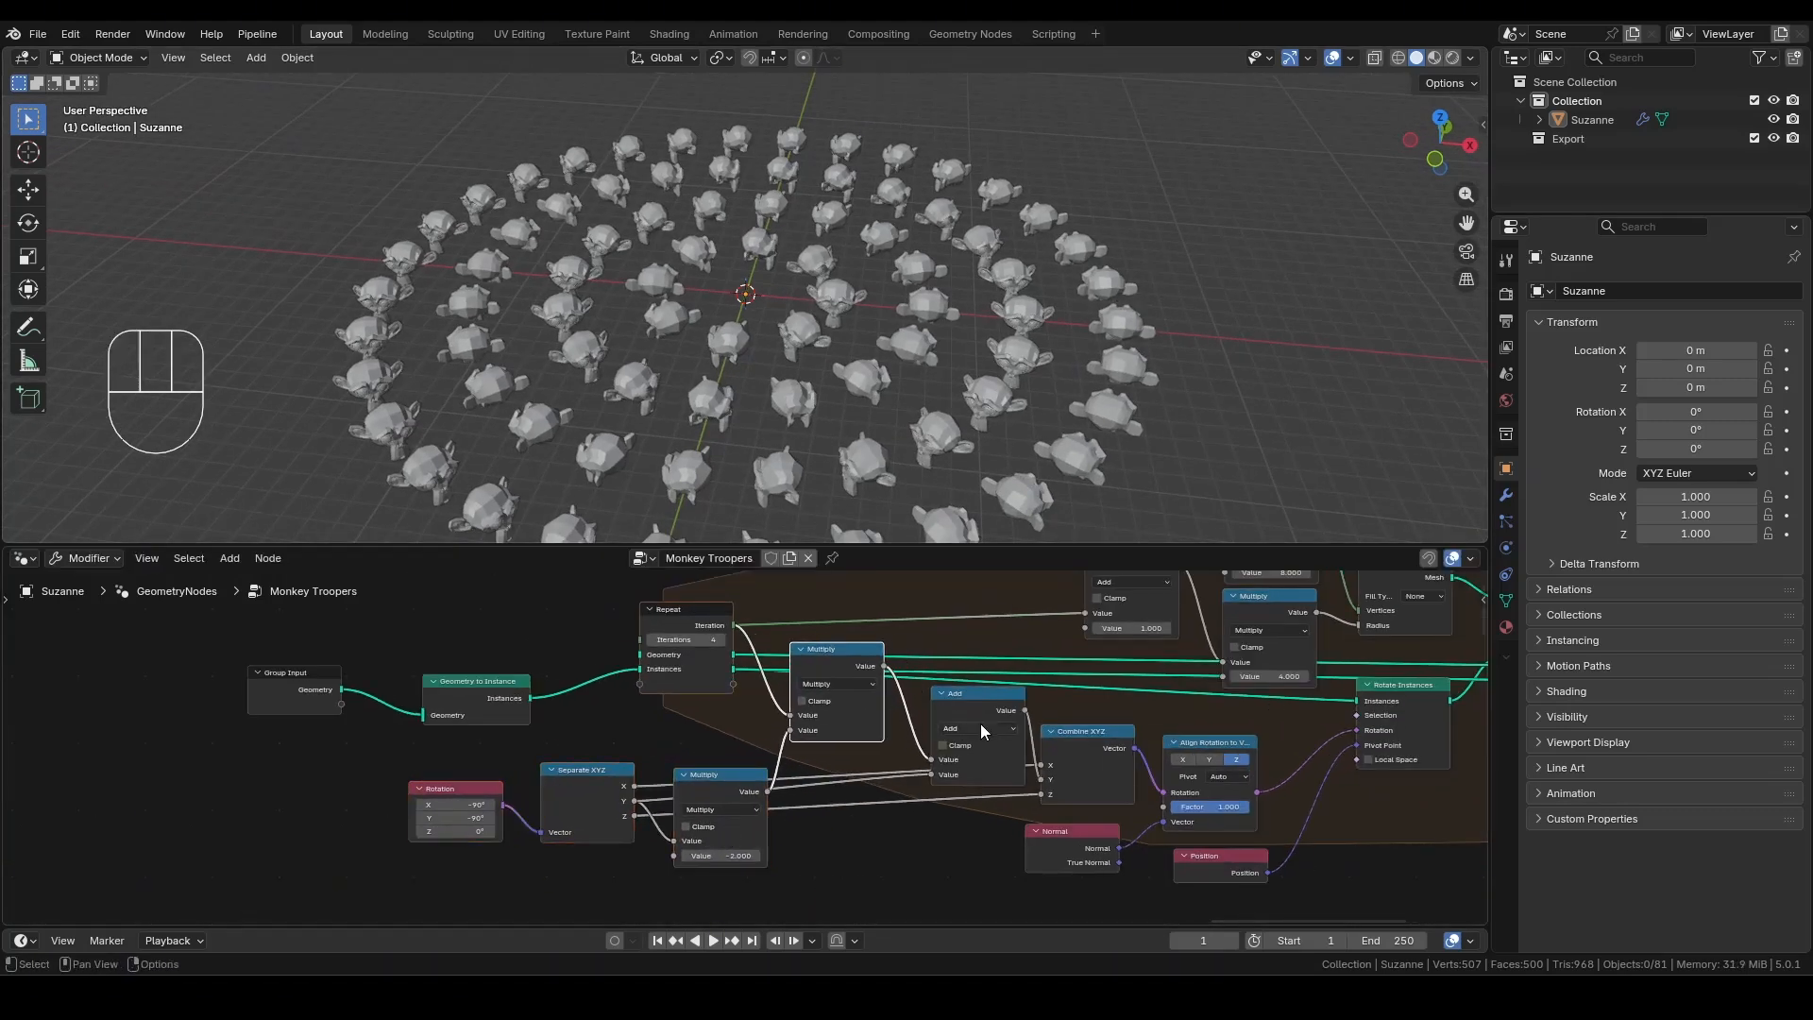
drag(999, 745, 995, 744)
click(951, 833)
scroll(1103, 711, down, 3)
scroll(1095, 708, up, 3)
middle_drag(983, 669, 821, 739)
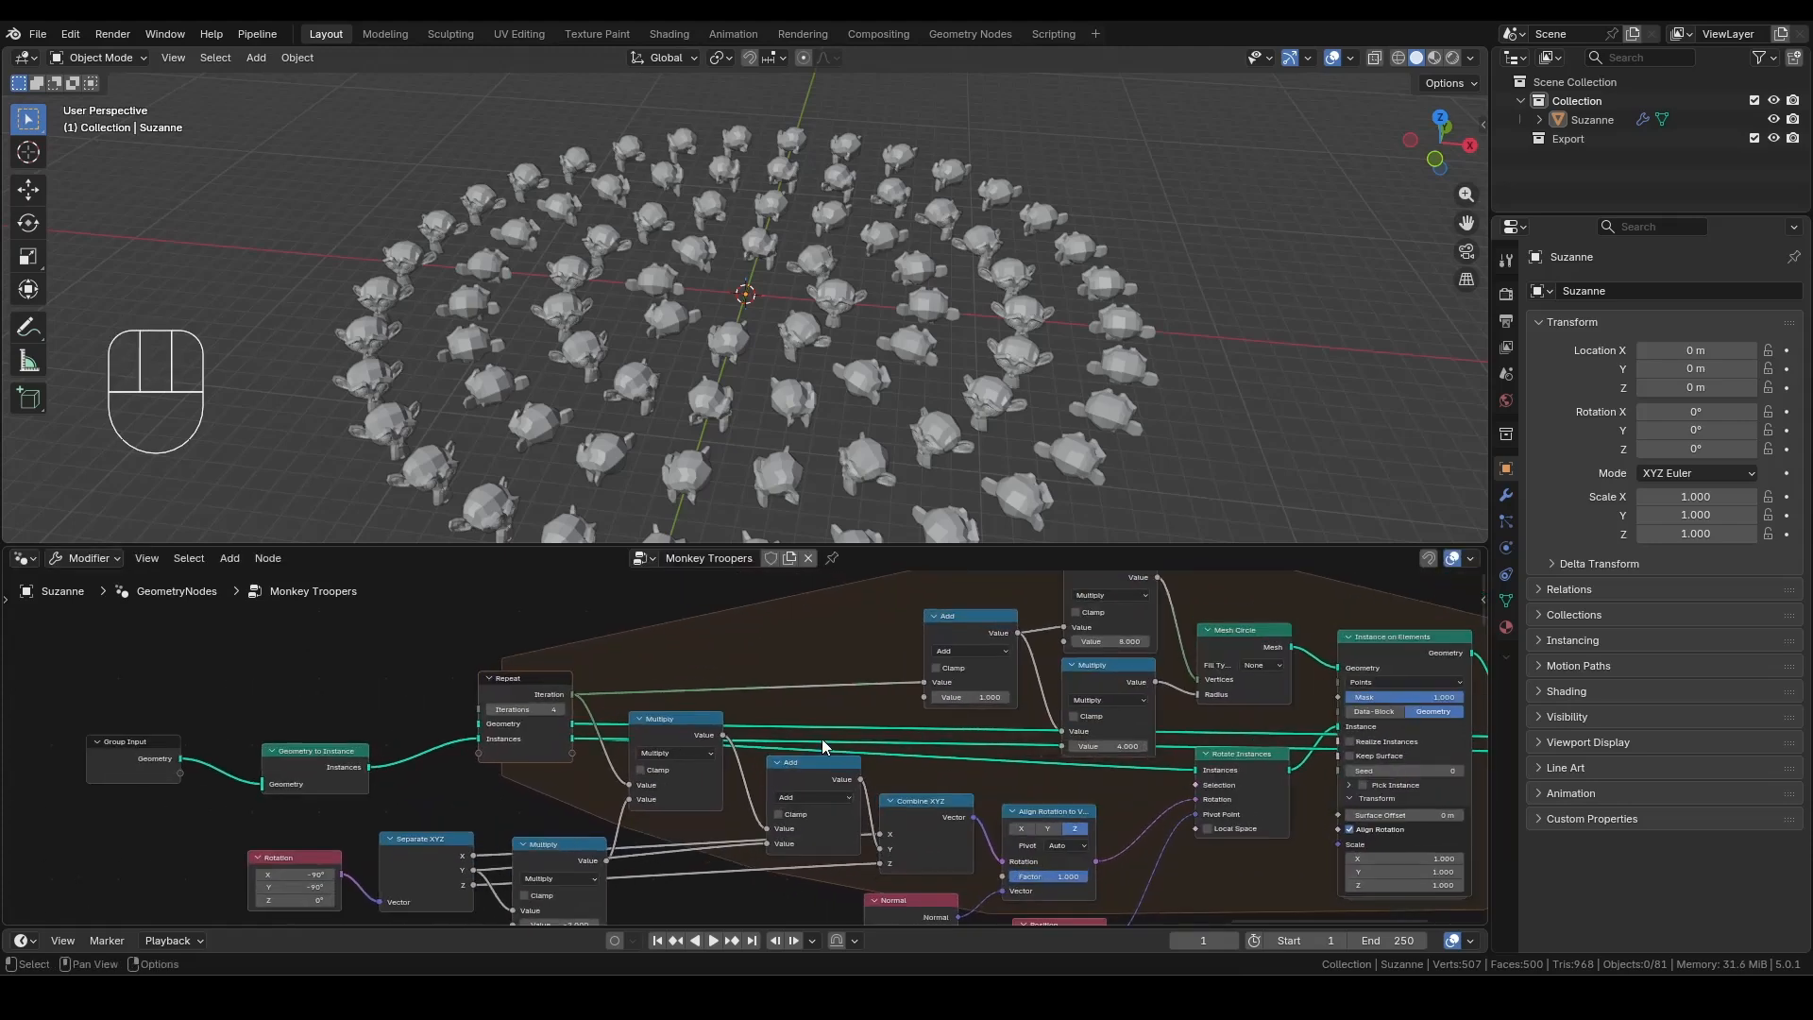
Lower the Repeat iterations stepwise to 0 to check the output, and set them back to 1.
scroll(439, 706, up, 1)
click(445, 702)
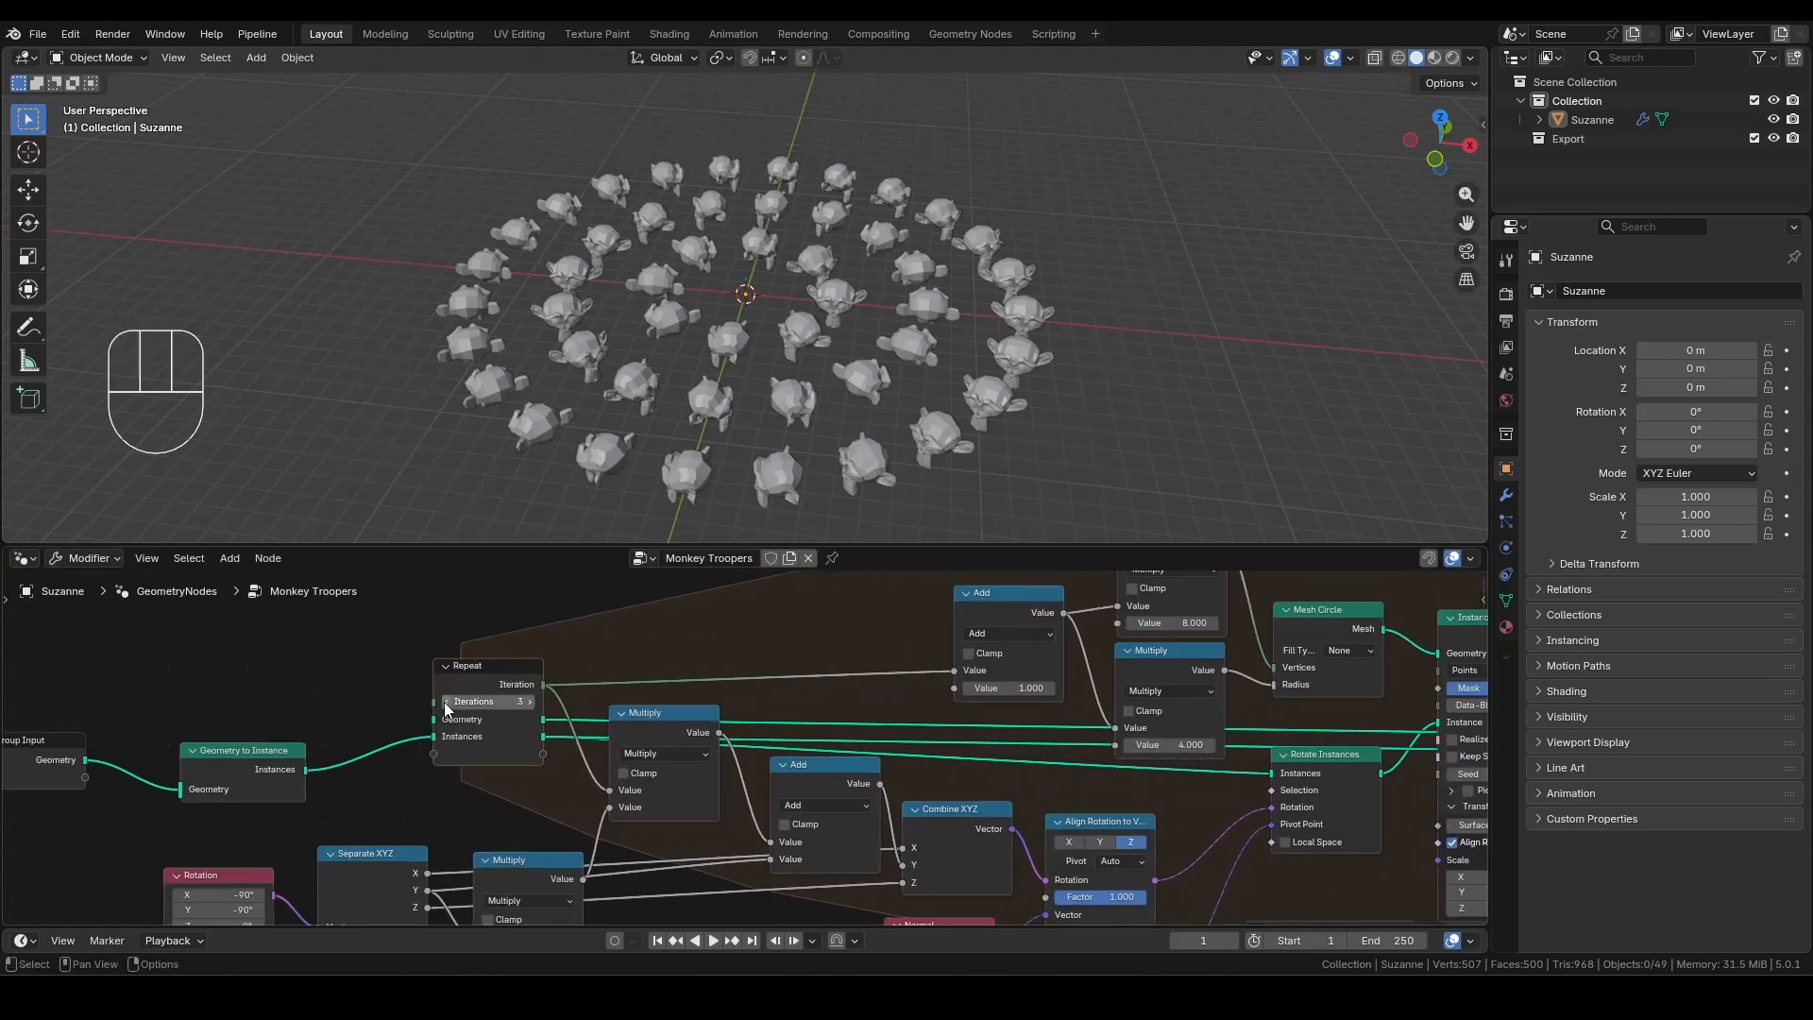
click(445, 702)
click(445, 703)
click(445, 703)
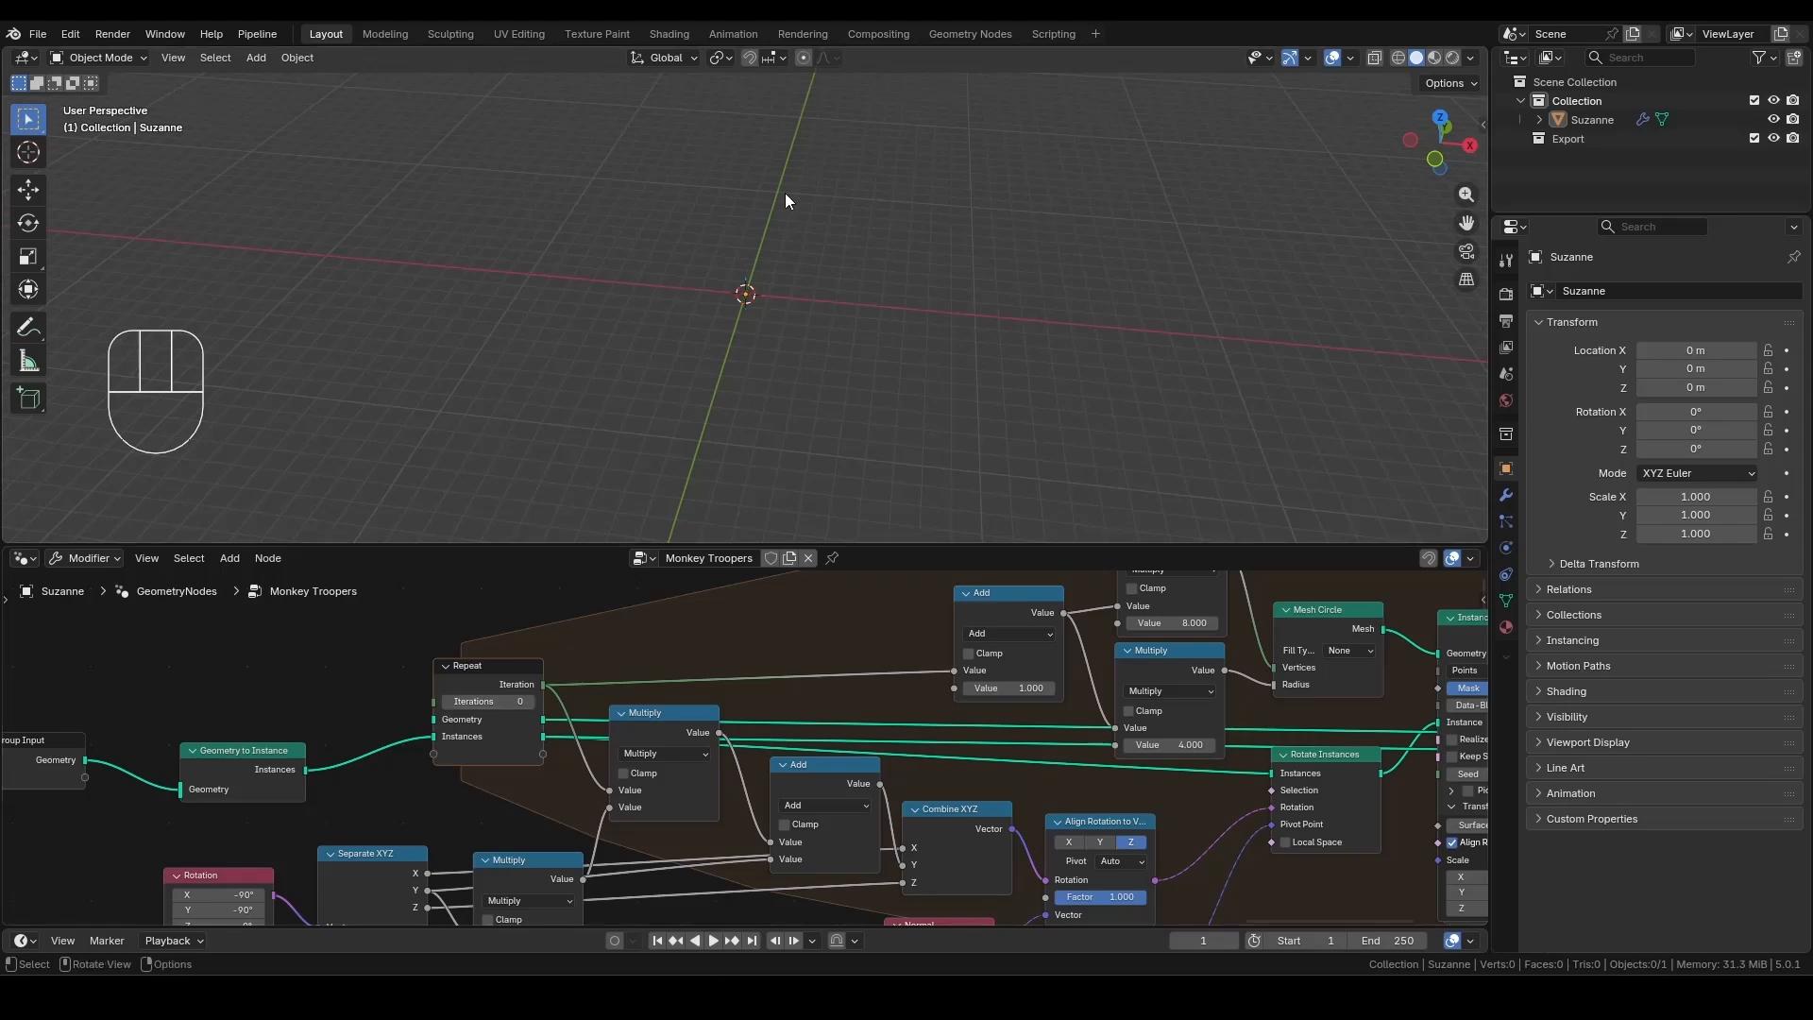
click(530, 701)
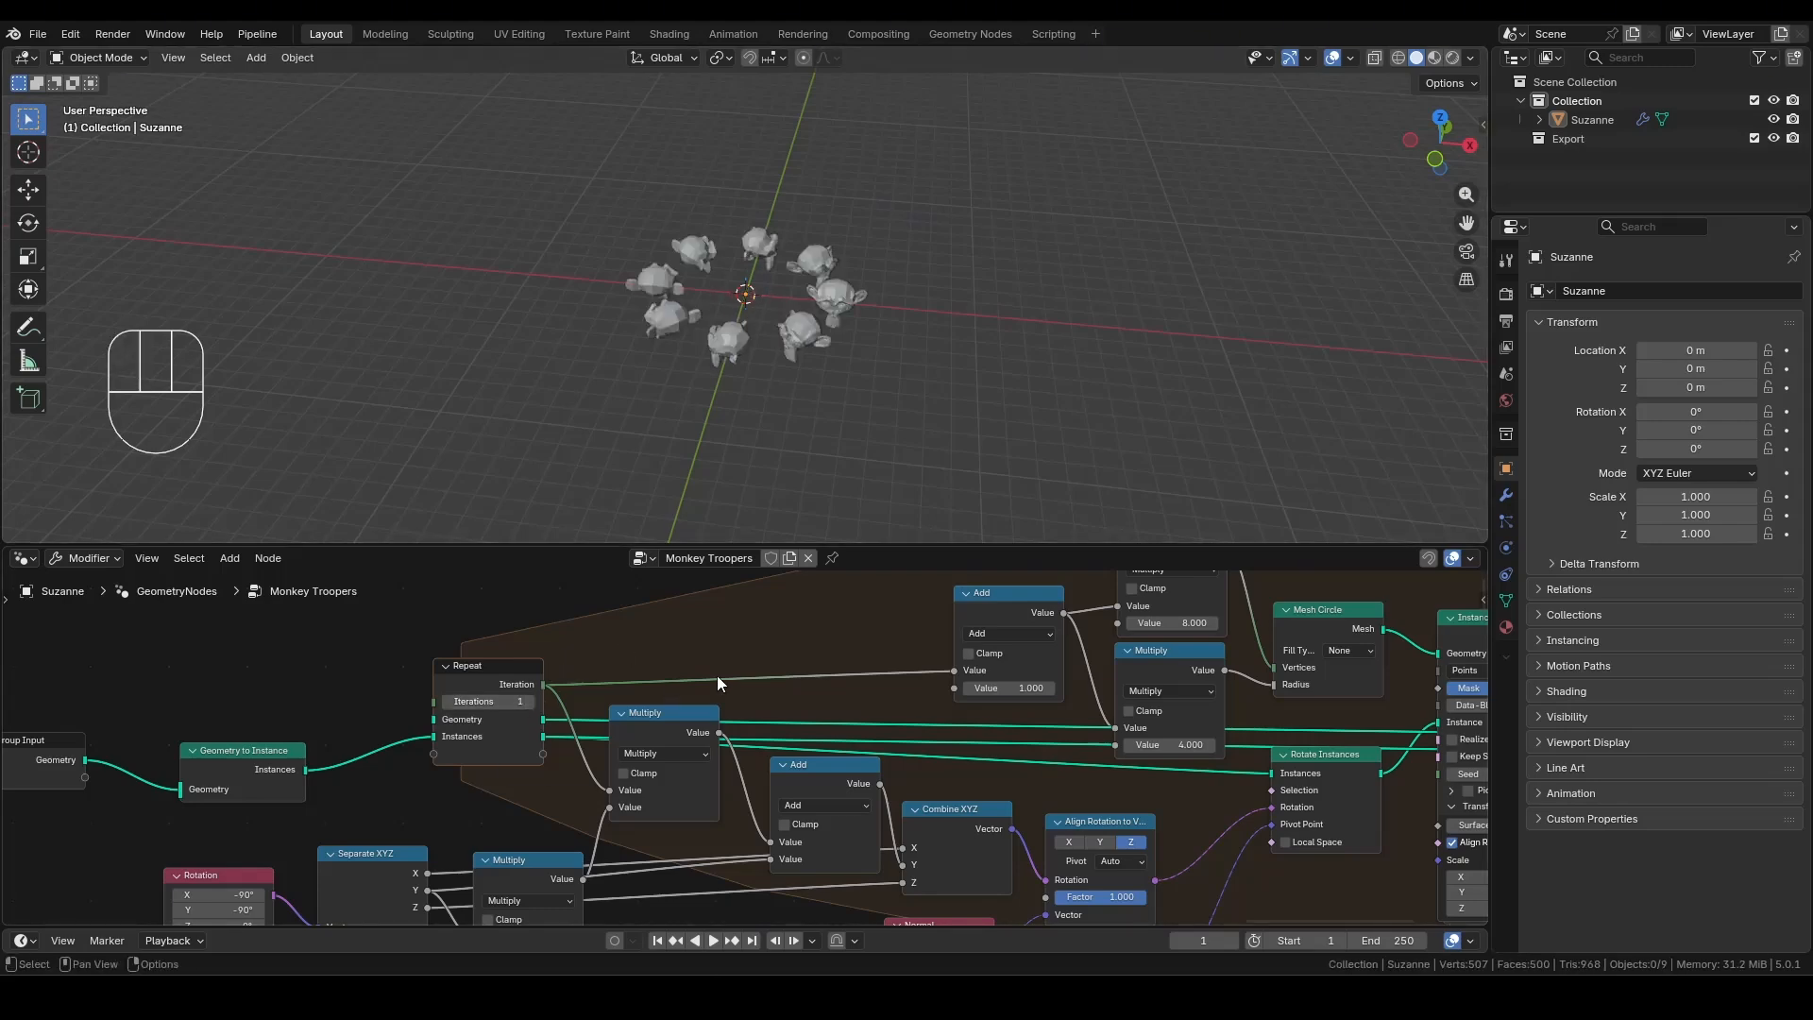
Move the Group Output node farther from the Repeat zone's end to leave space between them.
scroll(723, 676, down, 3)
middle_drag(1284, 662, 676, 727)
scroll(741, 736, up, 3)
drag(982, 818, 1303, 820)
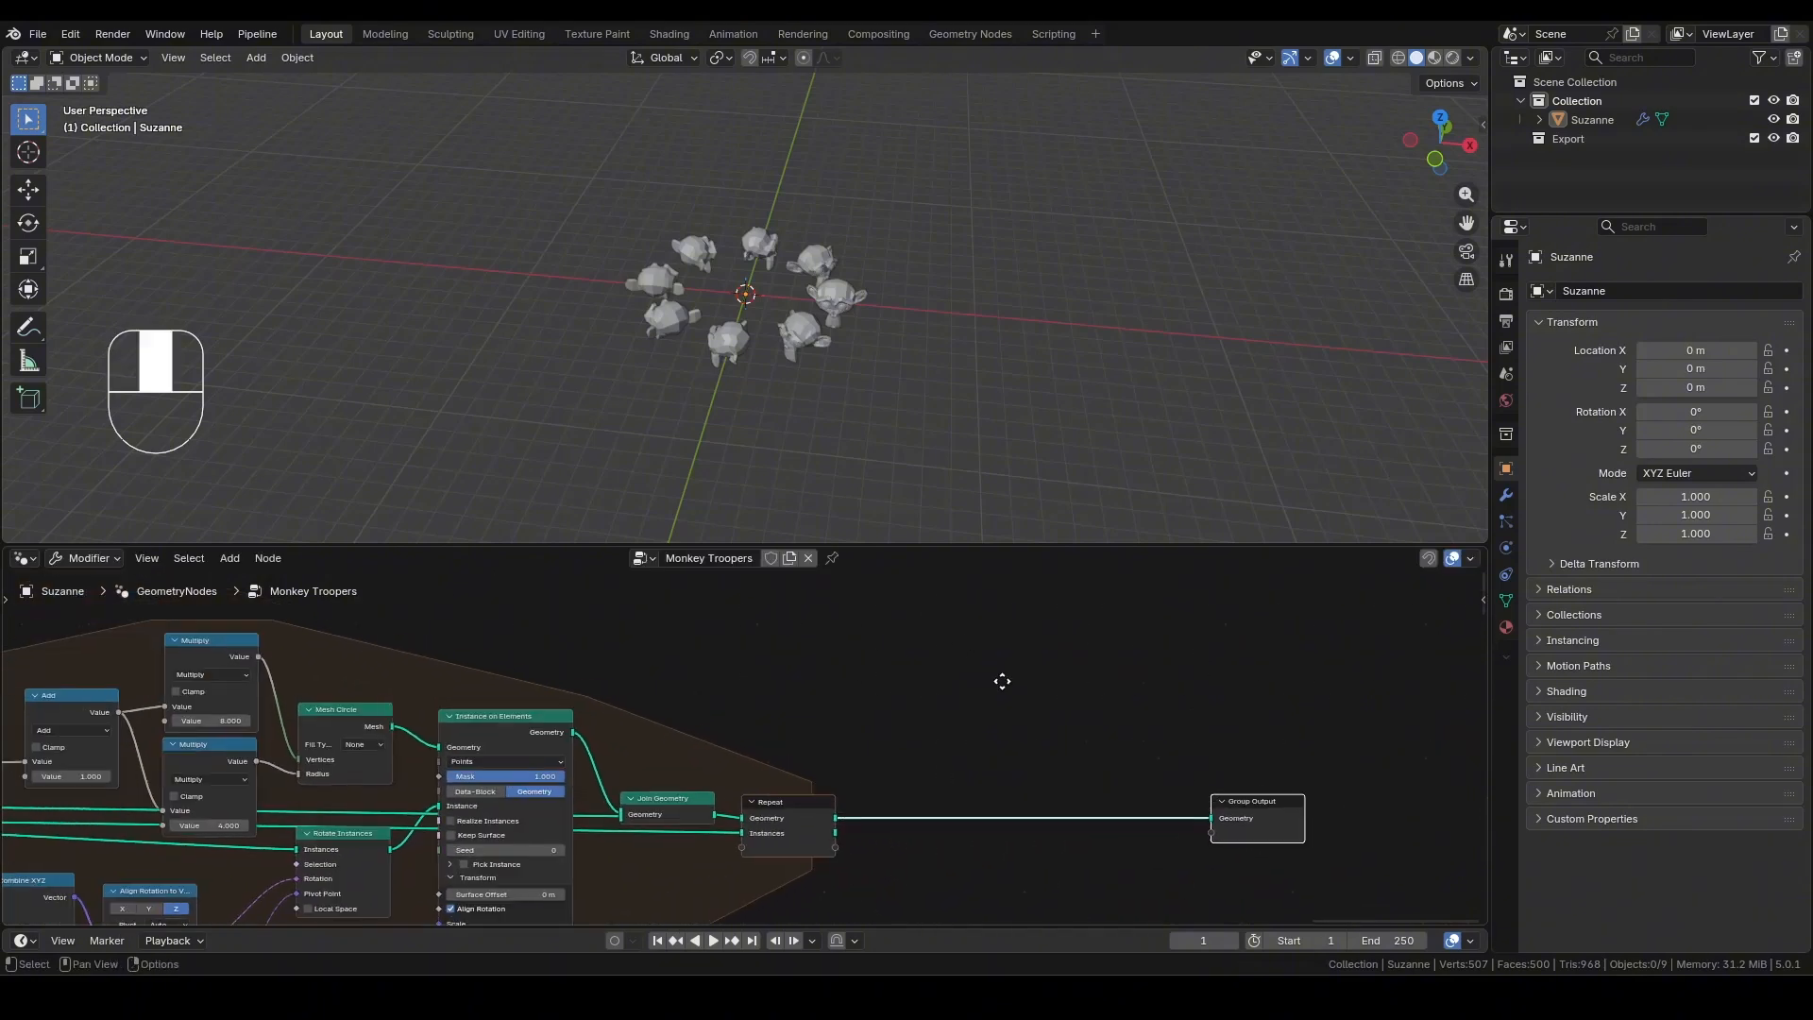
Add a Greater Than math node above the link between the Repeat zone and Group Output.
key(shift+a)
text(grea)
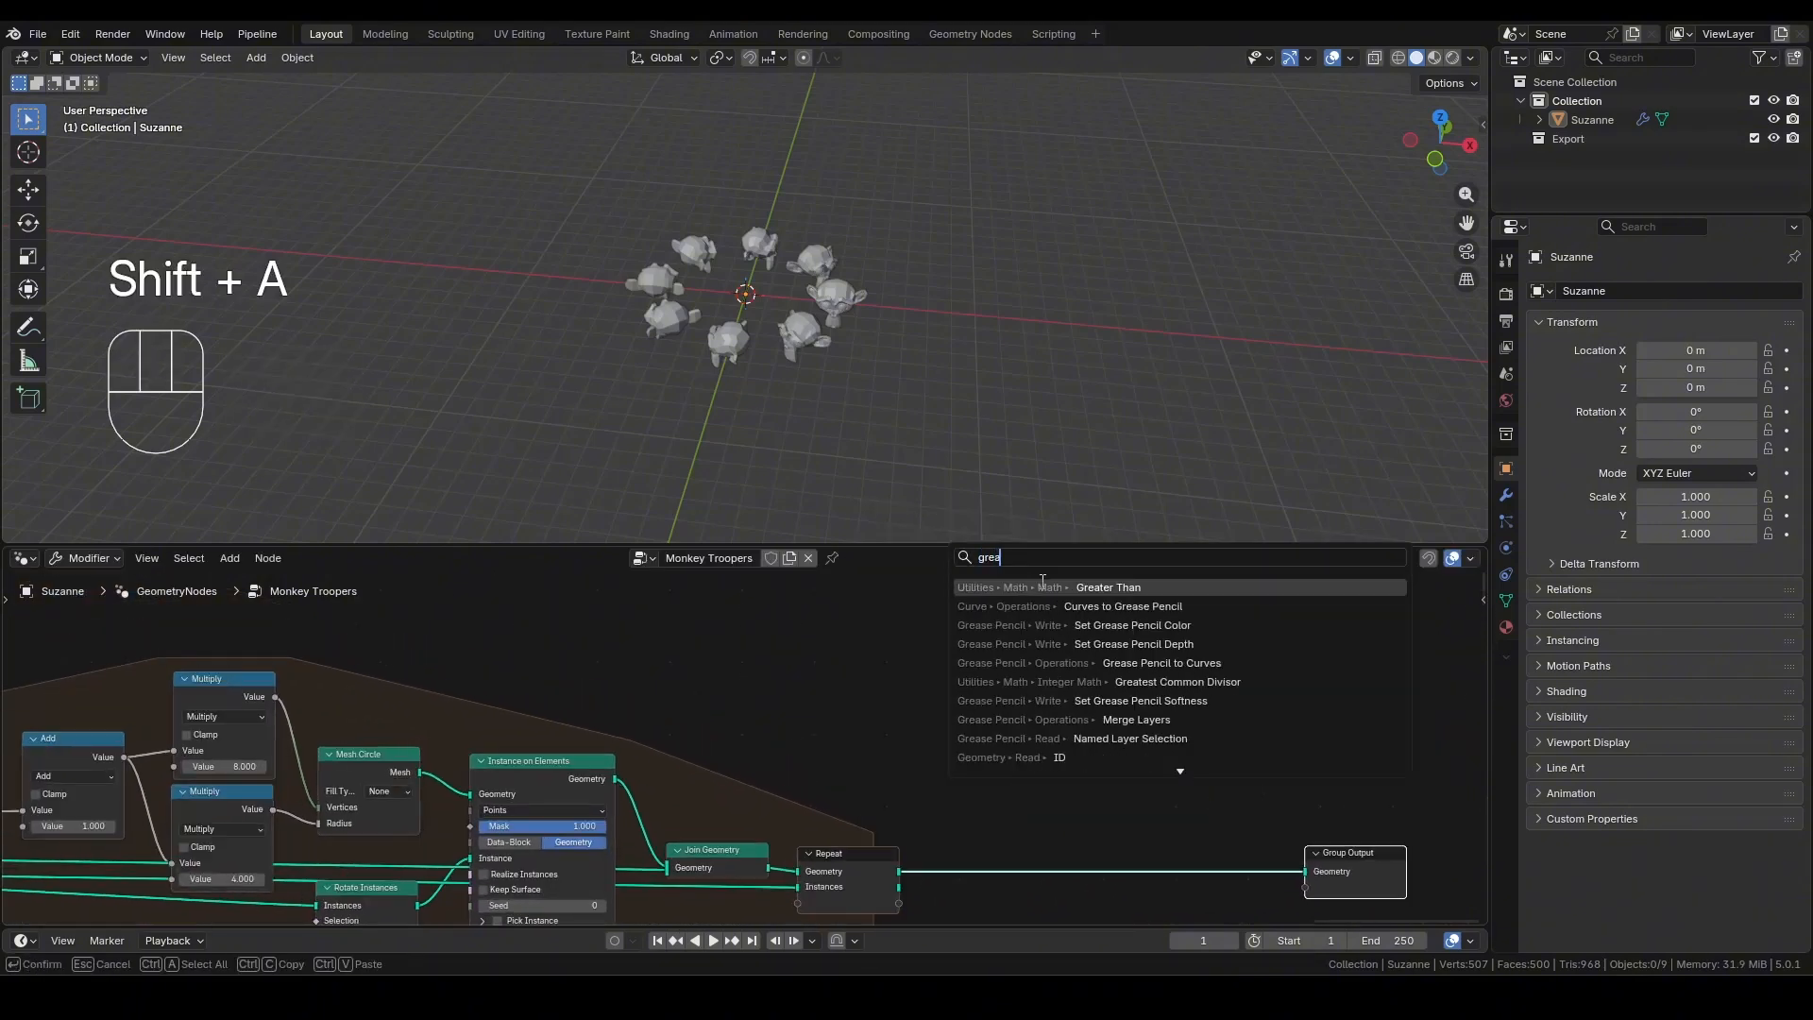
key(Return)
click(986, 652)
scroll(1089, 737, up, 2)
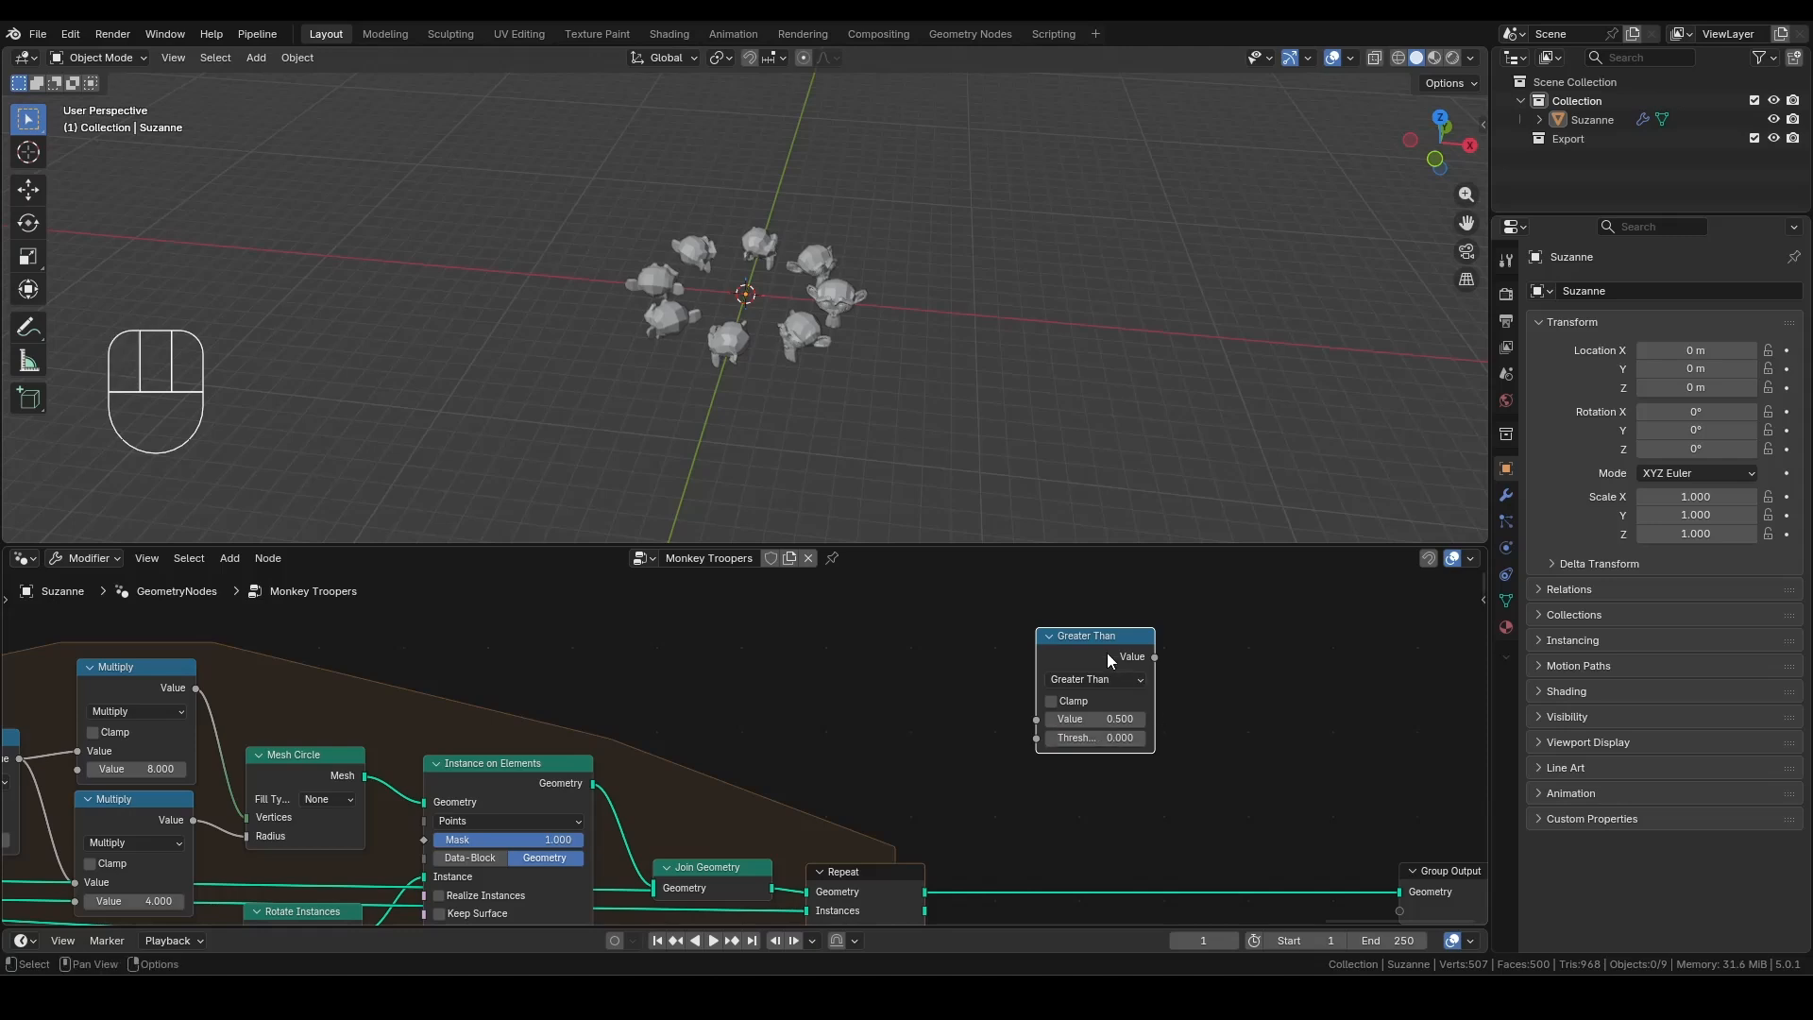
drag(1108, 659, 1076, 671)
Add a Geometry Switch node beside Greater Than and connect the Repeat zone's Geometry output to its True input.
key(shift+a)
text(swit)
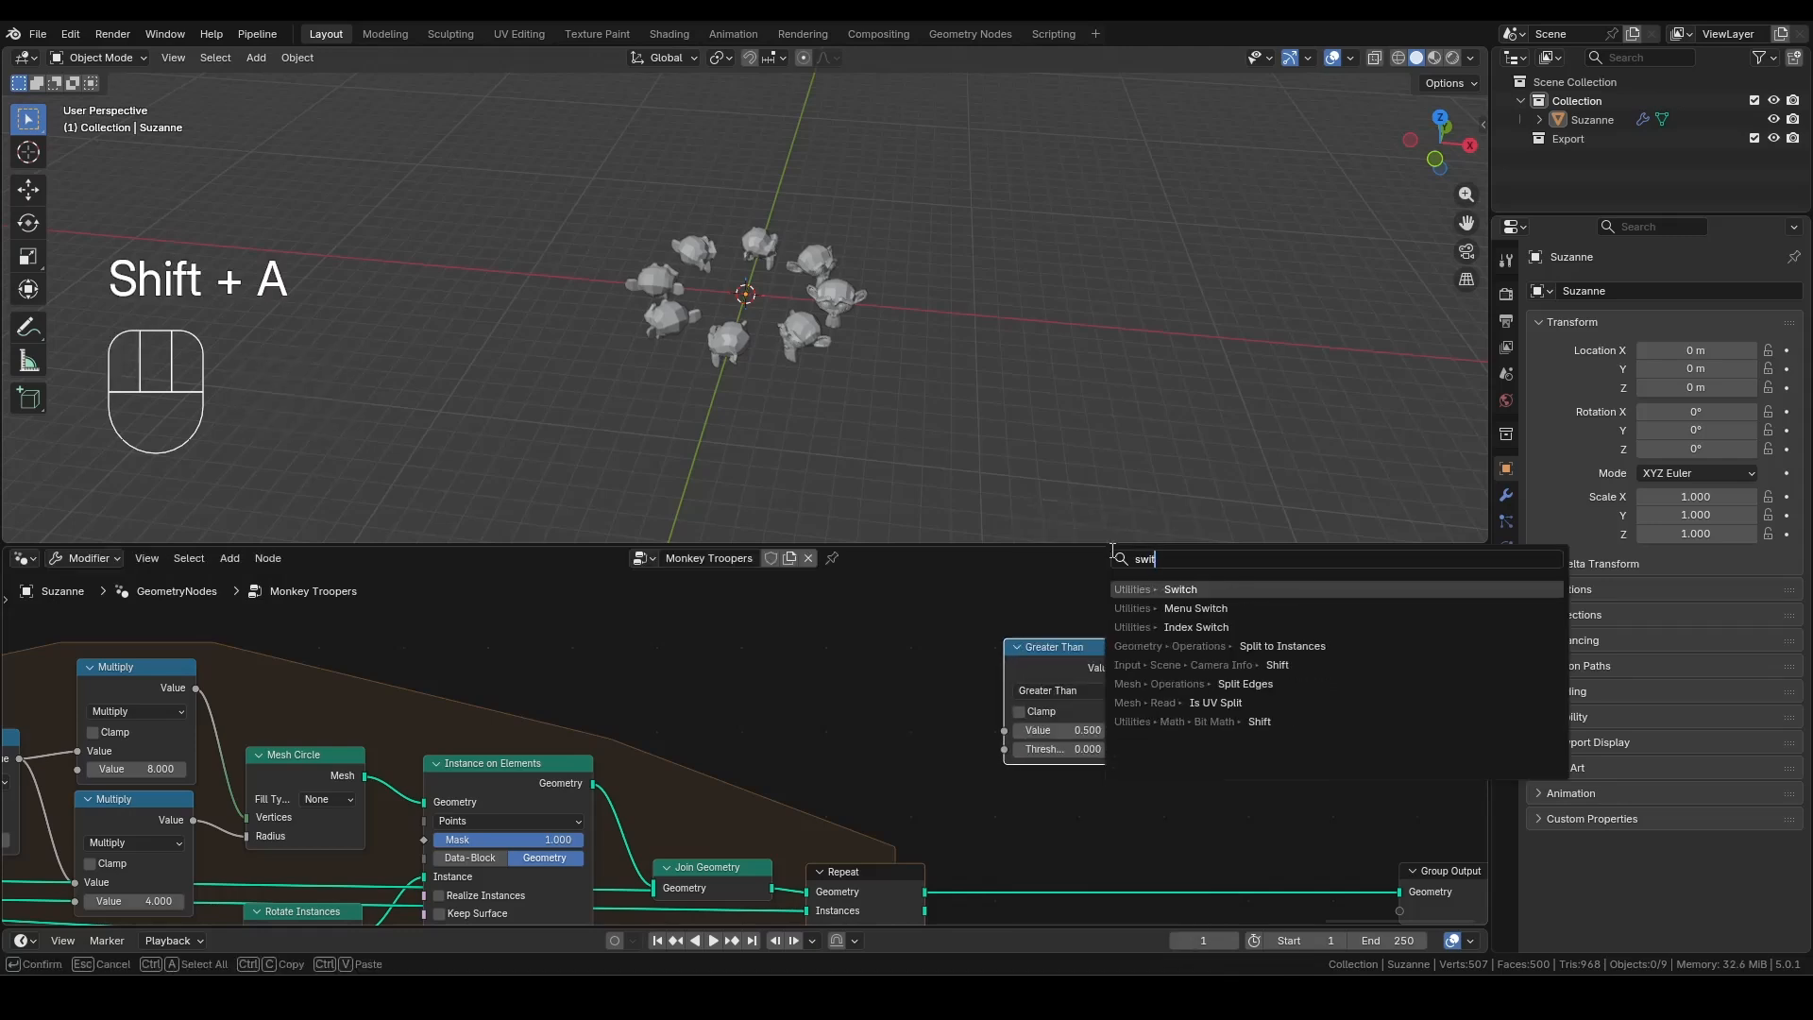
text(ch)
click(1184, 590)
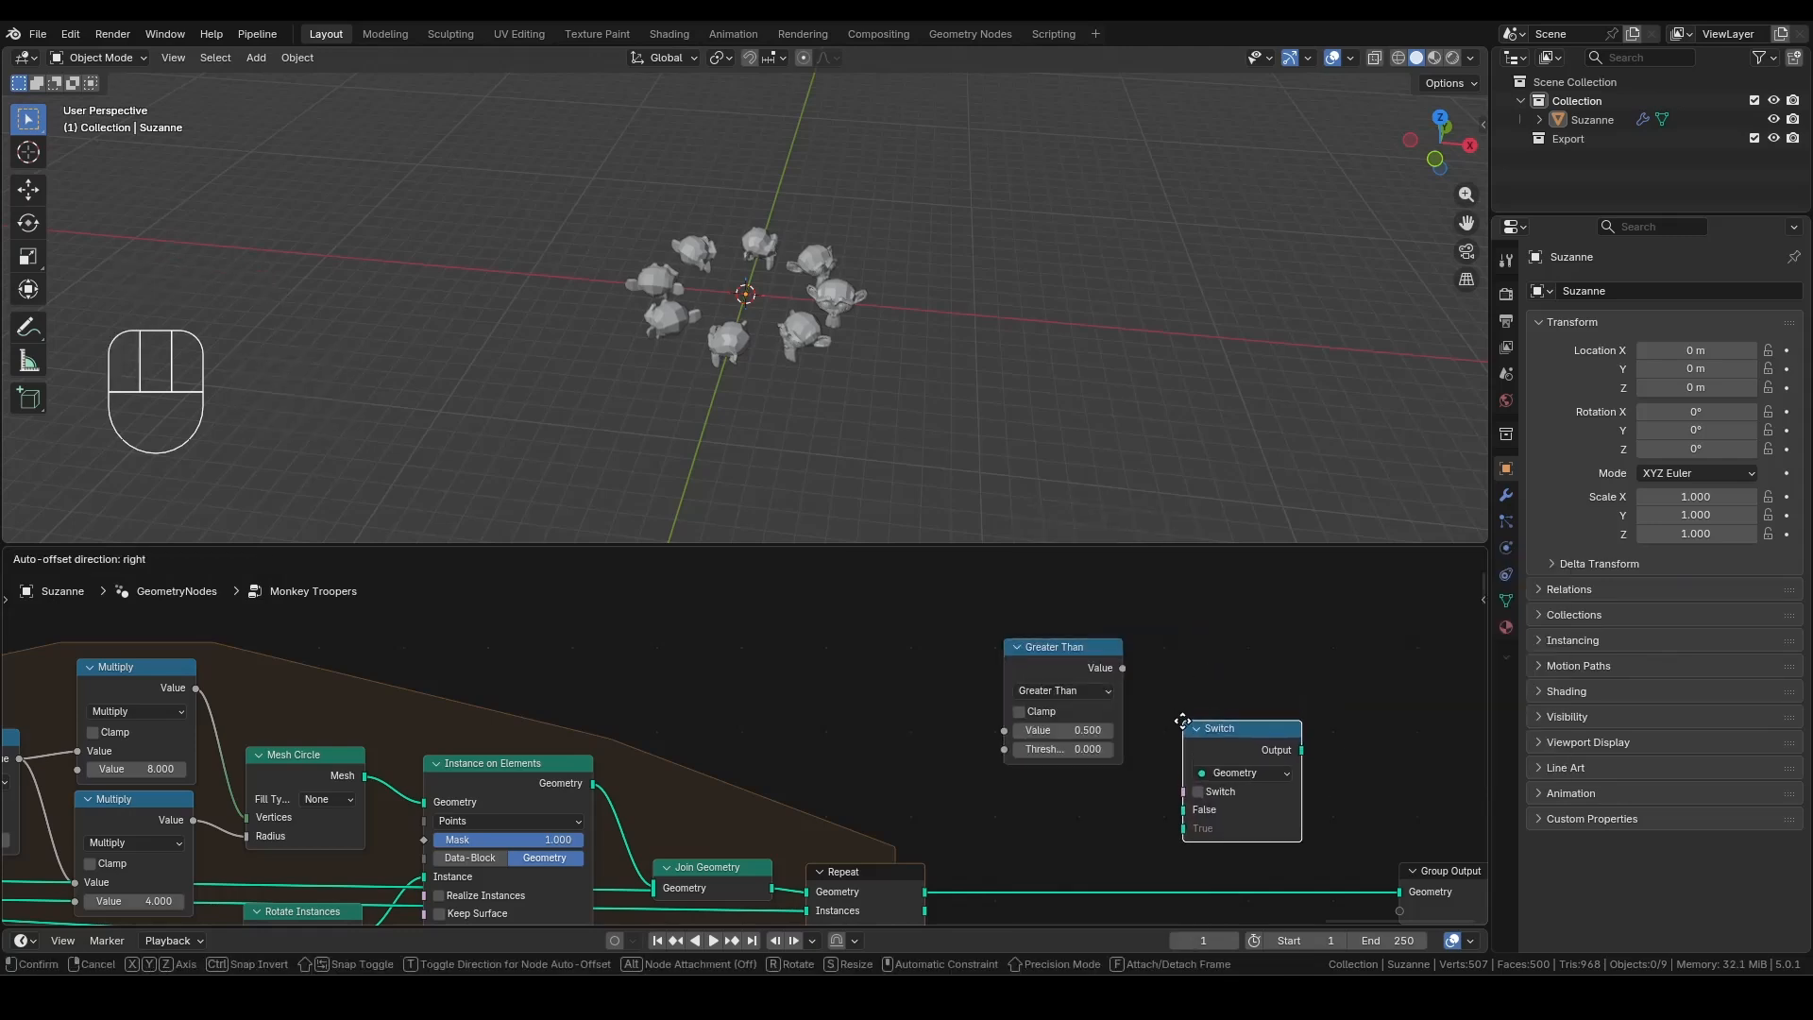
click(1166, 727)
middle_drag(939, 899, 972, 831)
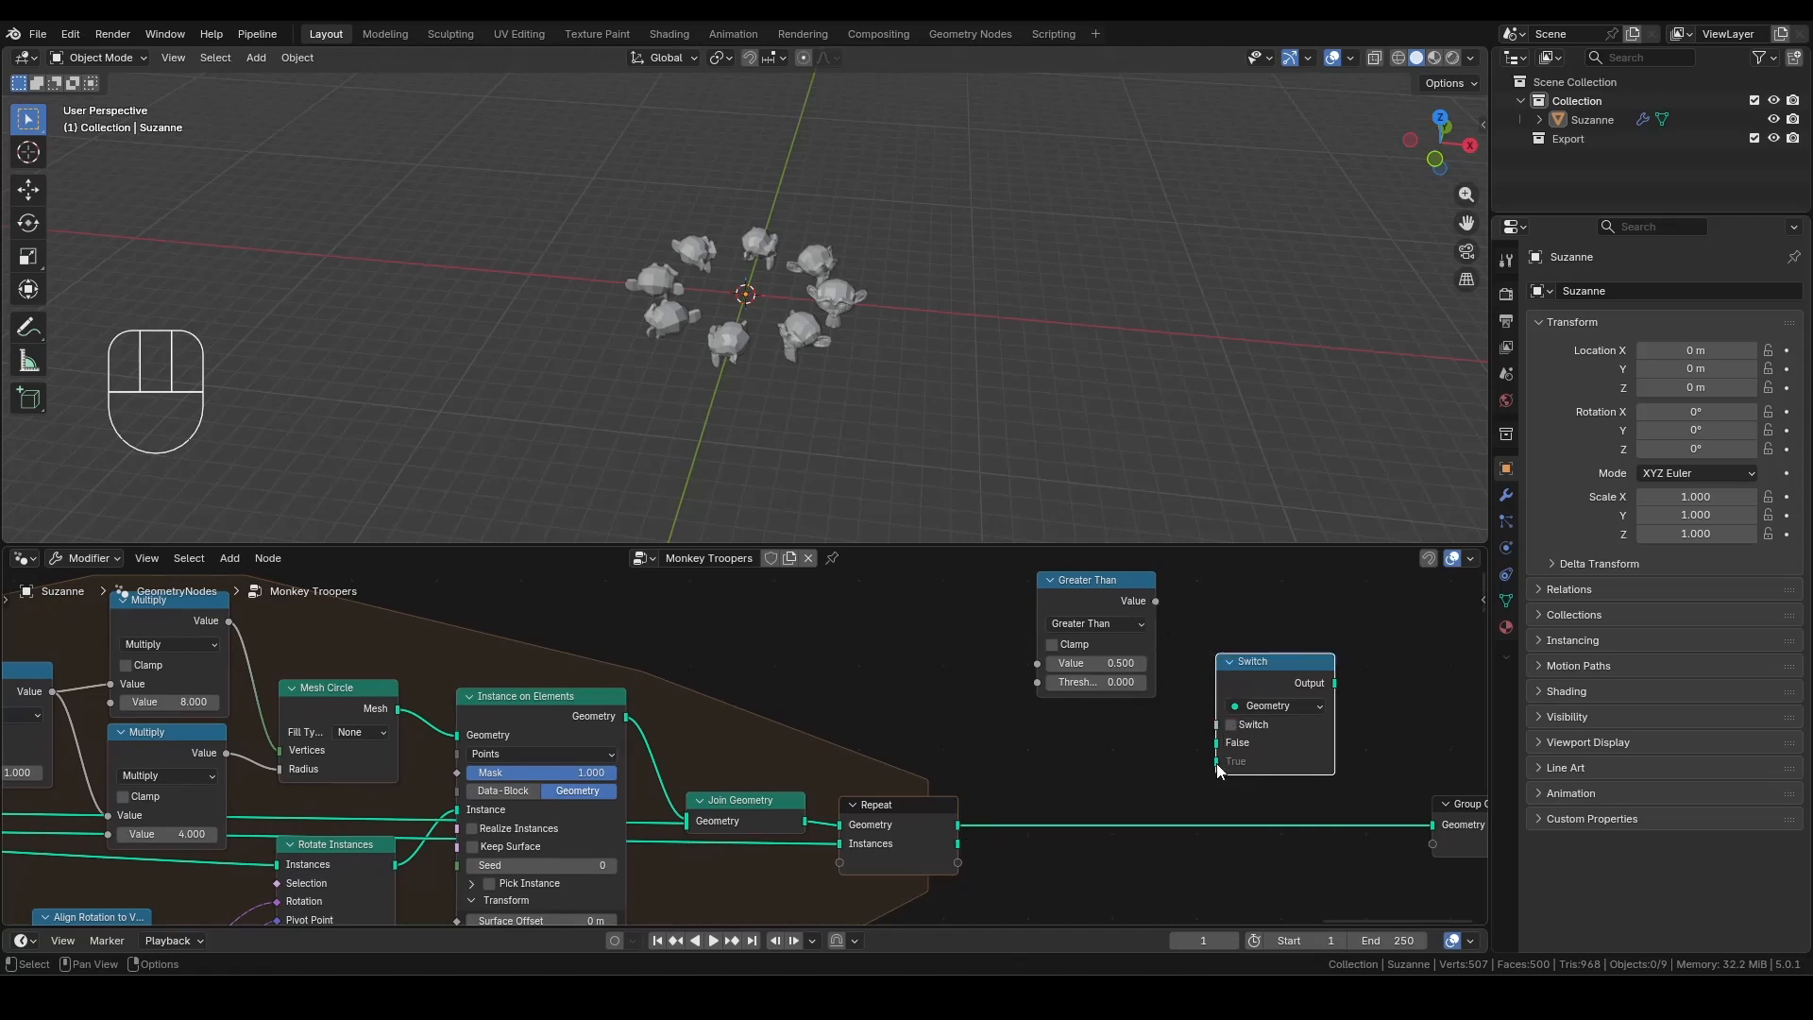
drag(957, 826, 1124, 771)
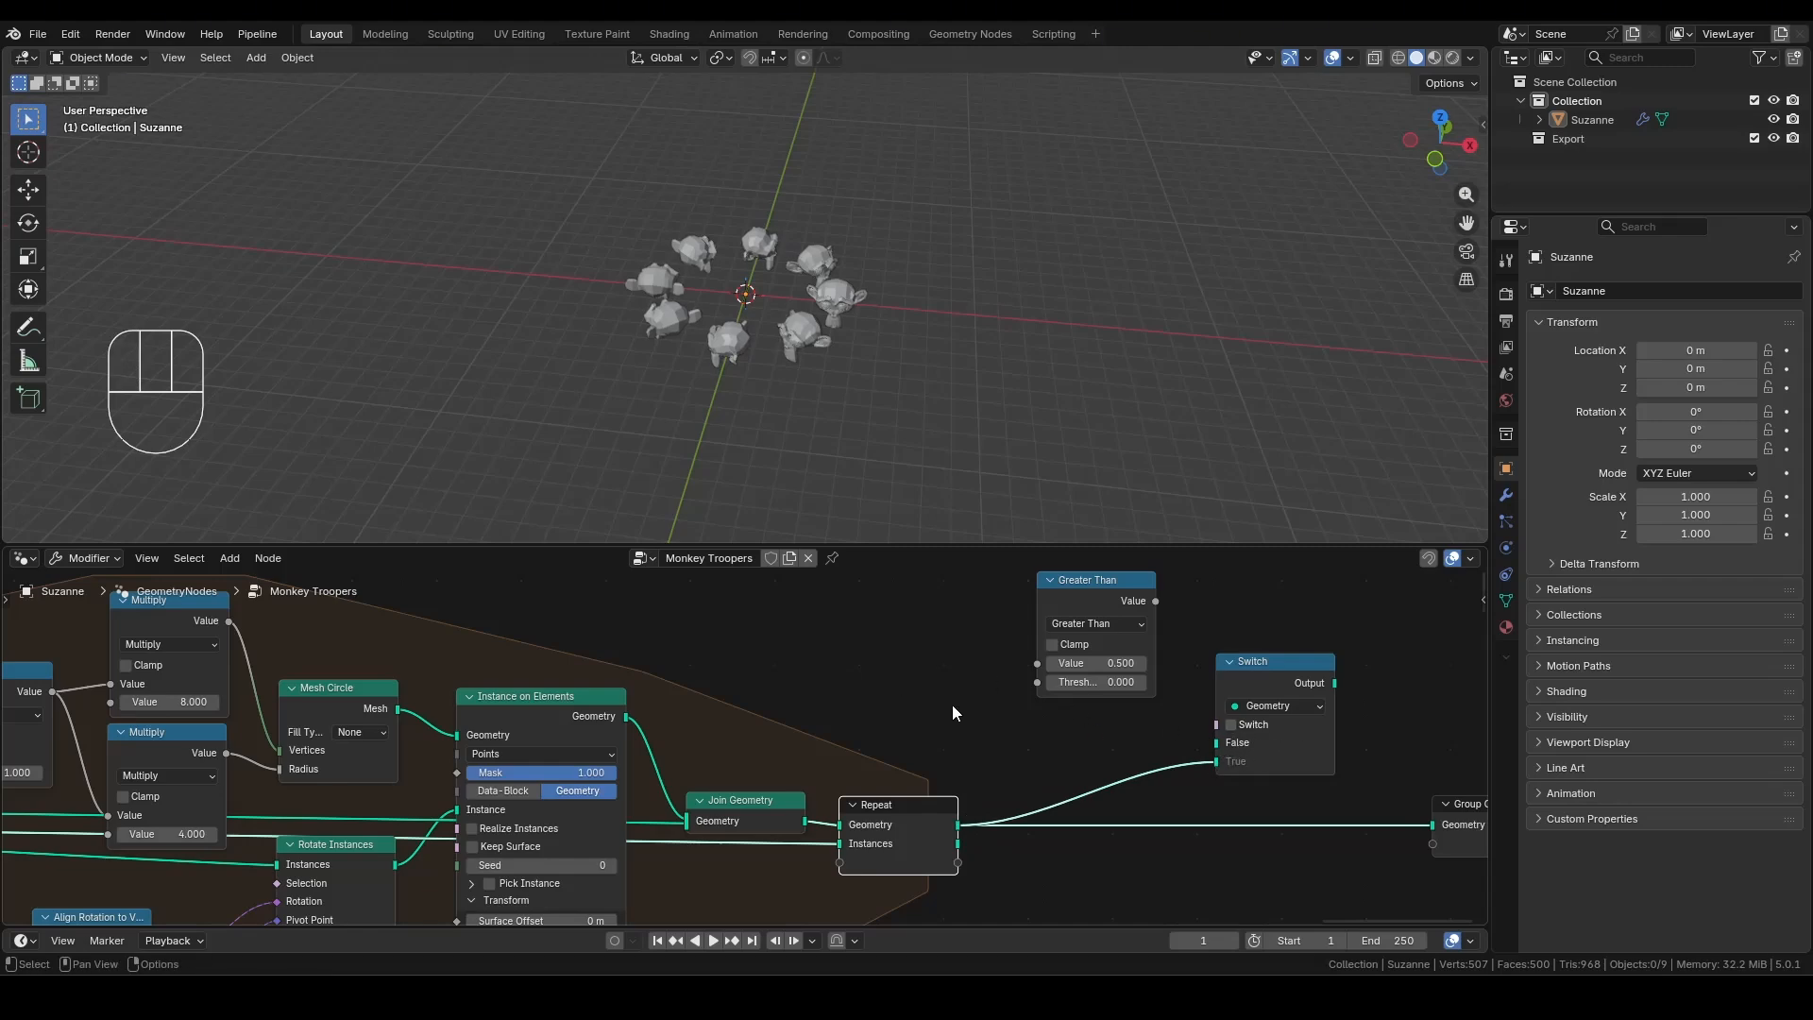
Reposition the Greater Than node slightly, keeping it just before the Switch node.
scroll(1181, 661, down, 2)
click(1086, 623)
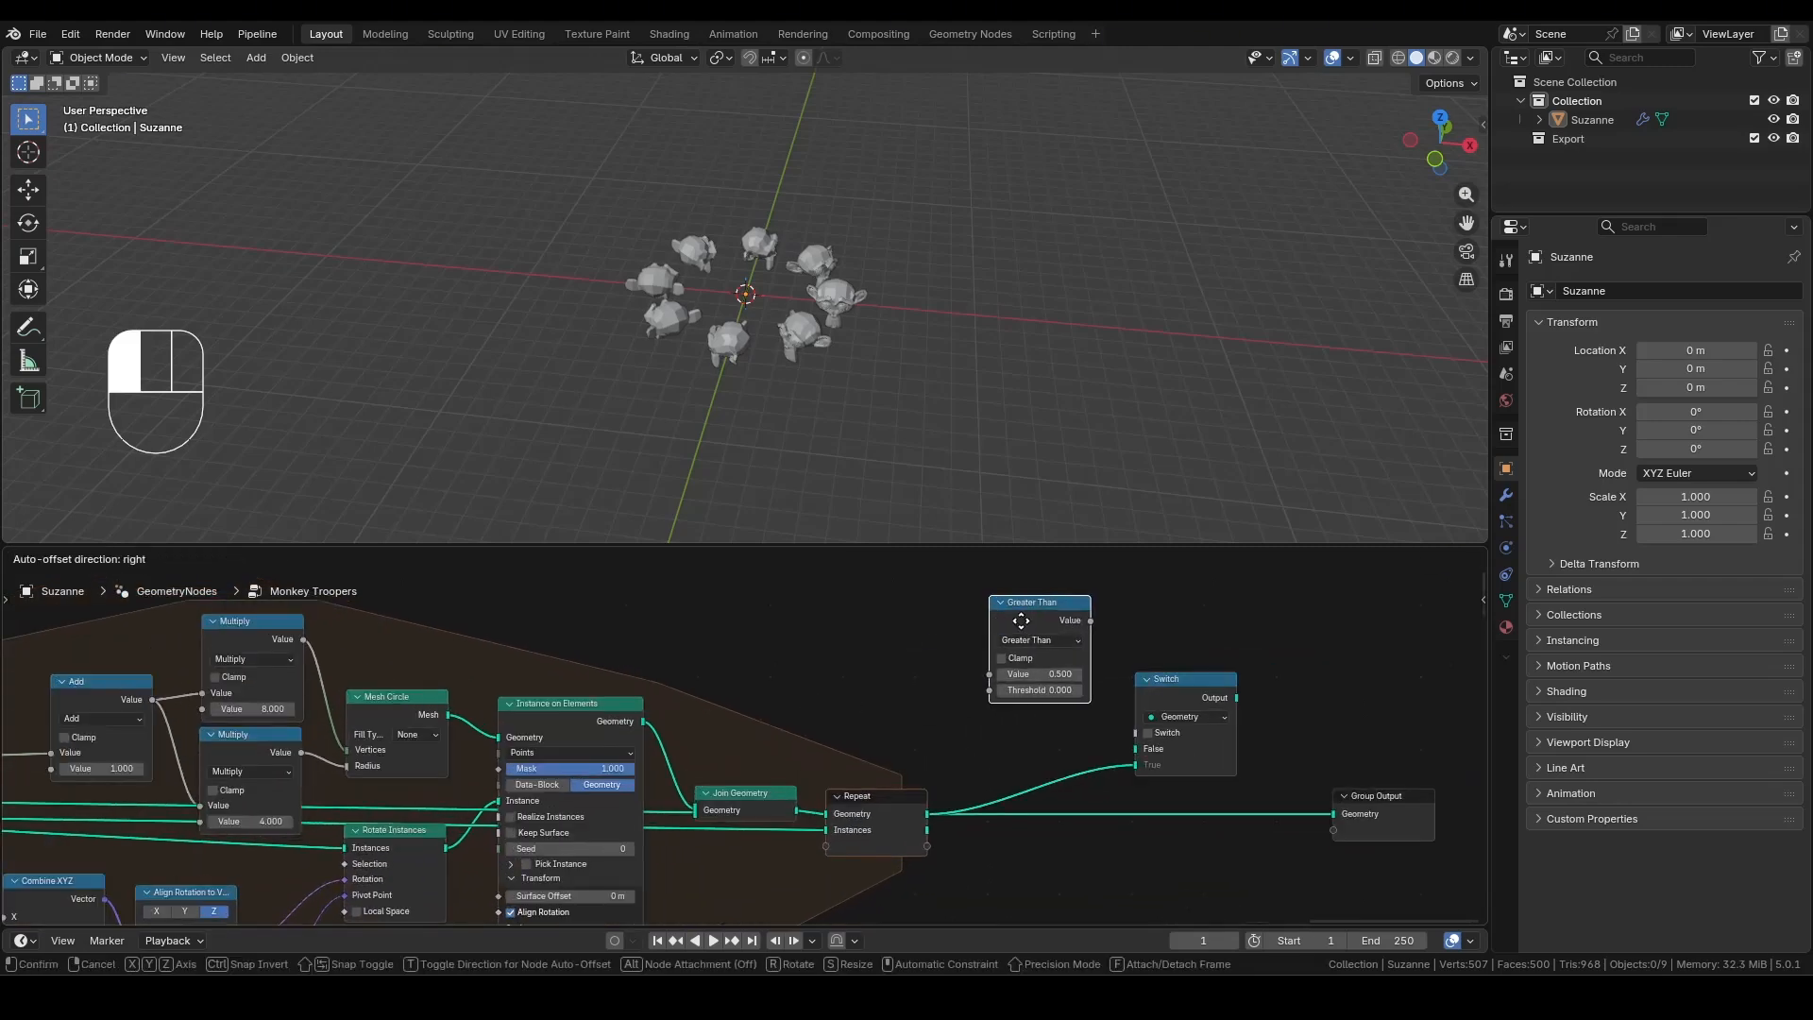
drag(1139, 733, 1139, 733)
Add an Integer node above Group Input and connect it to the Repeat zone's Iterations input.
middle_drag(661, 737, 1322, 699)
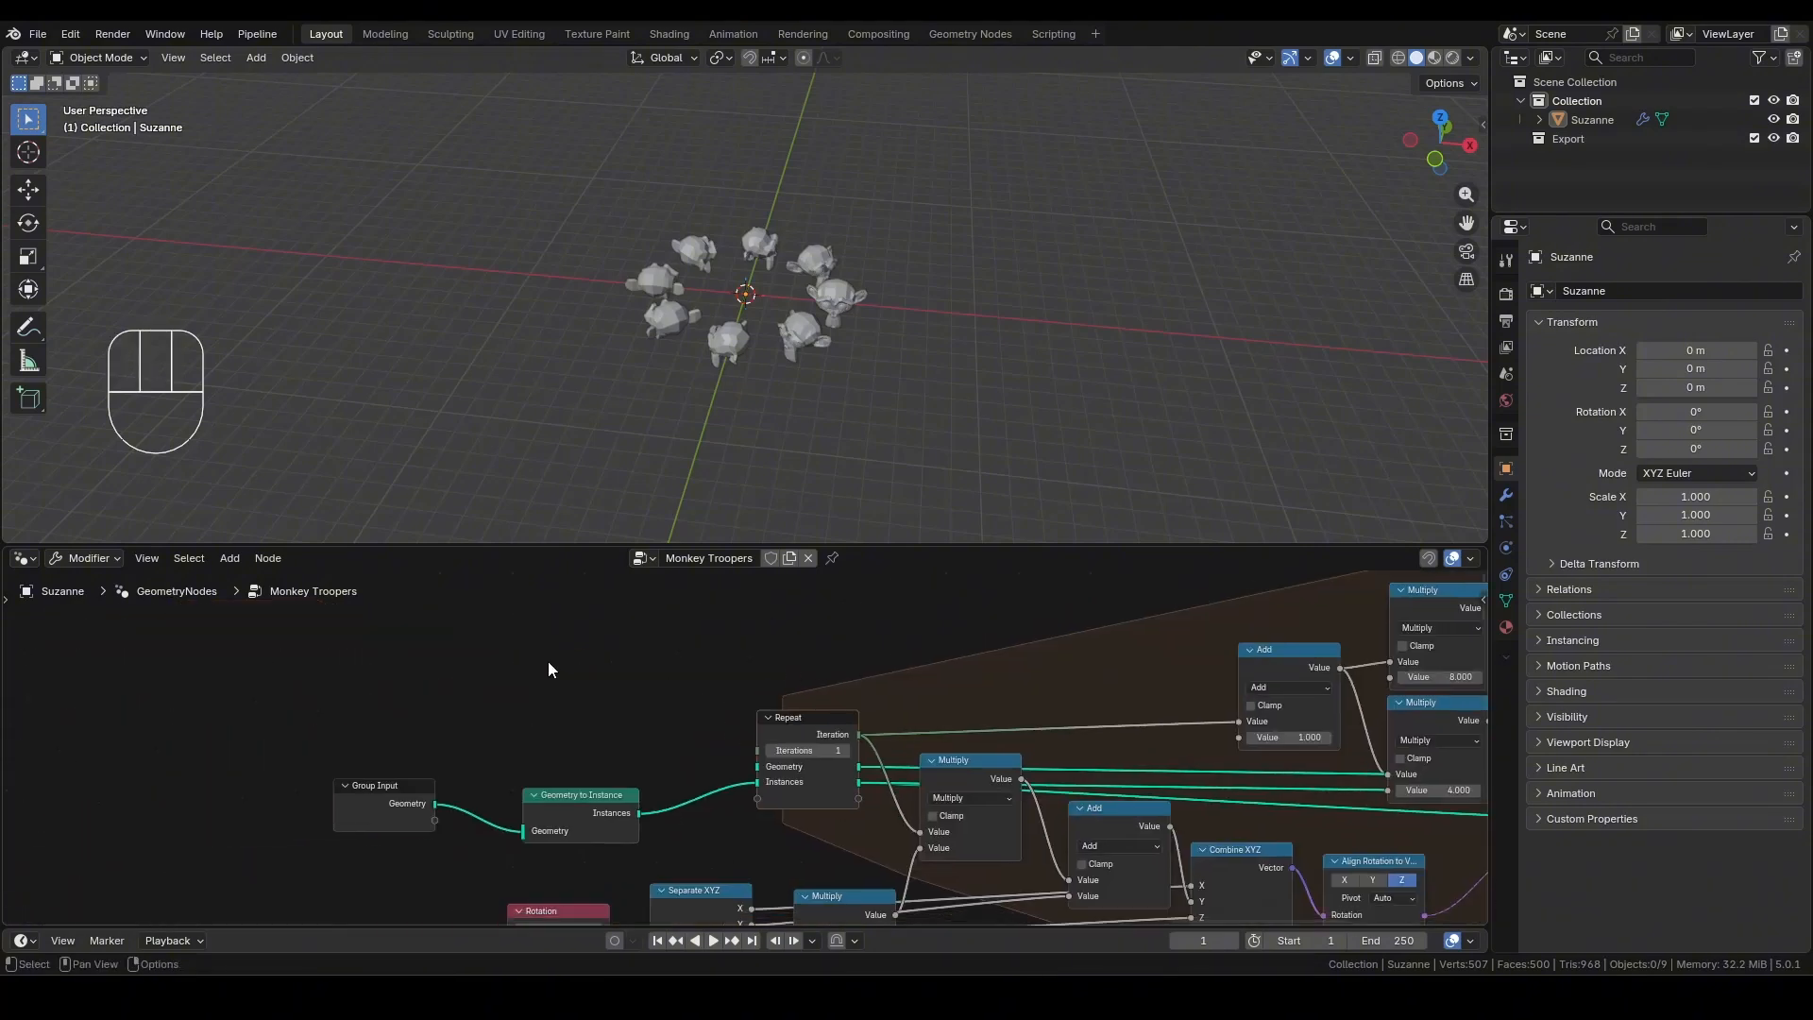
key(shift+a)
text(int)
key(Return)
click(378, 715)
drag(434, 730, 763, 750)
Connect the Integer output to Greater Than's Value input and lift the link above the Repeat zone with a reroute.
scroll(603, 687, down, 1)
scroll(603, 696, down, 1)
middle_drag(603, 697, 331, 754)
drag(242, 784, 1421, 724)
key(shift+a)
click(697, 545)
key(Escape)
key(g)
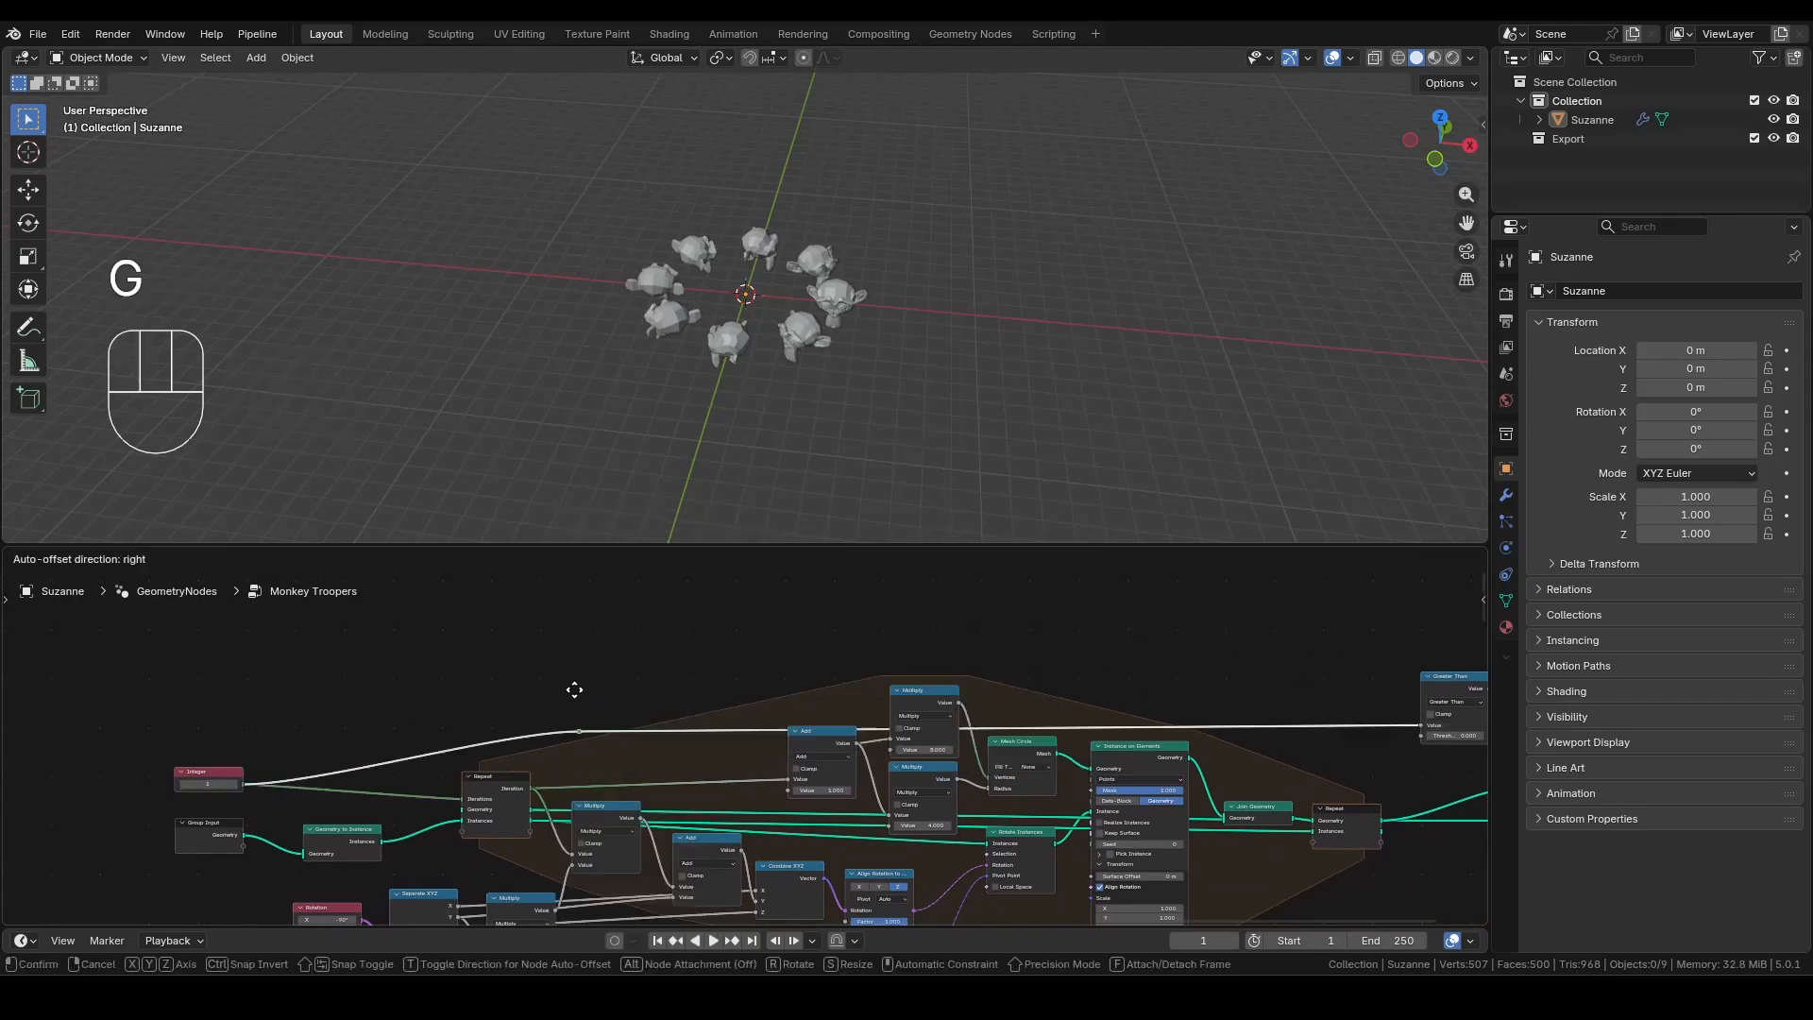
click(939, 647)
Add a second reroute to the Integer link near Greater Than and raise it above the Repeat zone.
key(shift+a)
text(re)
key(Return)
click(1066, 789)
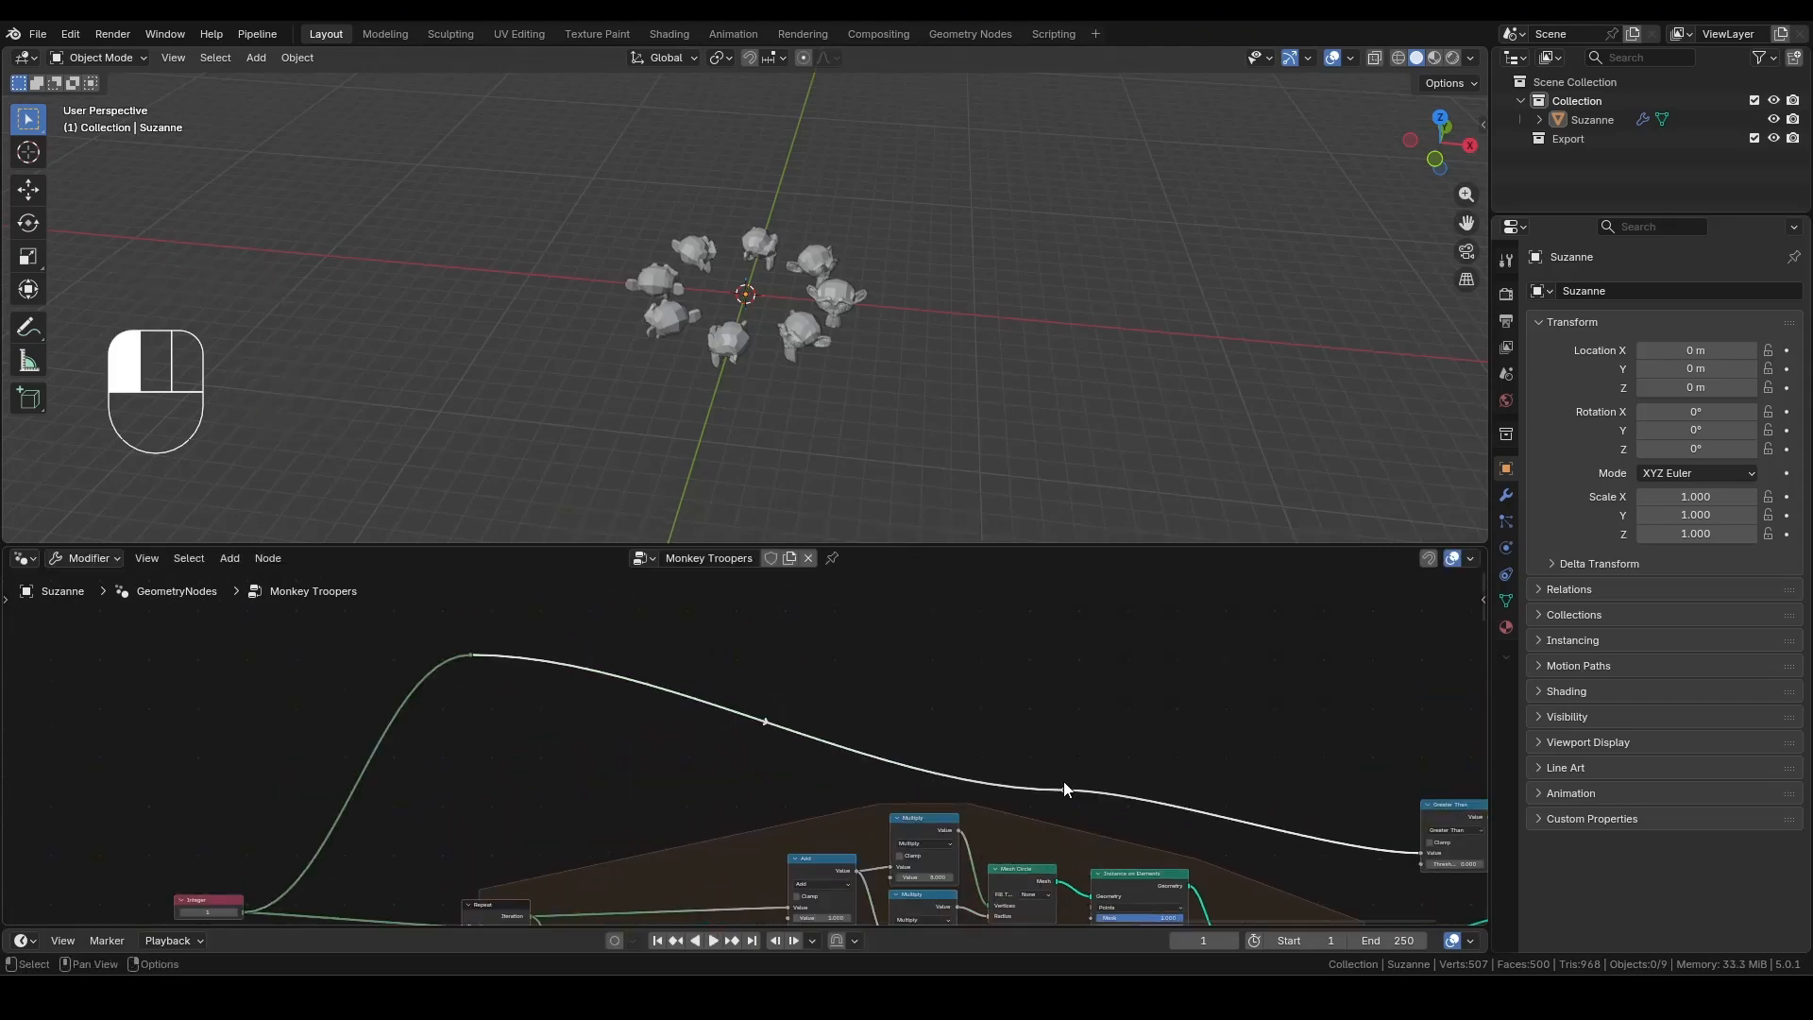
key(g)
click(1187, 631)
Connect Group Input's Geometry to the Switch's False input and Greater Than to Switch, raising the geometry link with a reroute.
middle_drag(642, 831, 724, 707)
drag(325, 839, 1371, 782)
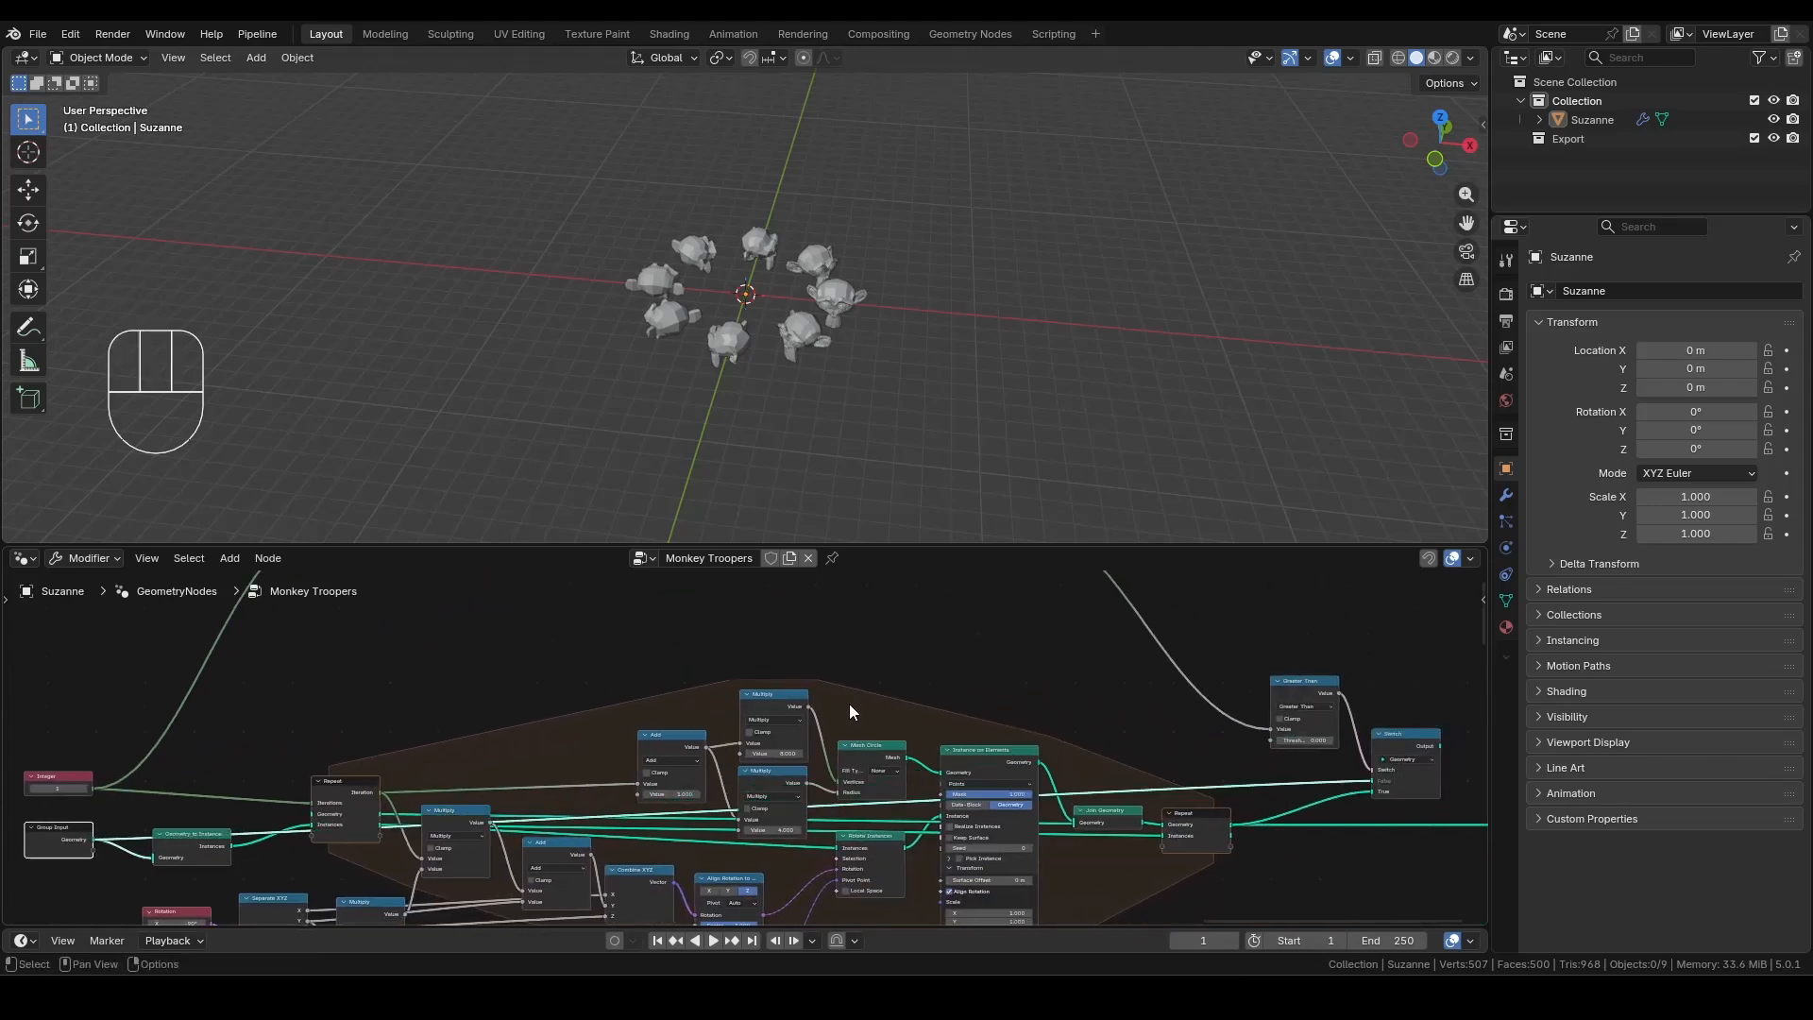
key(shift+a)
text(re)
key(Return)
click(1209, 786)
key(g)
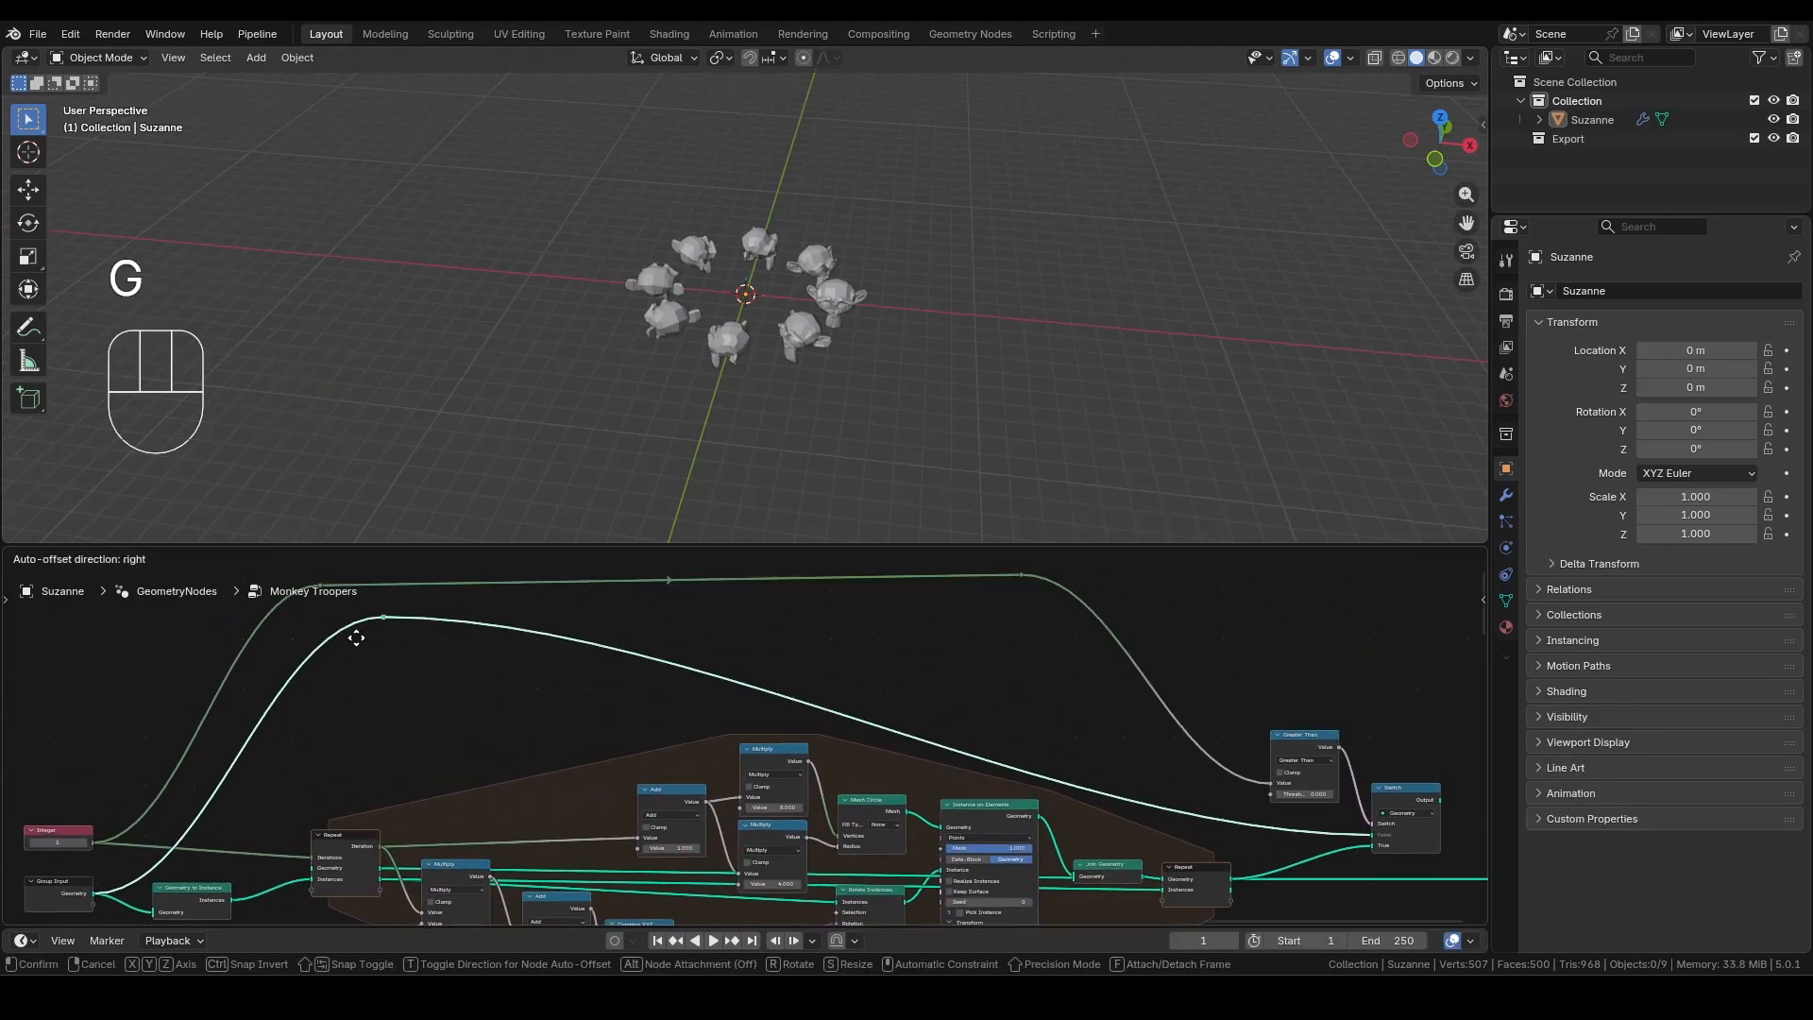
click(312, 677)
Raise the far end of the geometry link with a second reroute, and connect the Switch output to Group Output.
key(shift+a)
text(re)
key(Return)
click(1114, 798)
key(g)
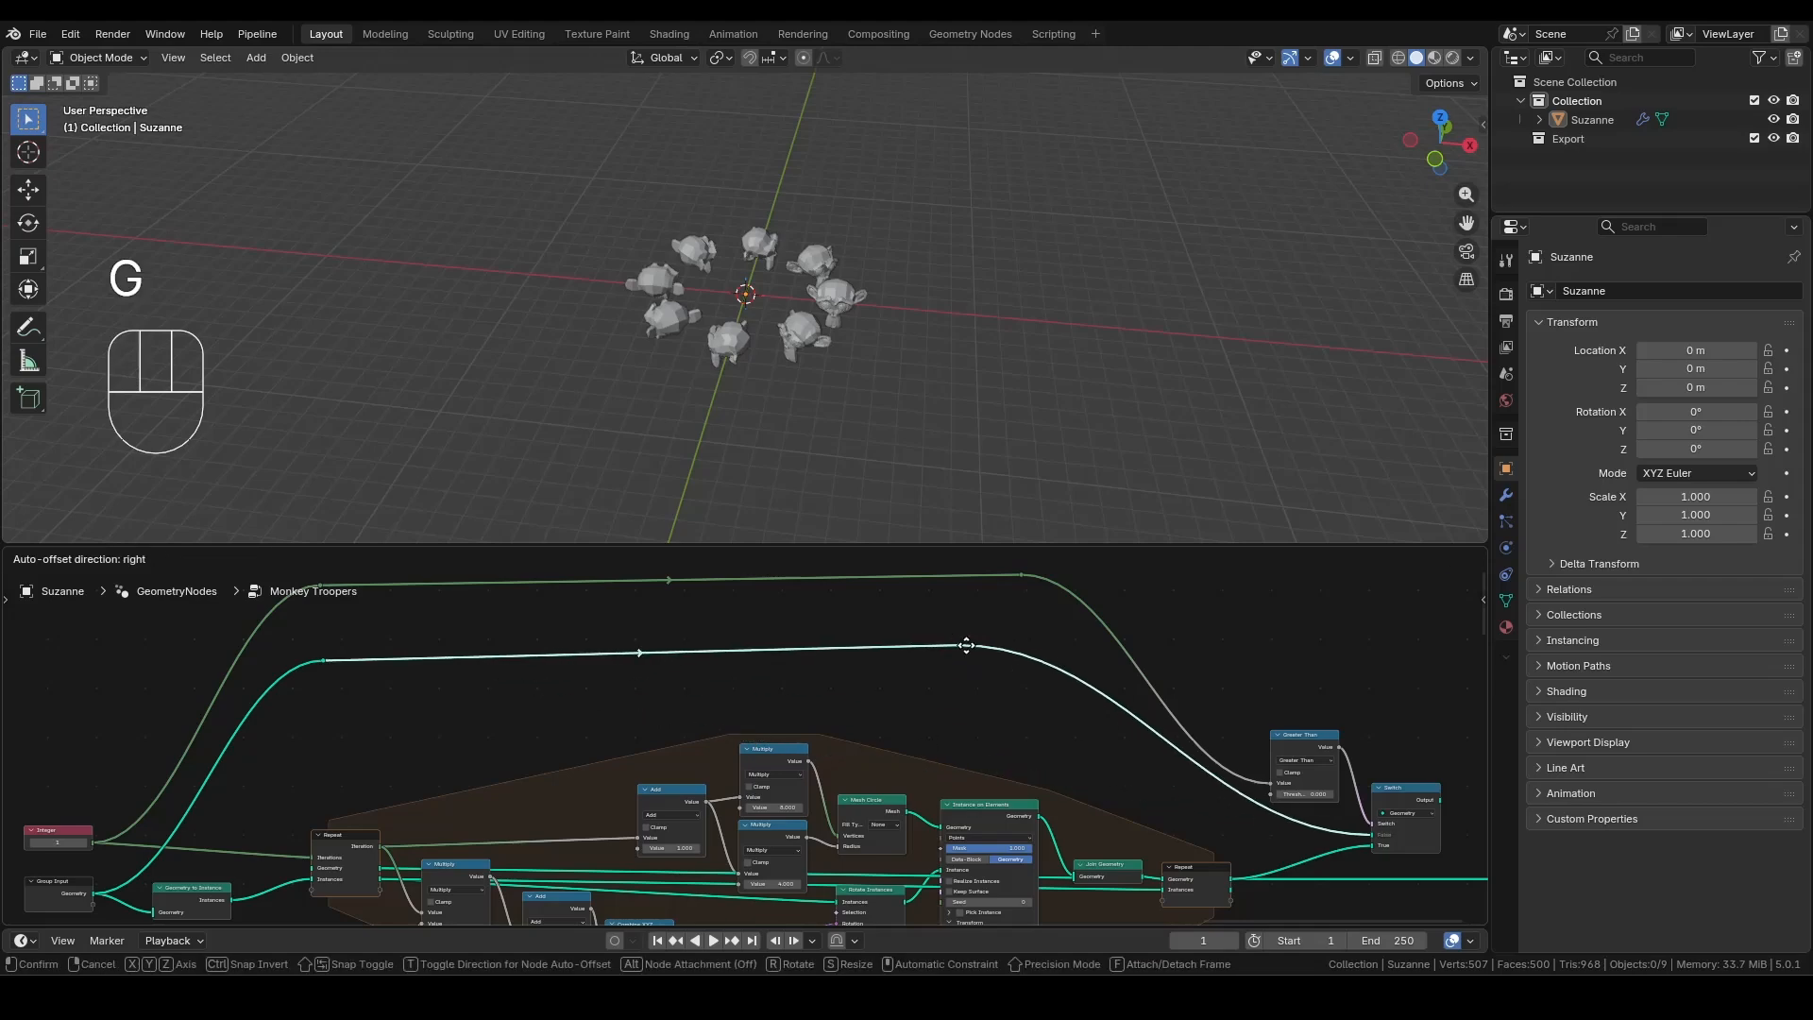
click(1234, 749)
middle_drag(1233, 749, 650, 614)
scroll(888, 687, up, 2)
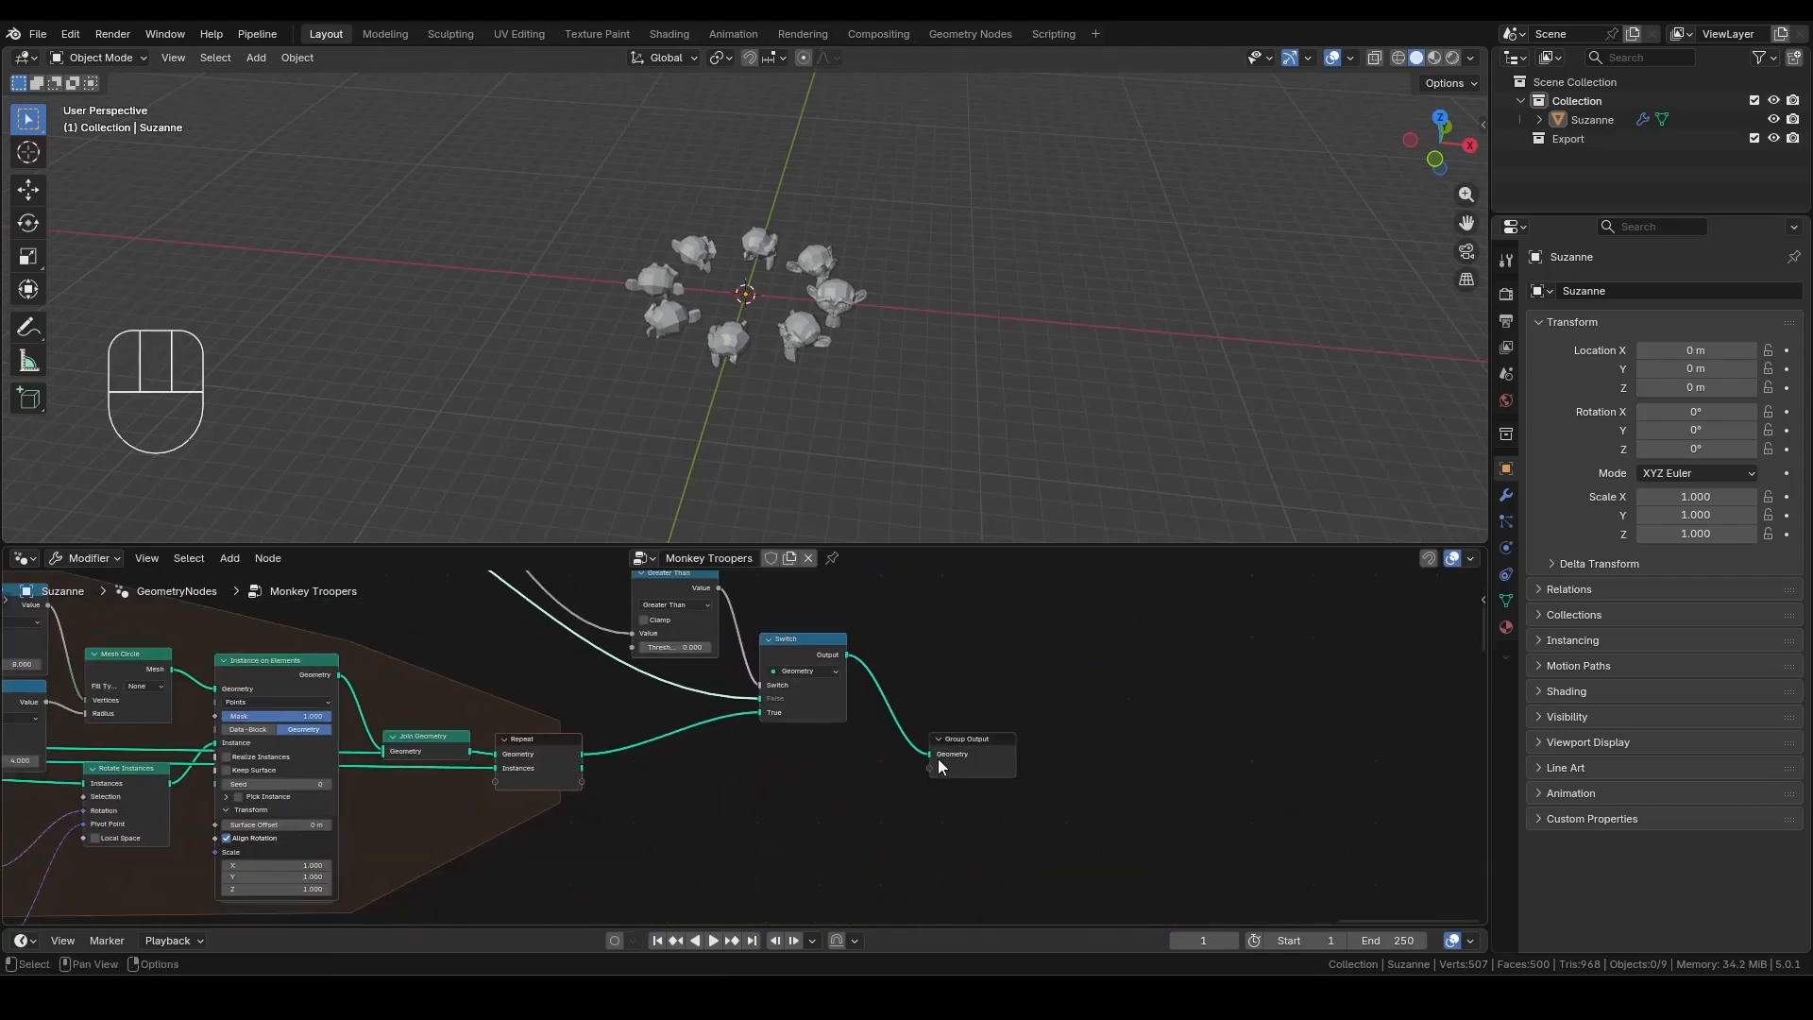
Step the Integer value up to 3 and down to 0 to check the generated rings.
scroll(937, 765, down, 7)
middle_drag(938, 761, 1372, 755)
scroll(312, 730, up, 8)
middle_drag(312, 730, 643, 752)
scroll(478, 736, up, 4)
middle_drag(478, 737, 558, 665)
click(620, 691)
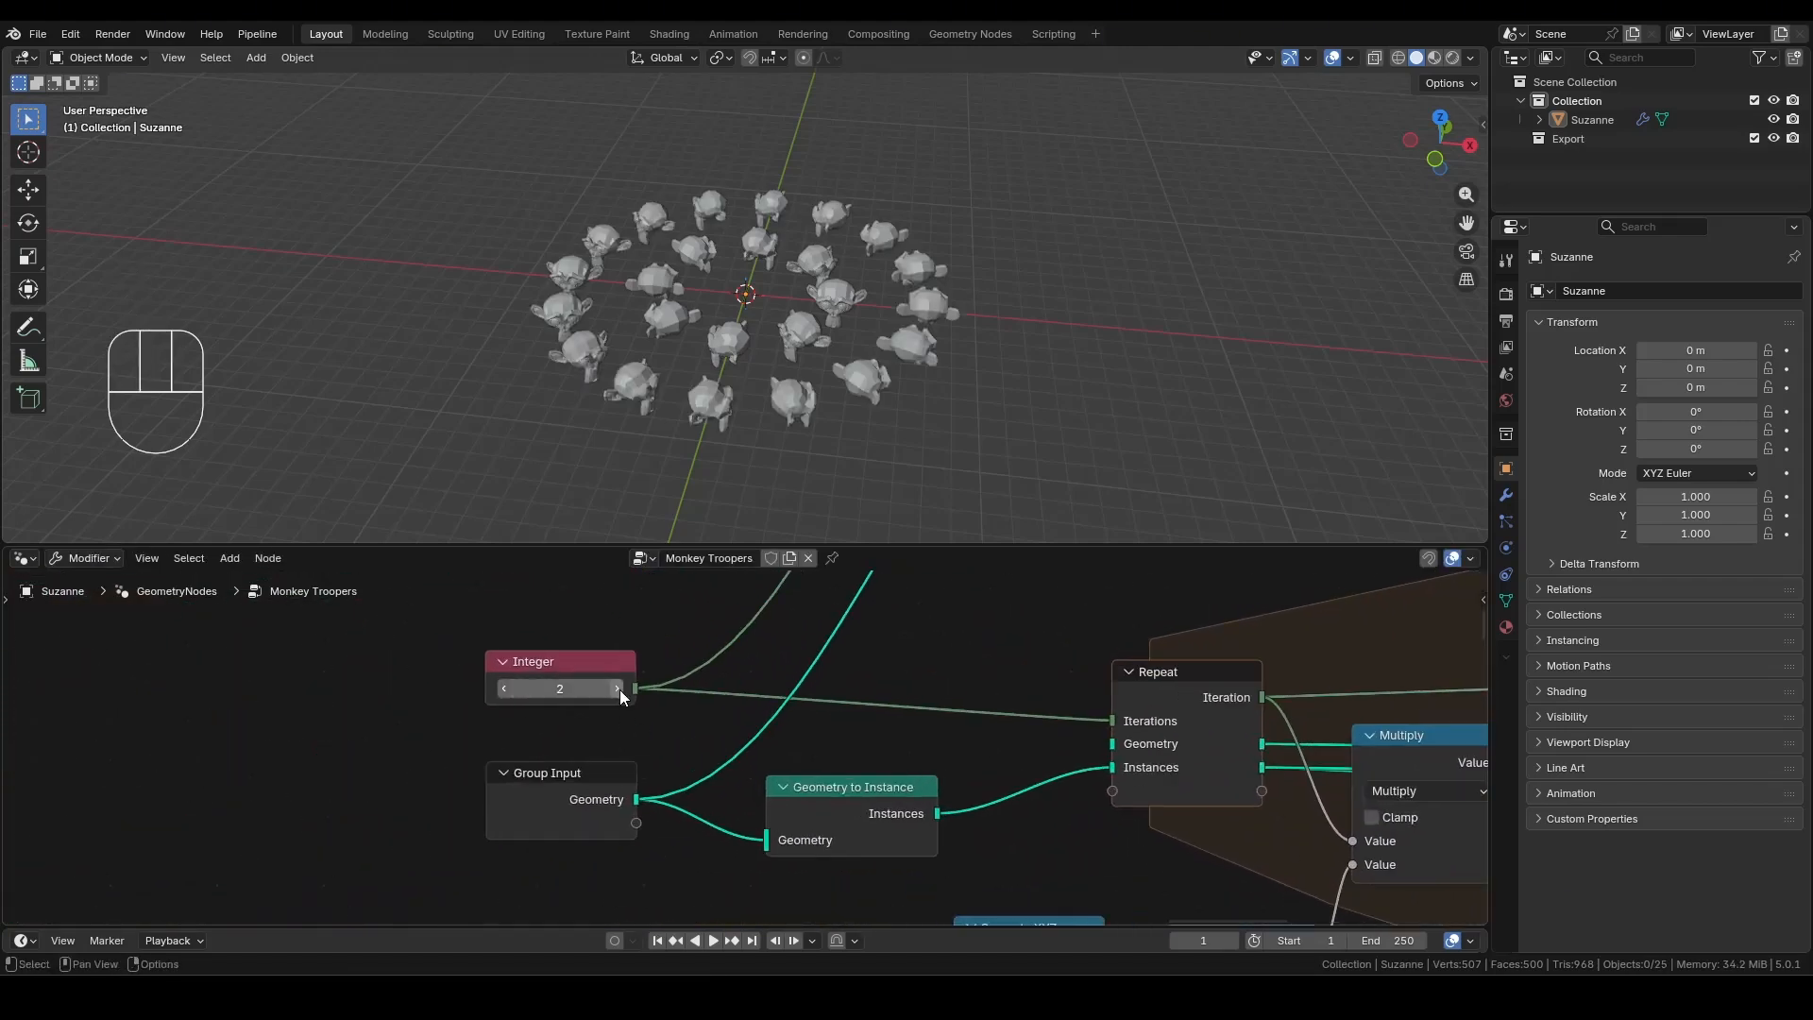
click(619, 691)
click(506, 691)
click(507, 687)
click(508, 684)
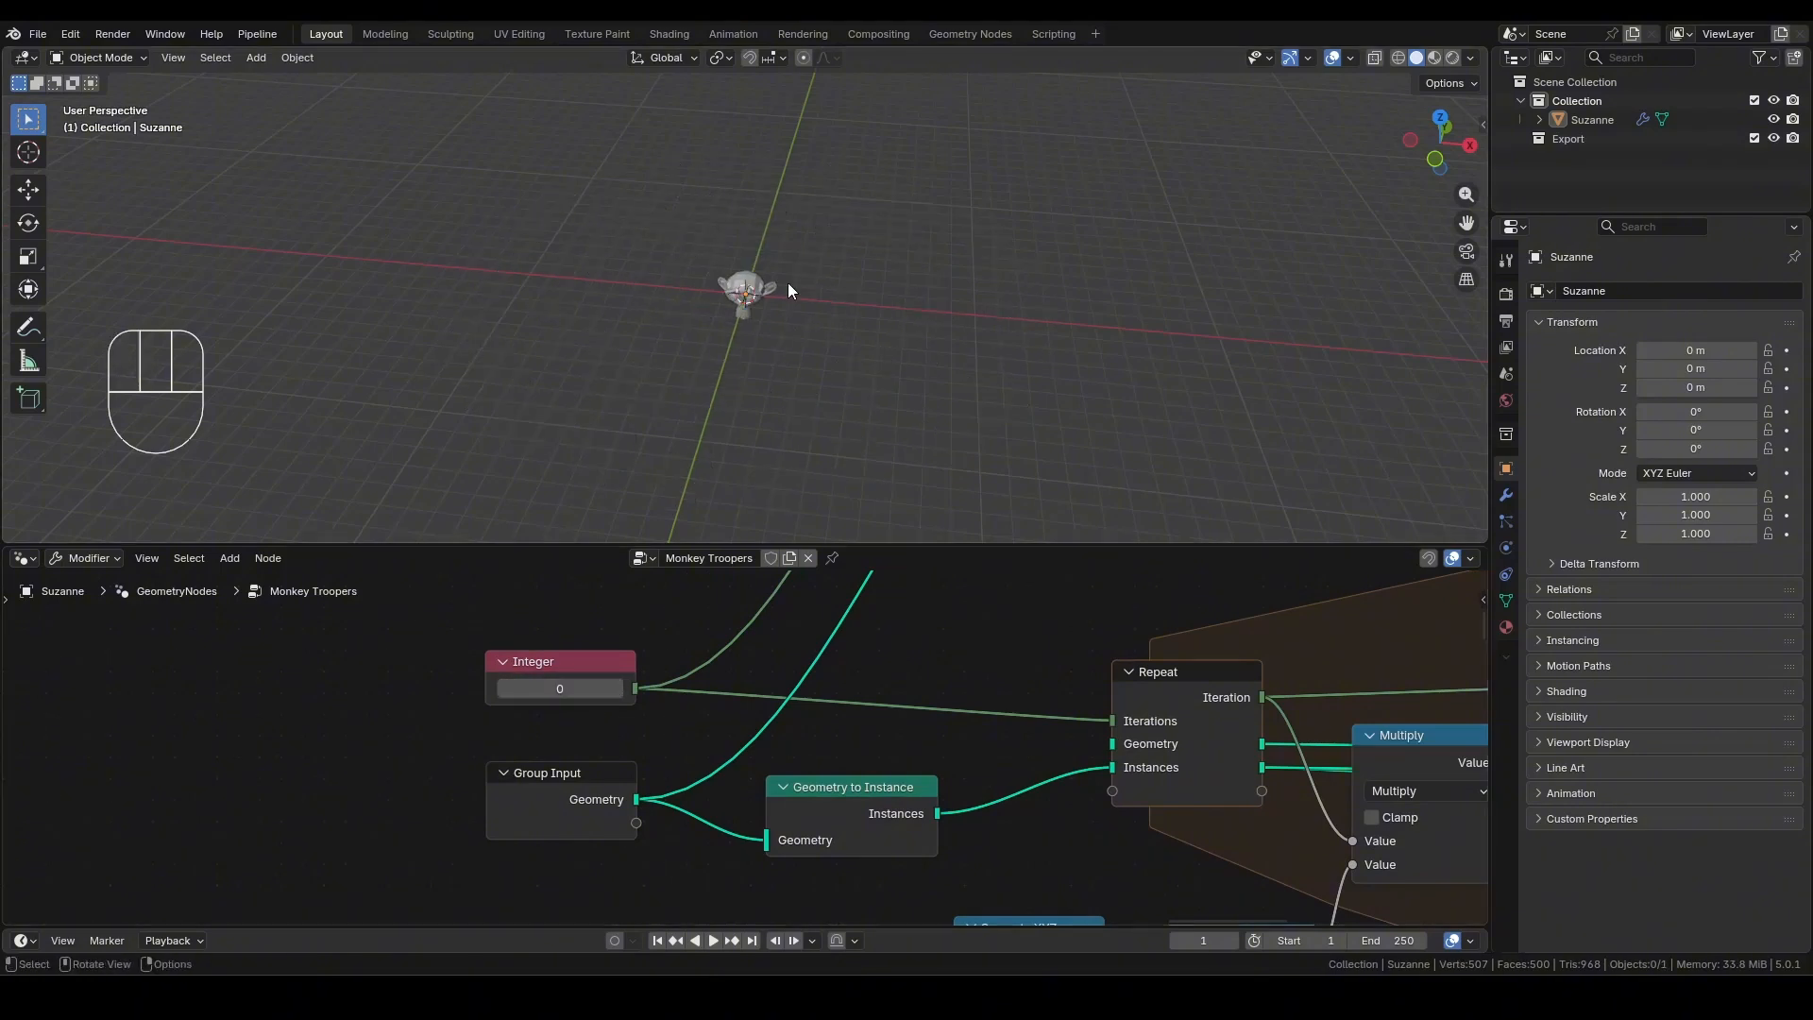
middle_drag(788, 282, 950, 337)
Raise the Integer value to 4 and view the resulting rings from above.
click(619, 689)
click(620, 689)
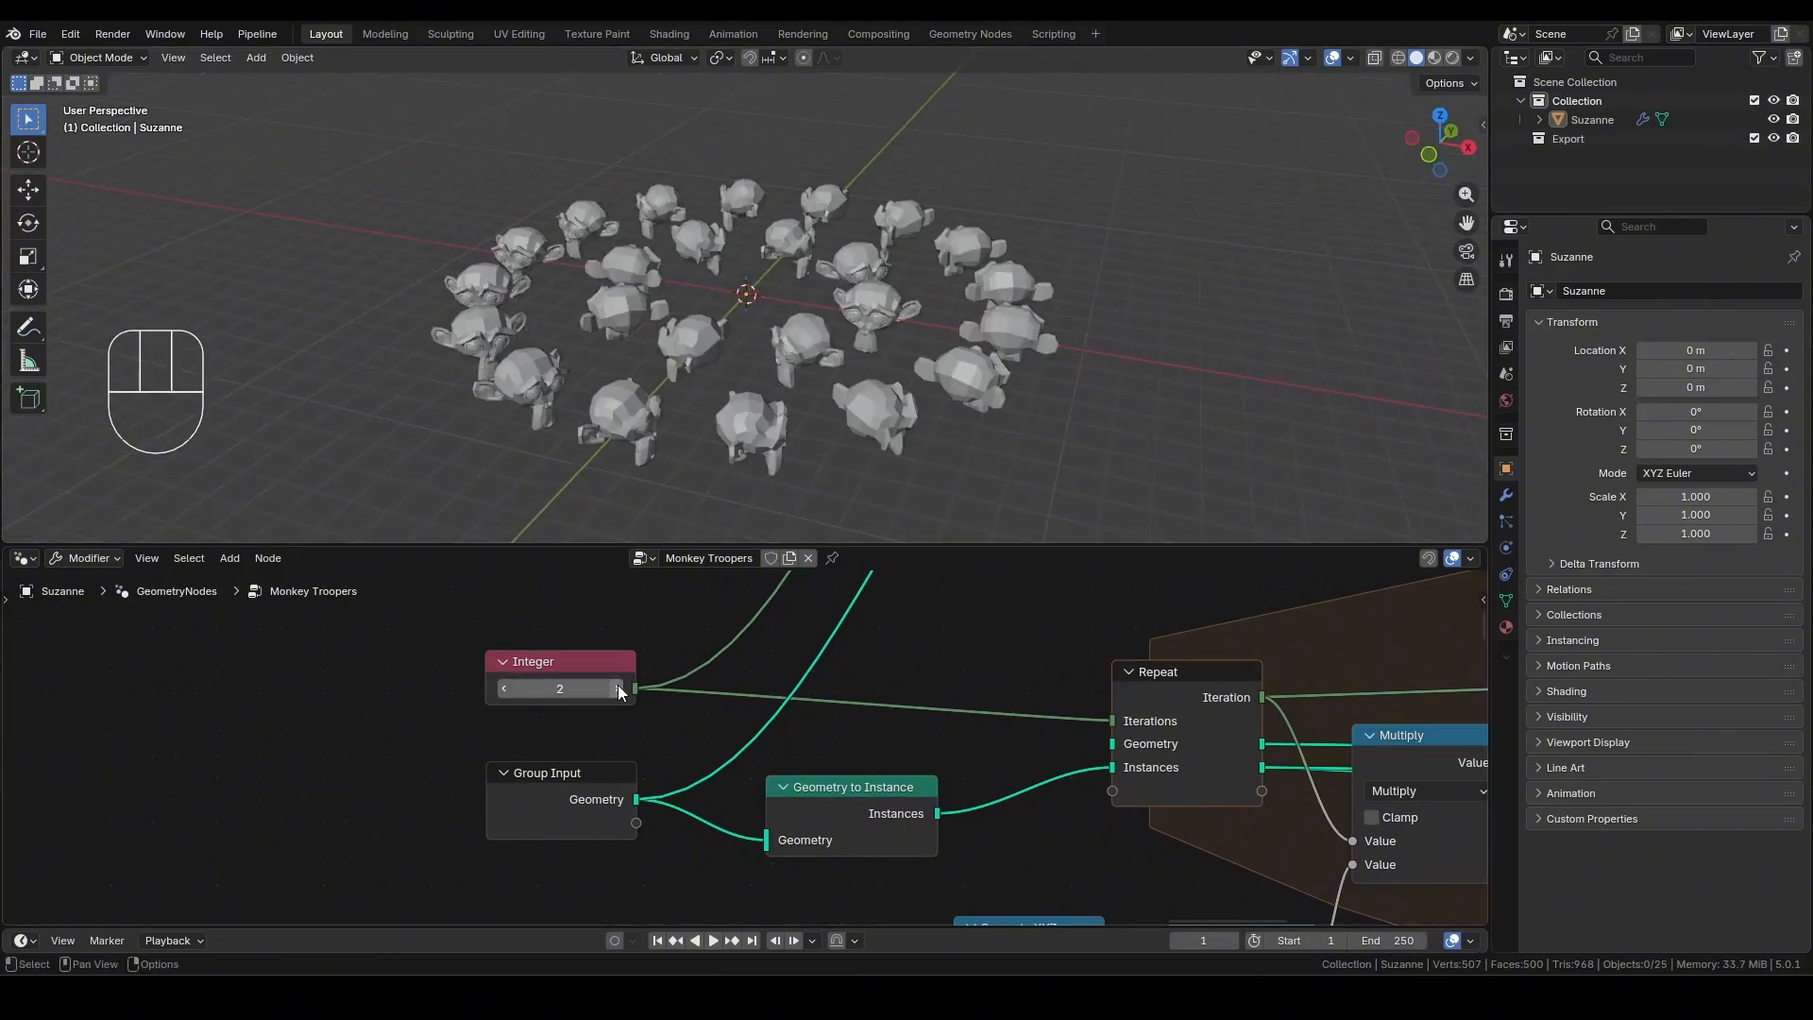
scroll(931, 735, down, 13)
middle_drag(1200, 713, 725, 678)
scroll(725, 678, up, 2)
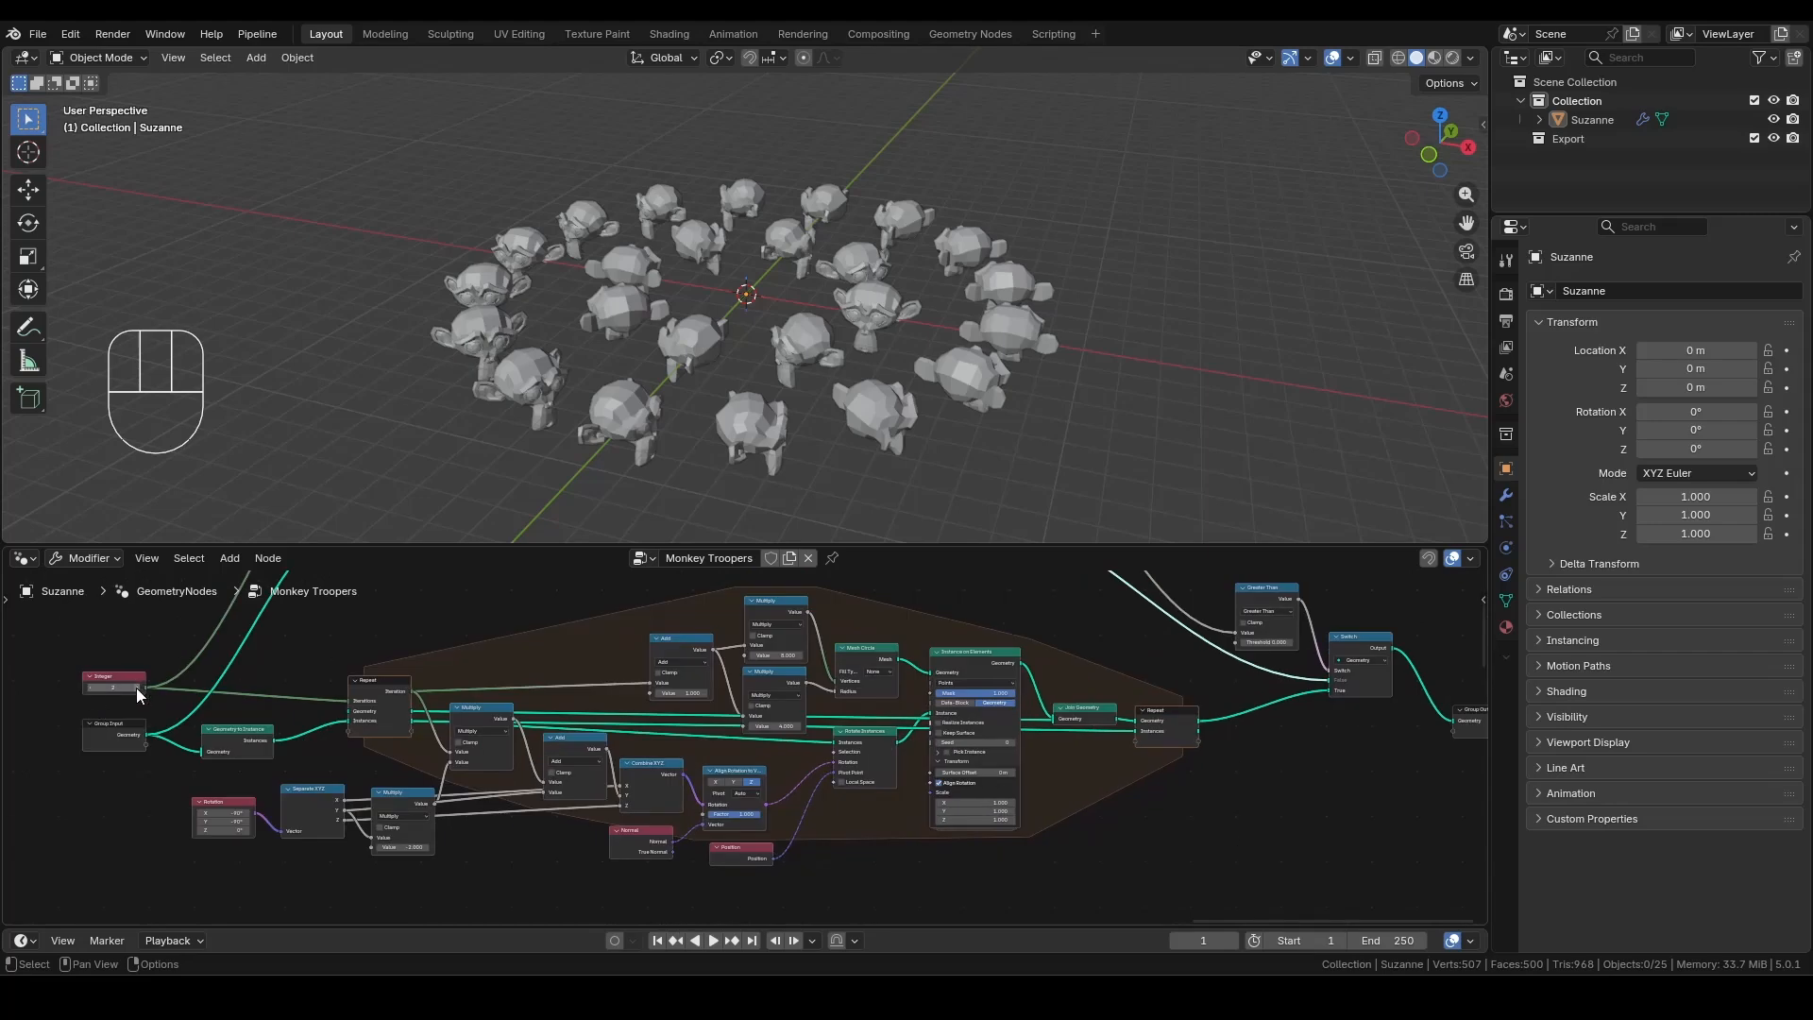
click(139, 689)
click(139, 688)
scroll(762, 355, down, 2)
middle_drag(902, 247, 933, 277)
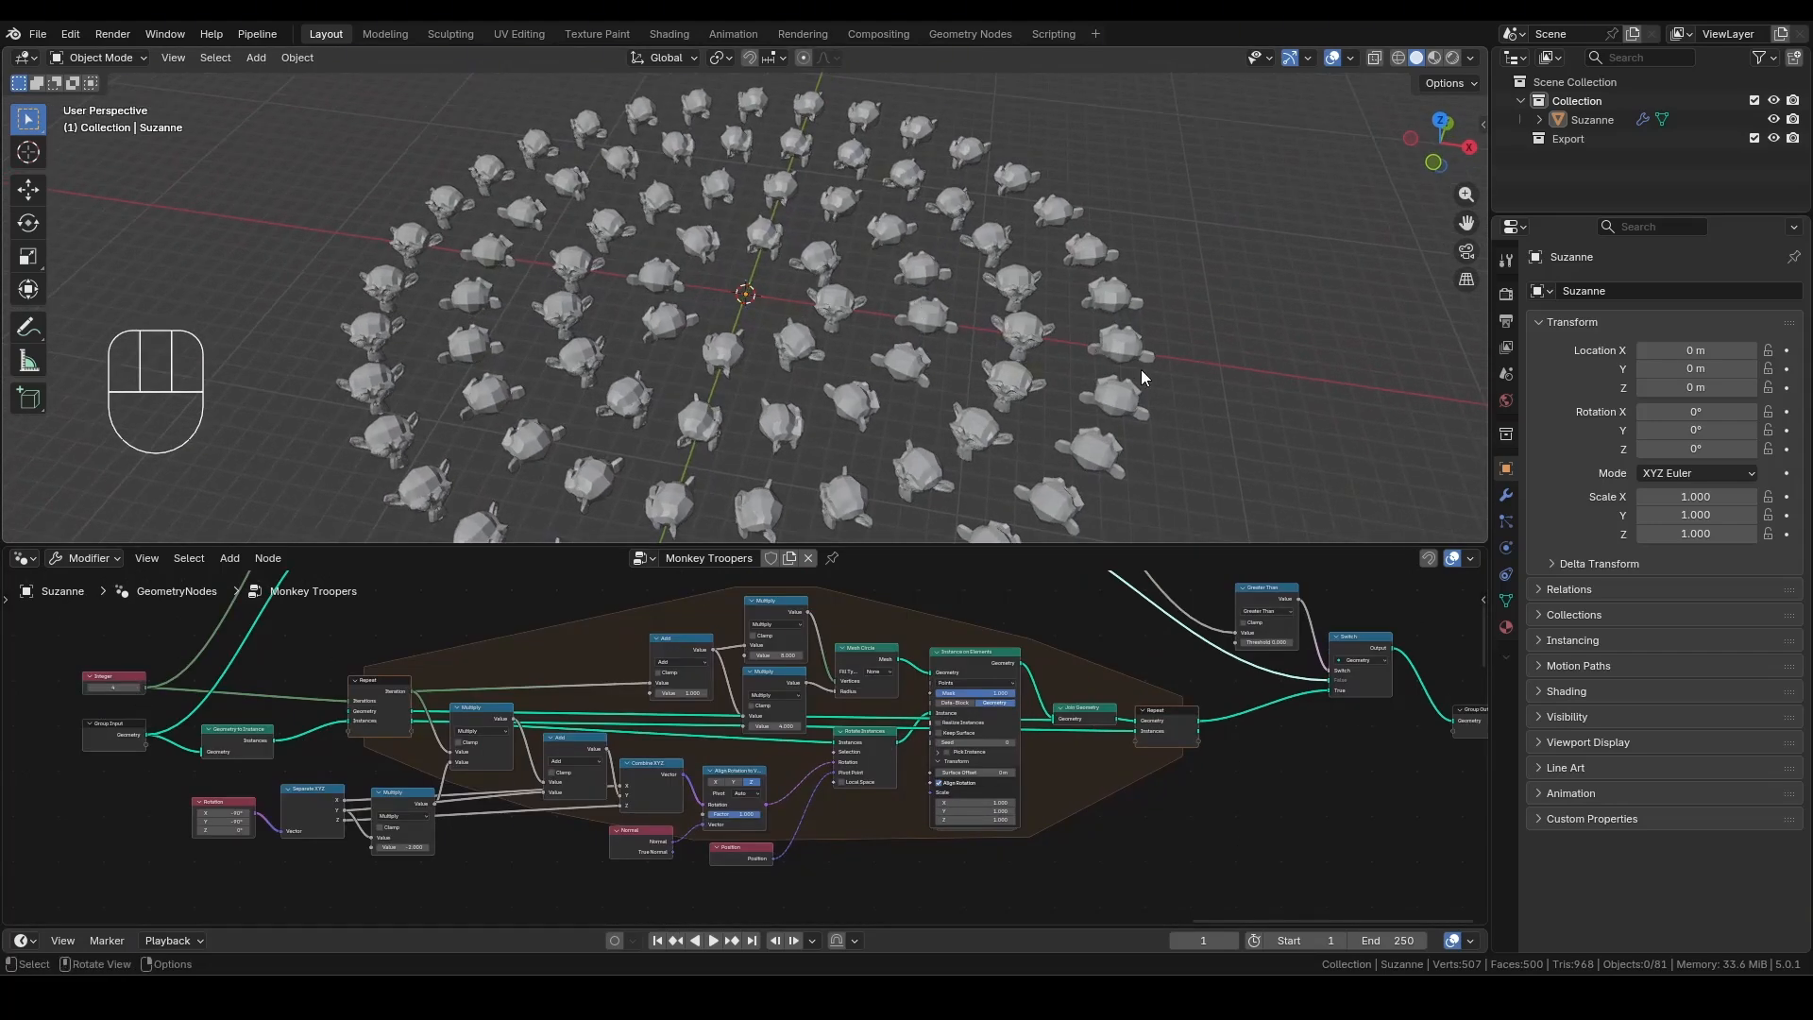
Delete the Separate XYZ, Multiply, Add and Combine XYZ nodes between Rotation and Align Rotation to Vector.
scroll(1053, 673, down, 1)
middle_drag(1051, 673, 1154, 678)
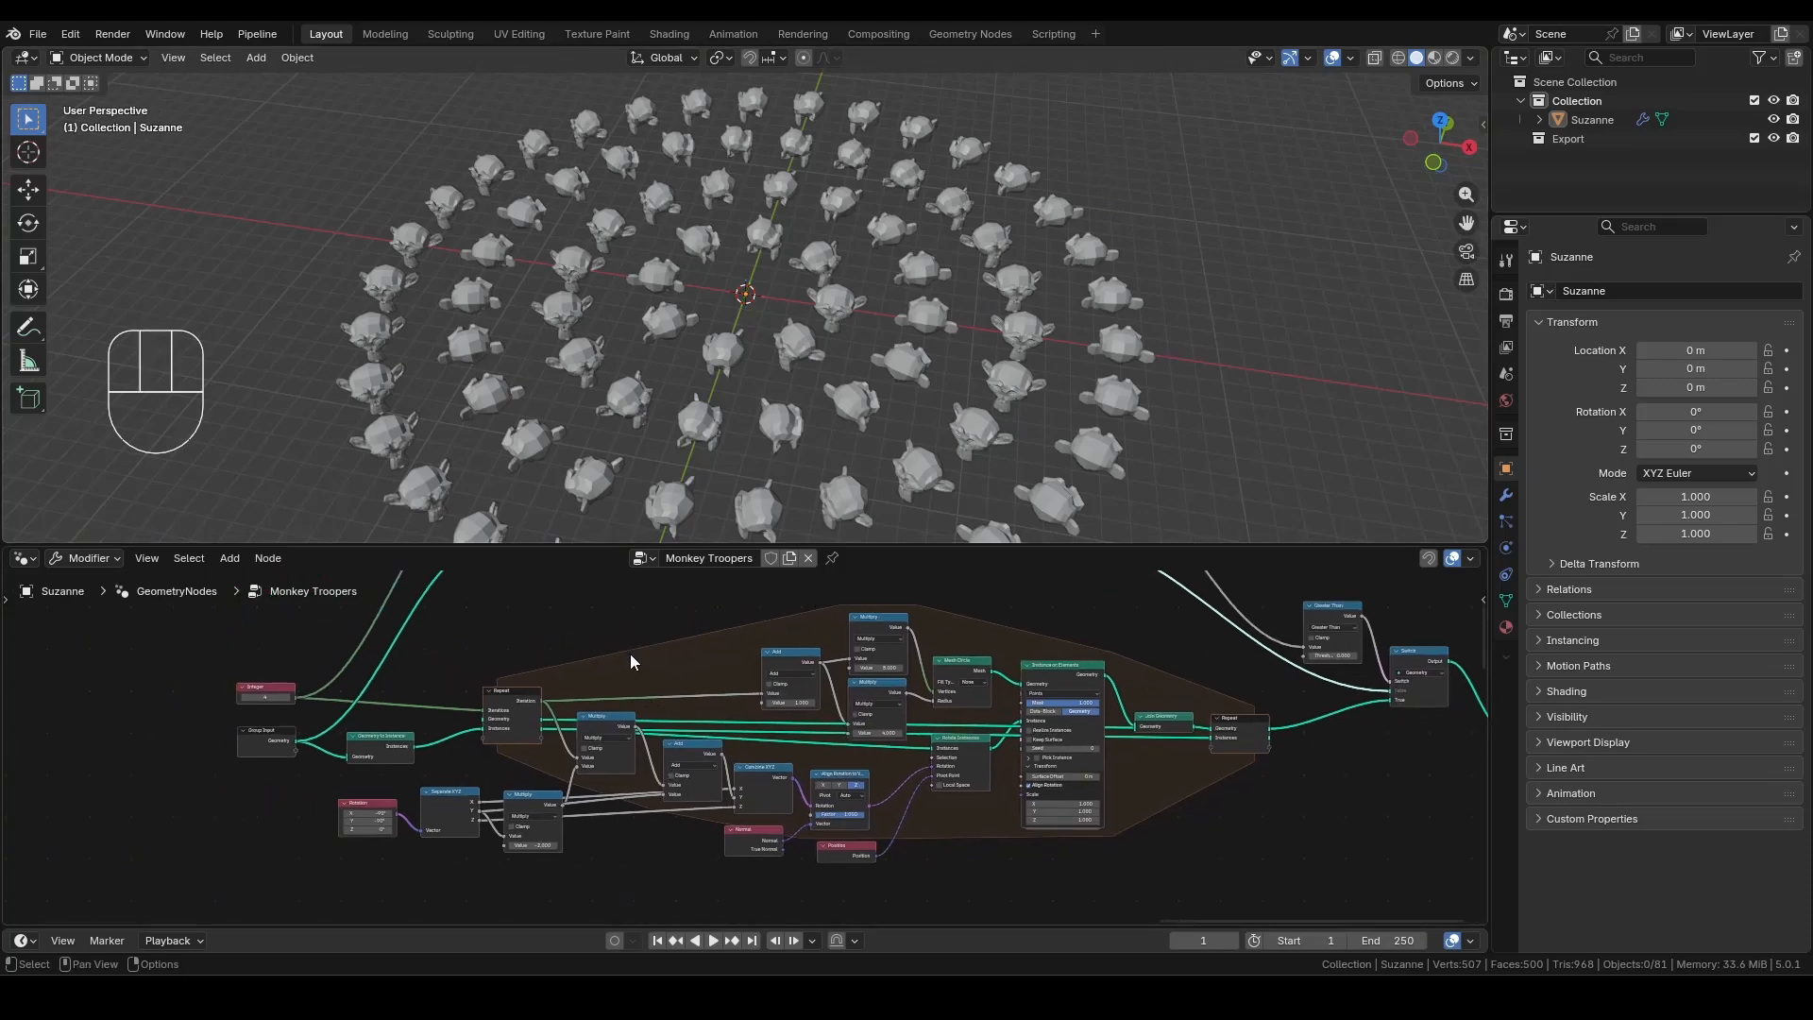
scroll(746, 765, down, 1)
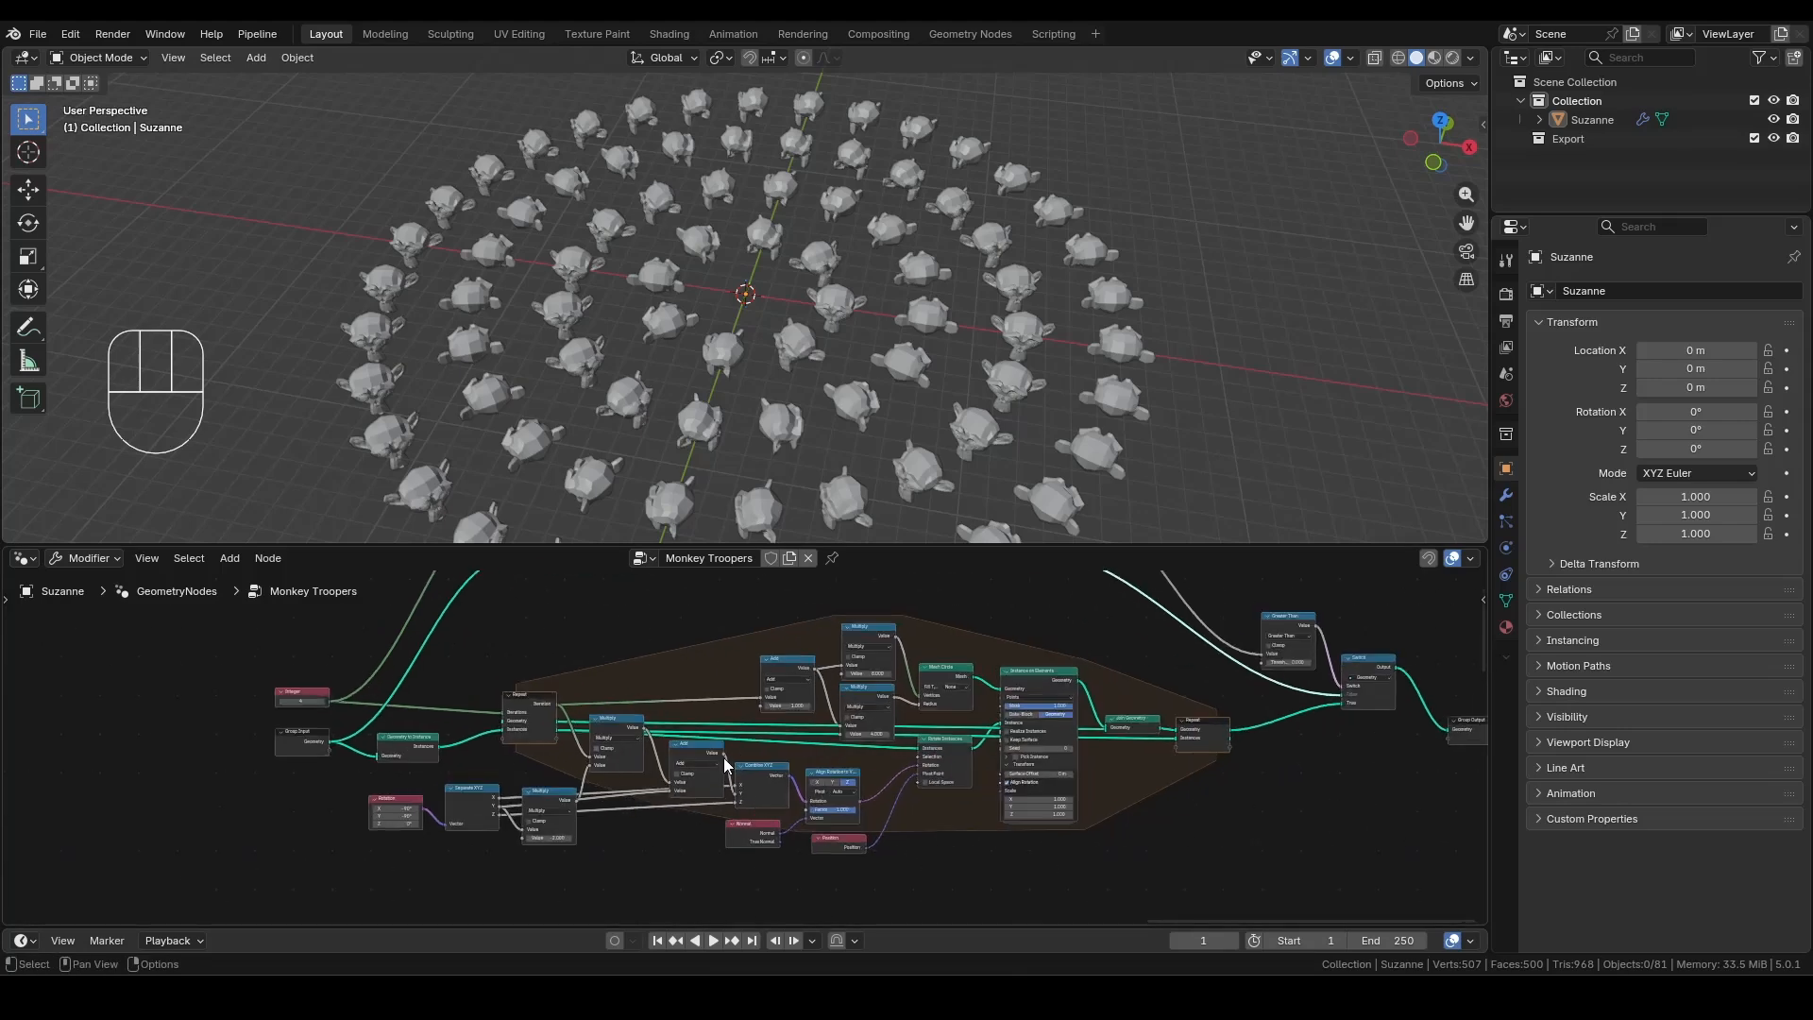
scroll(648, 746, up, 1)
scroll(649, 742, up, 1)
scroll(722, 751, up, 1)
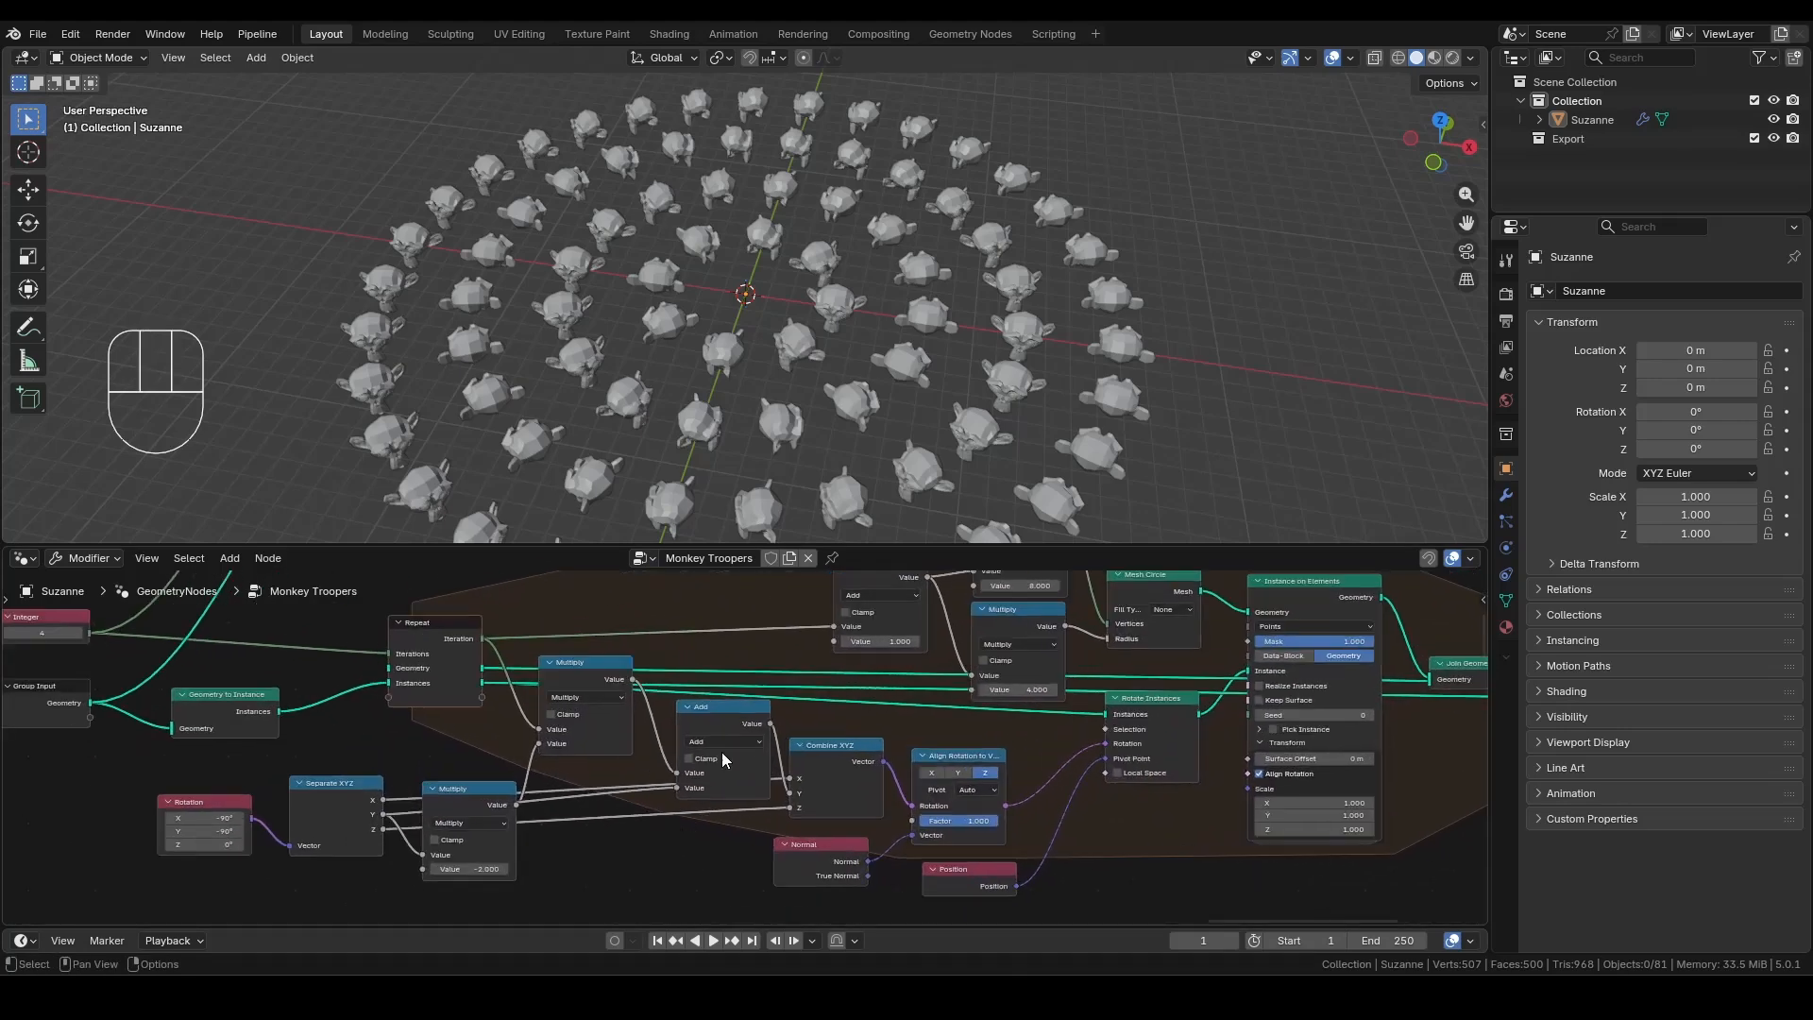
drag(348, 807, 347, 807)
key(x)
click(551, 724)
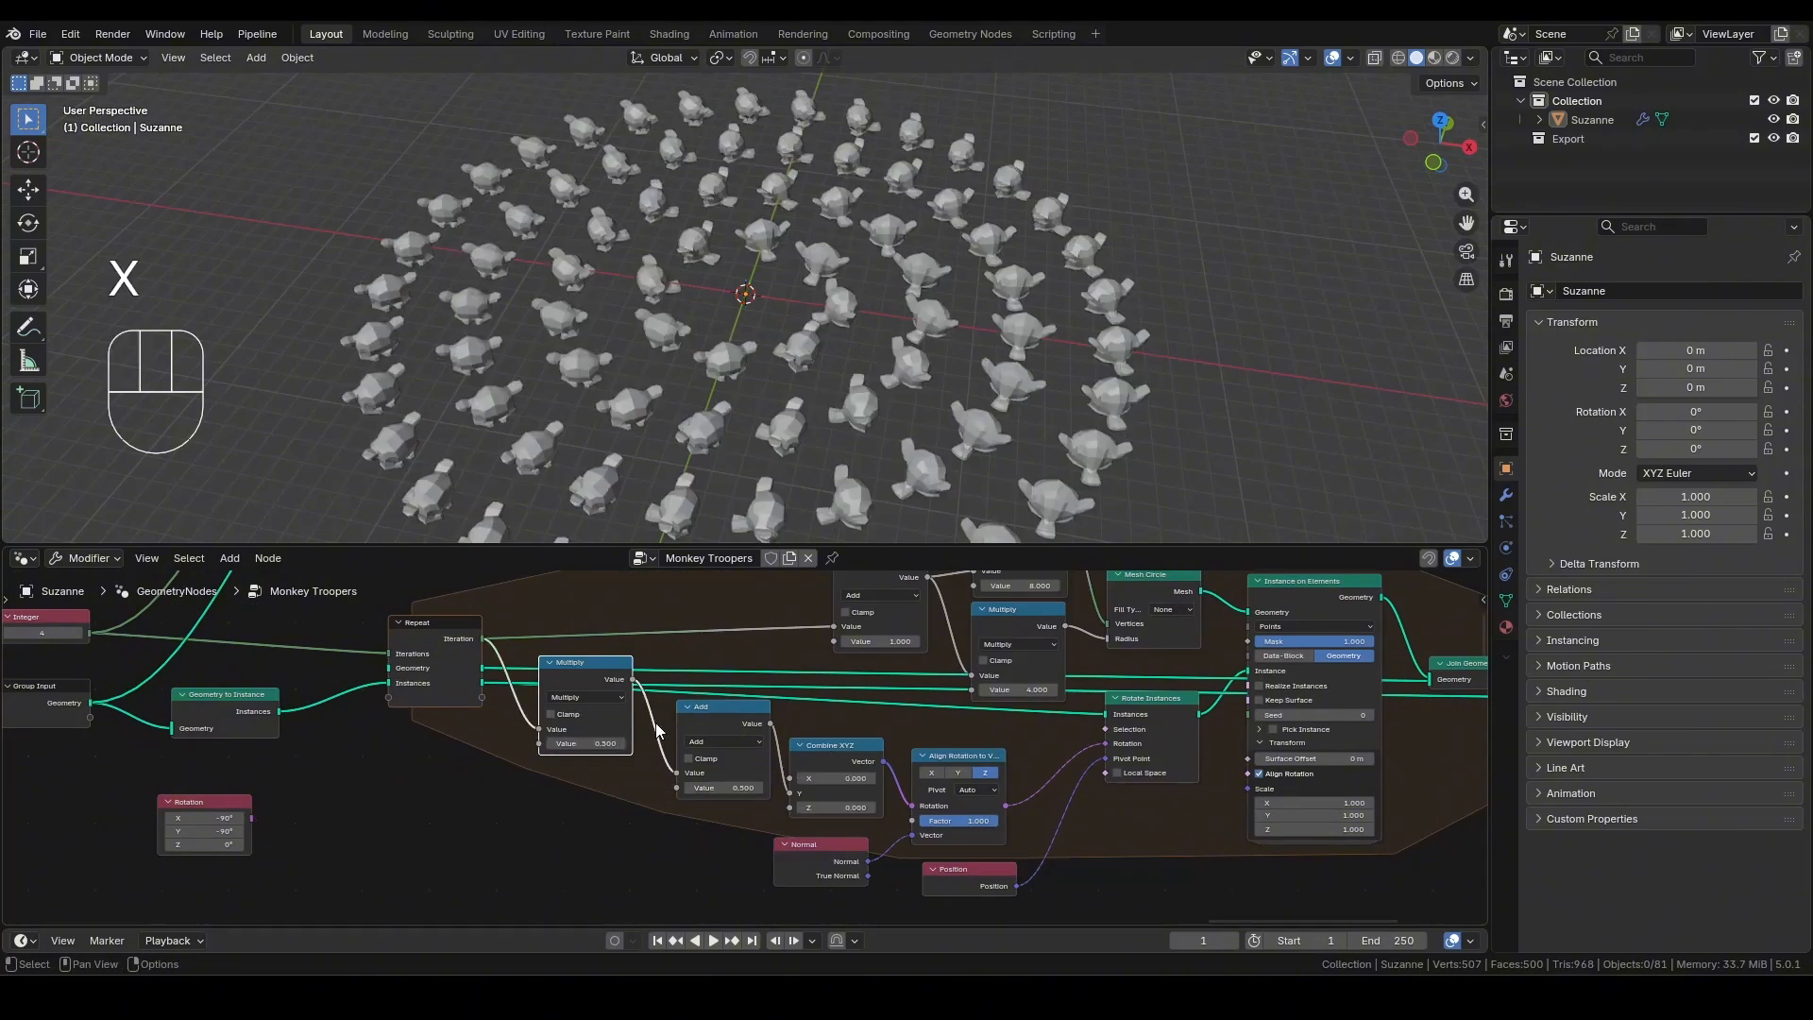
key(x)
click(739, 751)
key(x)
Move the Rotation node beside Align Rotation to Vector and connect it to that node's Rotation input.
drag(199, 814, 778, 762)
scroll(822, 783, up, 2)
scroll(727, 747, down, 5)
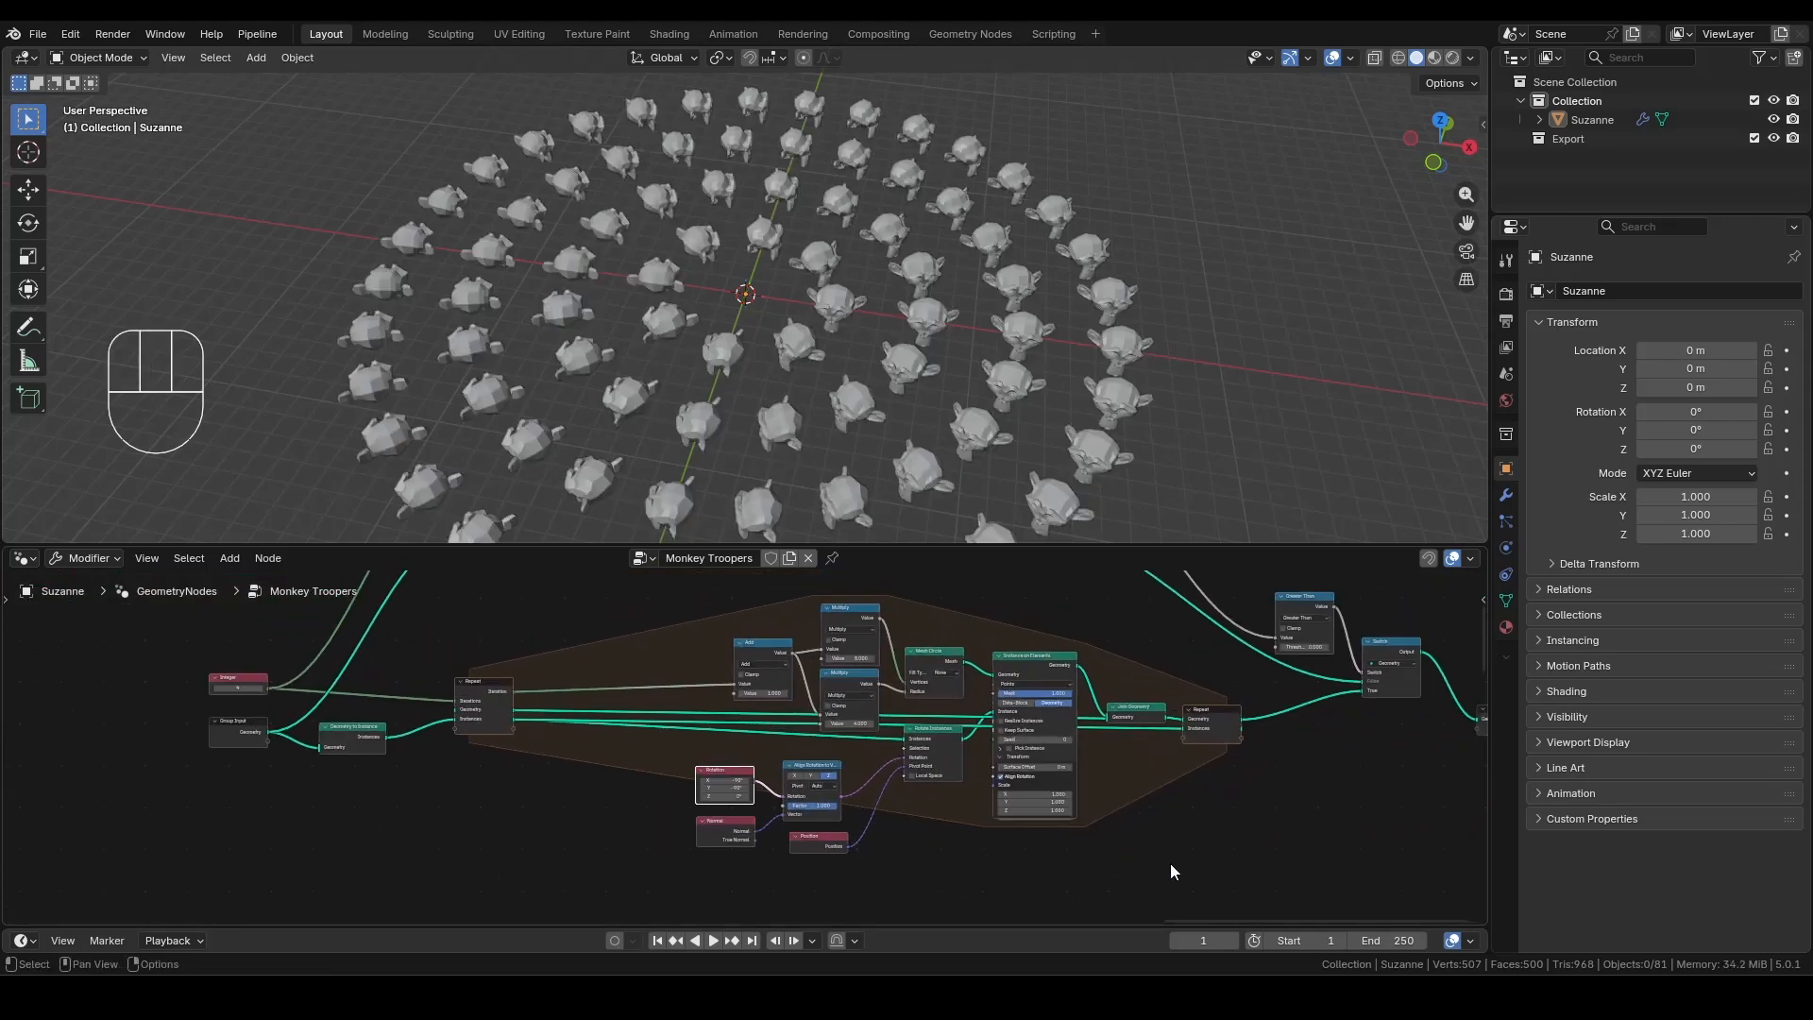
Duplicate the whole Repeat zone with its inner and rotation nodes, placing the copy below the original.
drag(1171, 880, 476, 646)
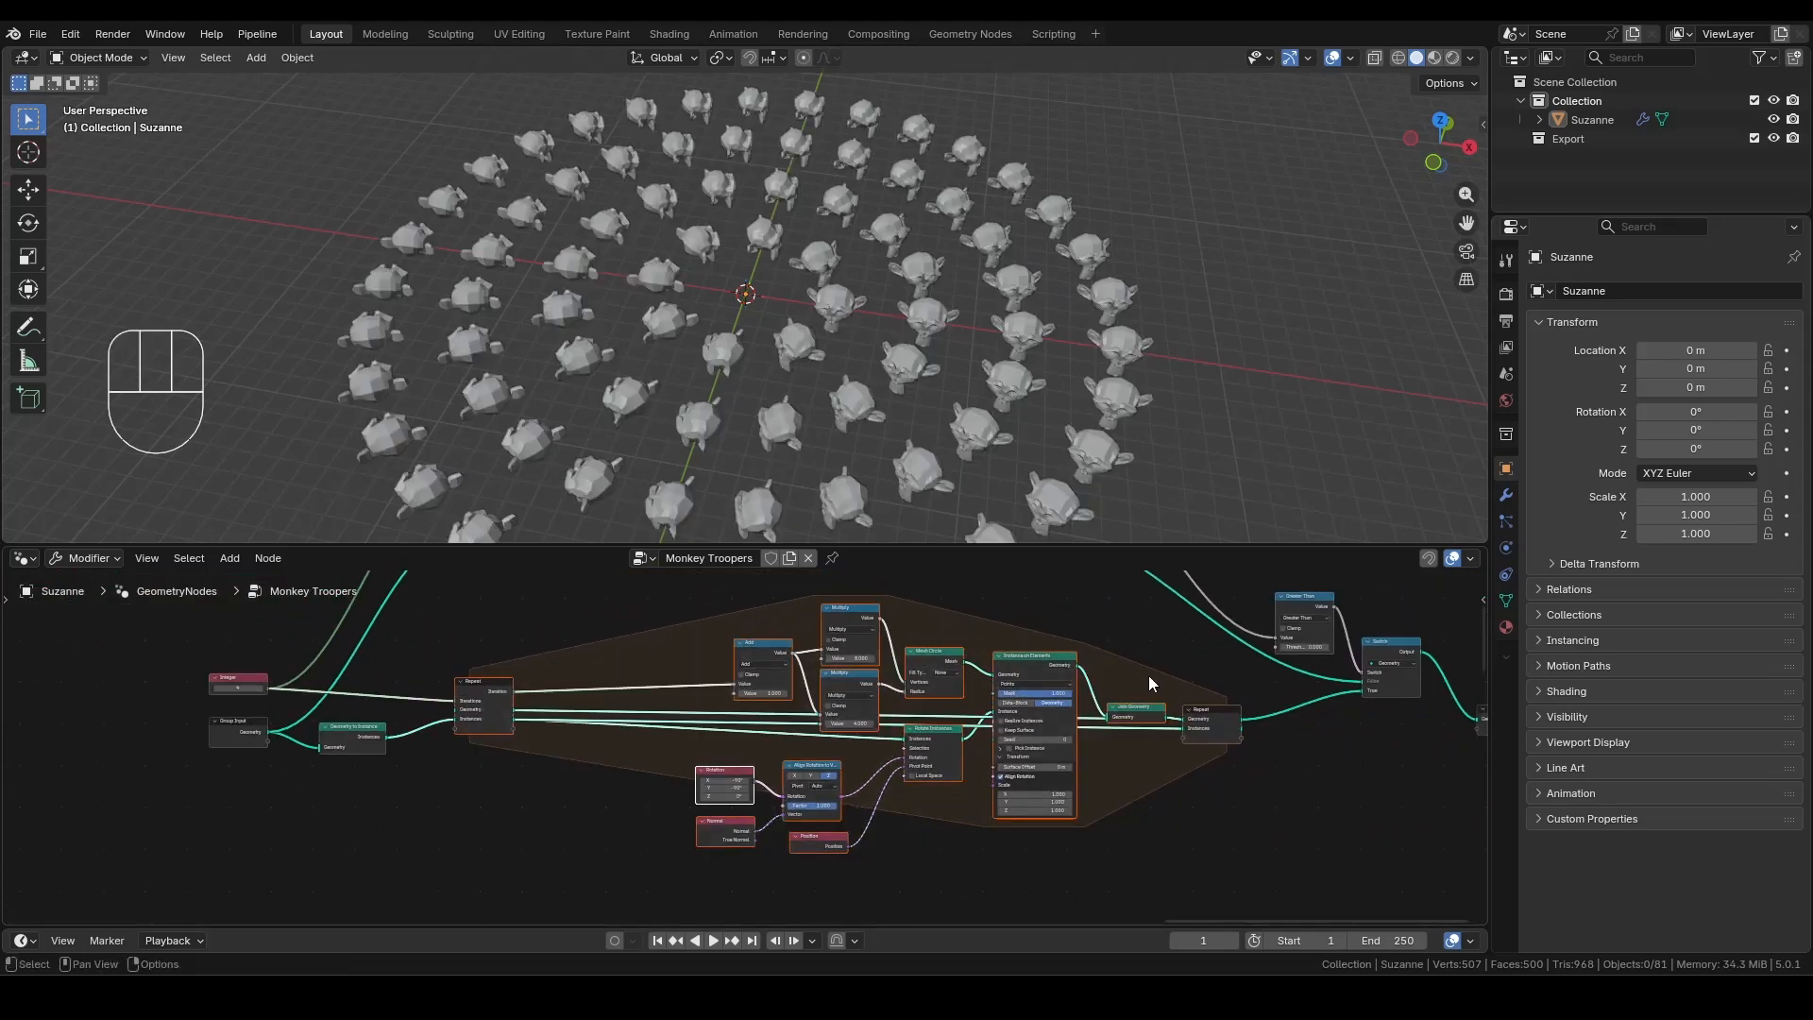
key(shift+d)
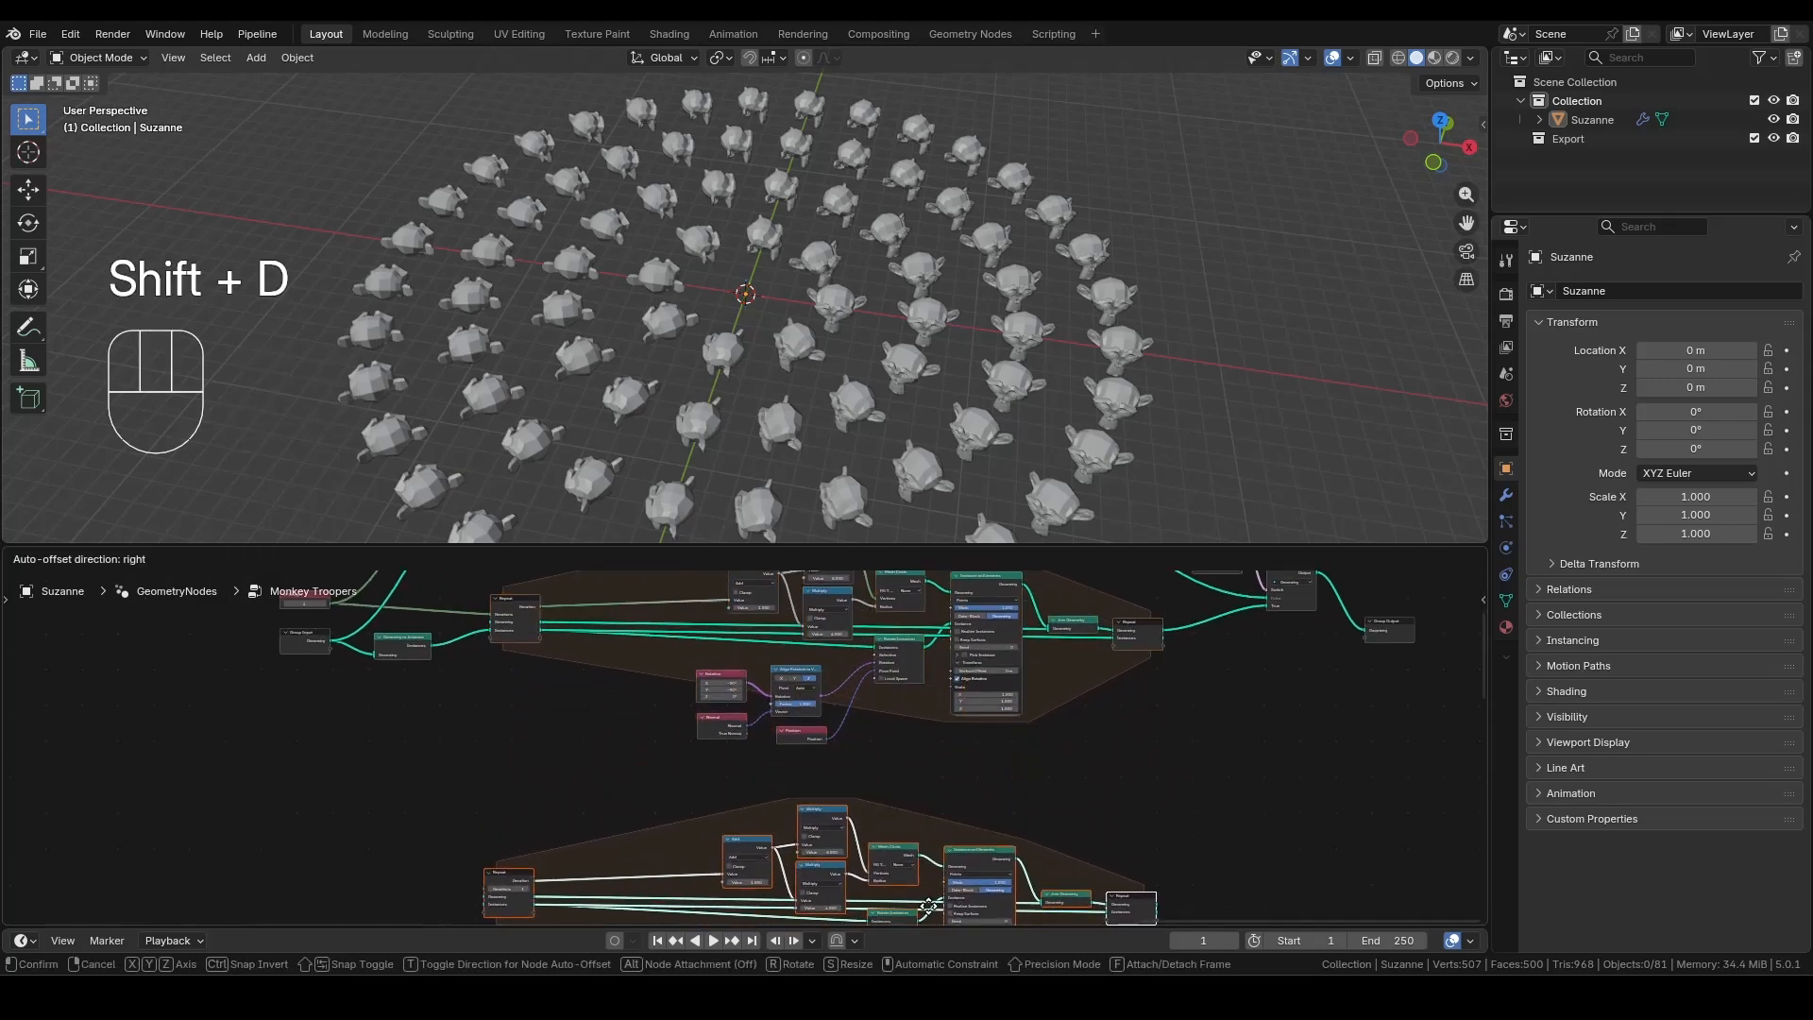
click(907, 848)
Set the Y value of the duplicated Rotation node to 90°.
middle_drag(902, 854, 931, 756)
scroll(822, 802, up, 10)
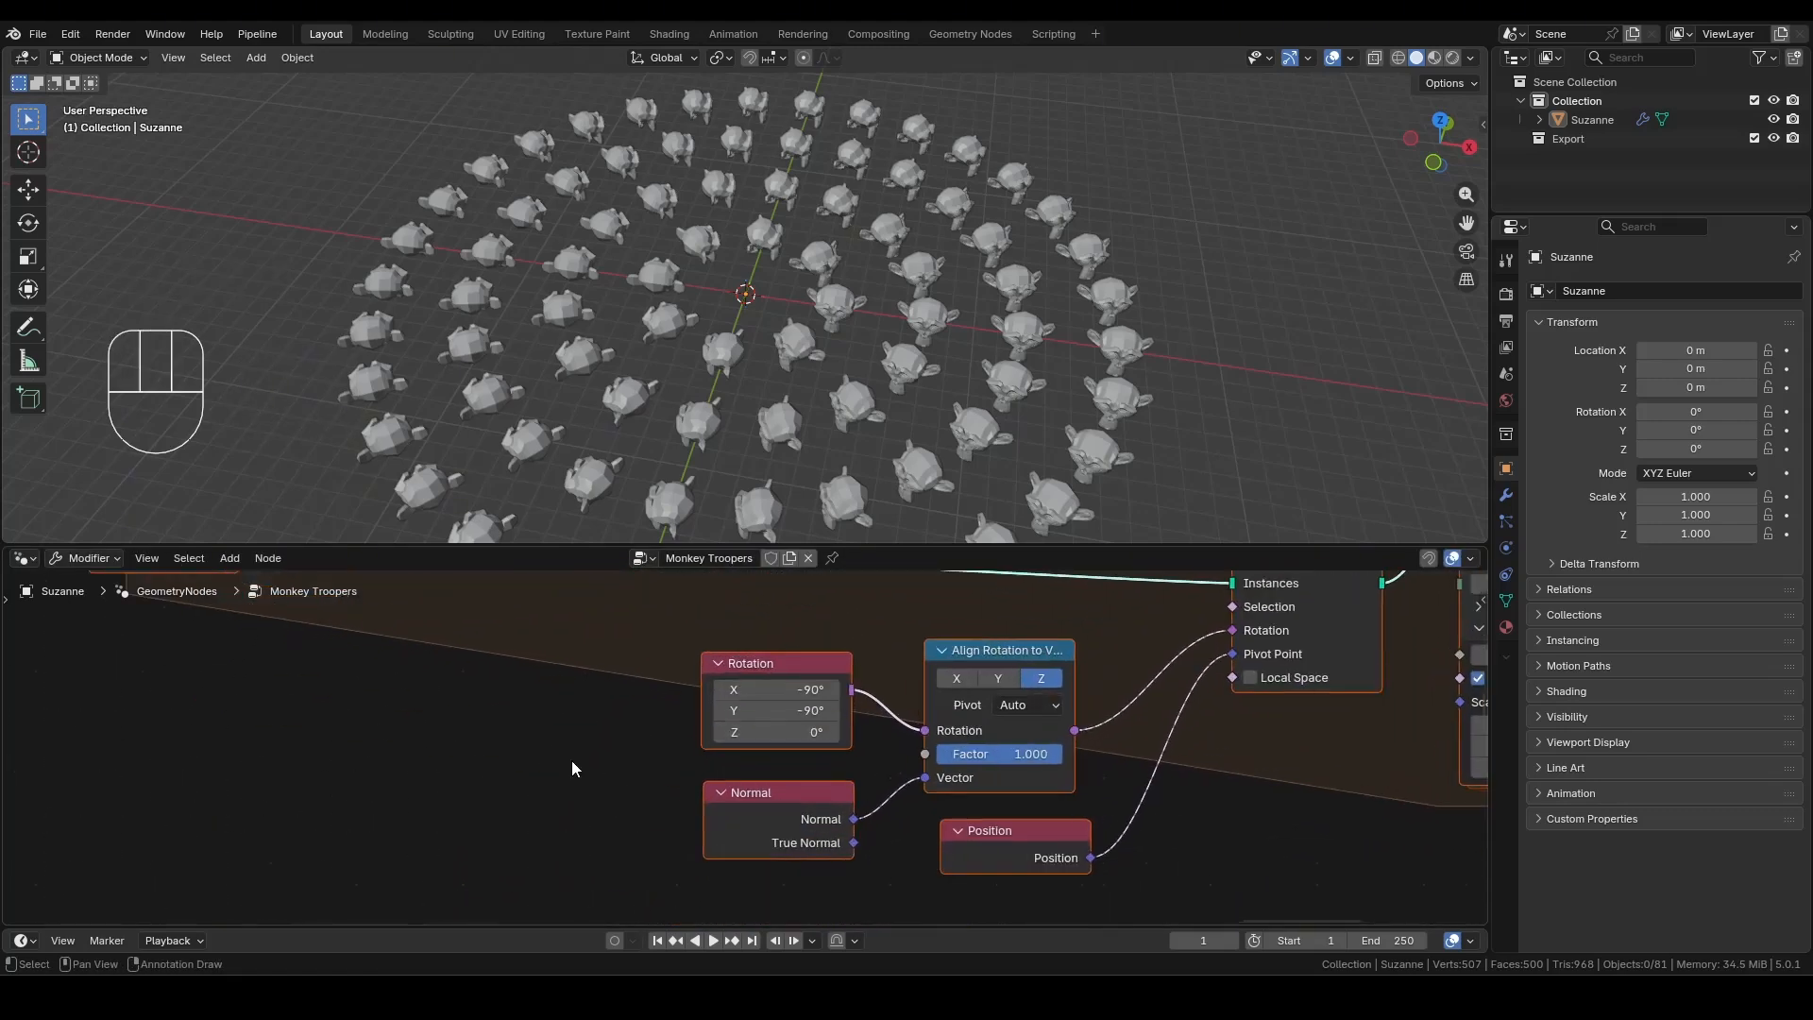
key(Return)
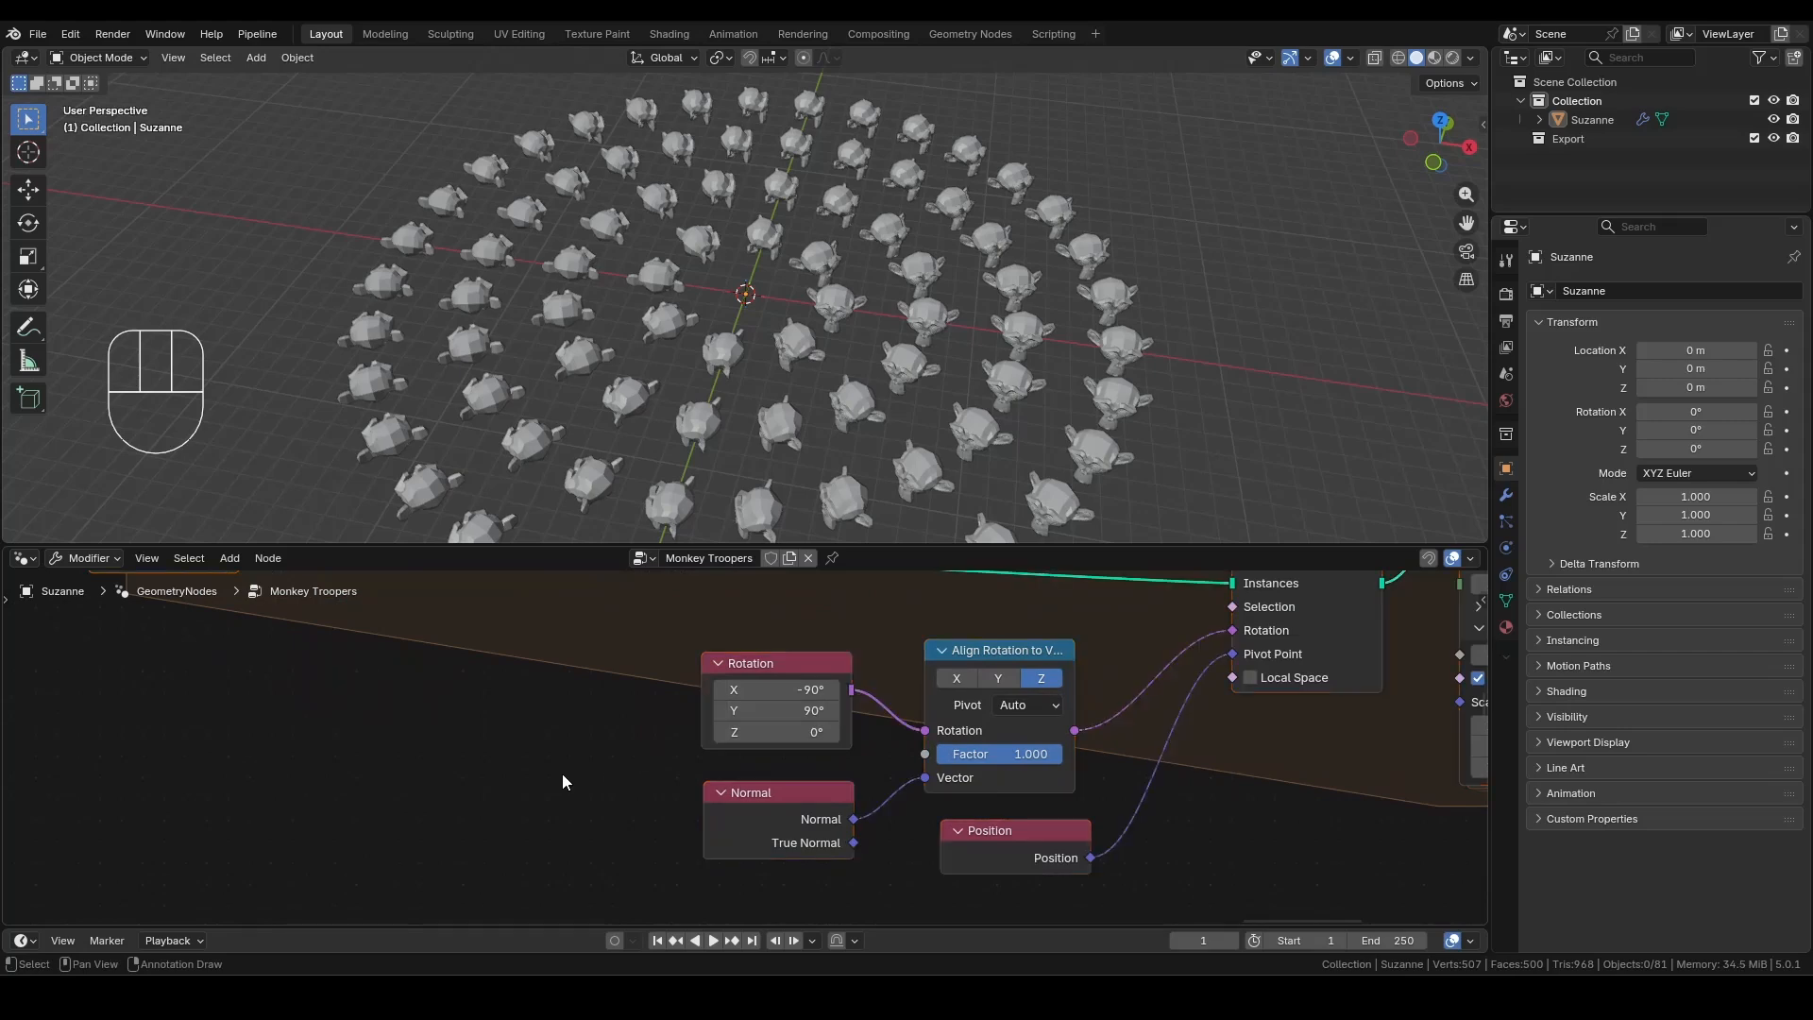
Move the Integer, Group Input and Geometry to Instance nodes farther from the Repeat zones to make room.
scroll(689, 730, down, 5)
middle_drag(563, 700, 743, 796)
drag(676, 766, 417, 654)
drag(642, 709, 509, 846)
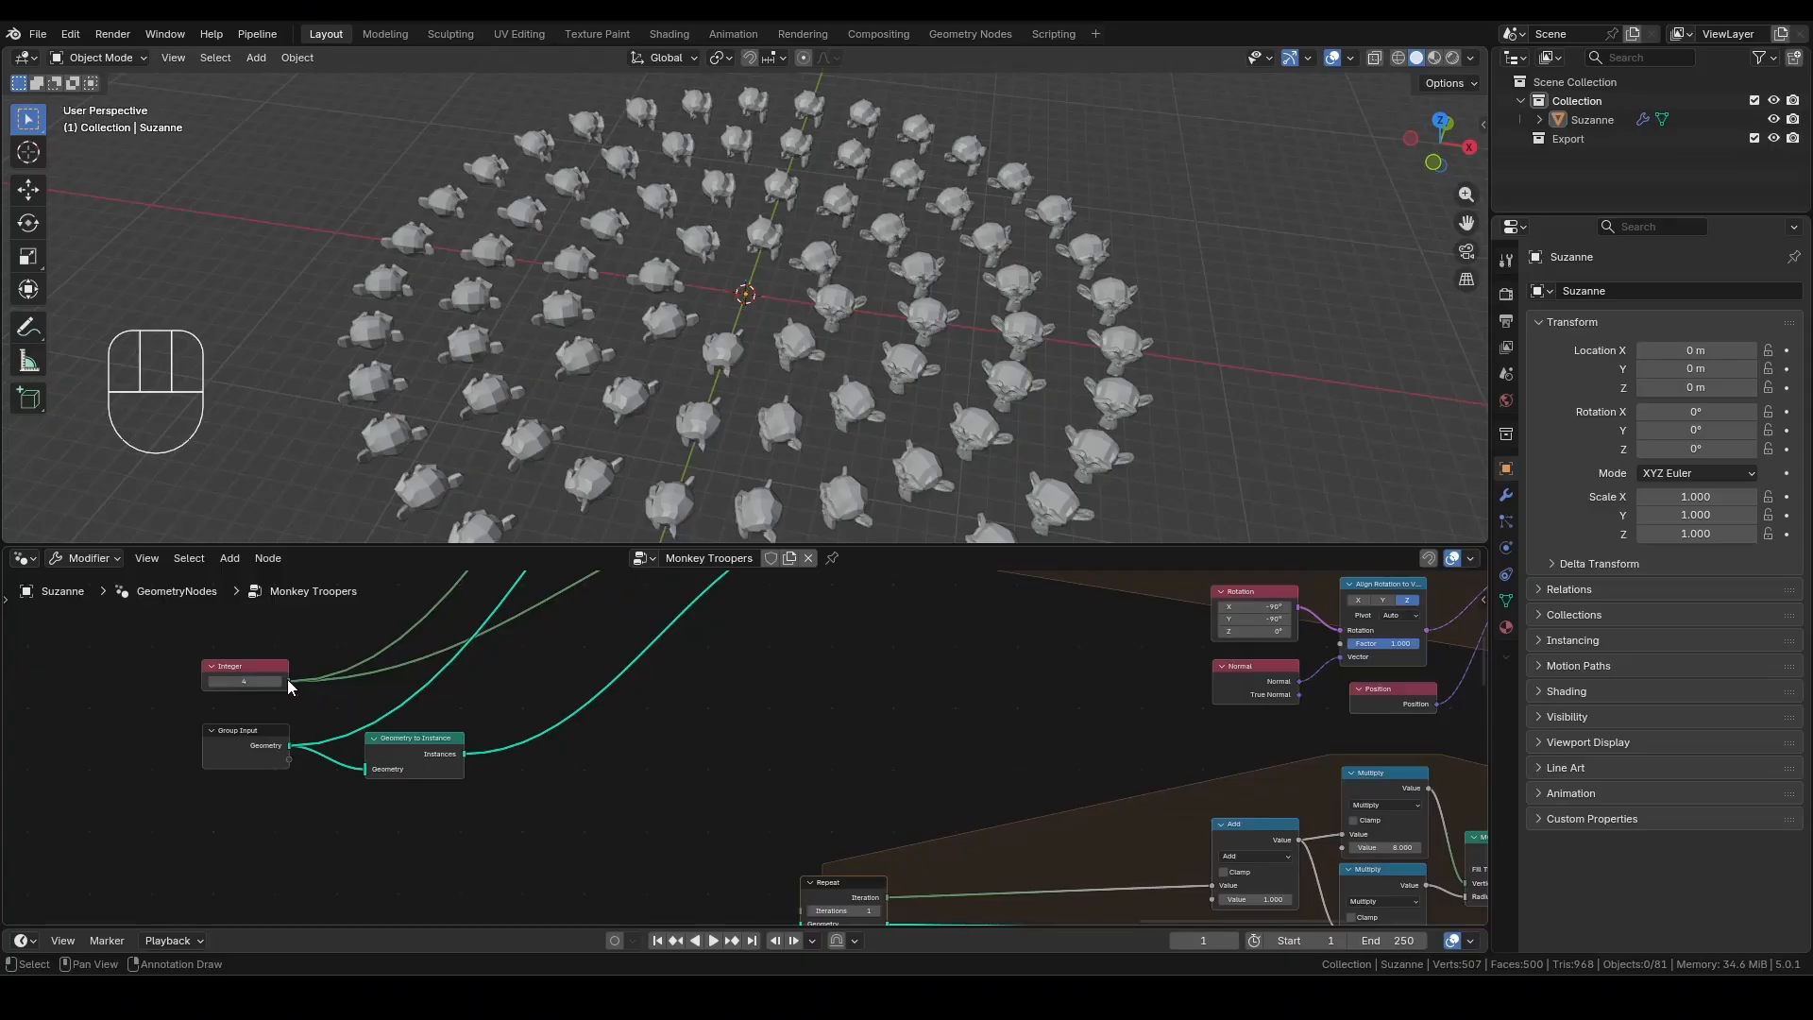
Add a Divide math node fed by the Integer node, with a divisor of 2.
key(shift+a)
text(divi)
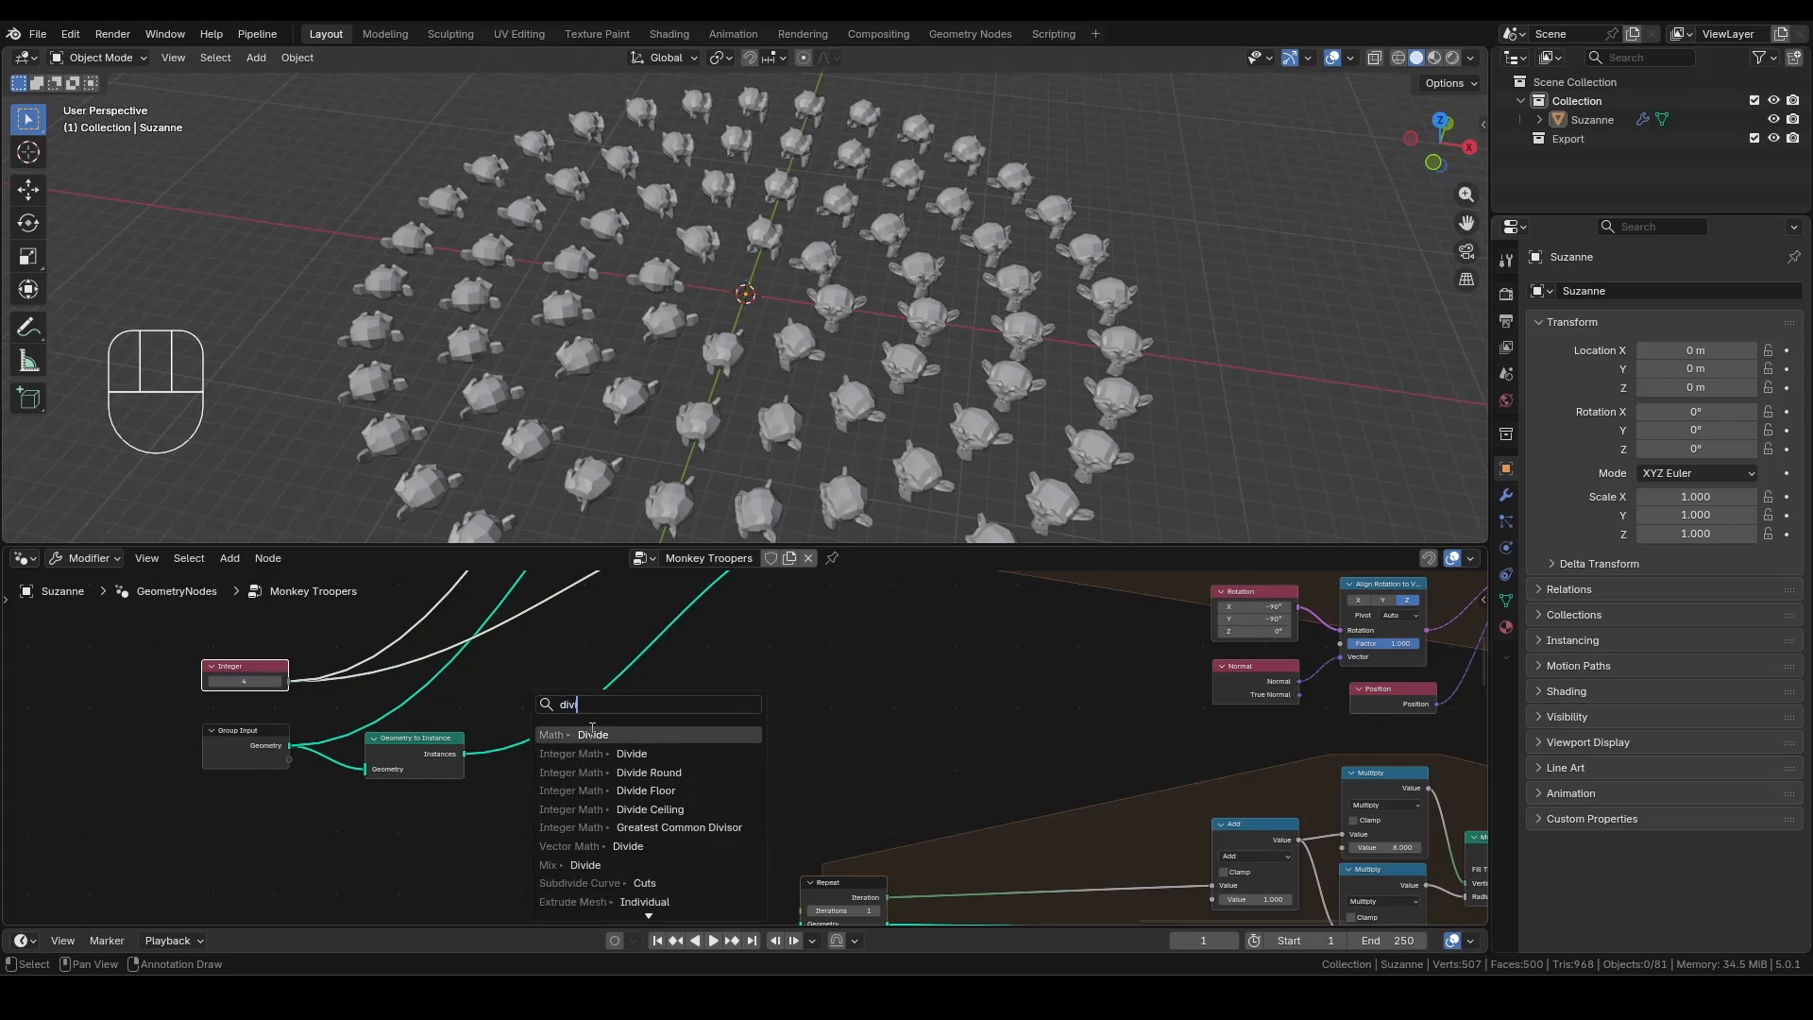
key(Return)
click(590, 661)
double_click(586, 716)
text(2)
Add a Floor math node after Divide and connect its output to the lower Repeat zone's Iterations.
drag(554, 665, 627, 706)
text(floor)
key(Return)
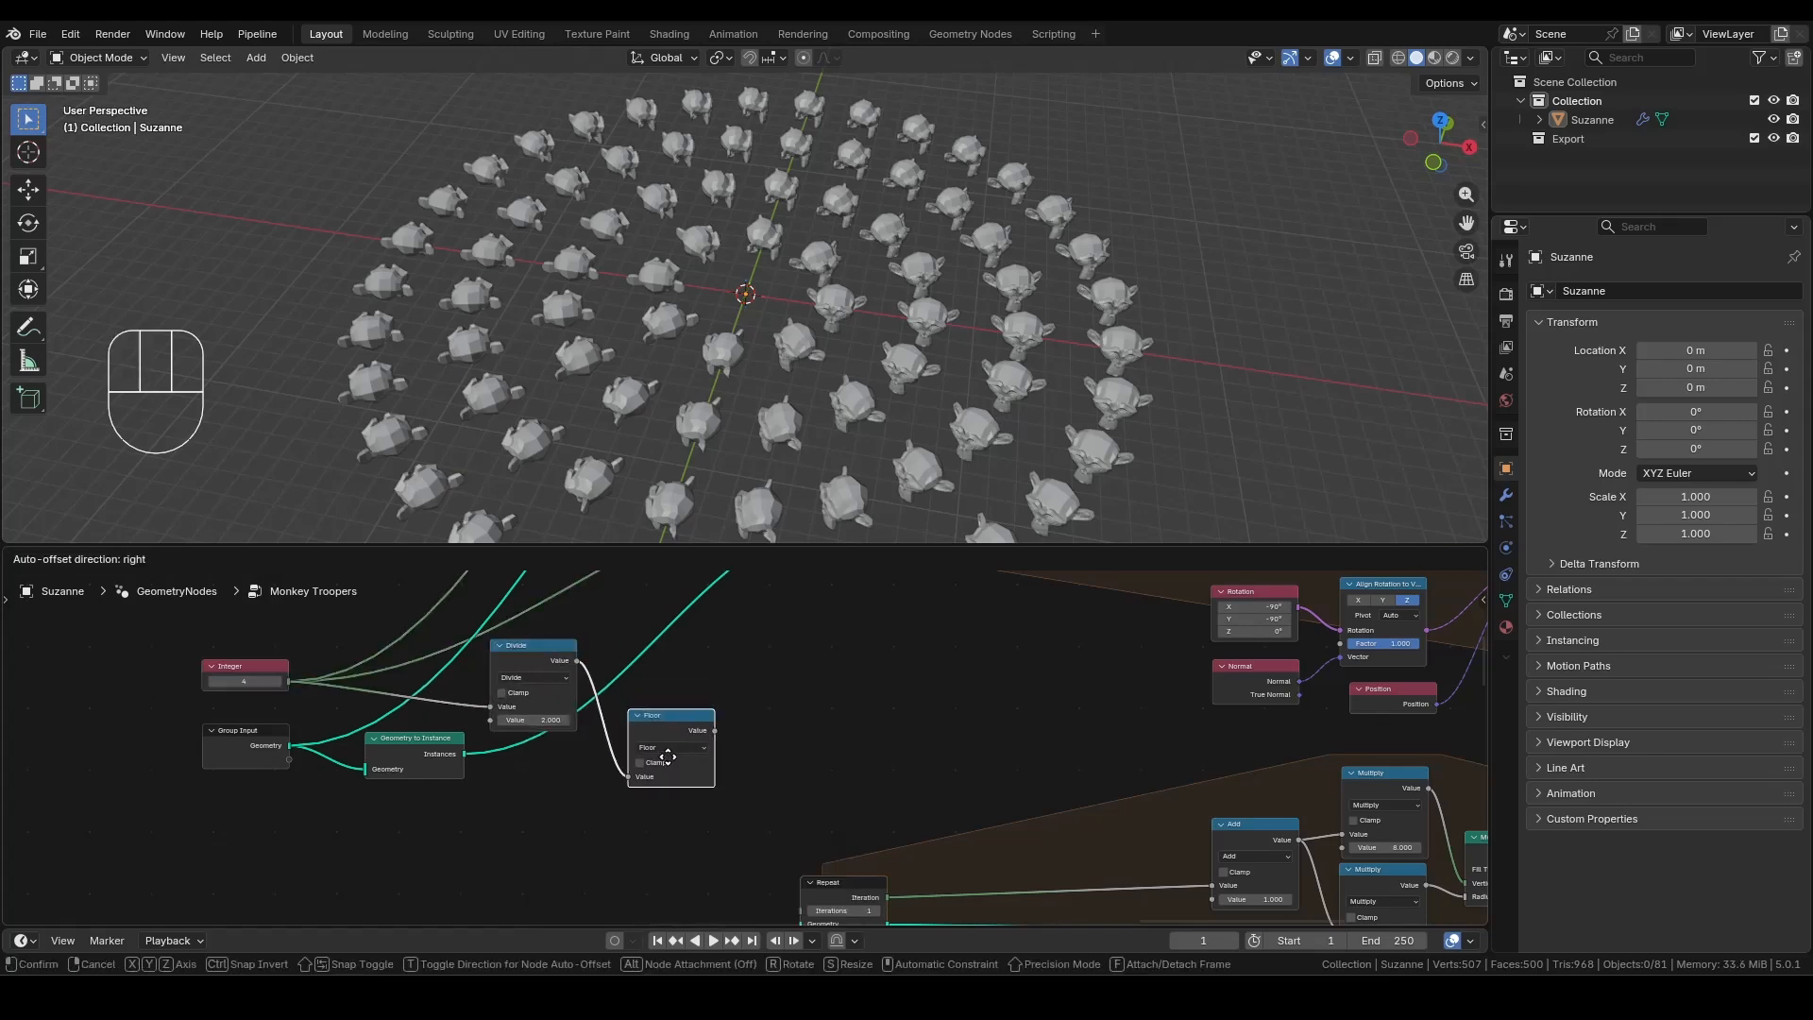
click(665, 757)
middle_drag(665, 756, 692, 665)
scroll(708, 661, up, 2)
drag(843, 844, 847, 845)
scroll(958, 642, down, 2)
Add a Truncated Modulo math node fed by the Integer node, above the Floor node.
middle_drag(958, 643, 902, 859)
scroll(902, 859, up, 1)
drag(293, 809, 801, 749)
text(mod)
click(686, 813)
click(685, 780)
double_click(683, 781)
Set the modulo divisor to 2 and add an Add node summing it with Floor into the upper Repeat zone's Iterations.
text(2add)
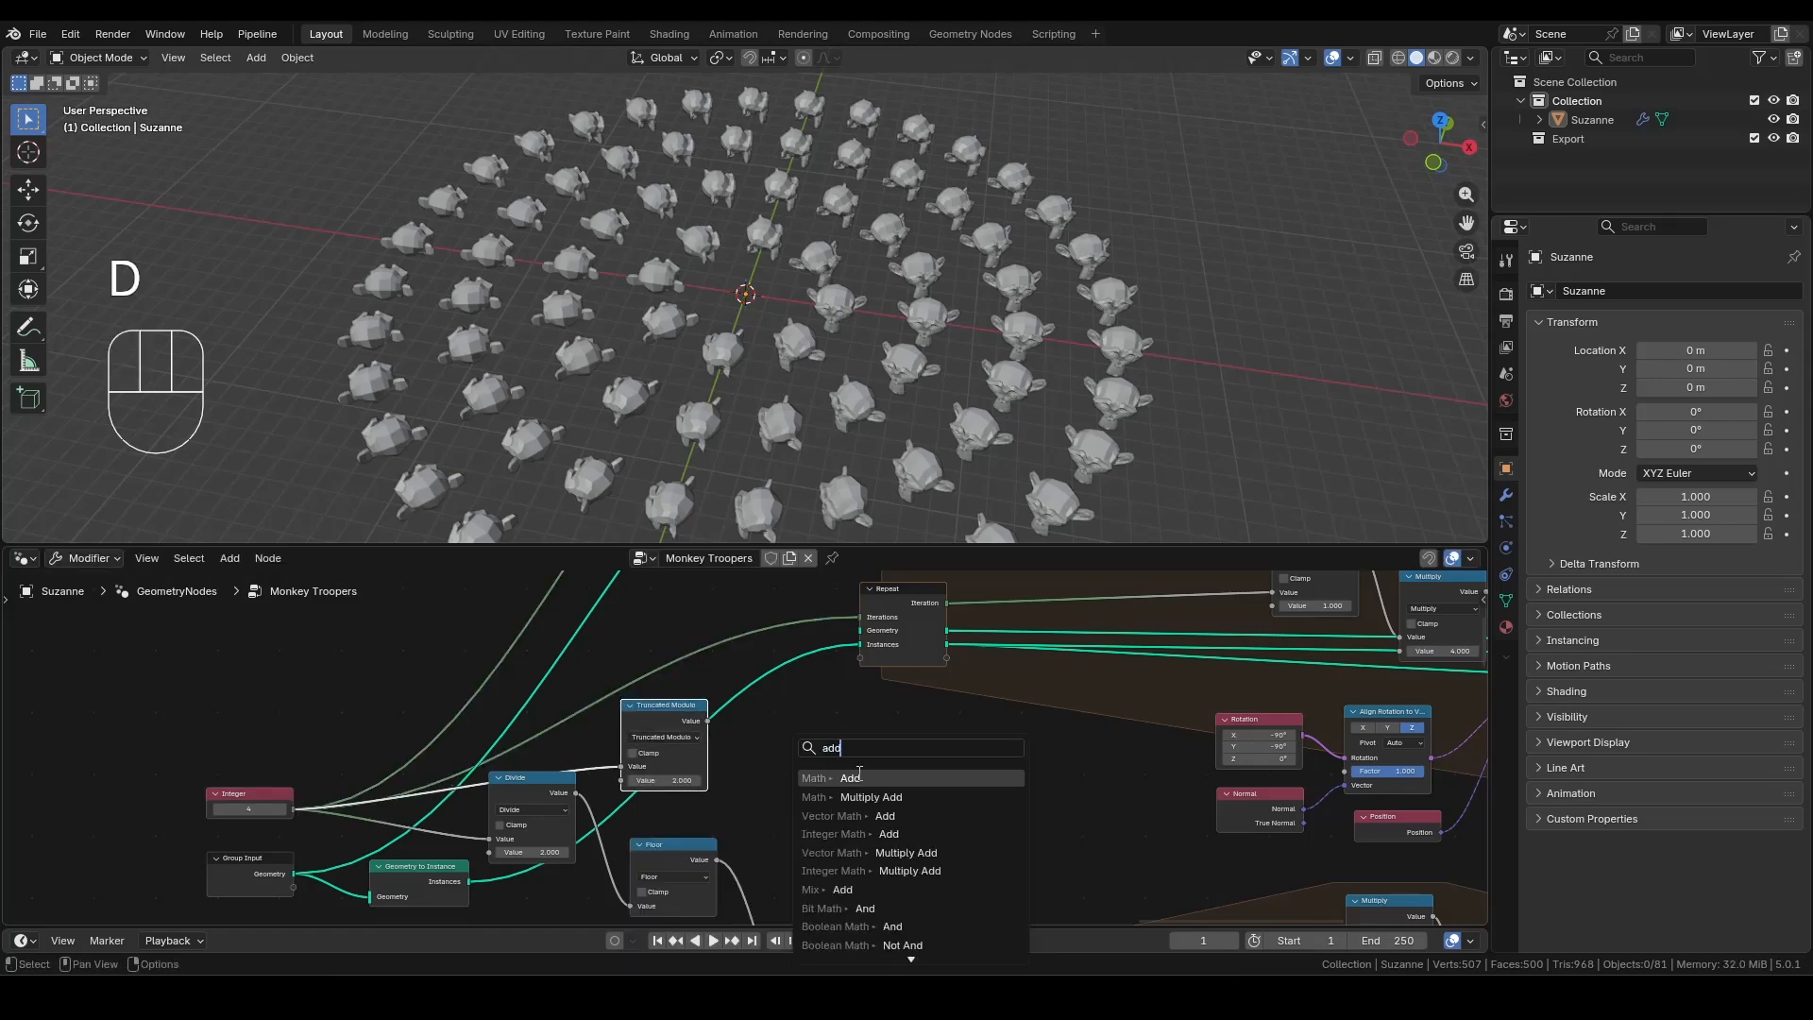
key(Return)
drag(717, 860, 761, 772)
drag(848, 714, 877, 622)
Shift the input and math nodes away from the Repeat zones and adjust the Divide node's position.
scroll(822, 803, down, 2)
middle_drag(808, 848, 843, 843)
drag(838, 859, 364, 726)
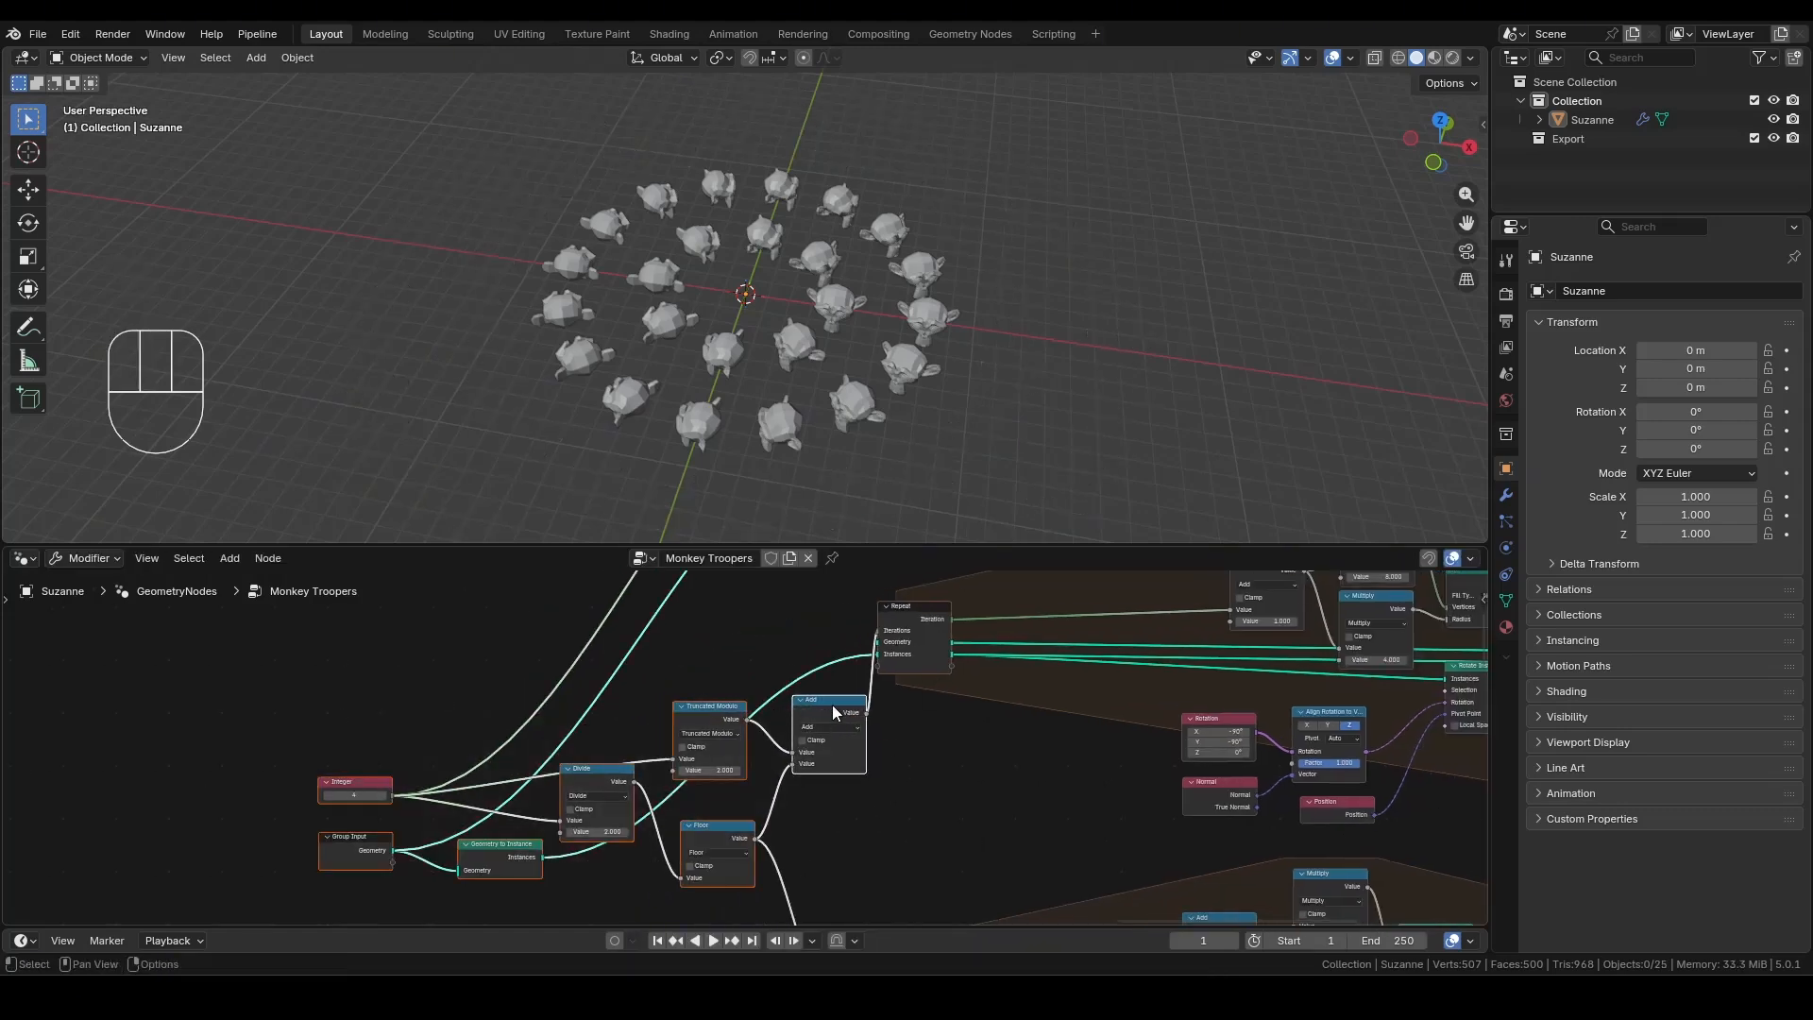
drag(838, 718, 737, 709)
drag(502, 780, 510, 787)
Connect the Geometry to Instance output to the lower Repeat zone's Instances input.
middle_drag(811, 789, 730, 751)
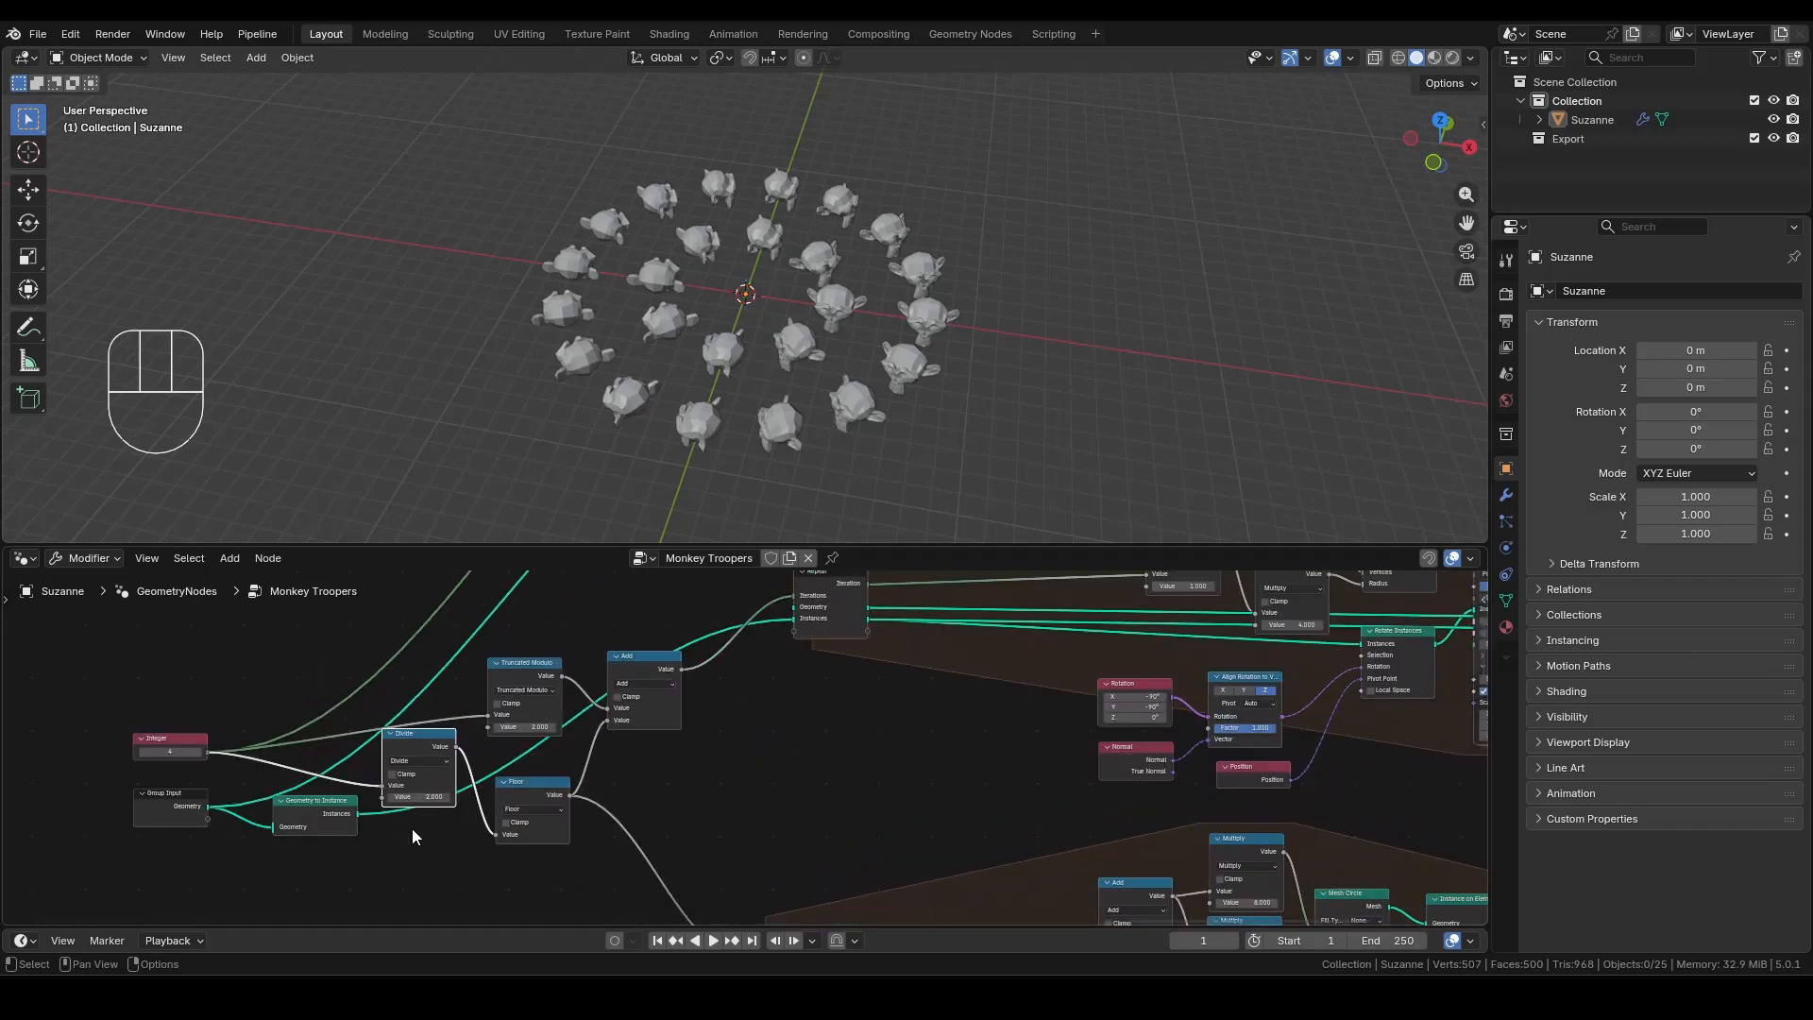
middle_drag(412, 831, 417, 747)
drag(364, 728, 756, 864)
Insert a Multiply node with value 2 between the upper Repeat zone's Iteration output and its Add node.
middle_drag(810, 816, 898, 609)
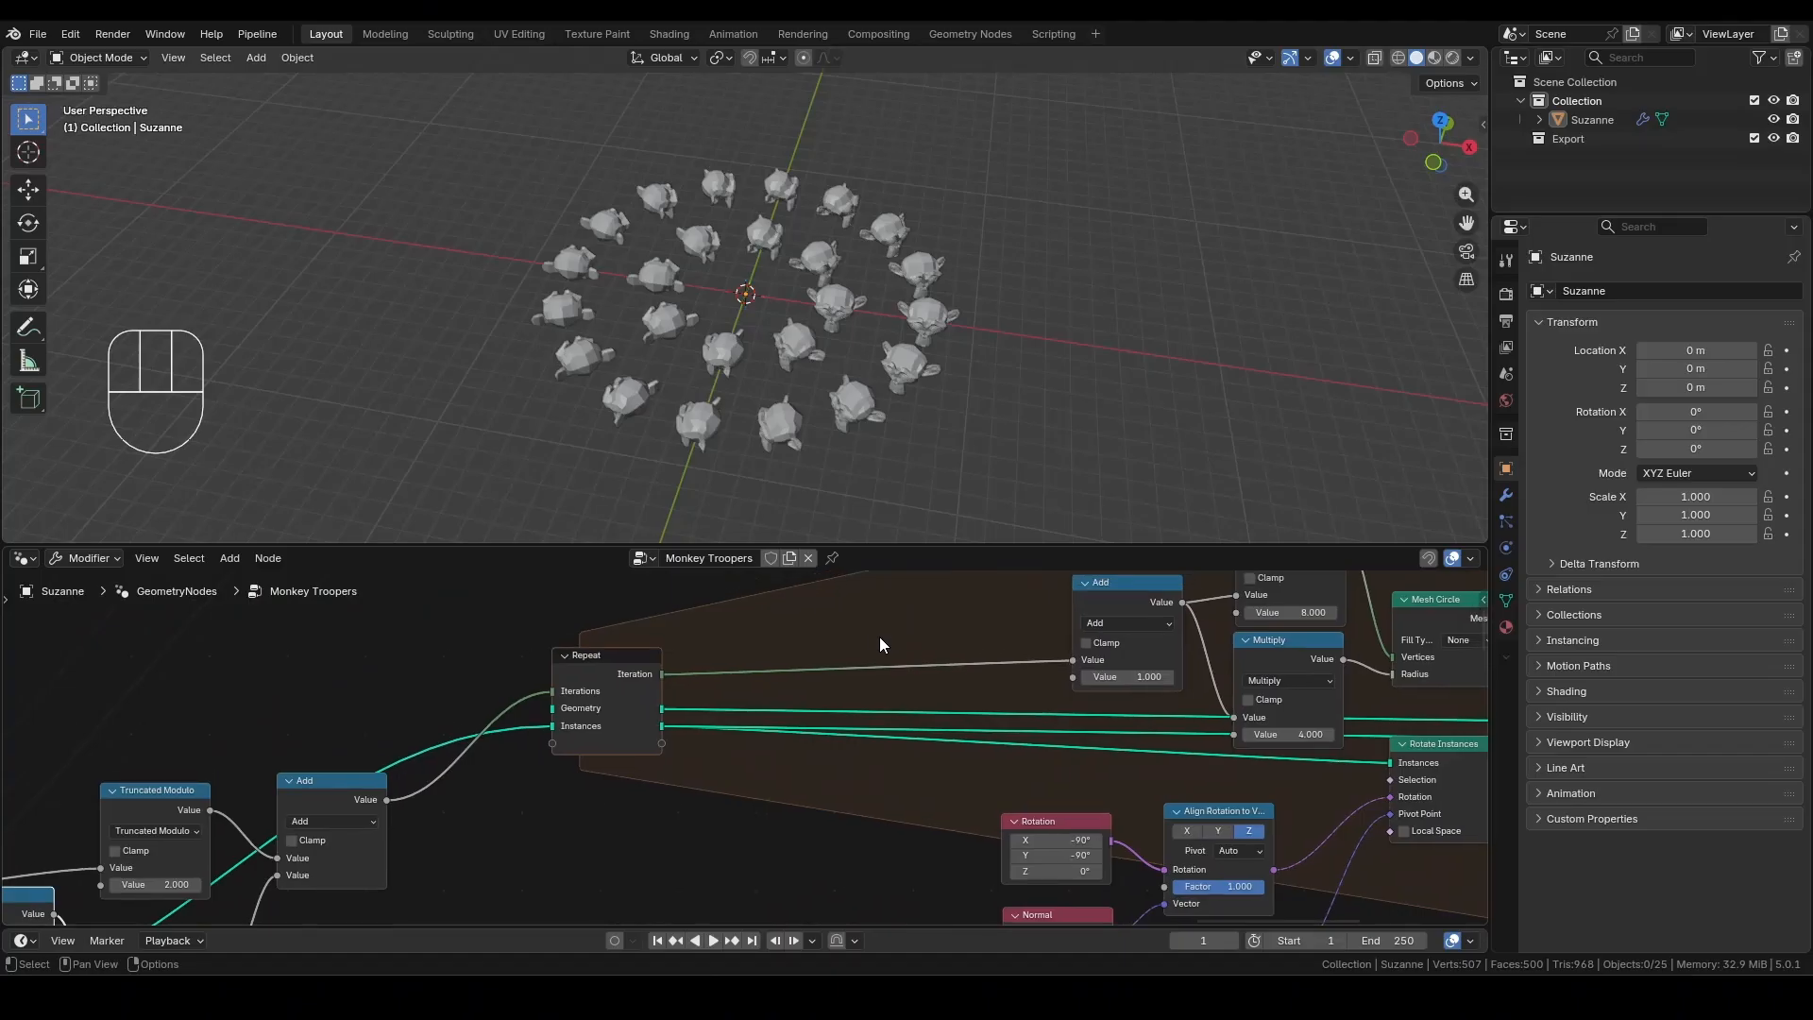
middle_drag(880, 637, 840, 700)
key(shift+a)
text(mul)
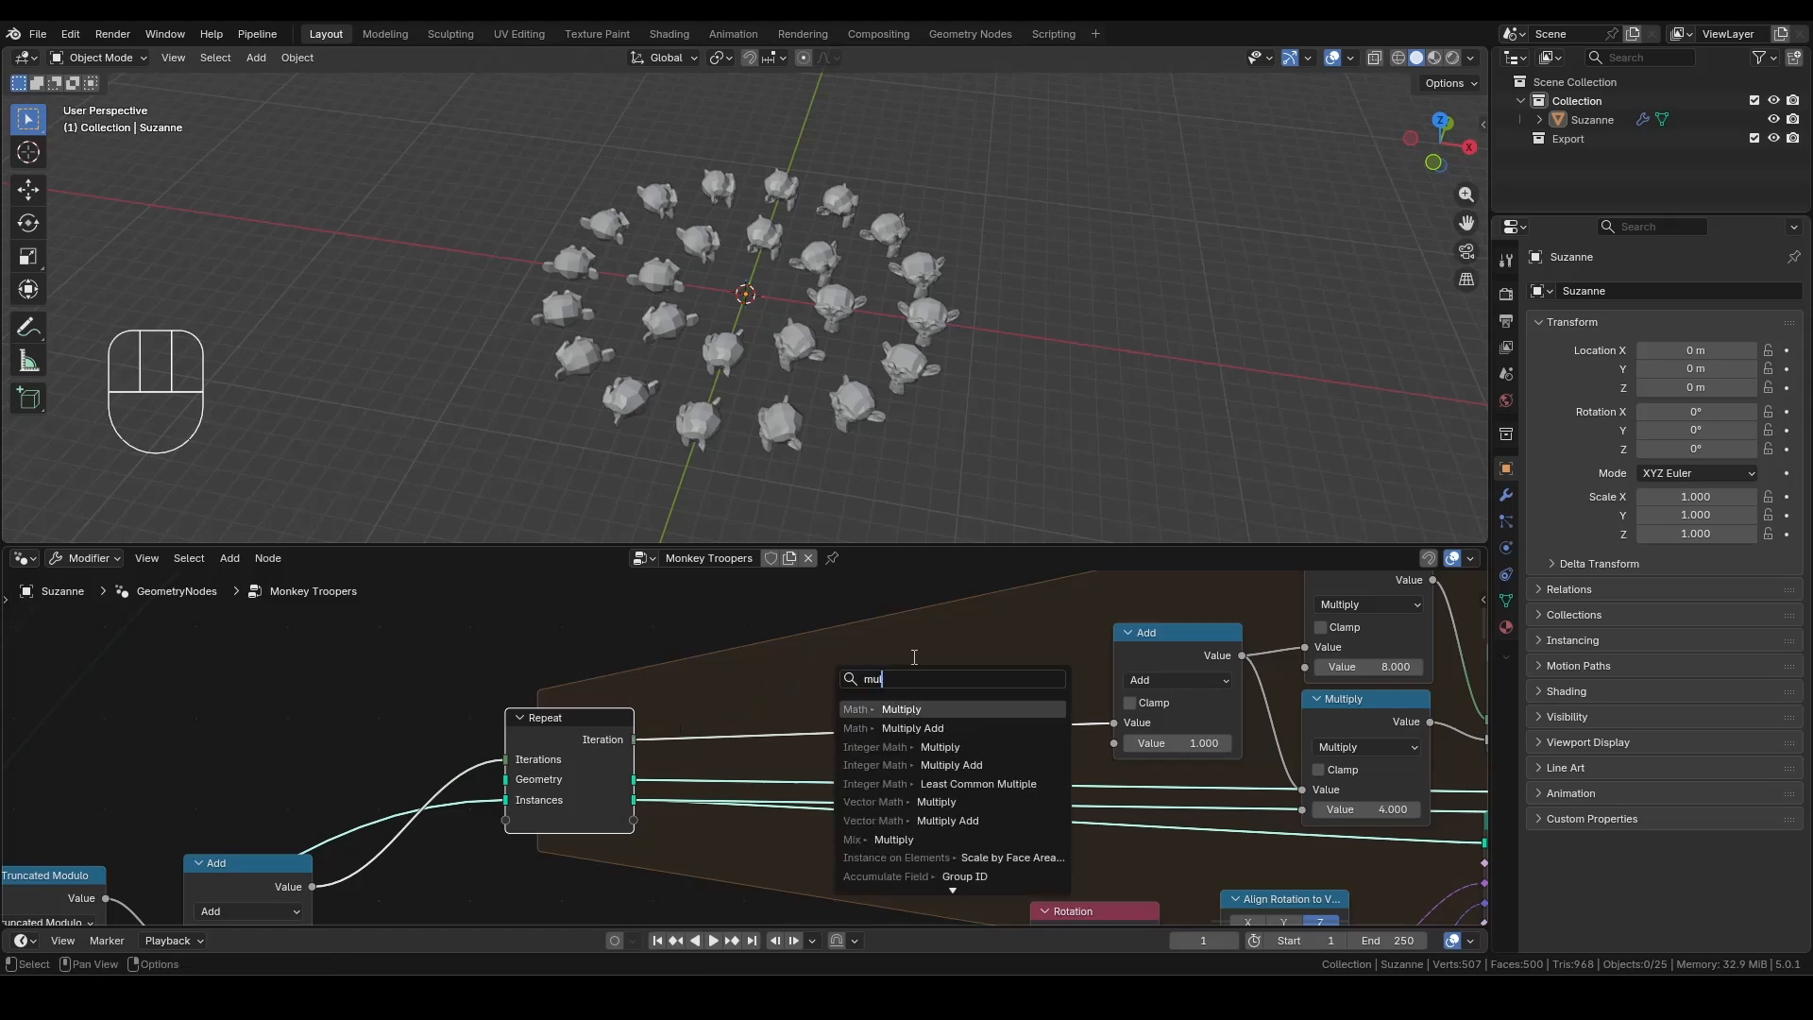
key(Return)
click(904, 688)
double_click(906, 723)
text(2)
key(Return)
drag(897, 639, 882, 645)
Move the lower zone's Add node closer to Repeat and insert a Multiply by 2 after it, feeding both existing Multiply nodes.
scroll(1001, 756, down, 2)
middle_drag(925, 879, 945, 538)
click(1085, 745)
drag(1085, 747, 839, 741)
key(shift+a)
text(mul)
key(Return)
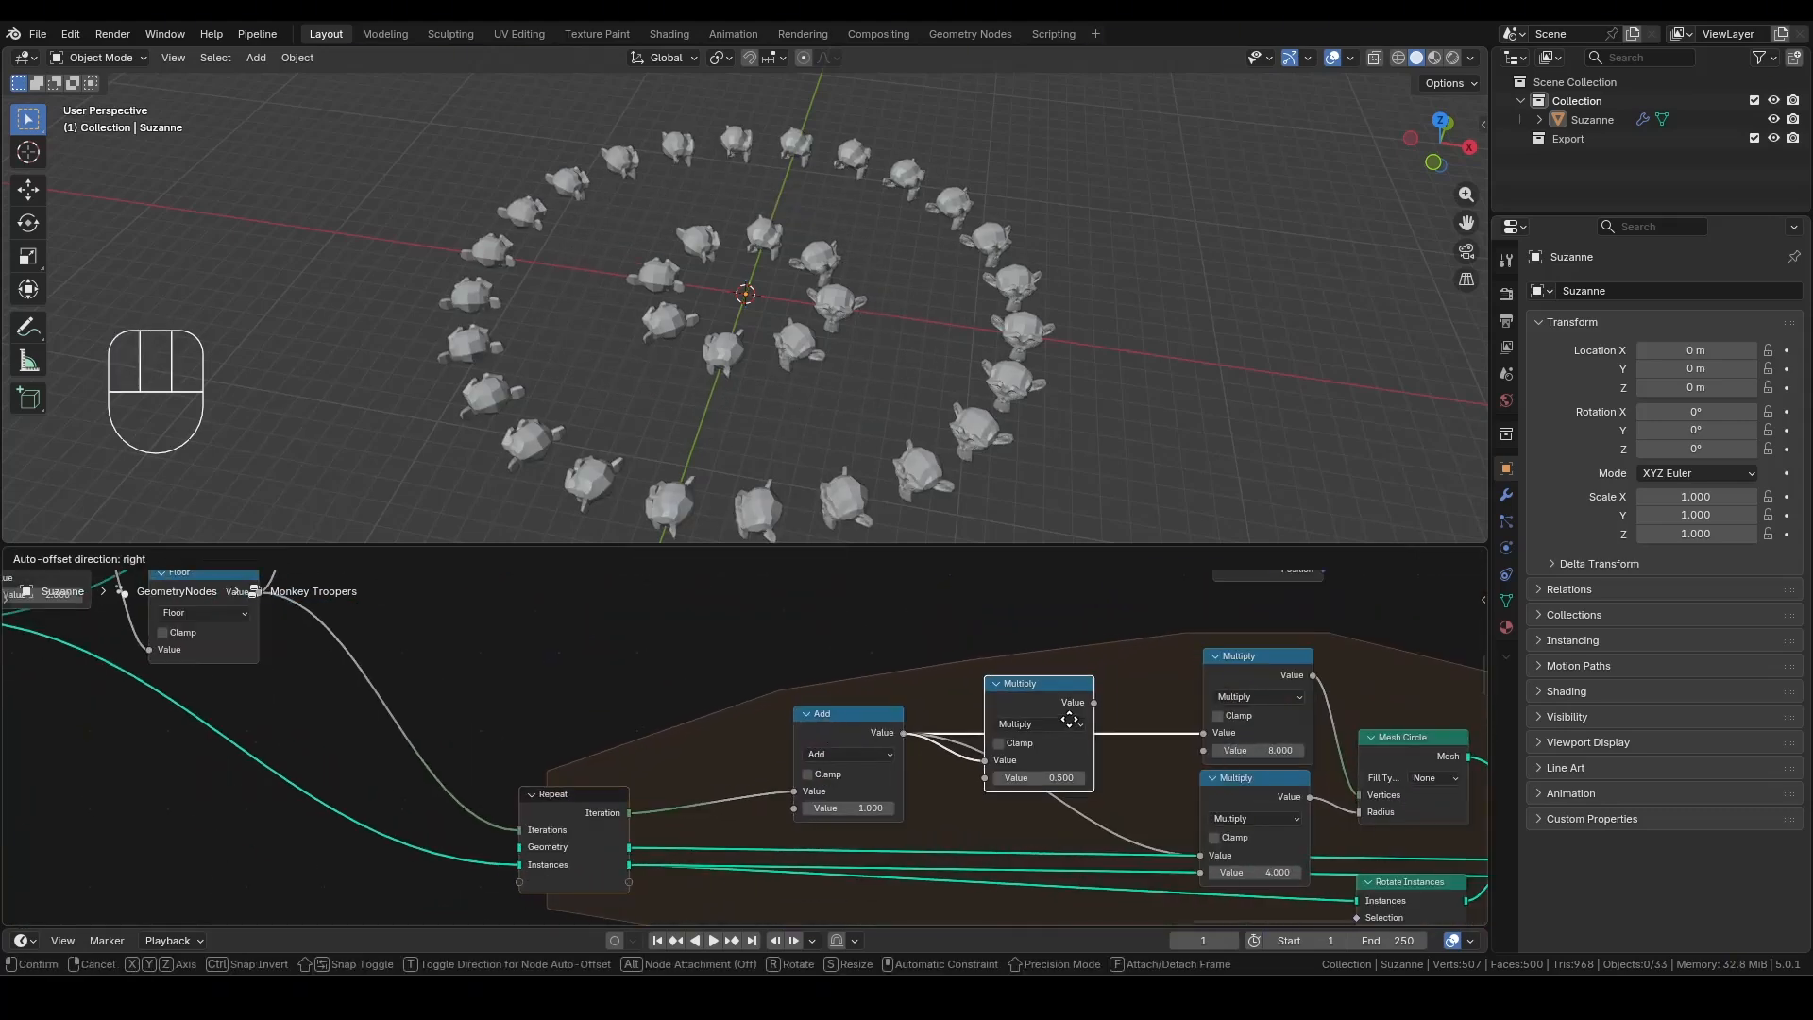
click(1086, 737)
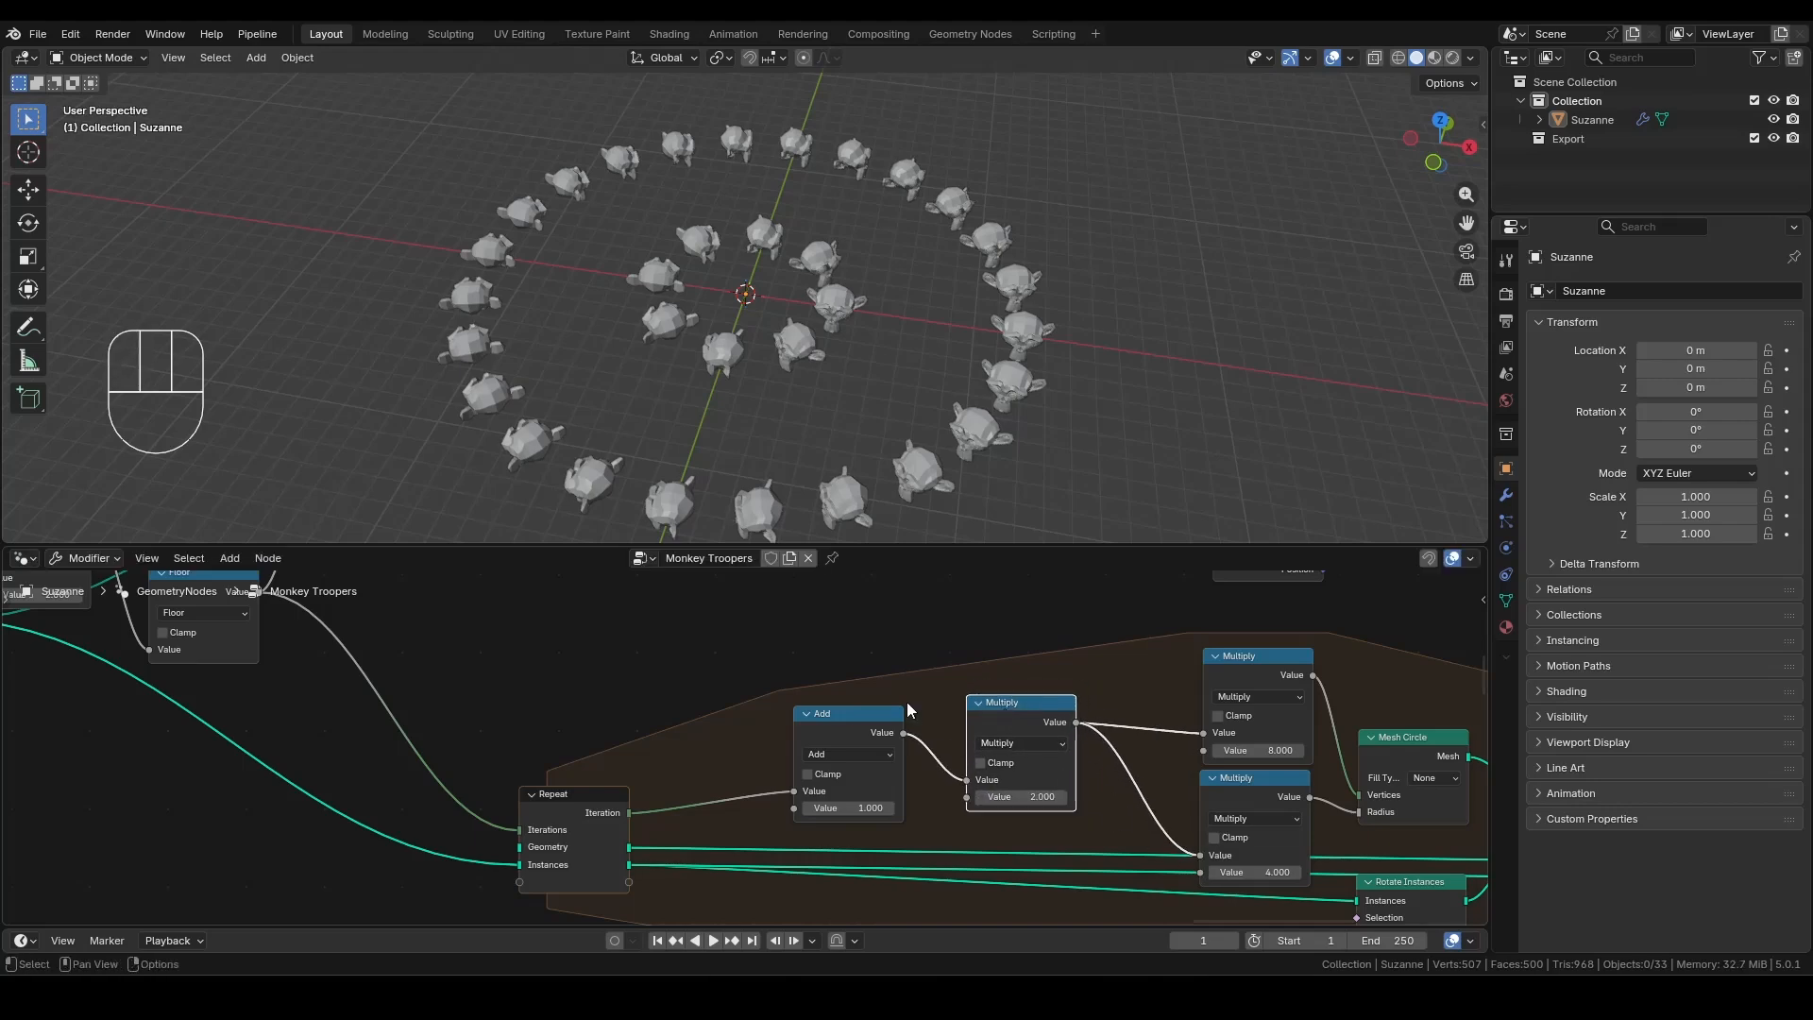
Add a Join Geometry node from the upper Repeat zone's Geometry output, placing it before Group Output.
scroll(783, 770, down, 3)
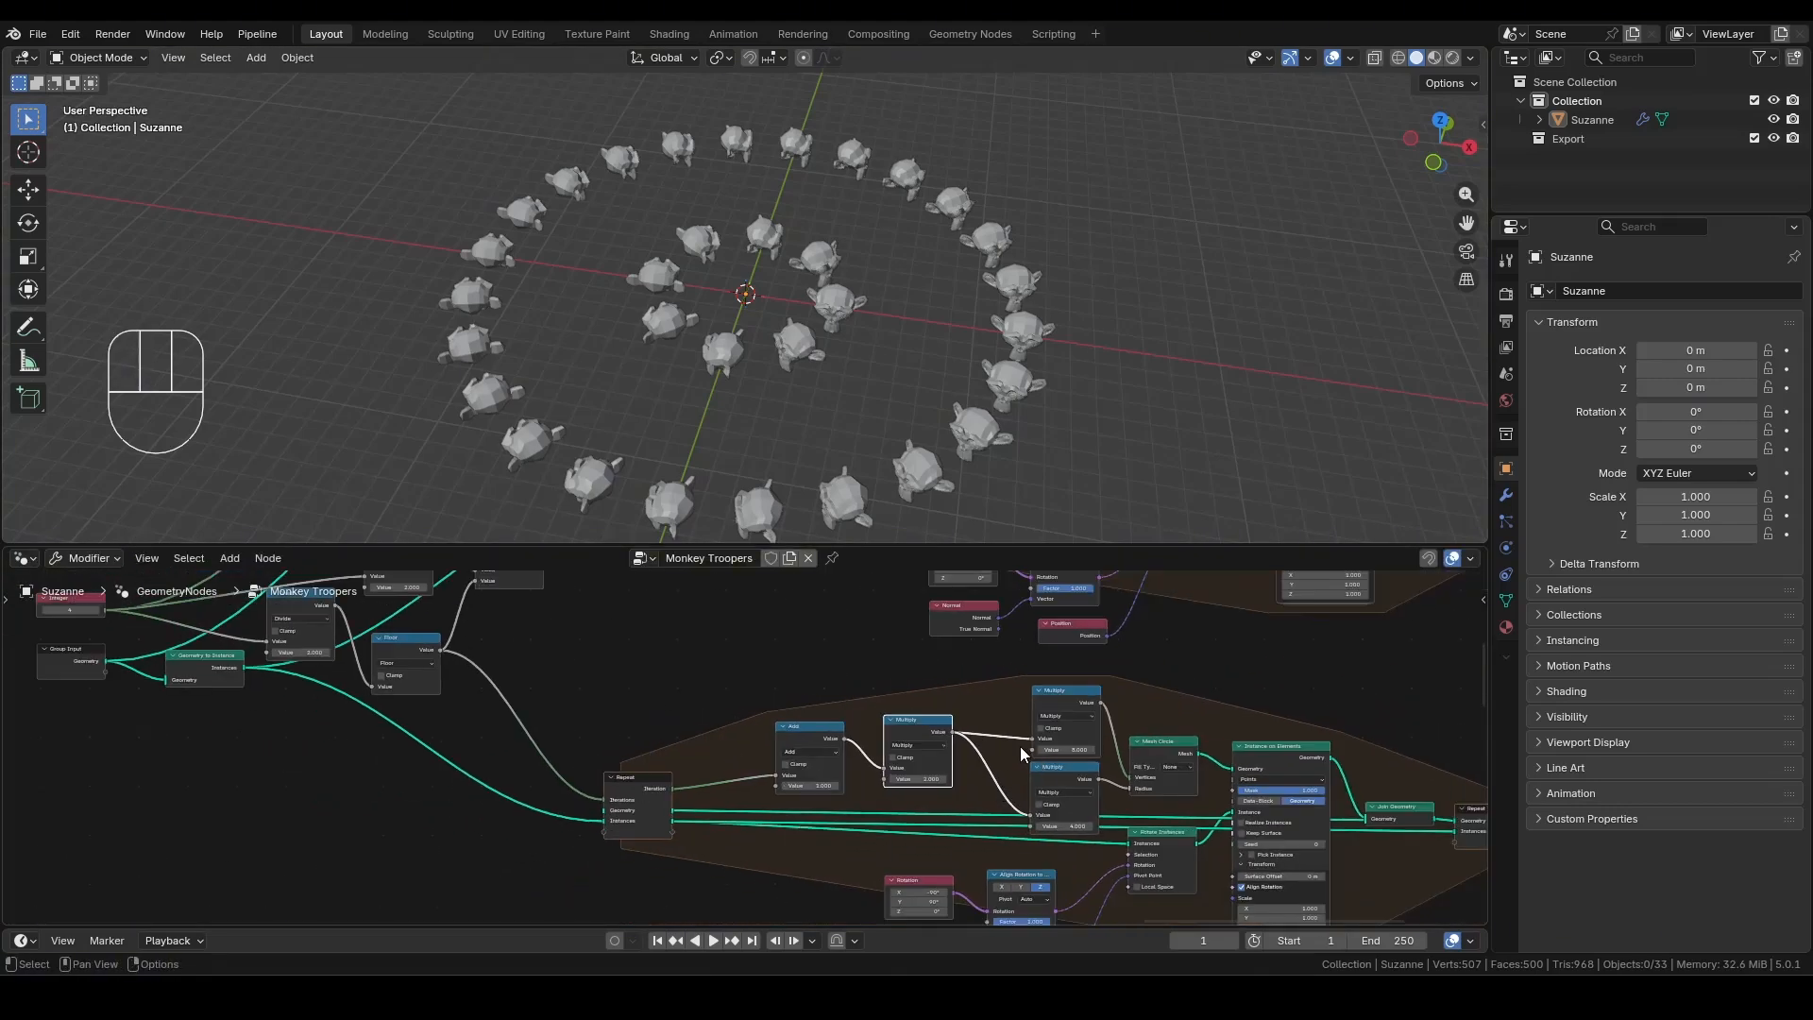
scroll(1239, 655, down, 2)
middle_drag(1239, 655, 694, 741)
drag(904, 613, 1004, 707)
text(join)
key(Return)
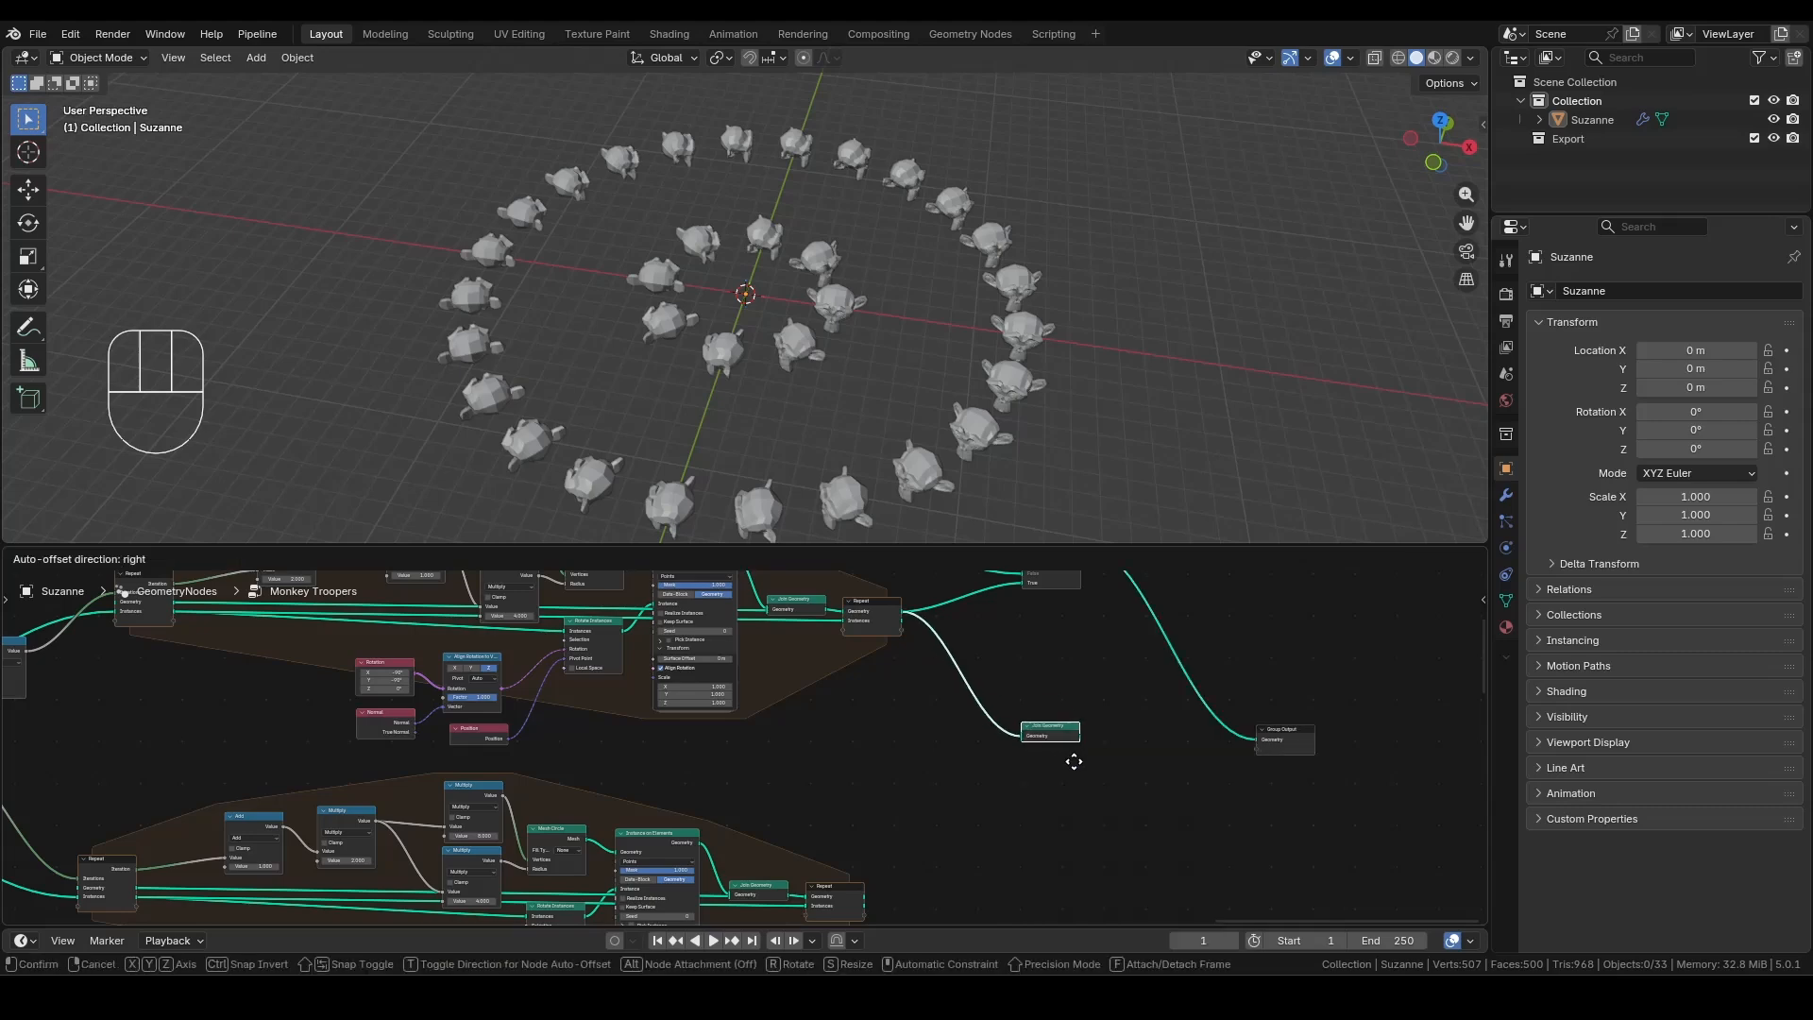
click(1026, 750)
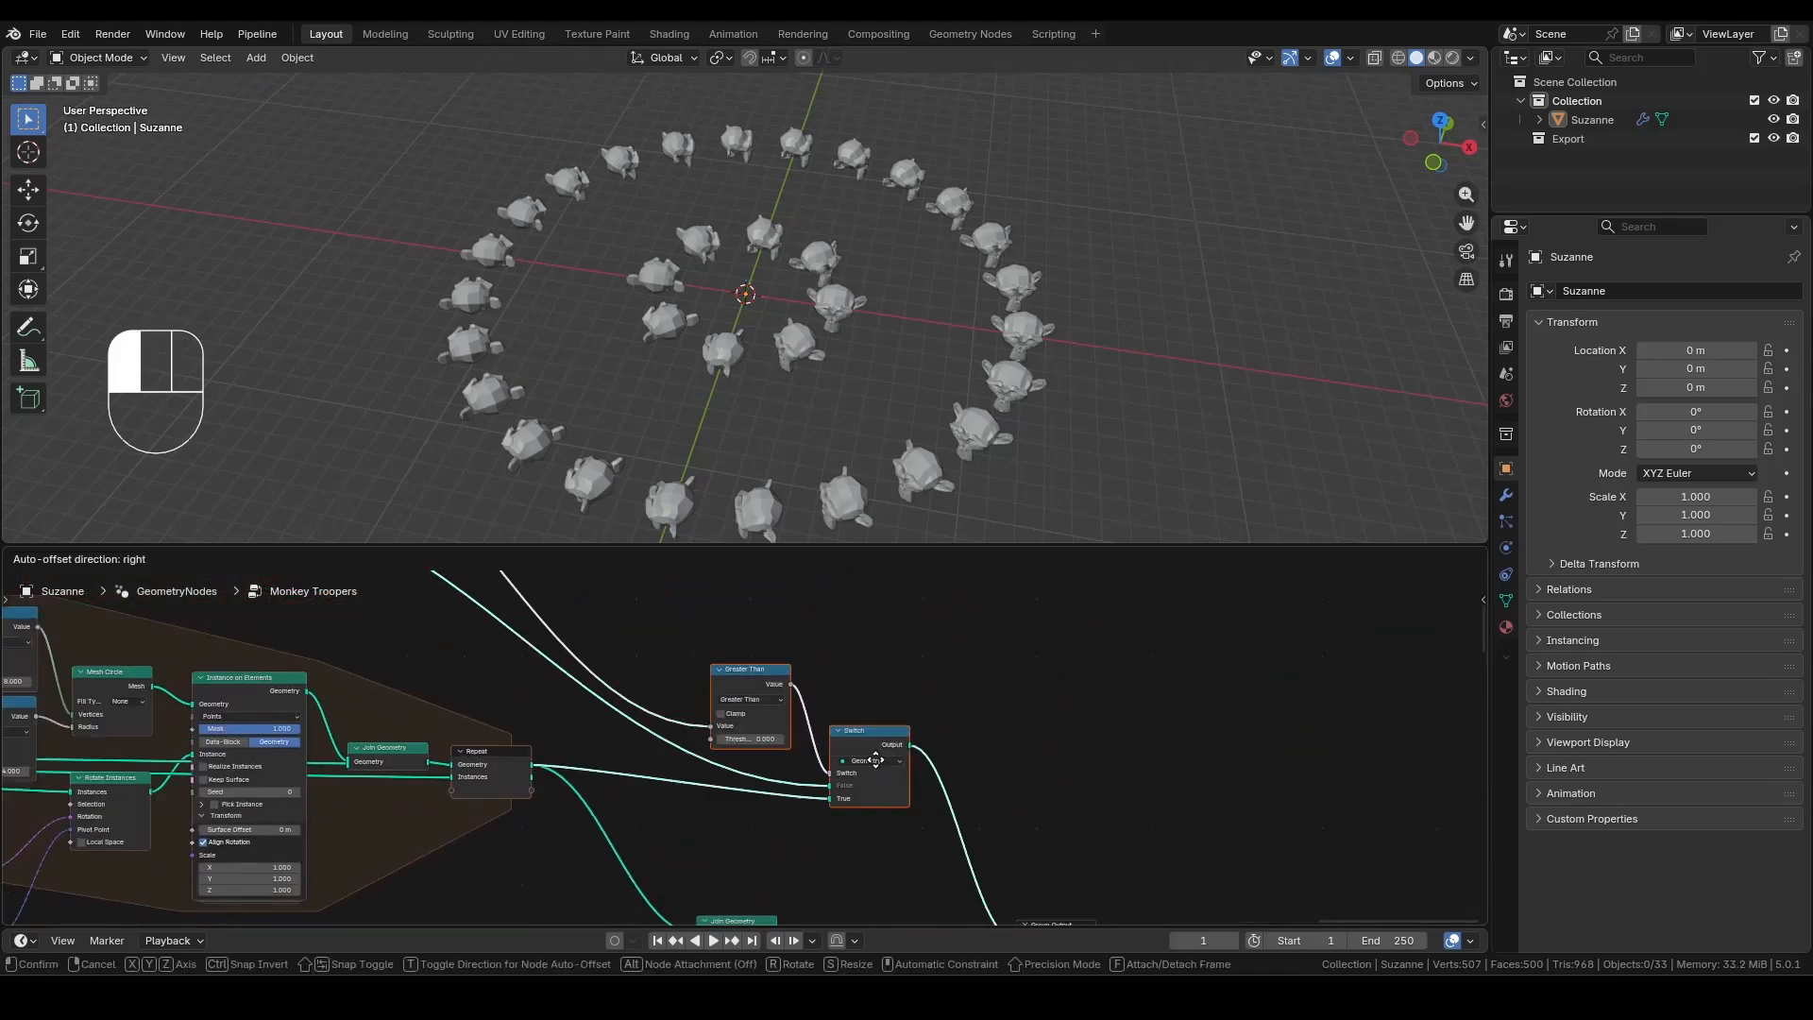
Reposition the Greater Than and Switch nodes and route the Join Geometry of both Repeat outputs into the Switch's True input.
drag(876, 760, 908, 715)
scroll(909, 715, down, 1)
drag(803, 793, 872, 749)
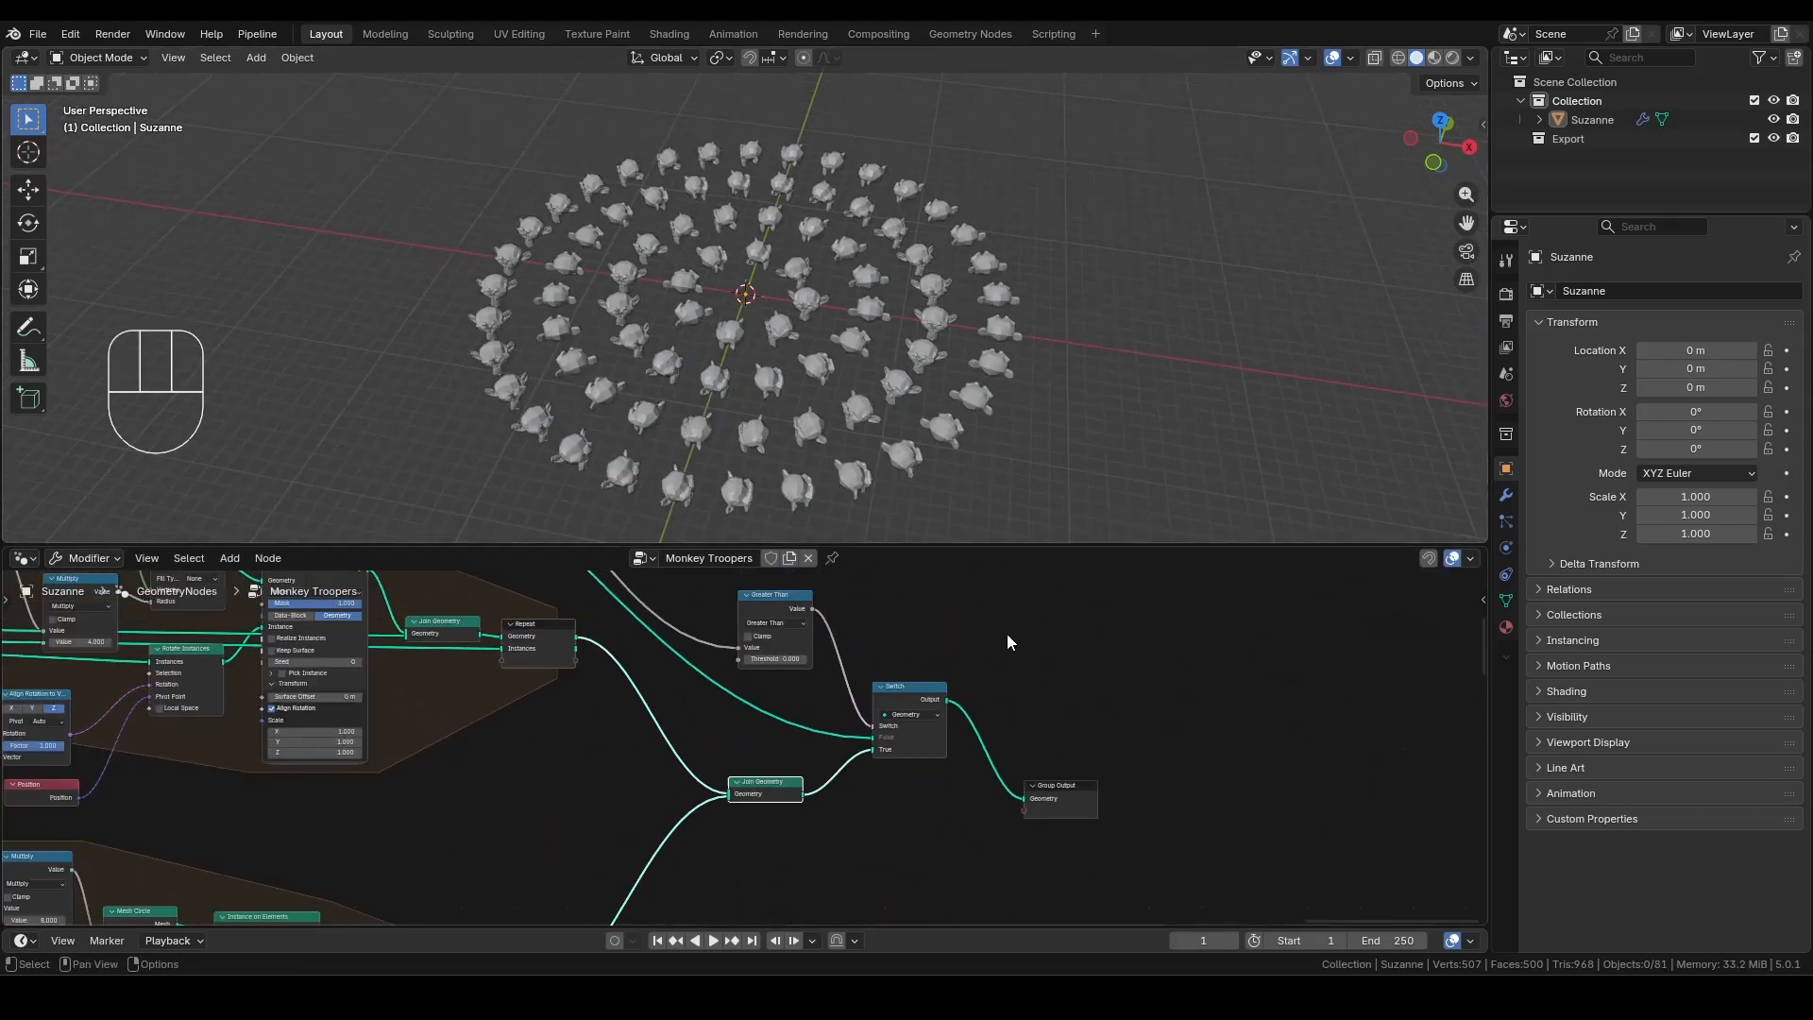
Make room after the Repeat zones and insert a Rotate Instances node between the upper Repeat output and Join Geometry.
scroll(1007, 643, down, 3)
scroll(982, 695, up, 2)
scroll(850, 314, up, 3)
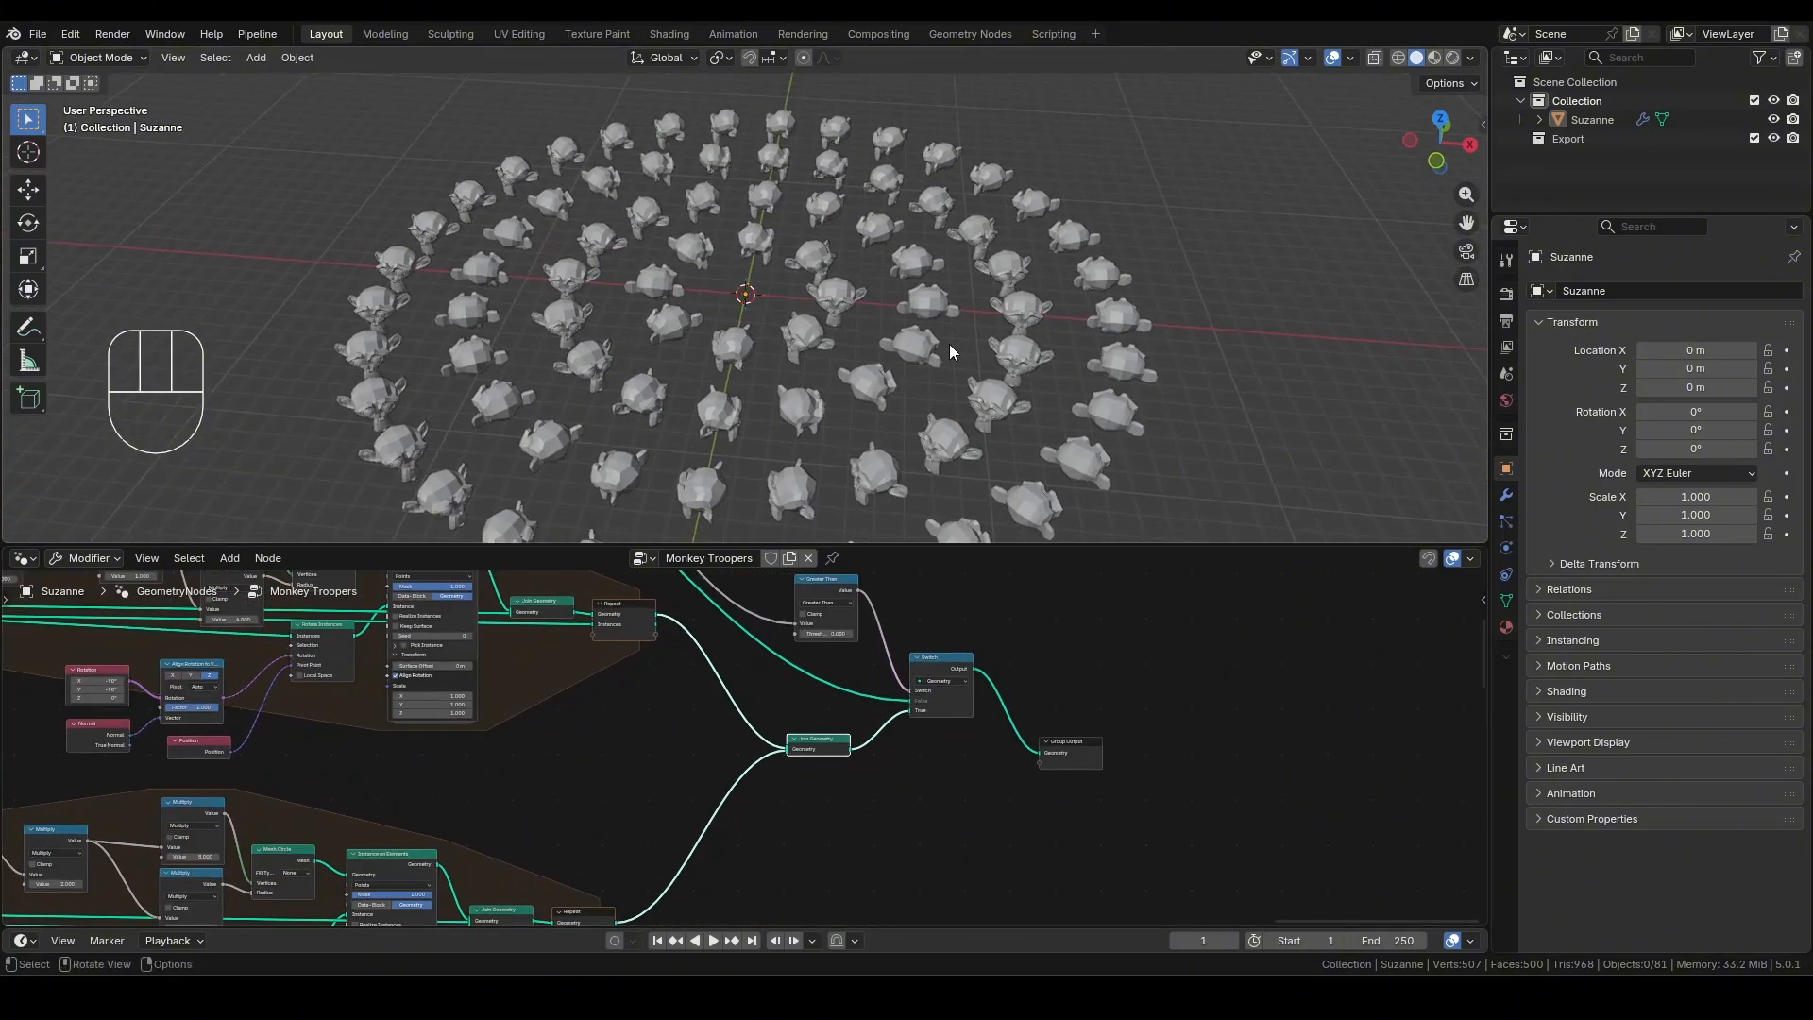
scroll(700, 797, down, 1)
drag(1072, 846, 1183, 656)
scroll(806, 689, up, 3)
key(shift+a)
text(ro)
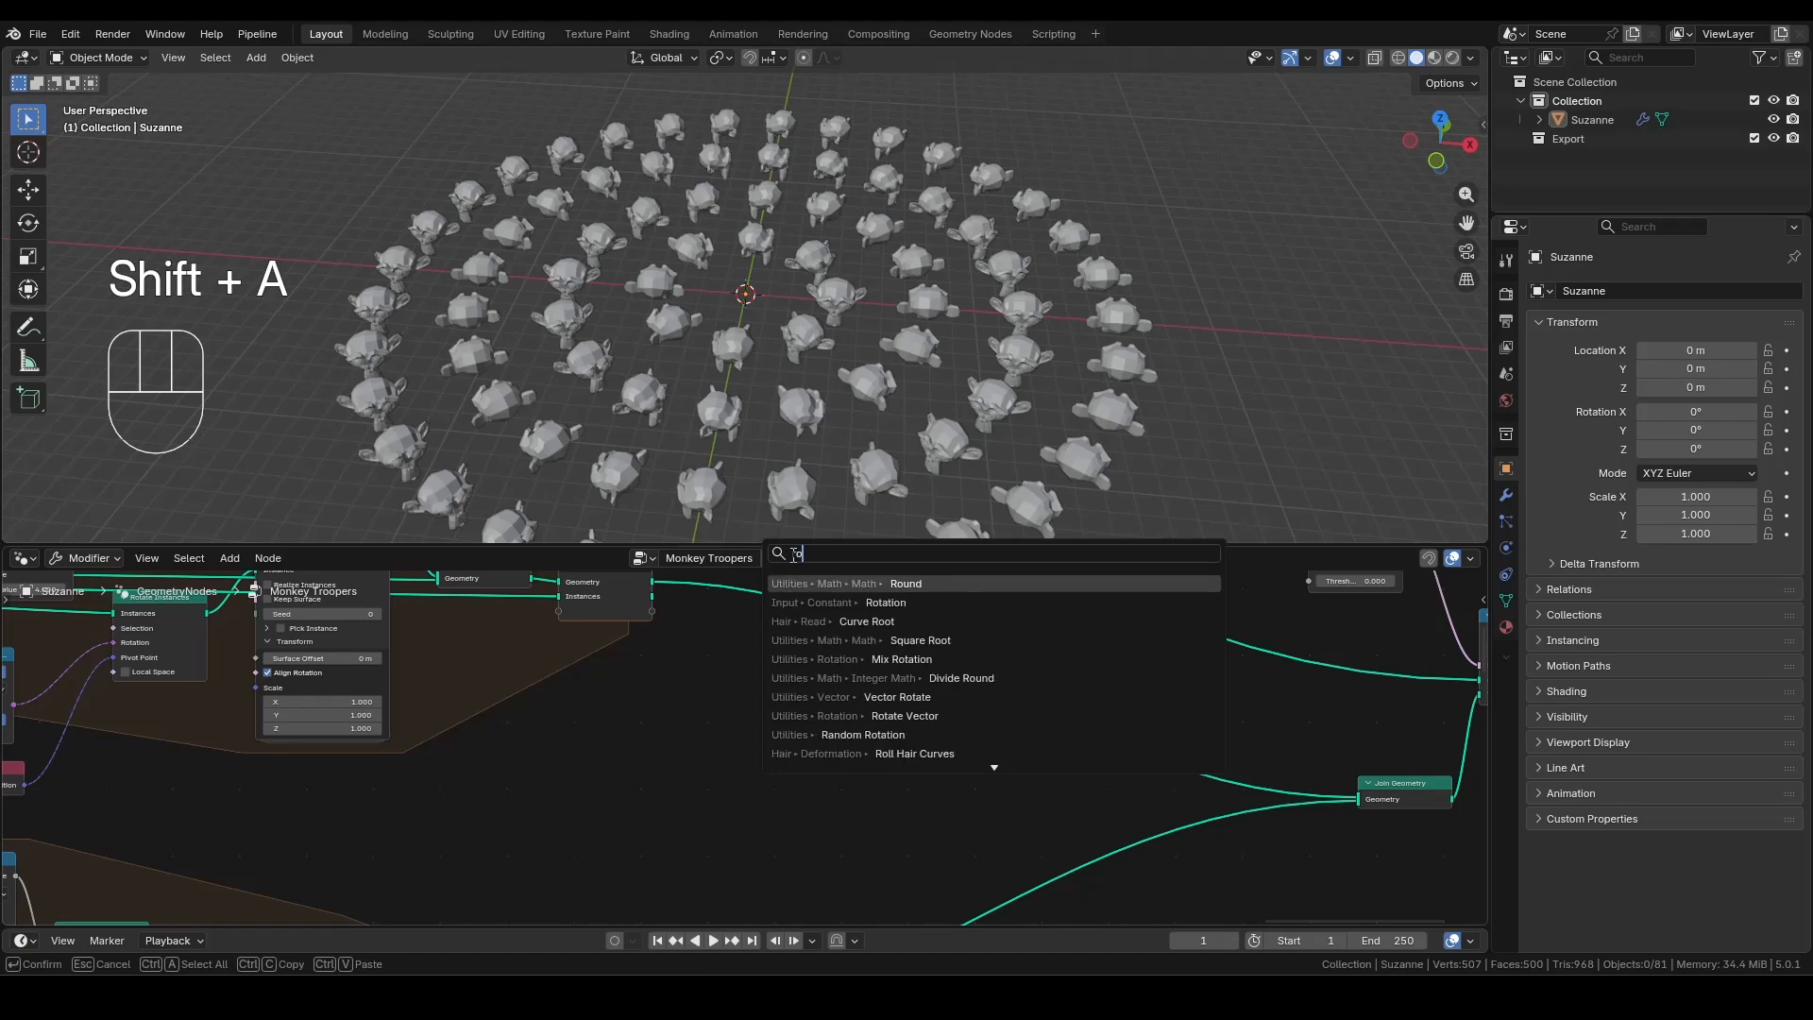
text(tate in)
key(Return)
click(1086, 623)
Add a Rotation input node near the upper Rotate Instances node and set its Z angle to -30°.
key(shift+a)
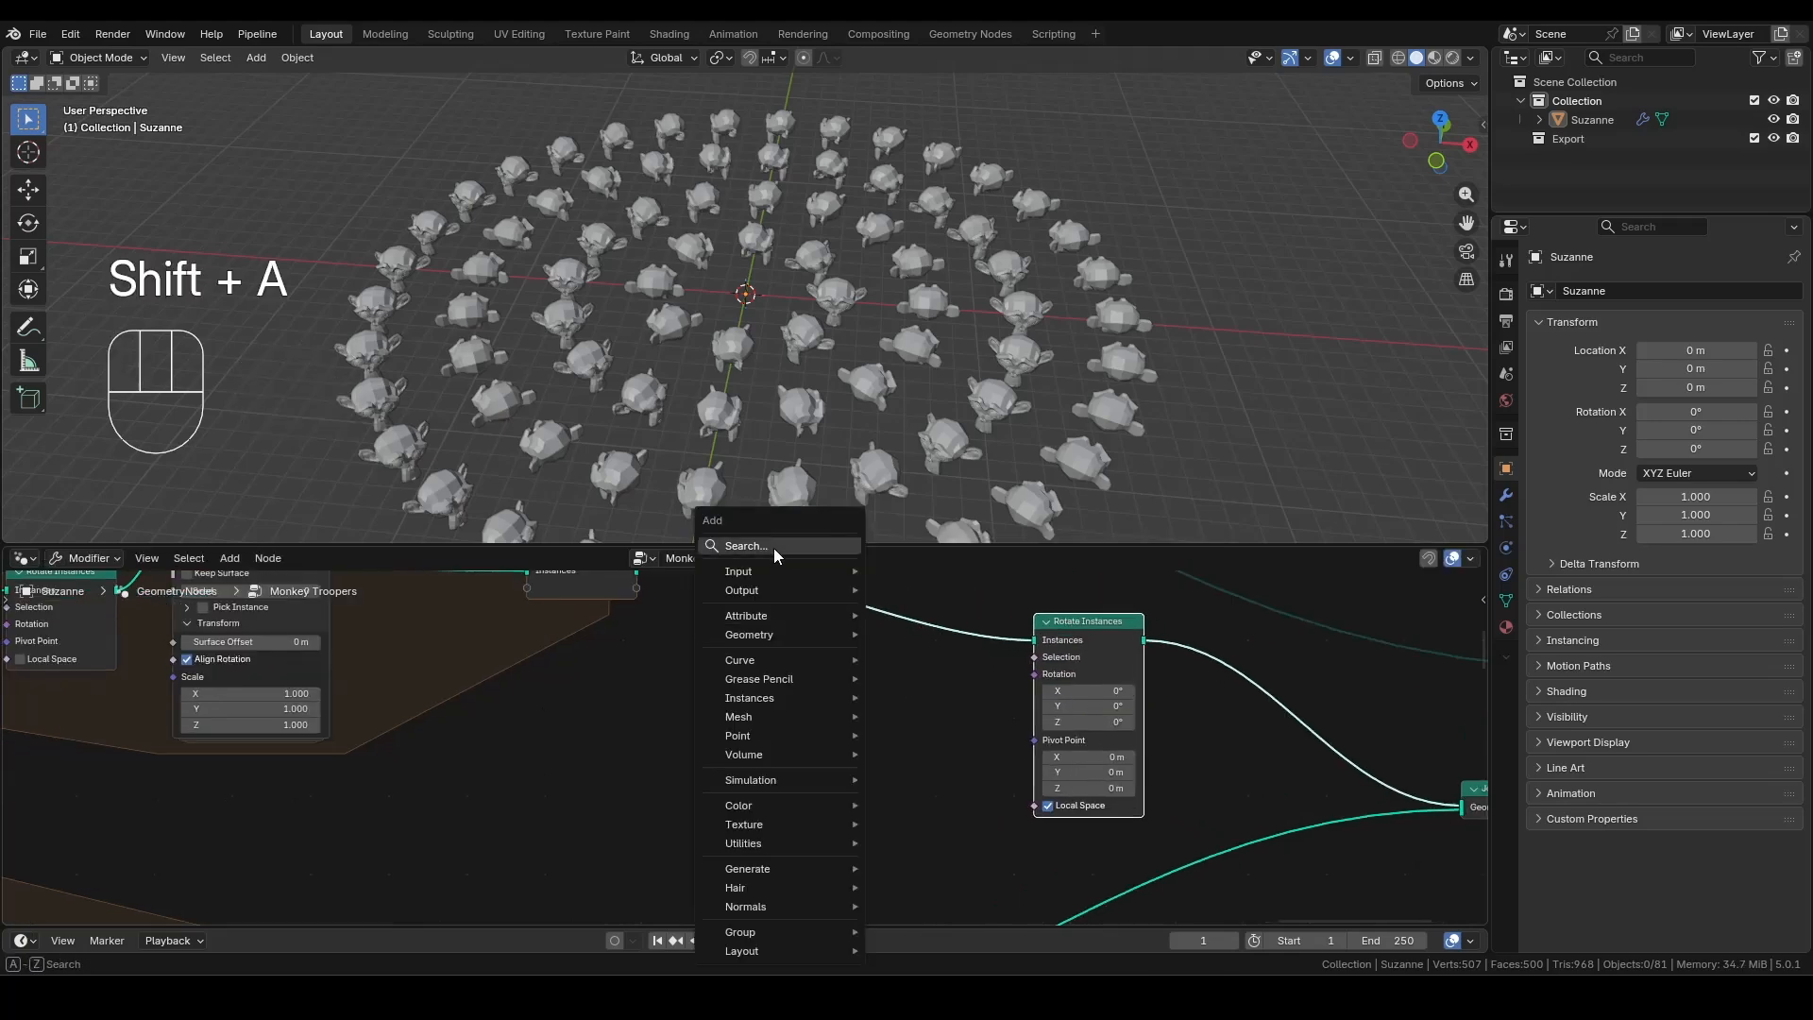
text(rotation)
key(BackSpace)
key(BackSpace)
key(Return)
double_click(660, 752)
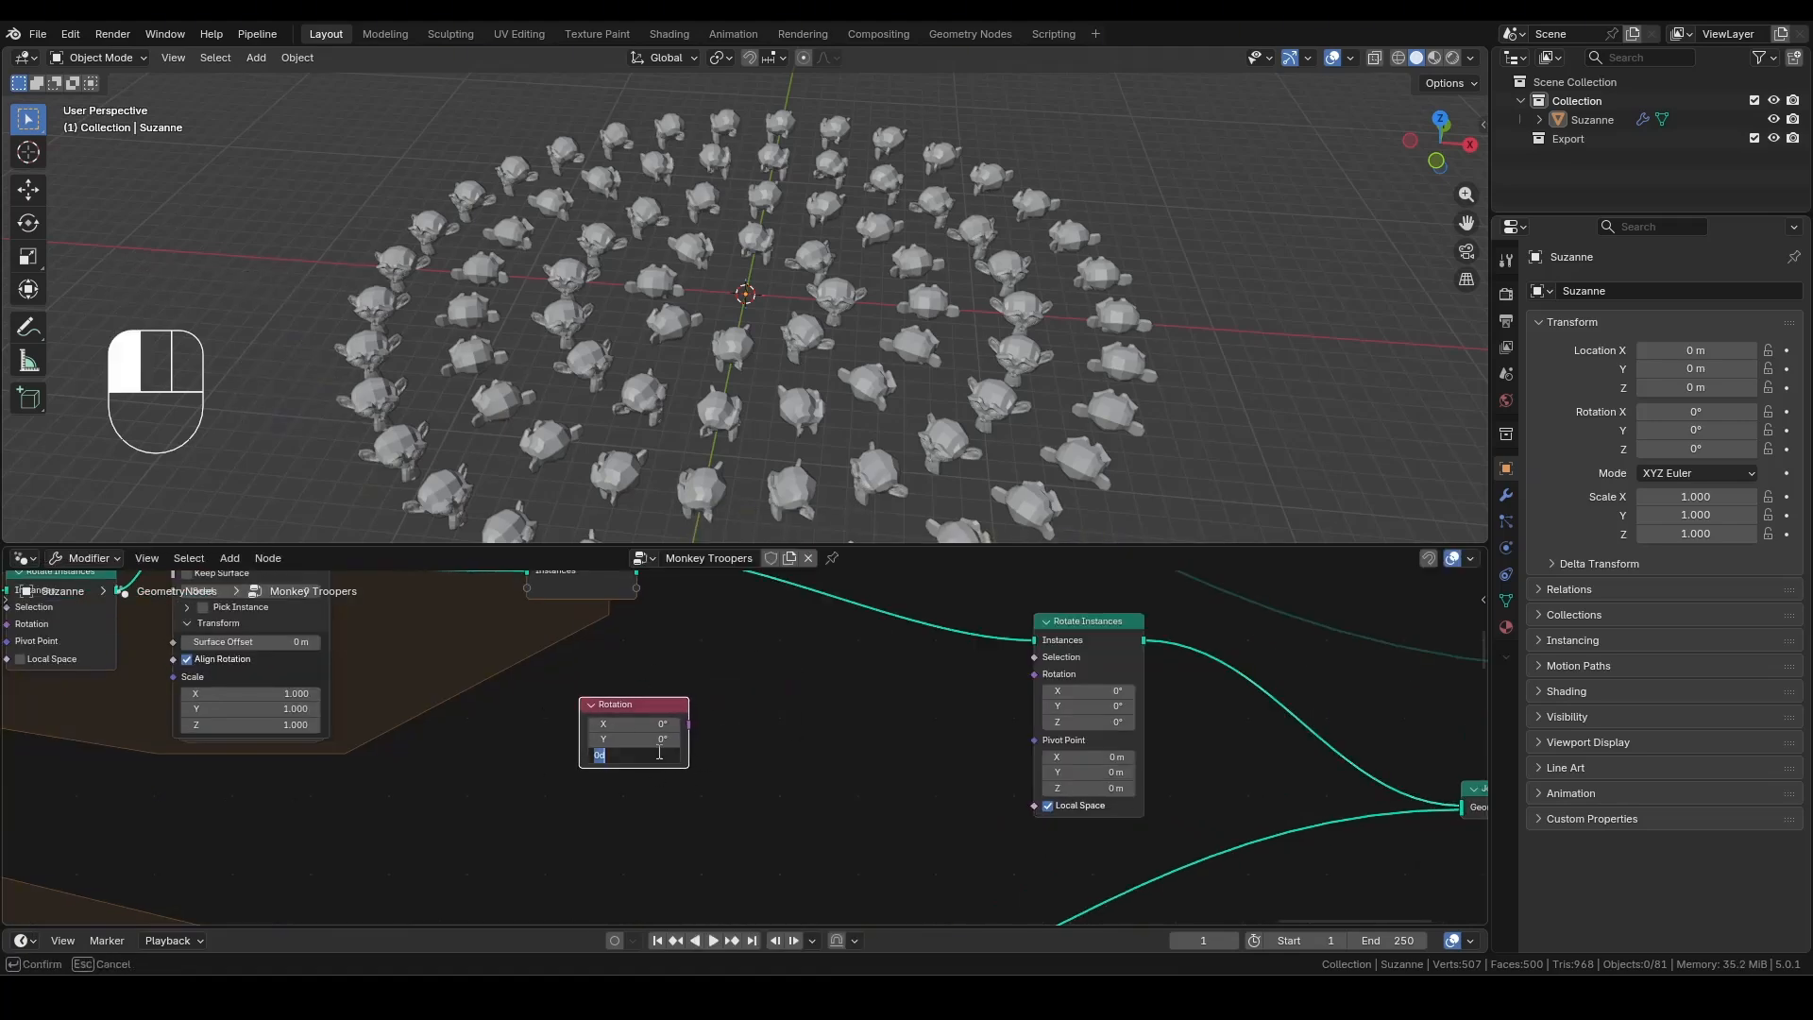
key(shift+a)
click(666, 750)
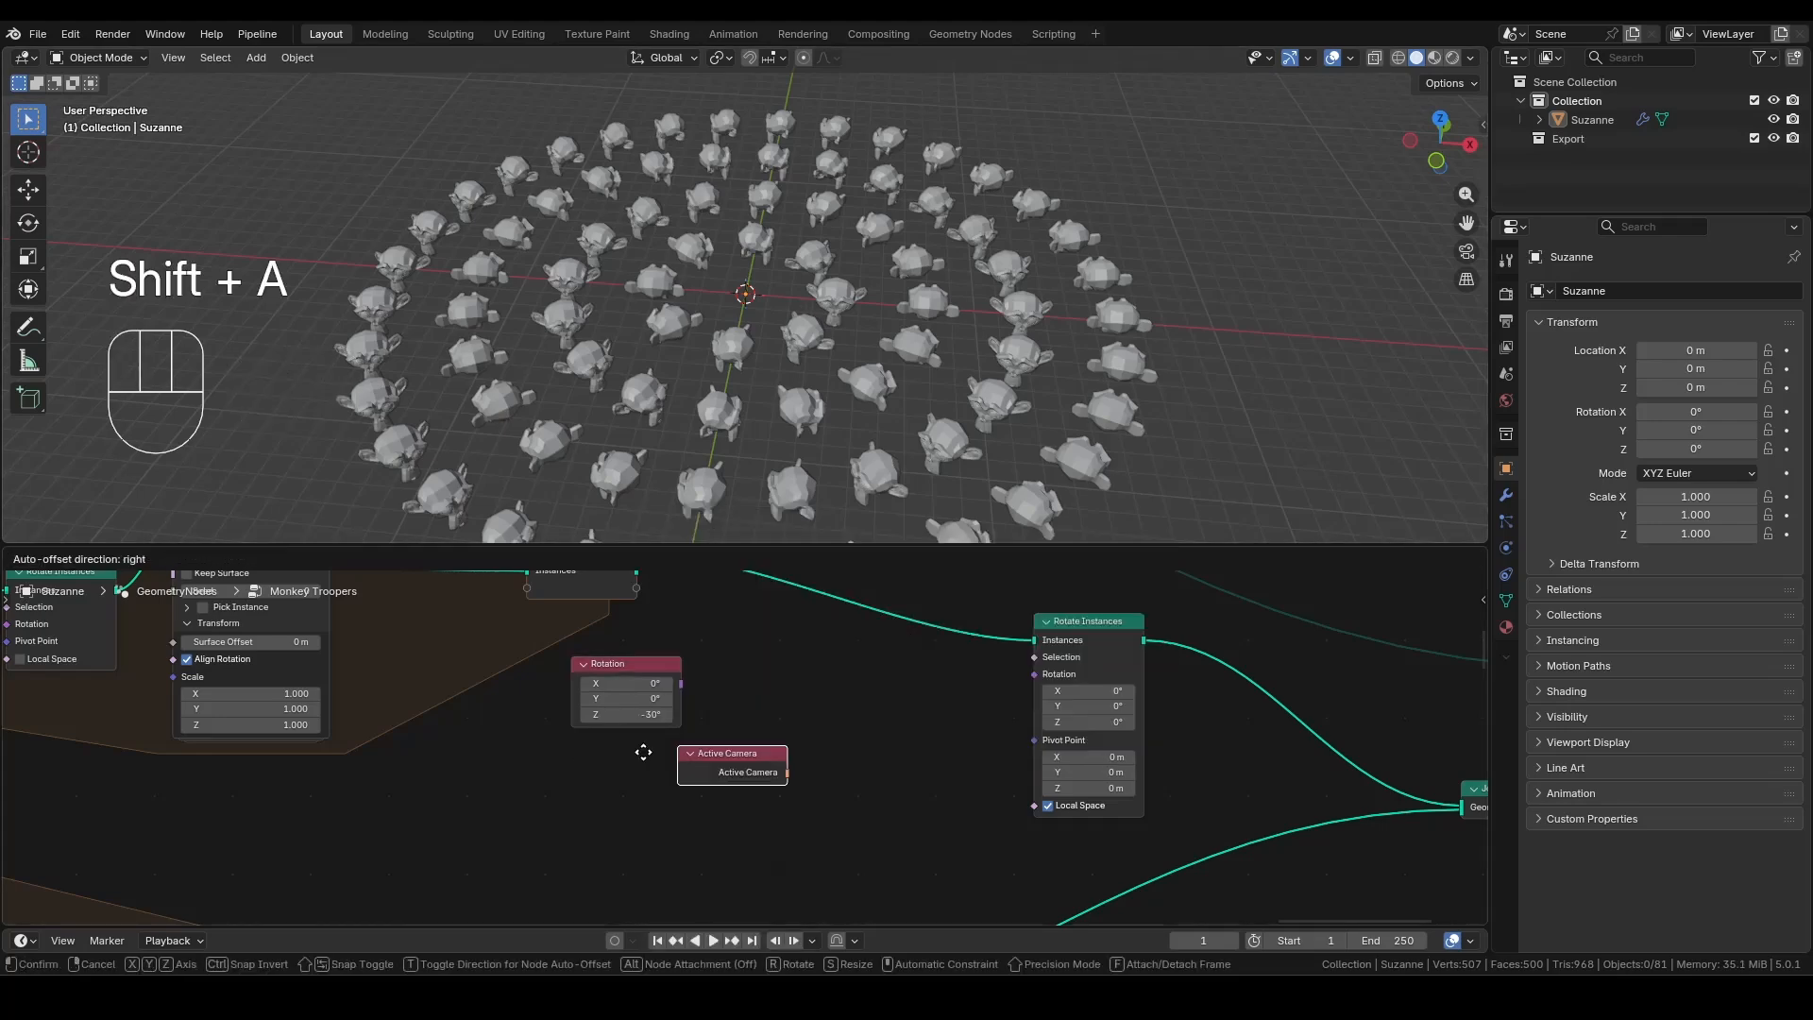
click(566, 793)
drag(633, 704, 704, 735)
key(ctrl+z)
key(ctrl+z)
key(ctrl+z)
key(ctrl+z)
key(ctrl+z)
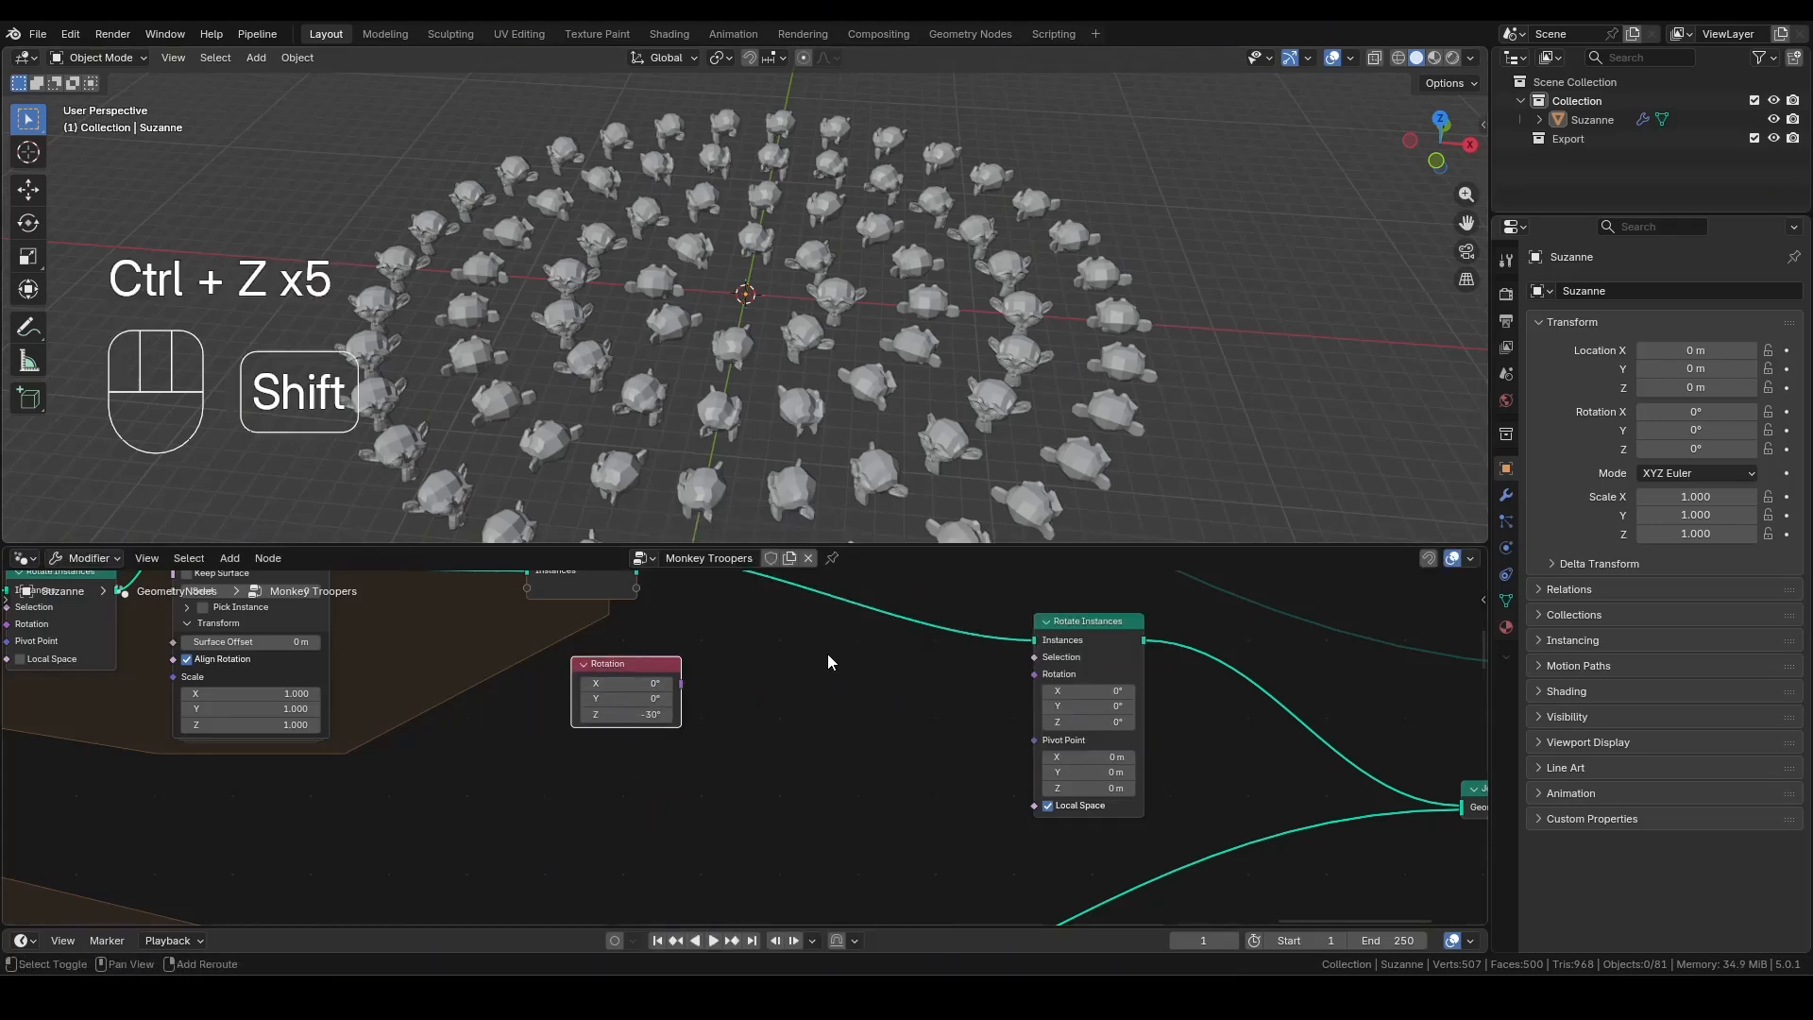
Add a Scene Time node below the Rotation node and a Separate XYZ node fed by the Rotation output.
key(shift+a)
text(sce)
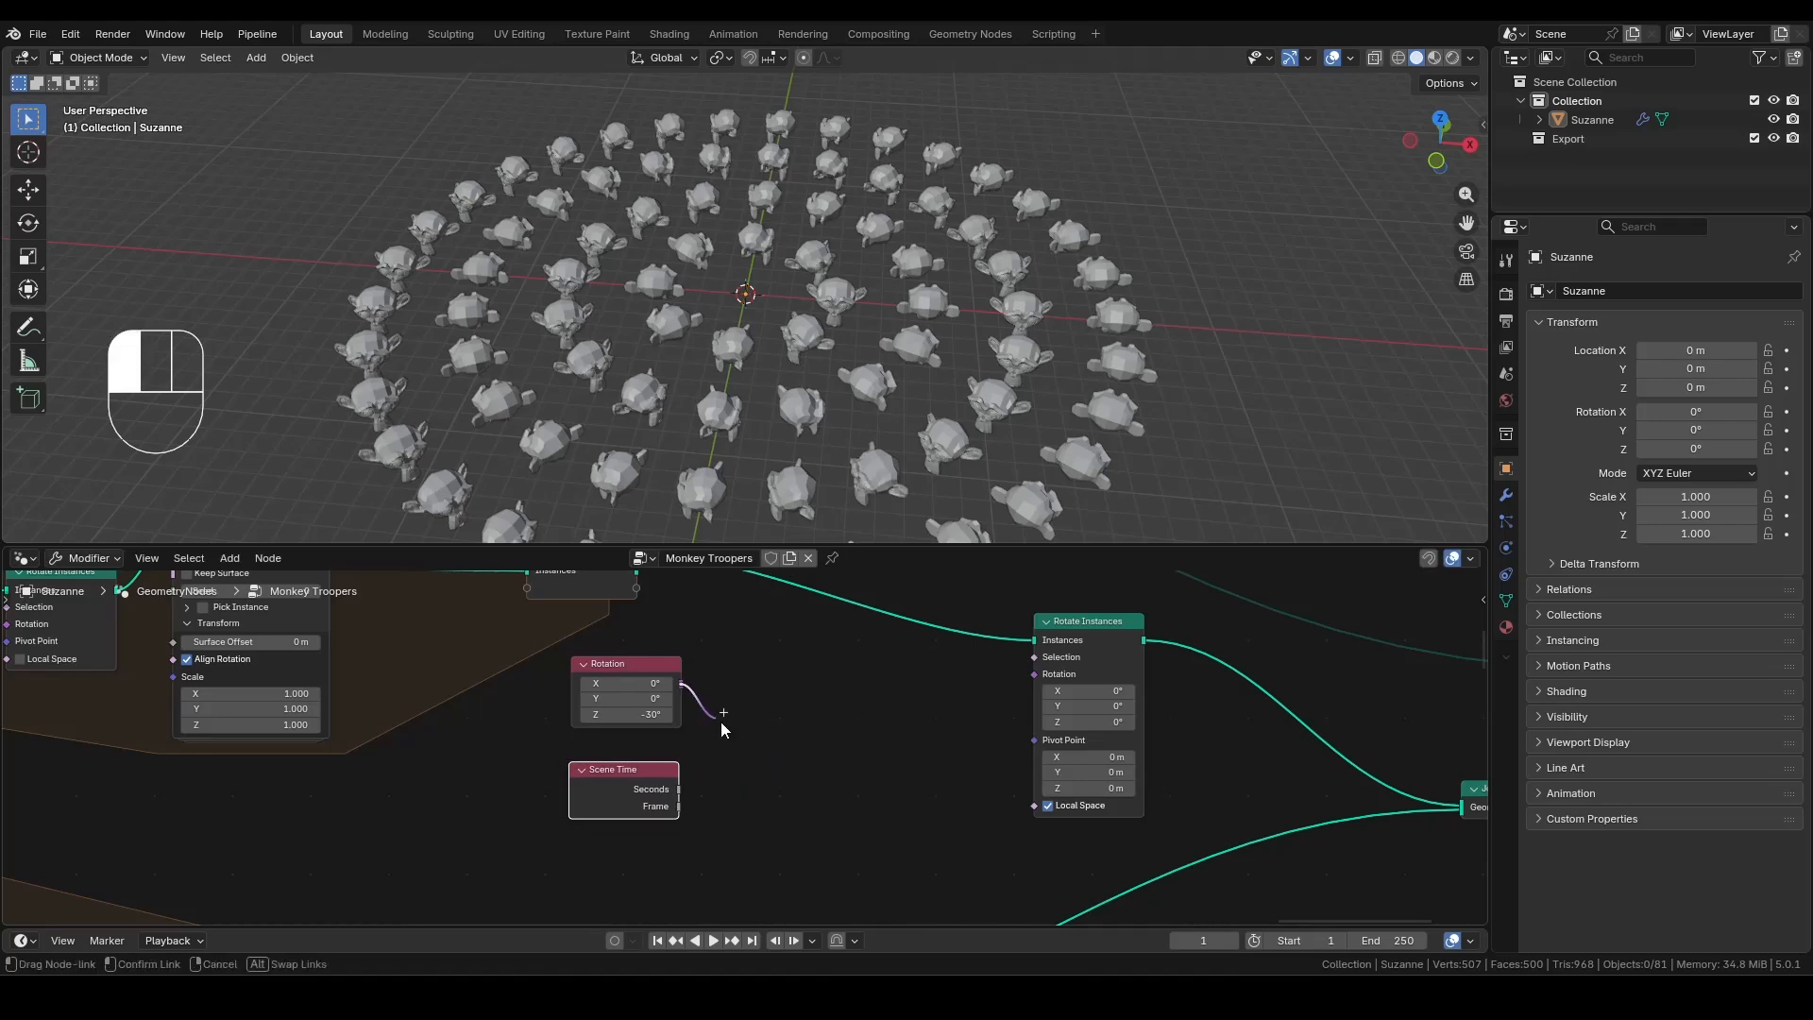
drag(621, 720, 612, 710)
drag(782, 721, 650, 753)
Add a Combine XYZ node and connect the Separate XYZ node's X and Y outputs to its X and Y inputs.
text(combine)
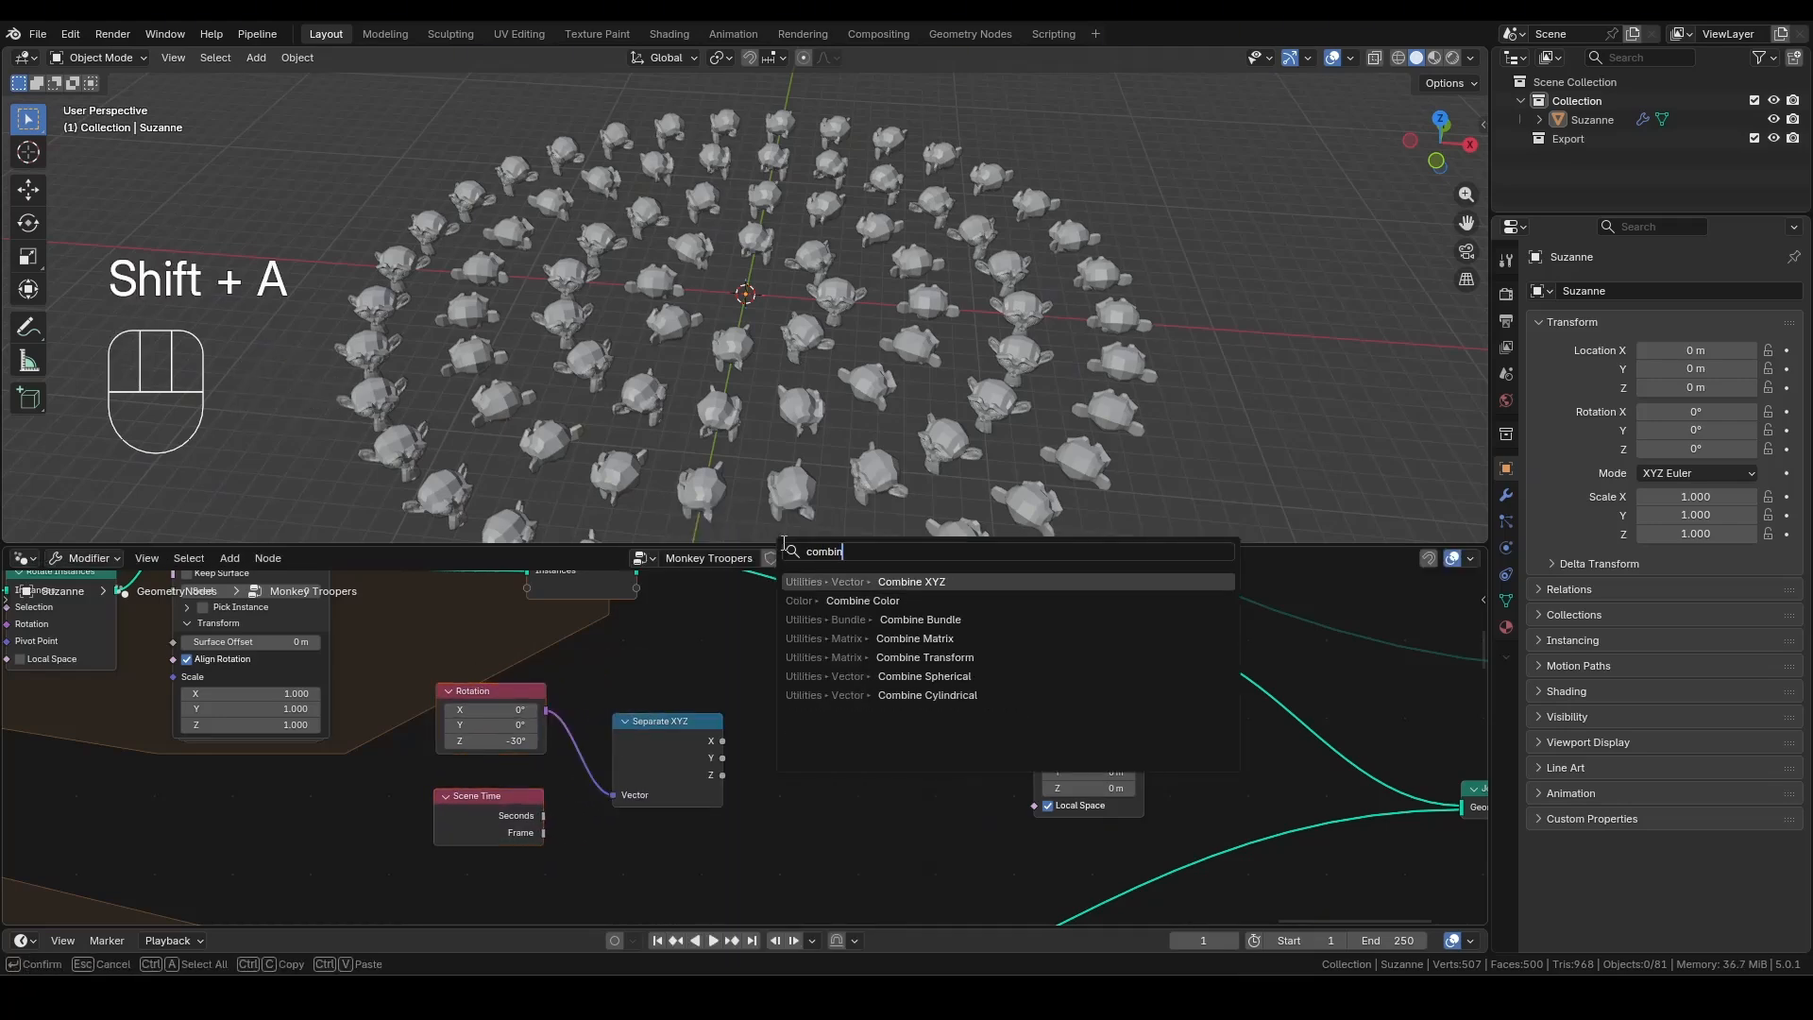
key(Return)
click(857, 687)
drag(850, 739, 853, 733)
drag(722, 759, 854, 747)
Add a Multiply node combining Separate XYZ's Z with Scene Time's Seconds, and feed its result into Combine XYZ's Z input.
drag(649, 723, 622, 700)
drag(494, 799, 728, 872)
key(Return)
click(746, 775)
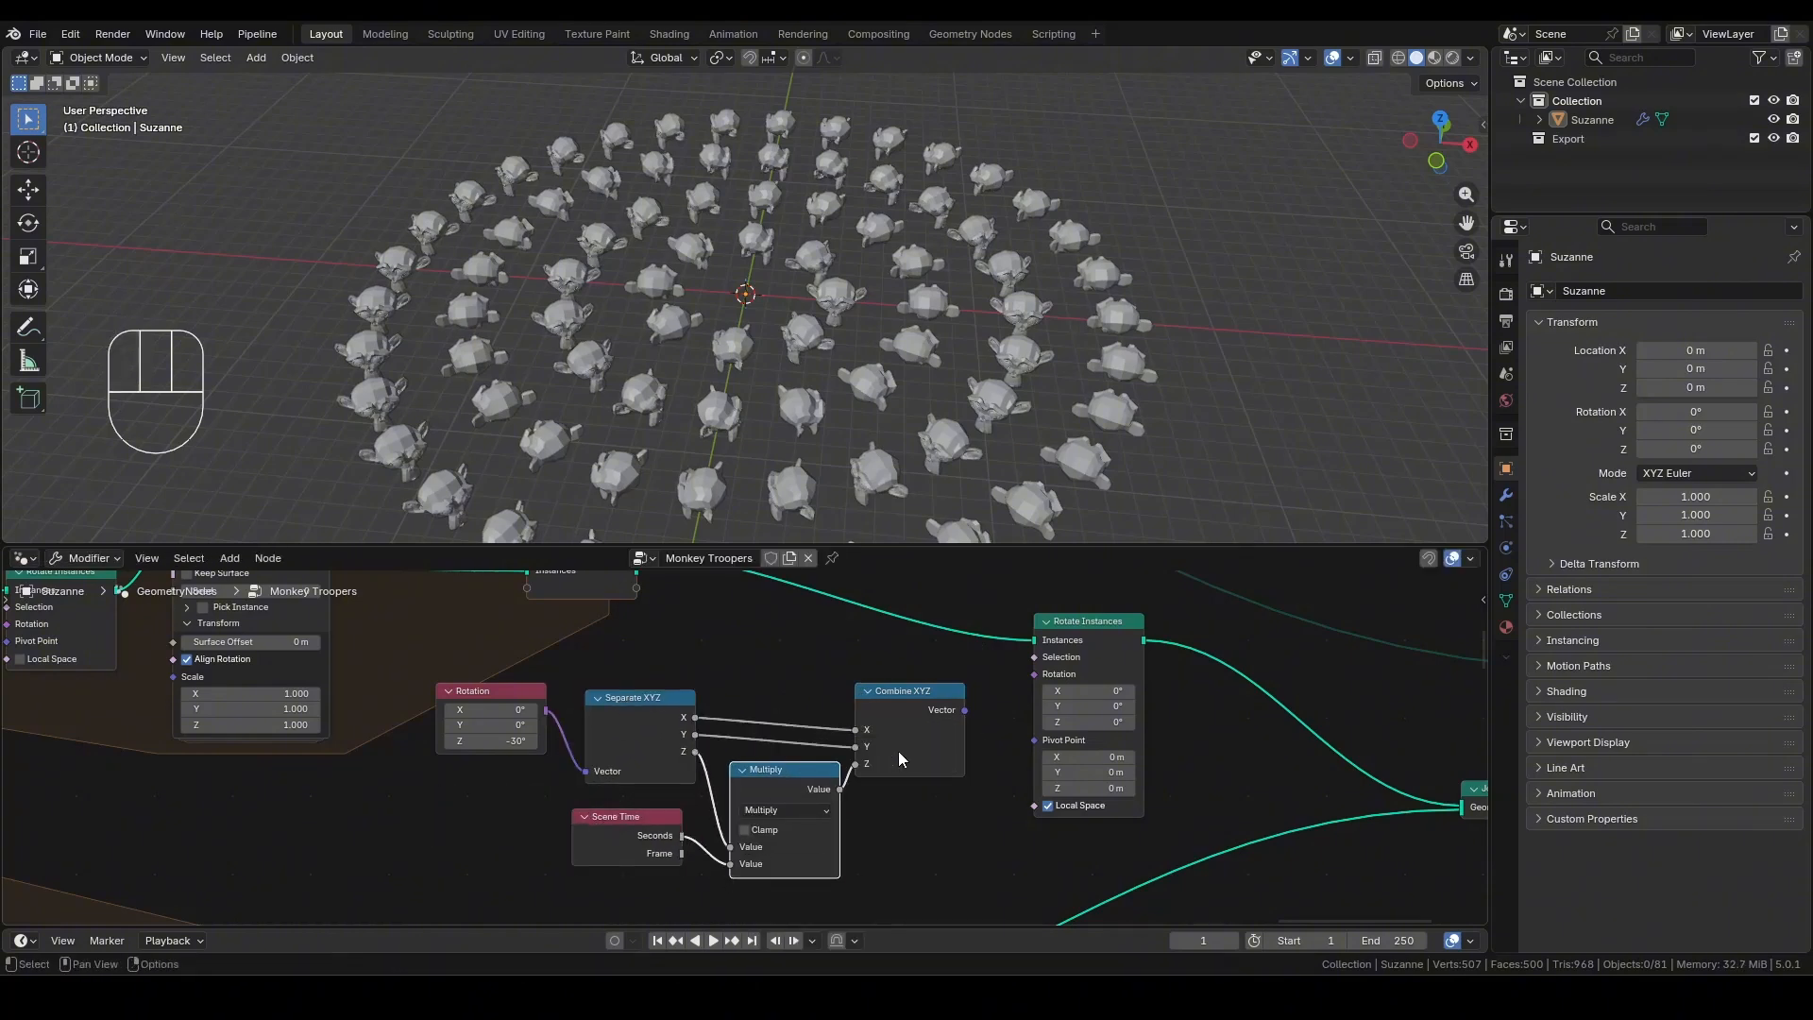
Connect Combine XYZ's Vector to the Rotate Instances node's Rotation input and turn off Local Space.
click(1047, 758)
scroll(793, 741, down, 3)
drag(869, 713, 876, 696)
scroll(1086, 746, down, 4)
mouse_move(1190, 772)
middle_down()
mouse_move(976, 740)
mouse_move(961, 792)
middle_up()
Move the rotation nodes and the output-side nodes farther away from the Repeat zones.
mouse_move(1298, 893)
mouse_down()
mouse_move(901, 731)
mouse_move(575, 633)
mouse_up()
shift+drag(698, 840, 467, 751)
drag(818, 691, 971, 662)
mouse_move(989, 760)
middle_down()
mouse_move(973, 704)
mouse_move(999, 795)
middle_up()
scroll(1000, 795, up, 3)
Duplicate the whole rotation setup, including Rotate Instances, and place the copy below the original.
drag(941, 817, 539, 726)
key(shift+d)
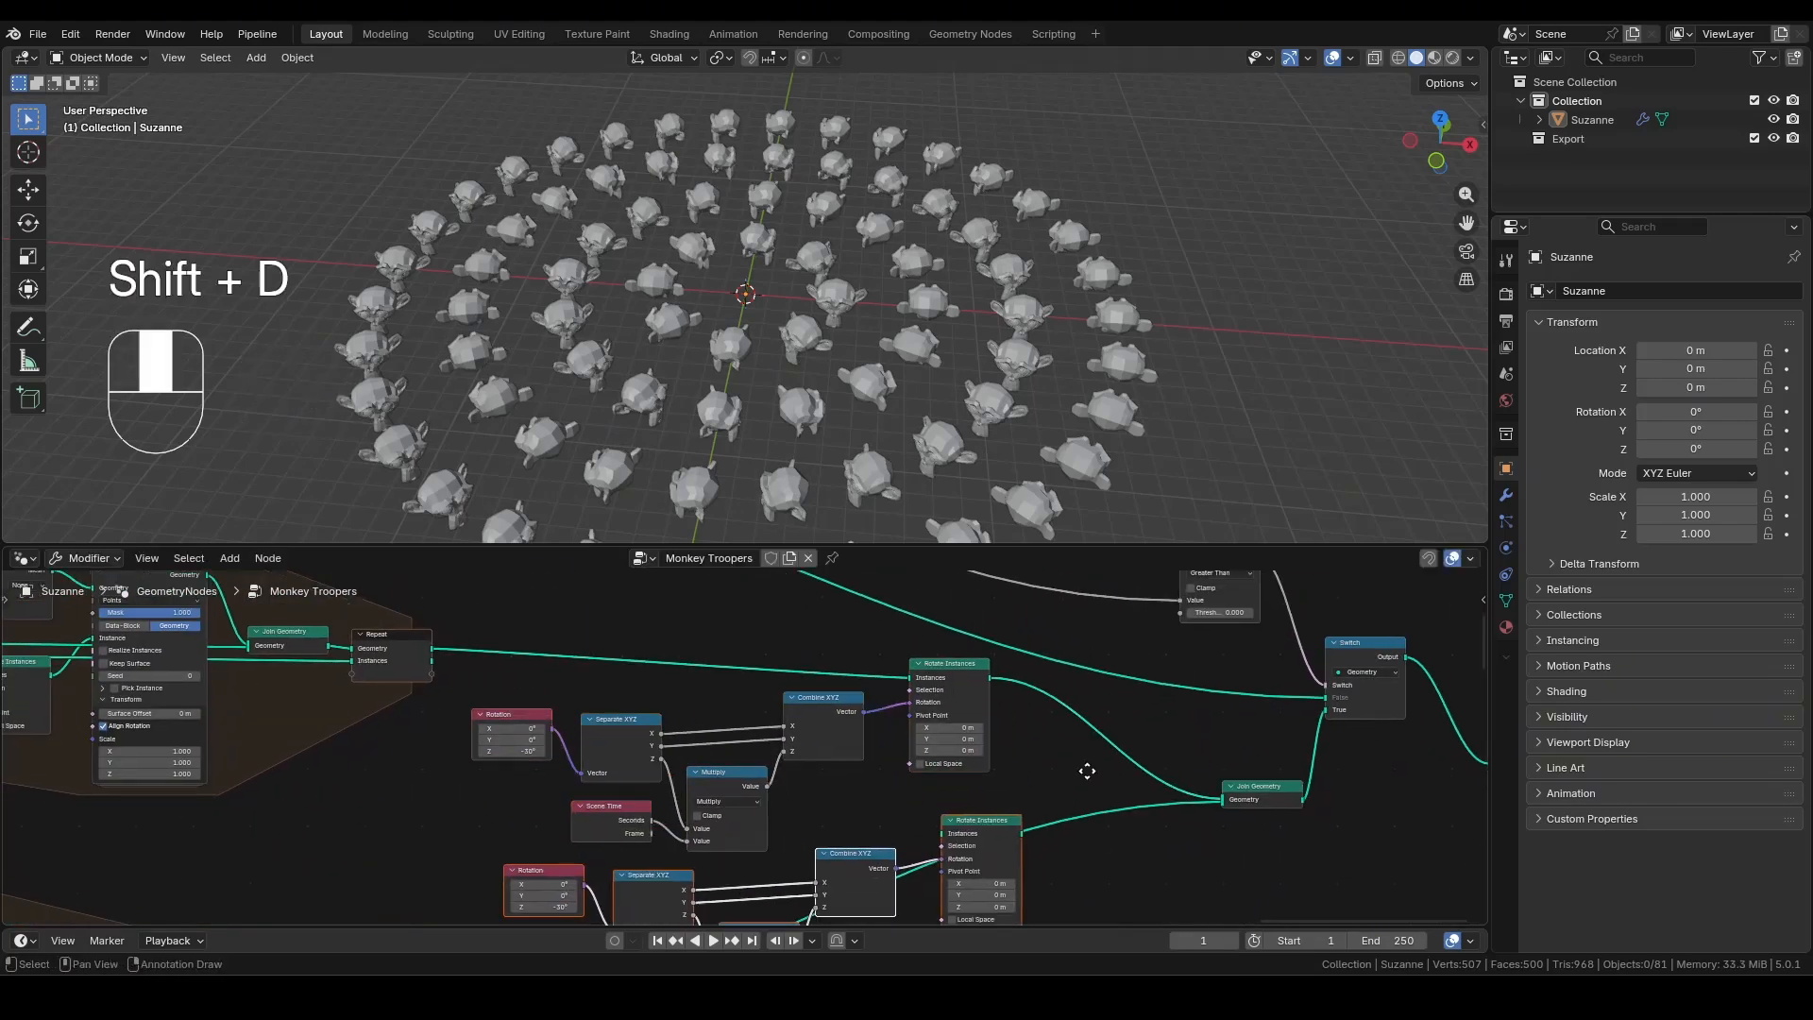
click(1085, 765)
Set the duplicated Rotation node's Z to 30° and insert its Rotate Instances node between the lower Repeat output and Join Geometry.
drag(1195, 687, 1194, 732)
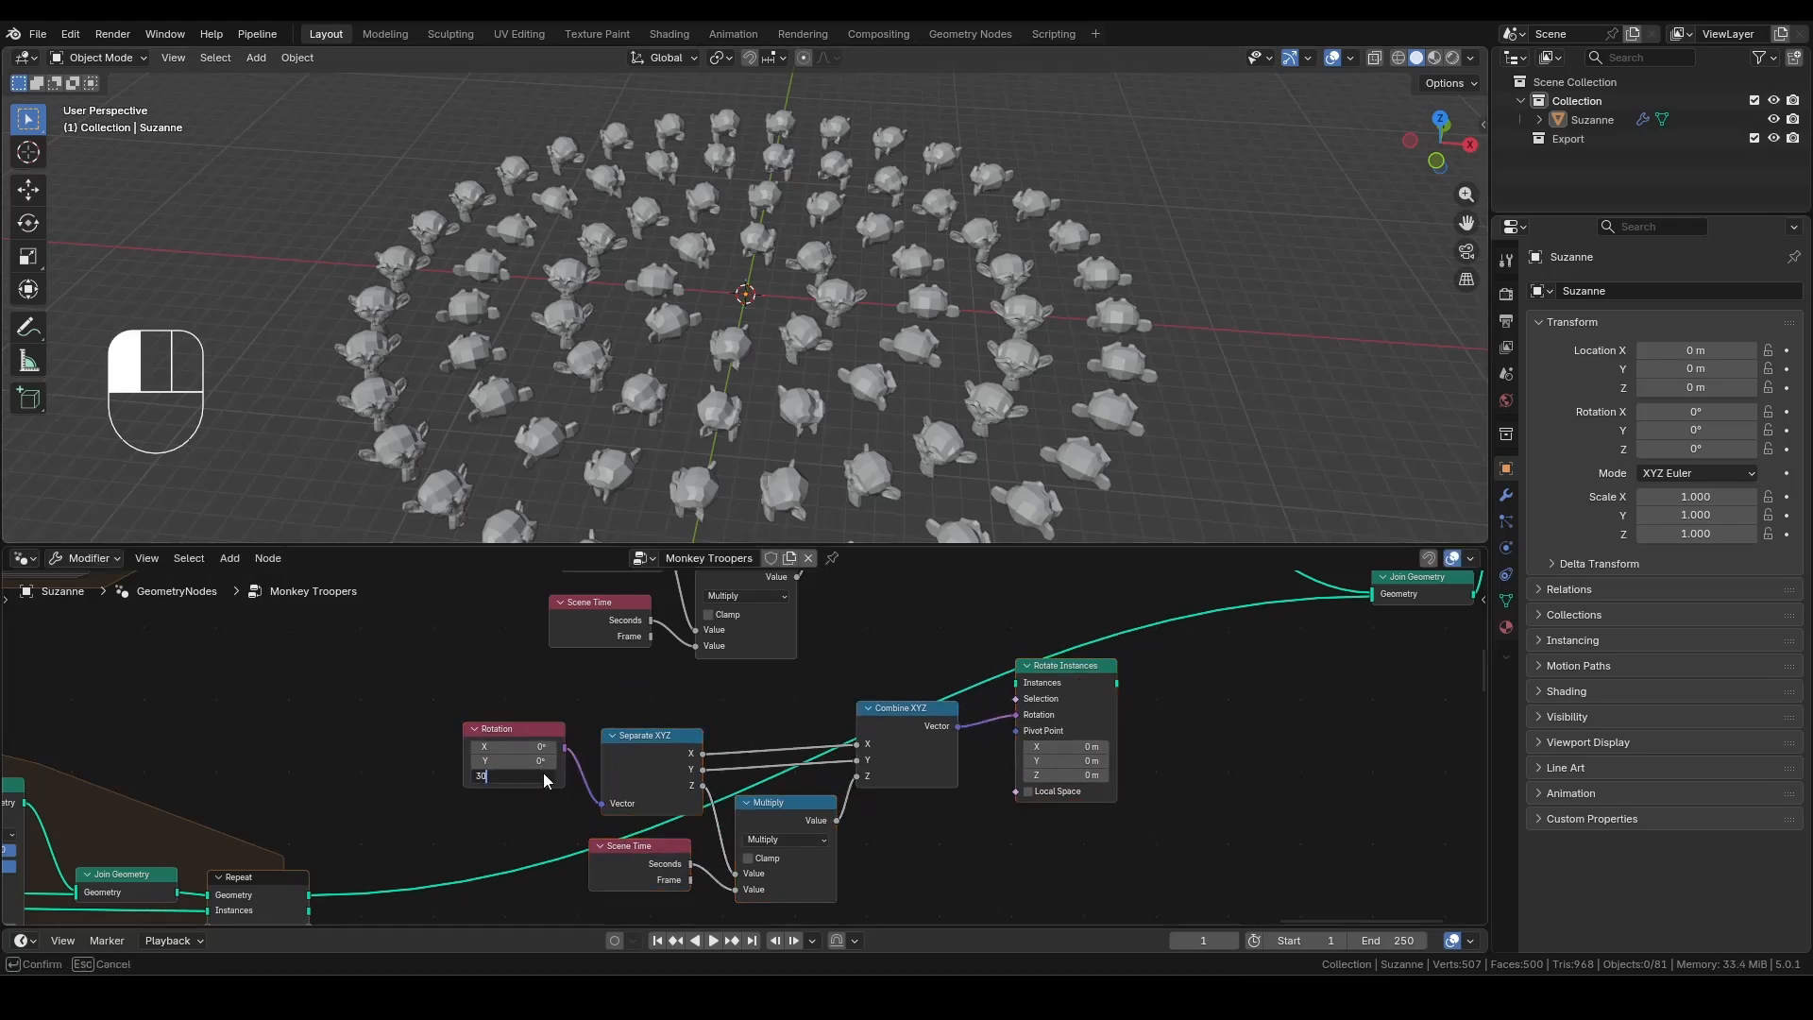
key(Return)
scroll(794, 746, down, 1)
click(1065, 716)
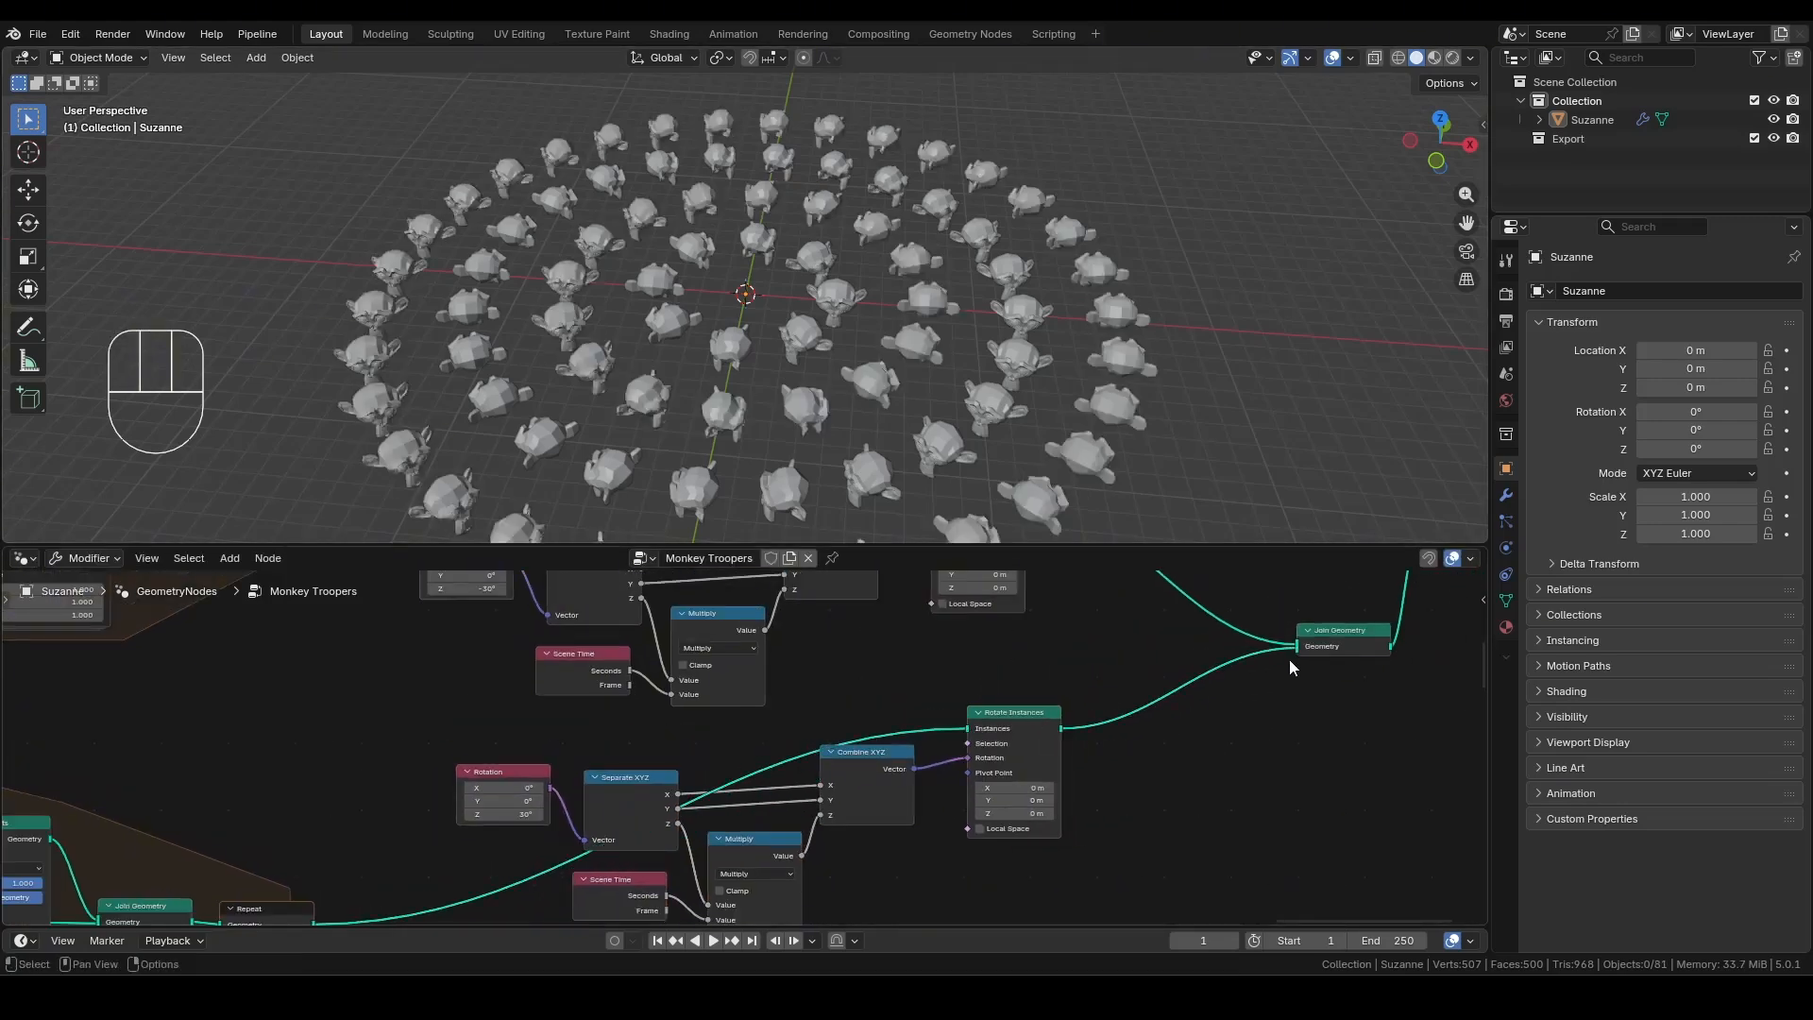
Play the animation and examine how the alternating monkey rings rotate.
scroll(1112, 721, down, 2)
middle_drag(1113, 721, 1117, 712)
middle_drag(944, 425, 878, 425)
middle_drag(878, 661, 767, 869)
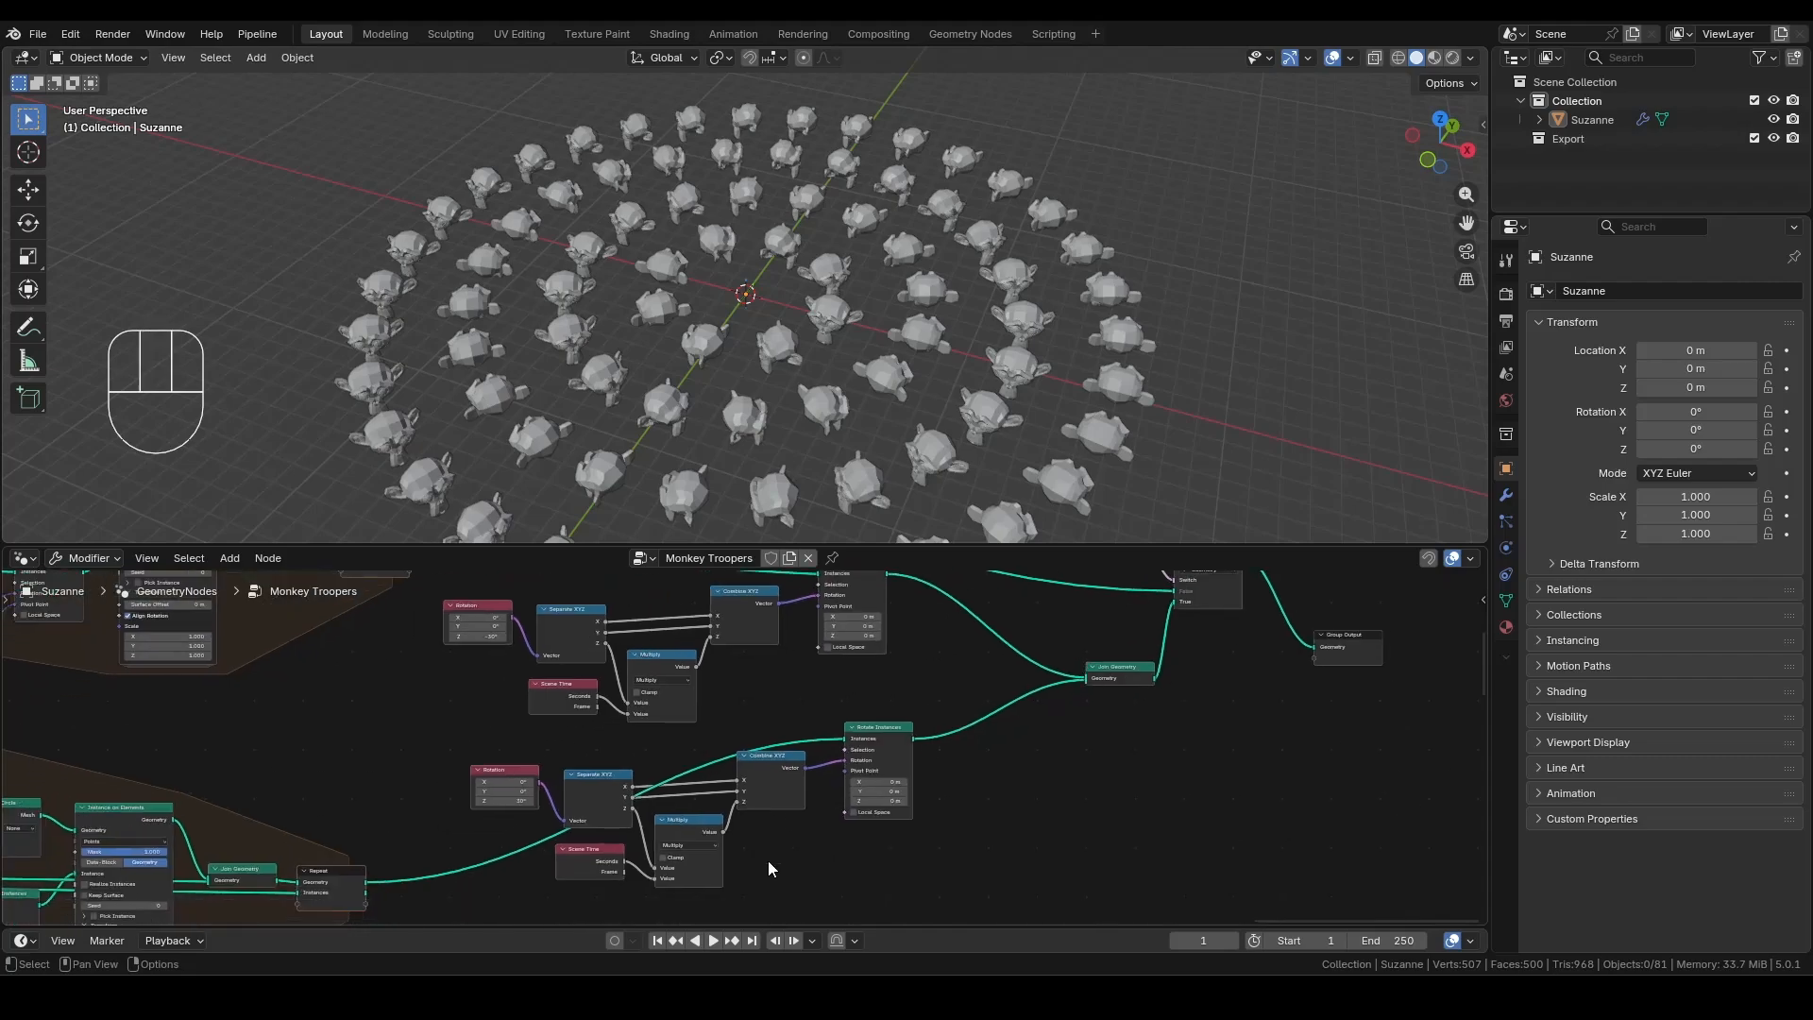
click(713, 941)
middle_drag(1009, 221, 1199, 341)
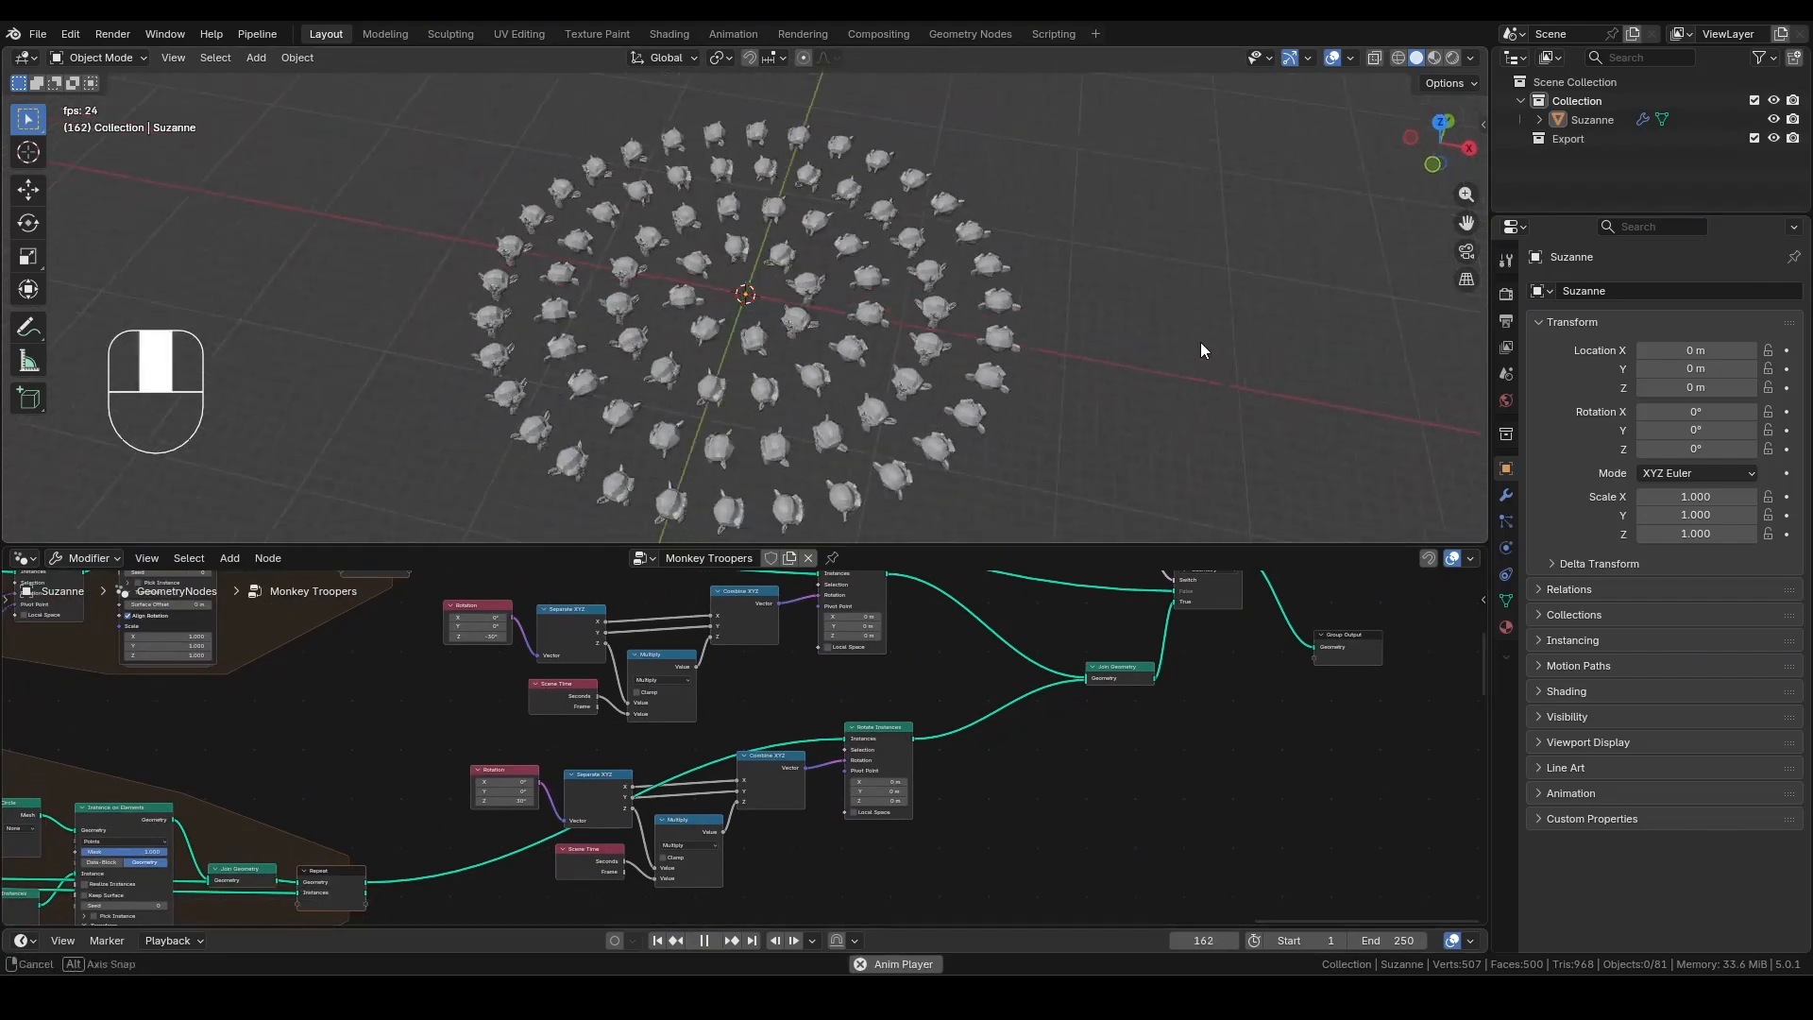
scroll(990, 682, up, 5)
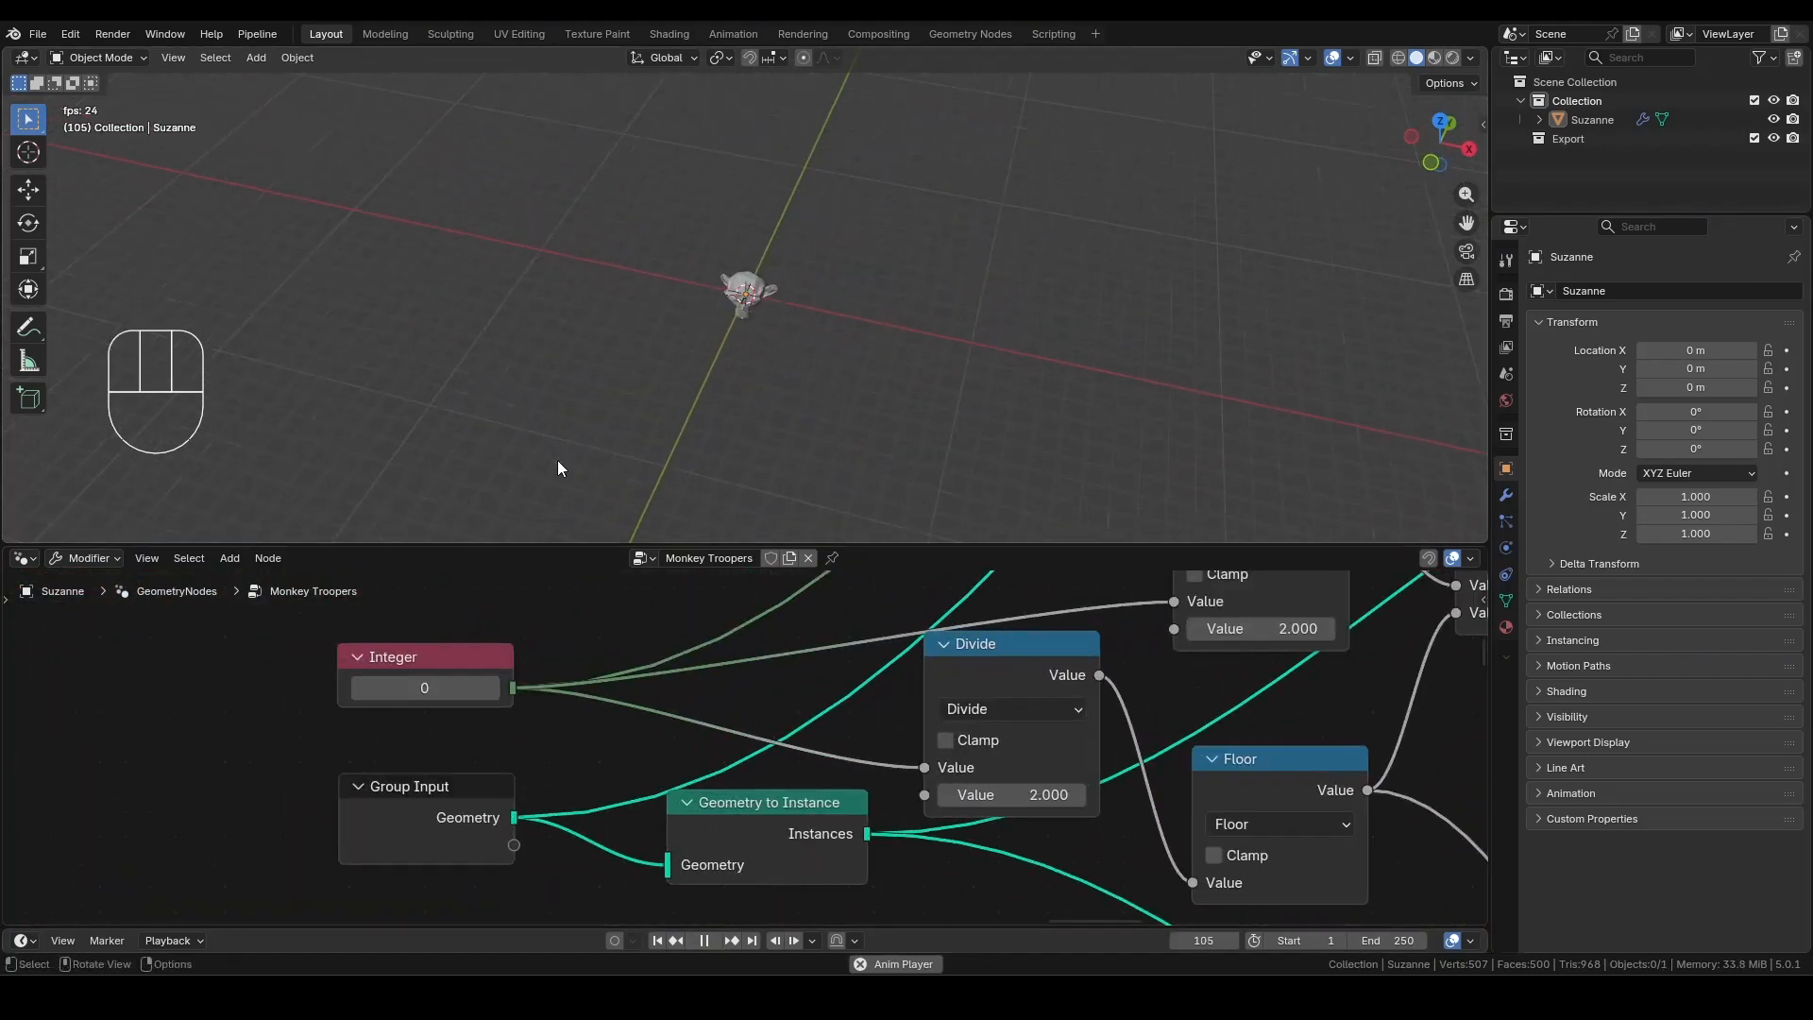